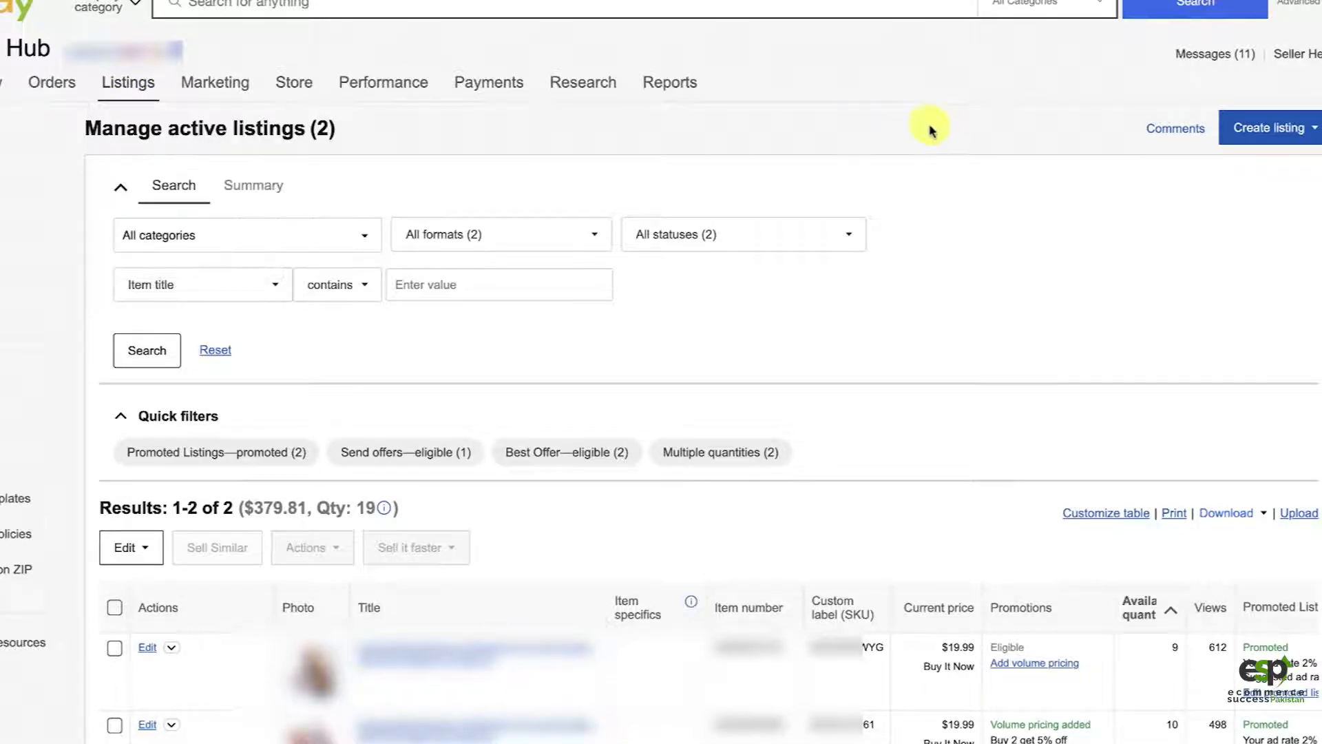
Step: Create a new listing and search the product catalog for "bathroom furniture"
left_click(1255, 128)
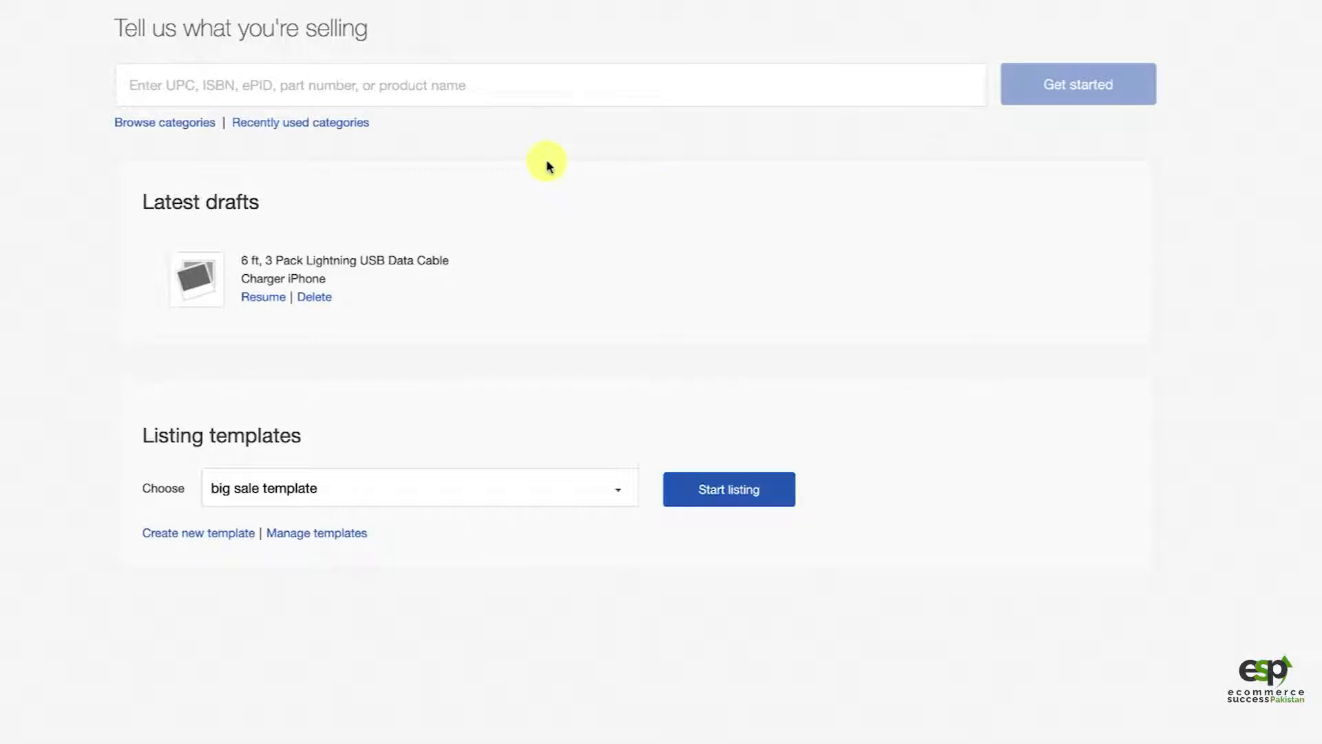
left_click(362, 85)
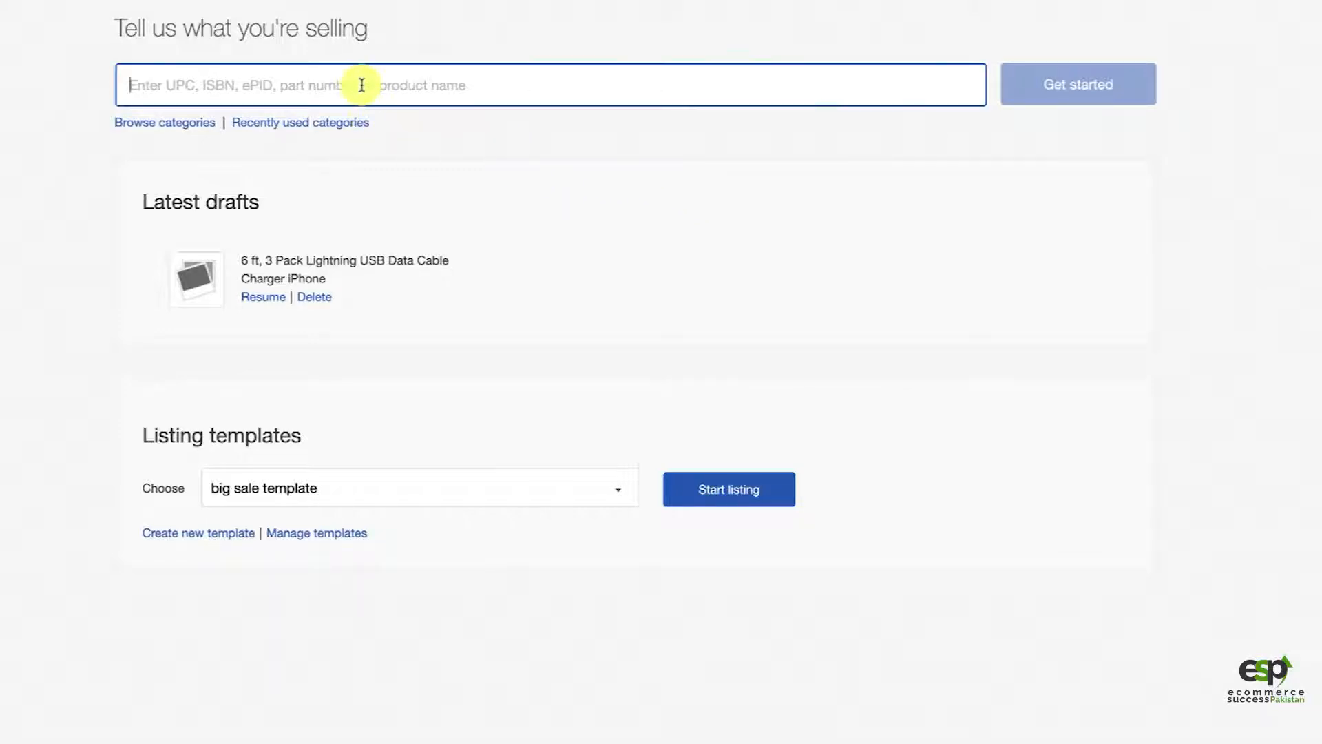
type("bathroom furniture")
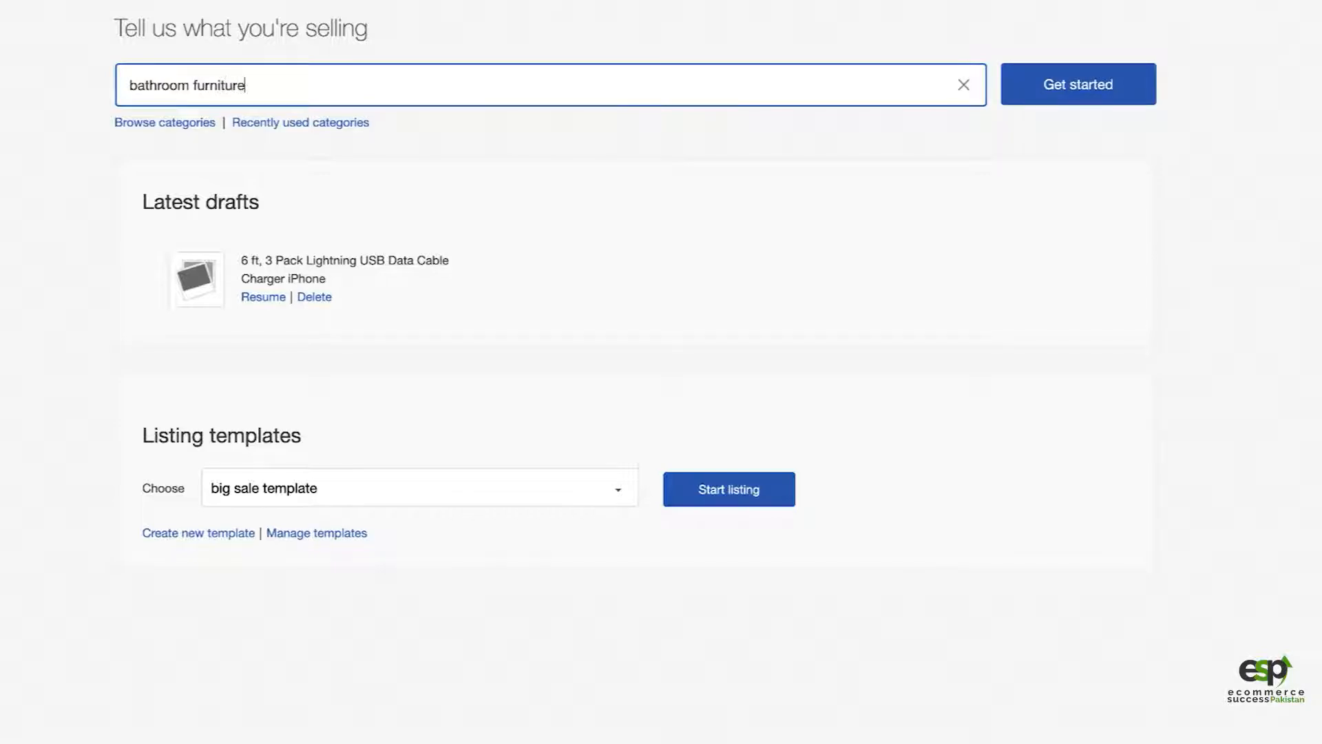
left_click(1094, 94)
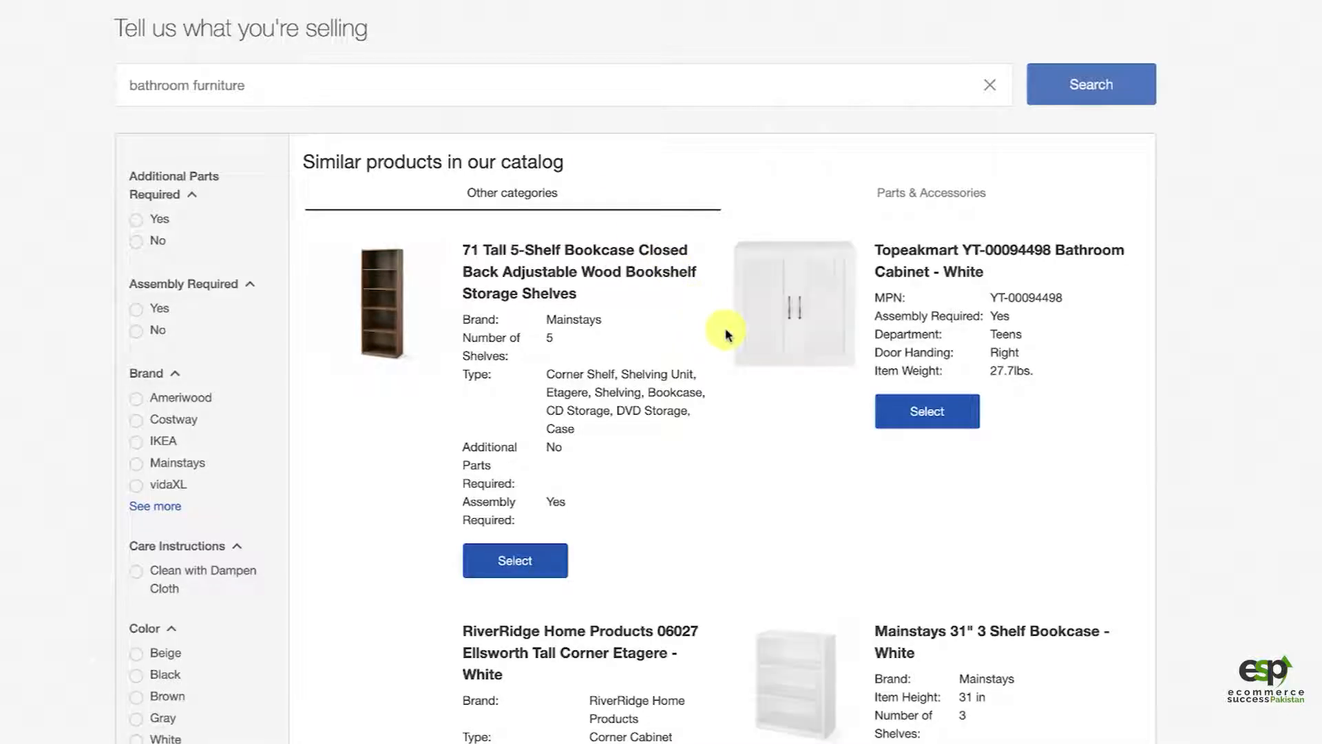
Step: Continue to the listing form without selecting a catalog product
scroll(772, 422, "down", 20)
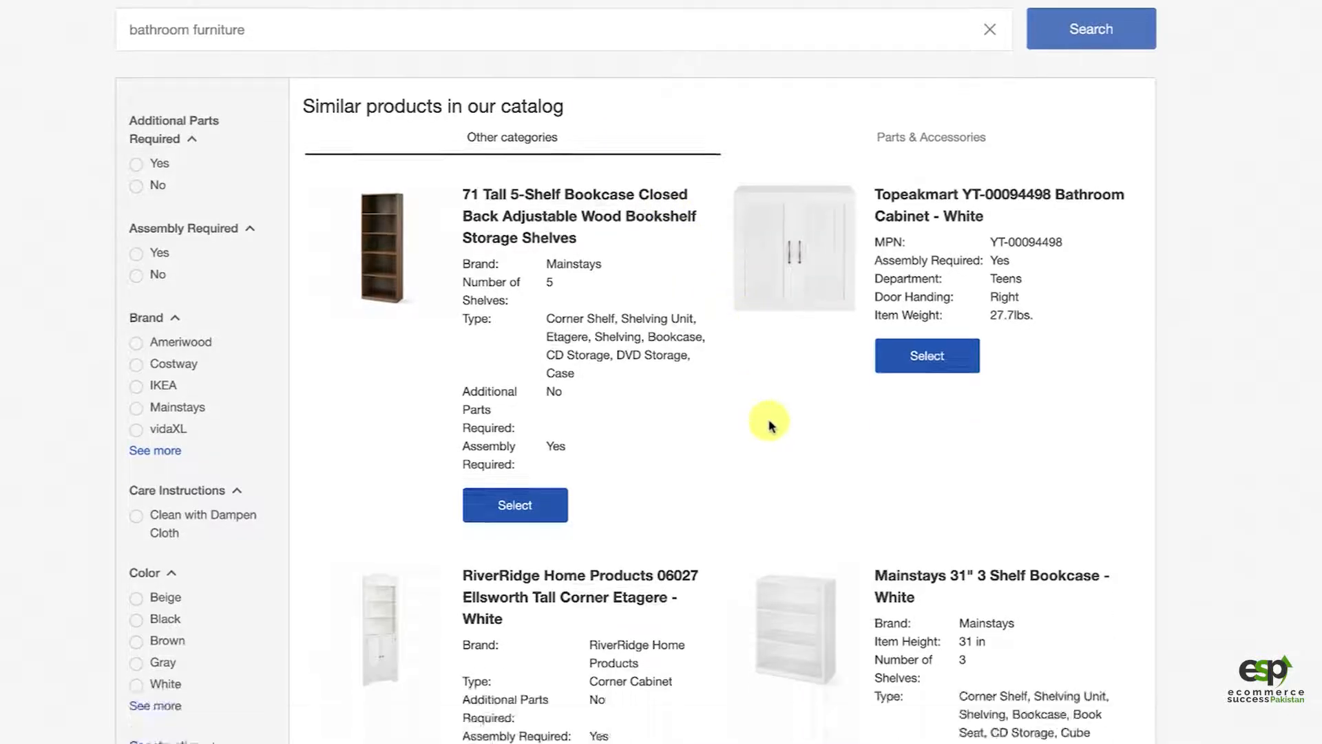
scroll(769, 423, "down", 5)
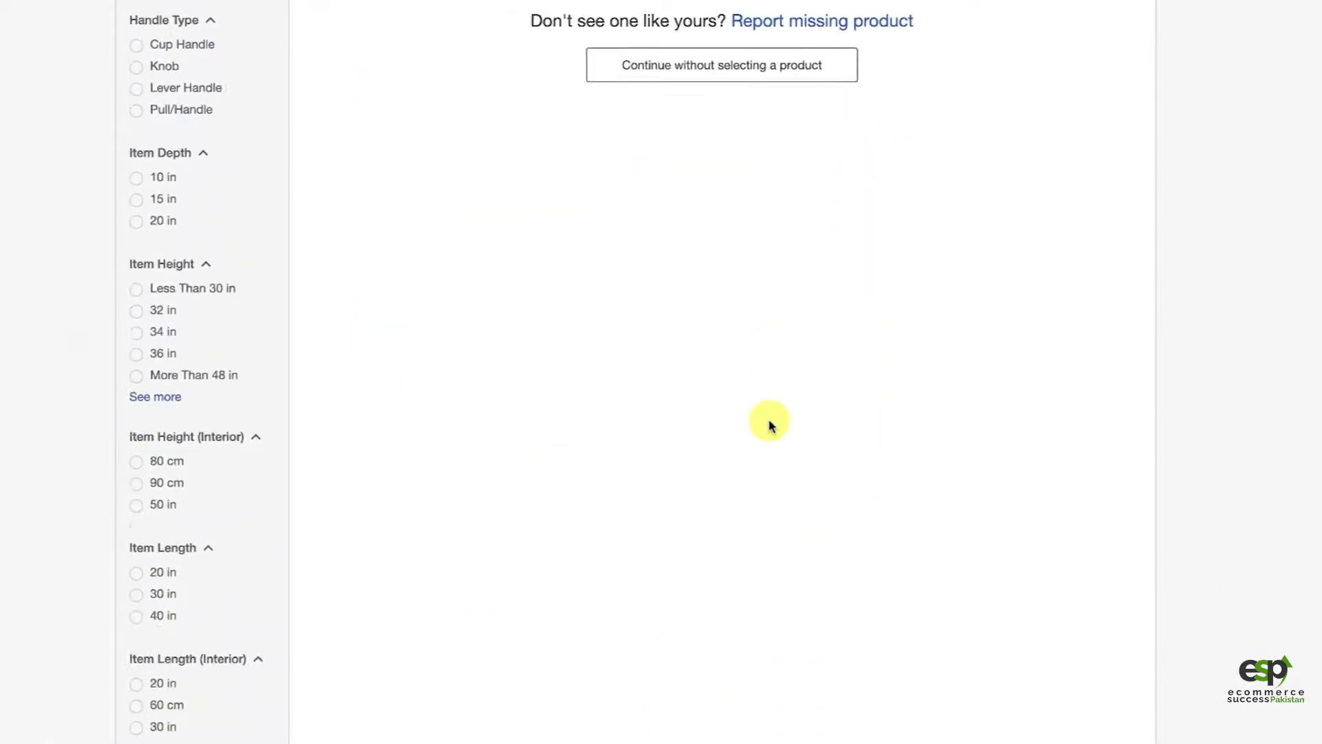
scroll(768, 425, "up", 1)
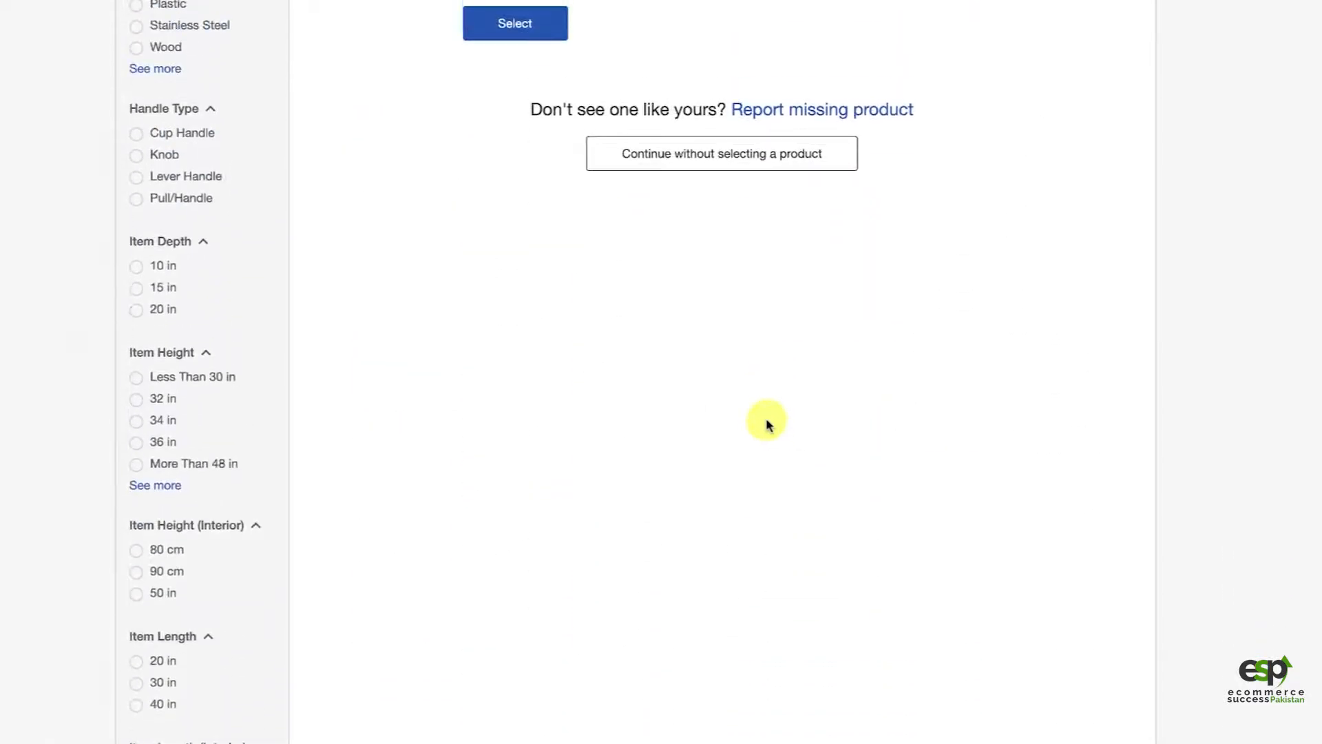
left_click(671, 164)
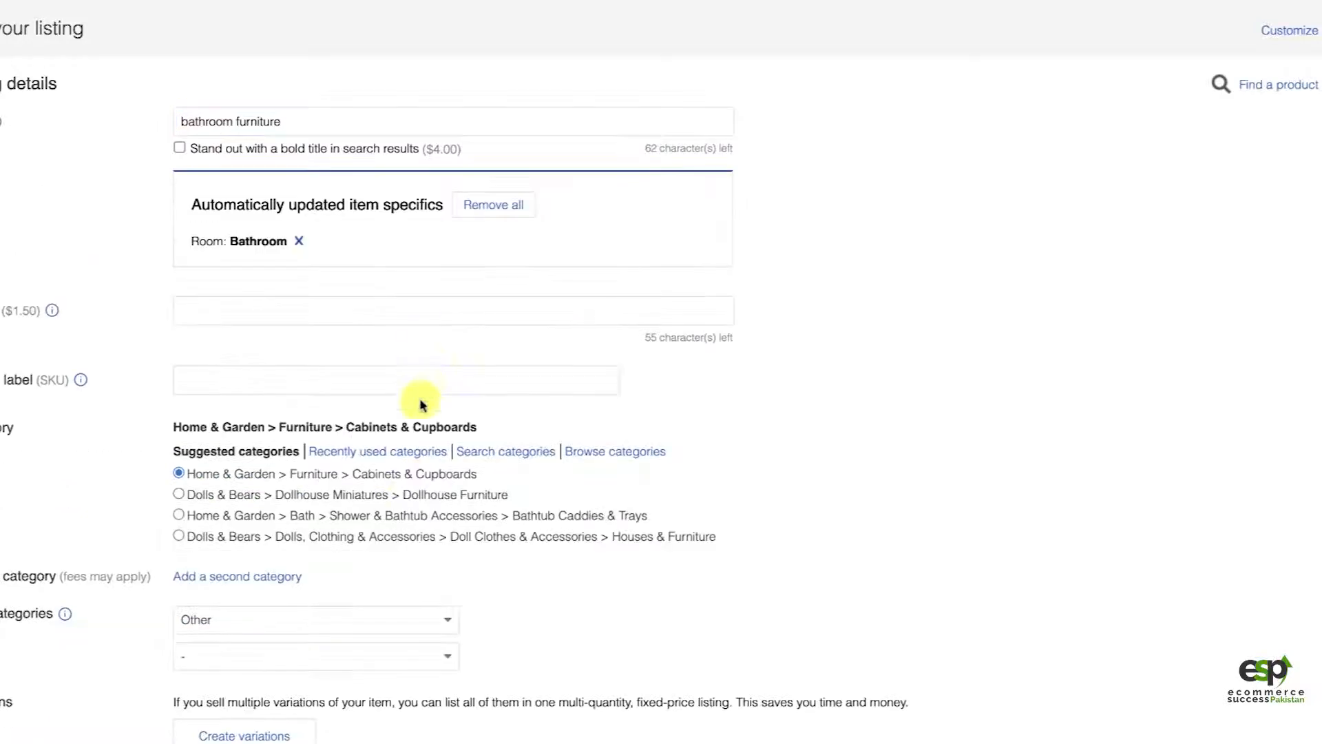
left_click_drag(421, 475, 435, 494)
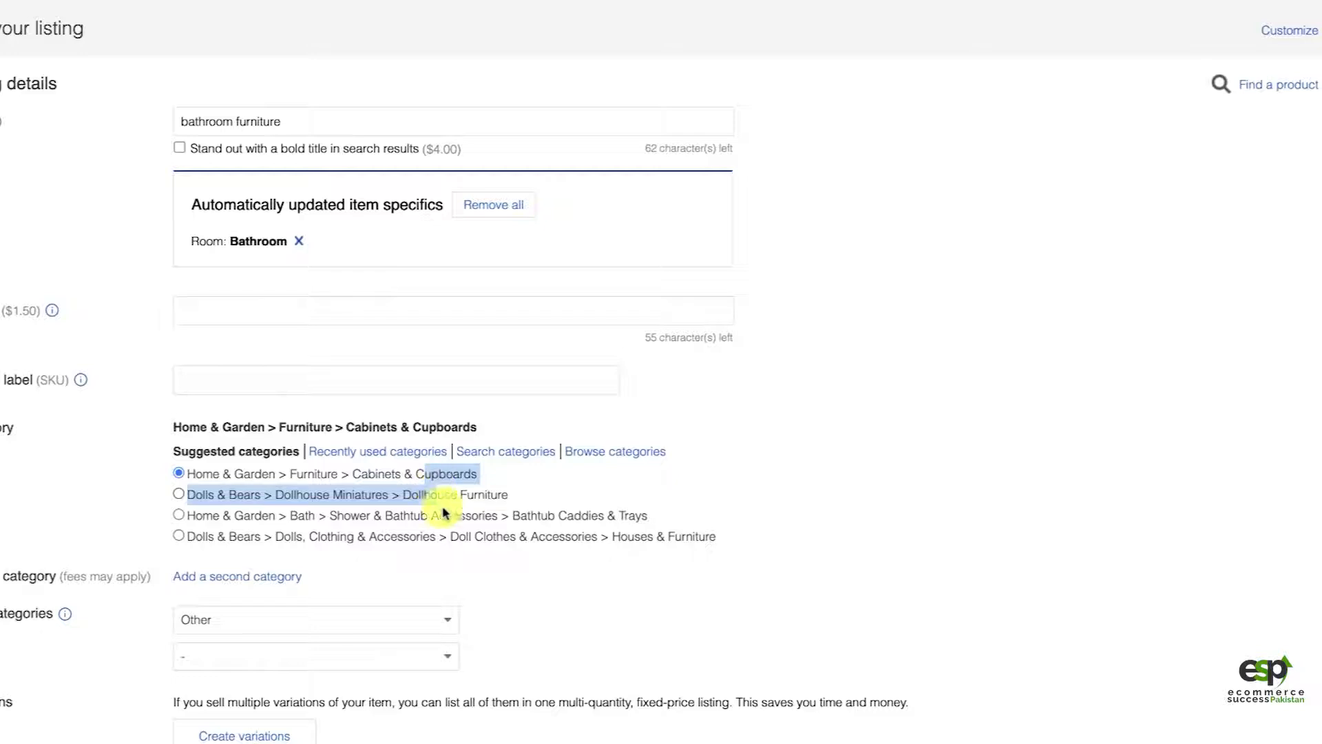
scroll(480, 547, "down", 1)
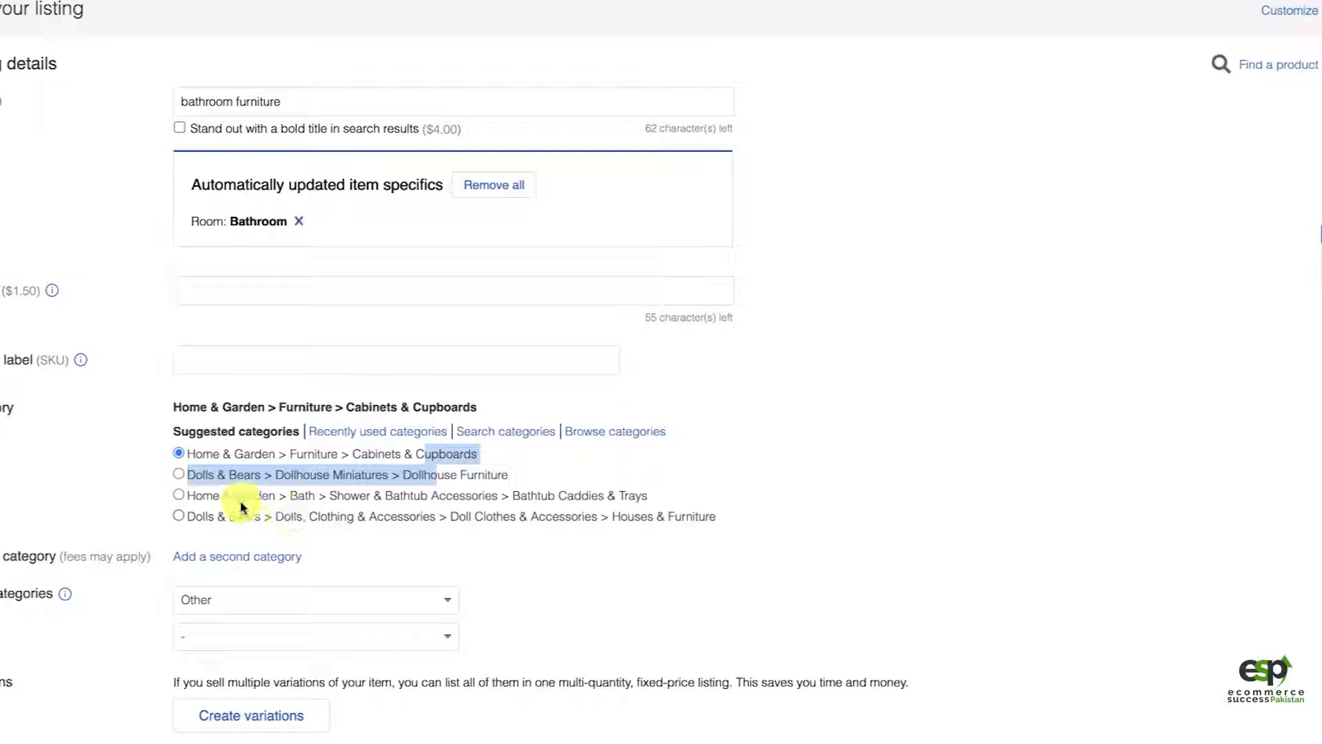
left_click(261, 457)
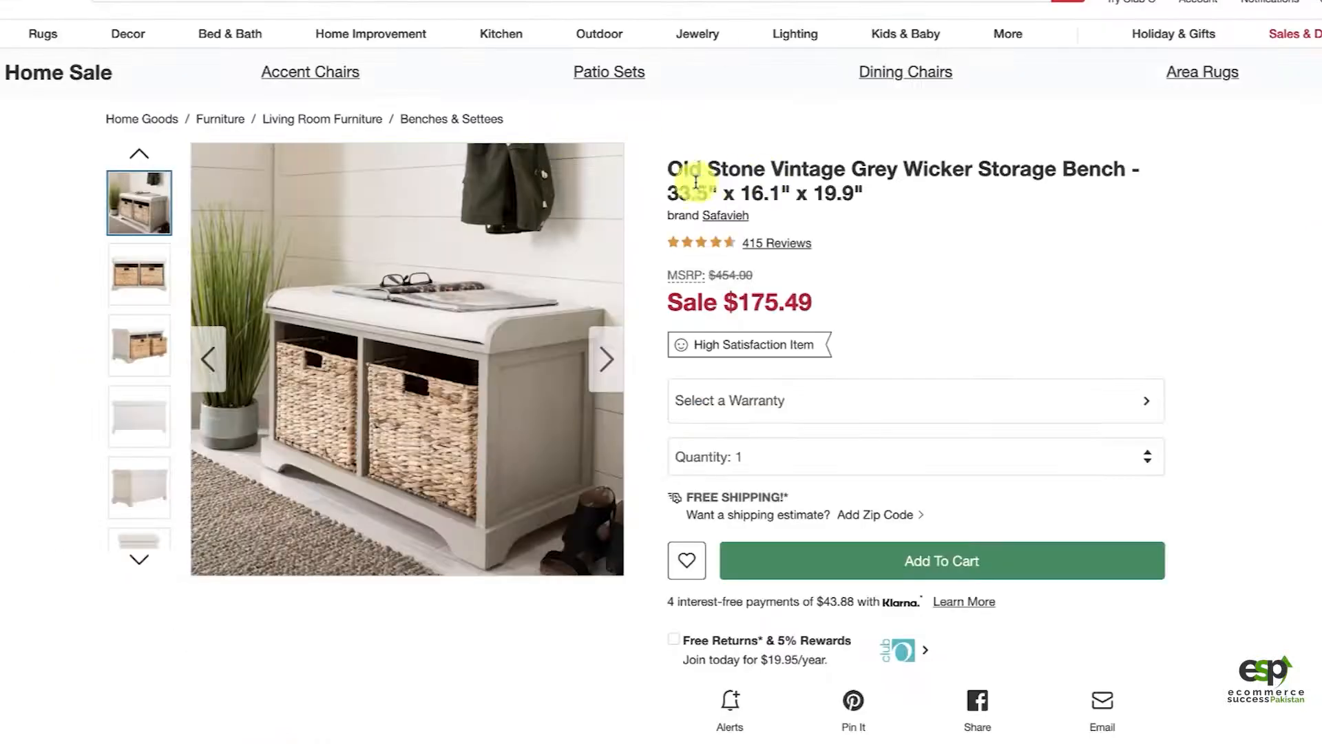
Step: Copy the Overstock product title "Old Stone Vintage Grey Wicker Storage Bench - 33.5" x 16.1" x 19.9"" and replace the eBay listing title with it
mouse_move(669, 170)
left_mouse_down()
mouse_move(813, 182)
mouse_move(876, 212)
mouse_move(877, 197)
mouse_move(679, 175)
left_mouse_up()
key("ctrl+c")
left_click(876, 191)
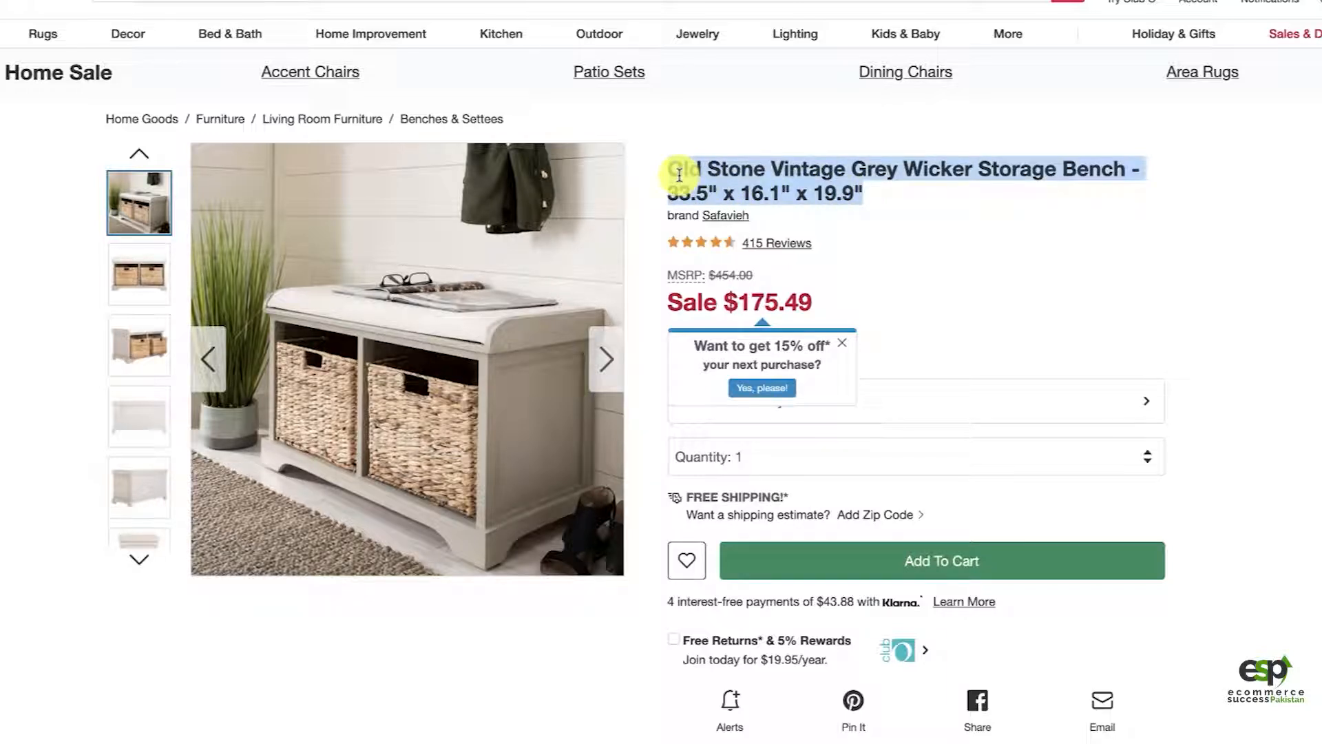
key("ctrl+Tab")
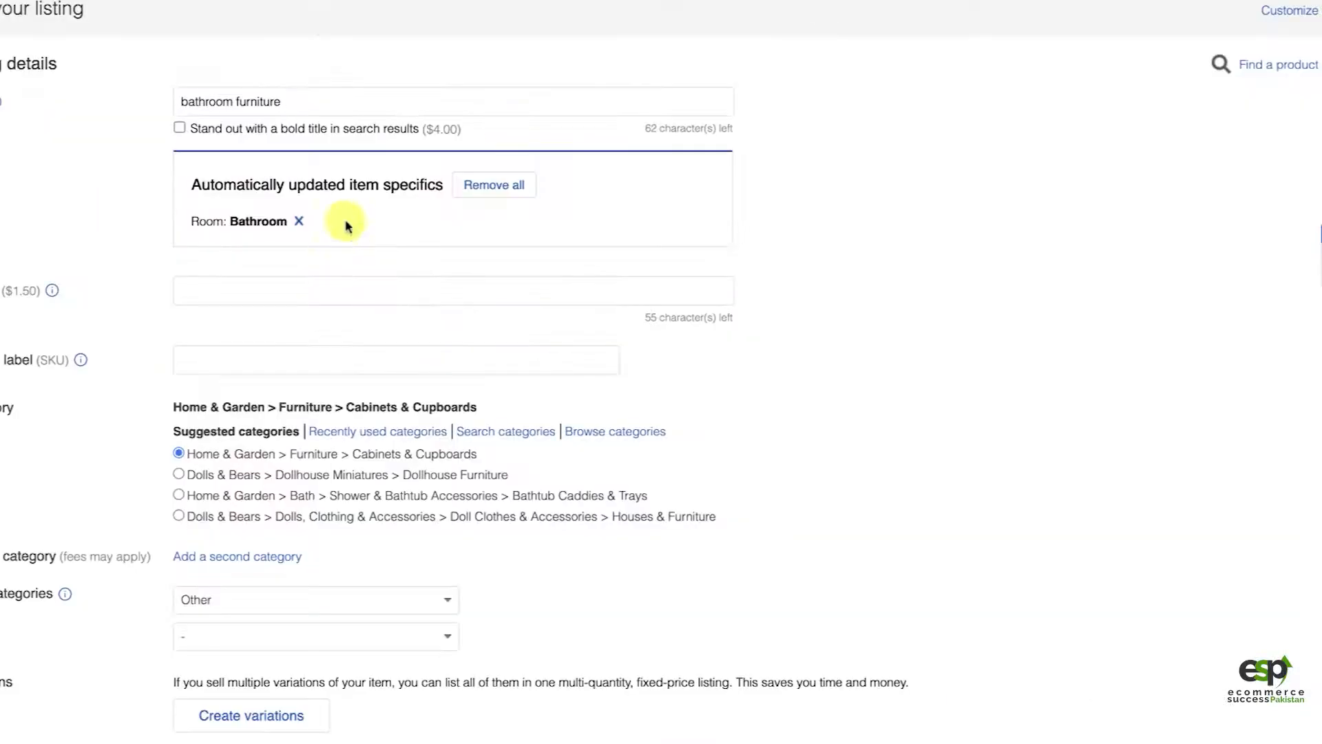
triple_click(335, 106)
key("ctrl+v")
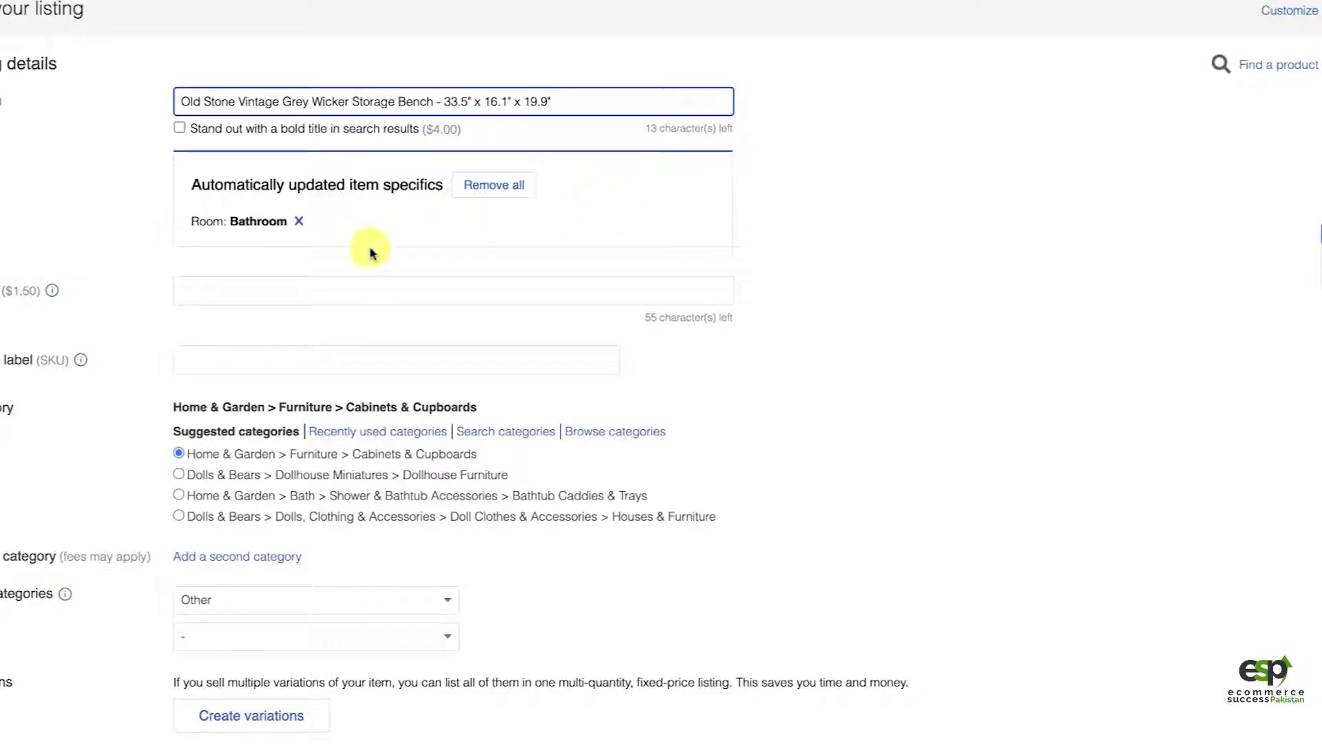
Step: Remove all automatically updated item specifics and set the category to Home & Garden > Furniture > Benches, Stools & Bar Stools
left_click(500, 195)
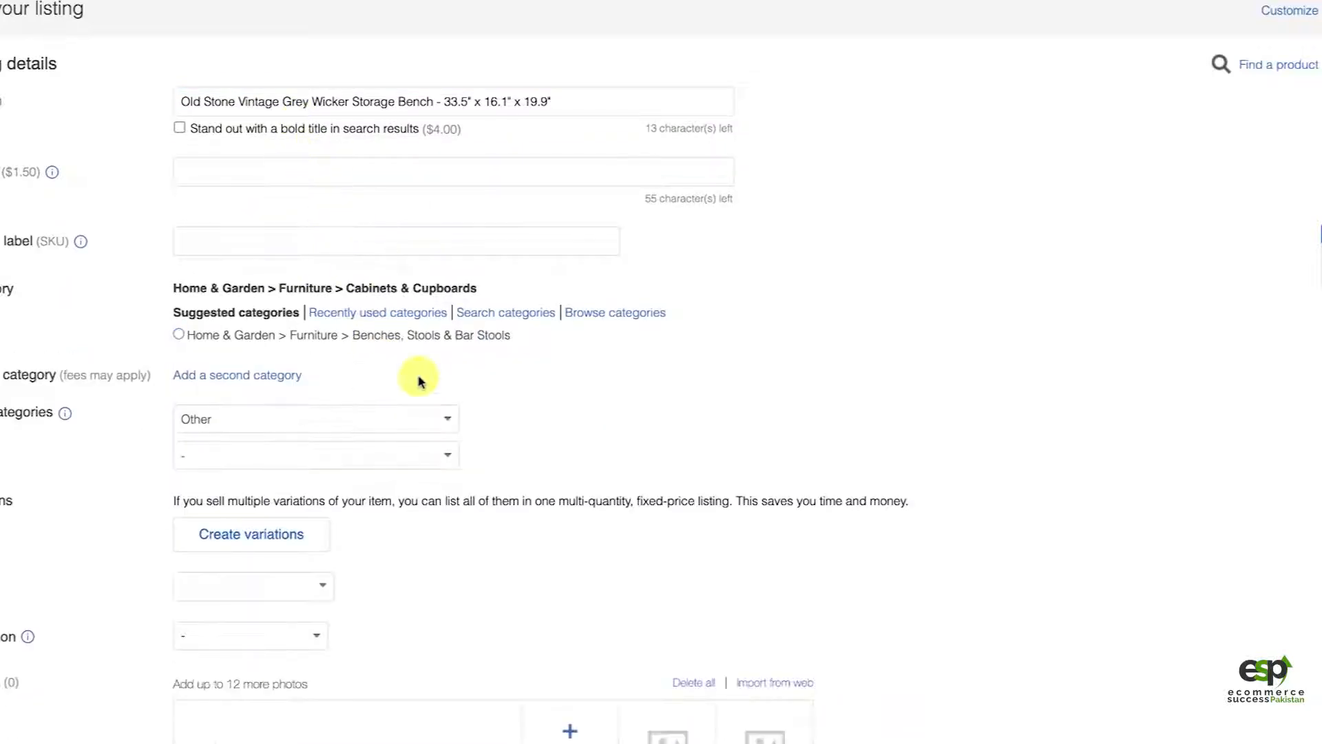
left_click(379, 341)
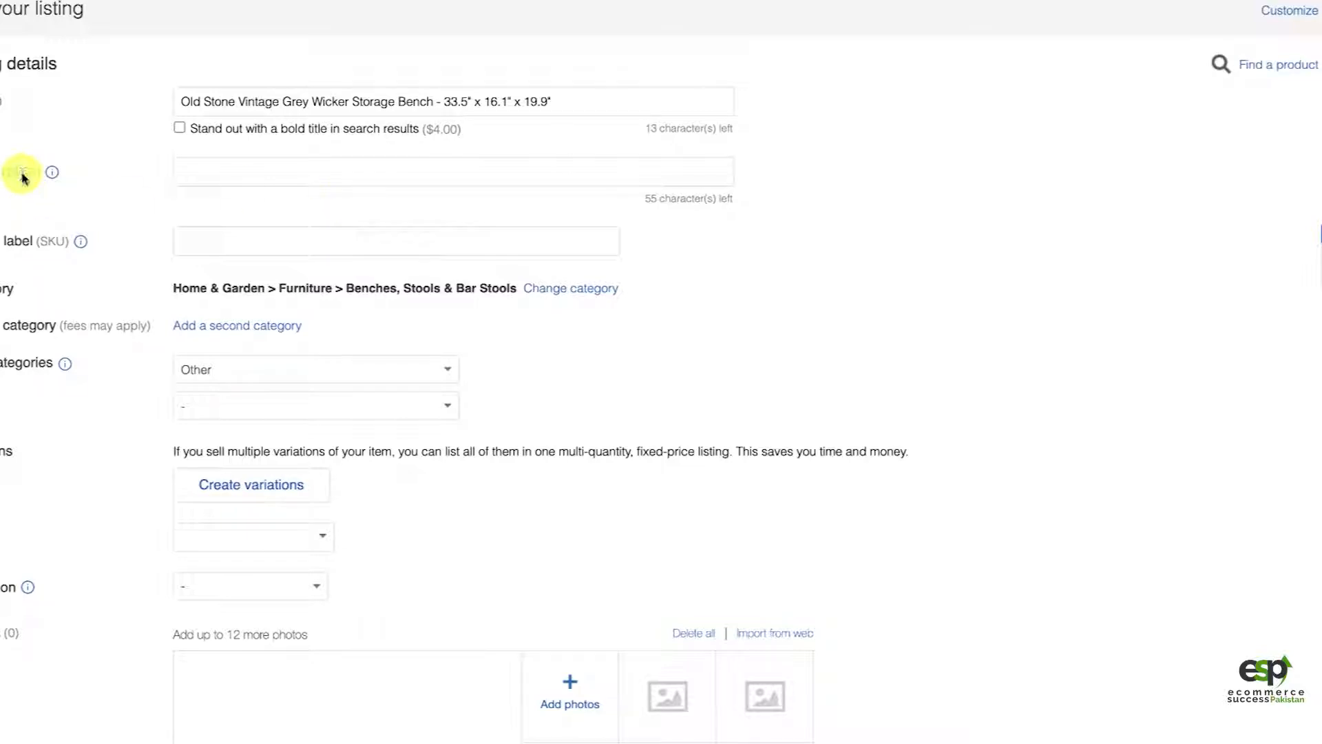
Step: Set the listing's custom label (SKU) to OV-20603191
left_click(238, 242)
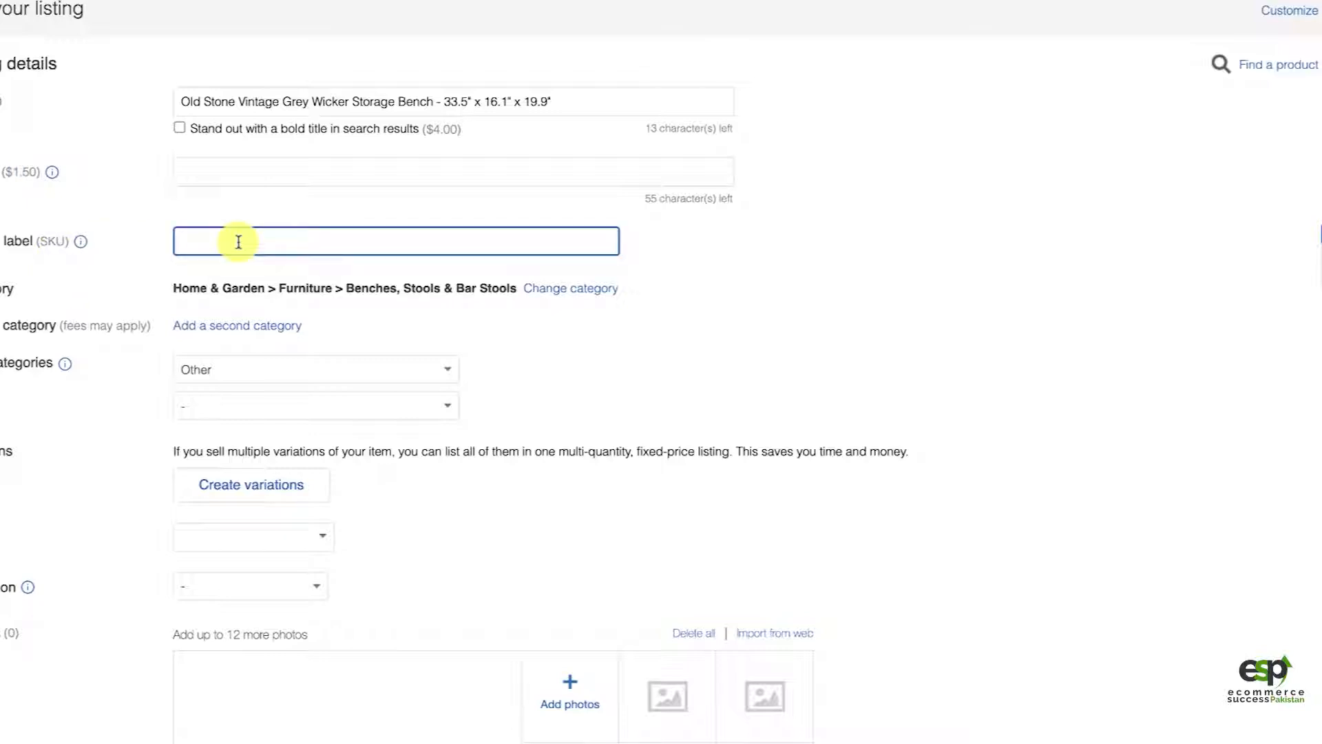
type("OV")
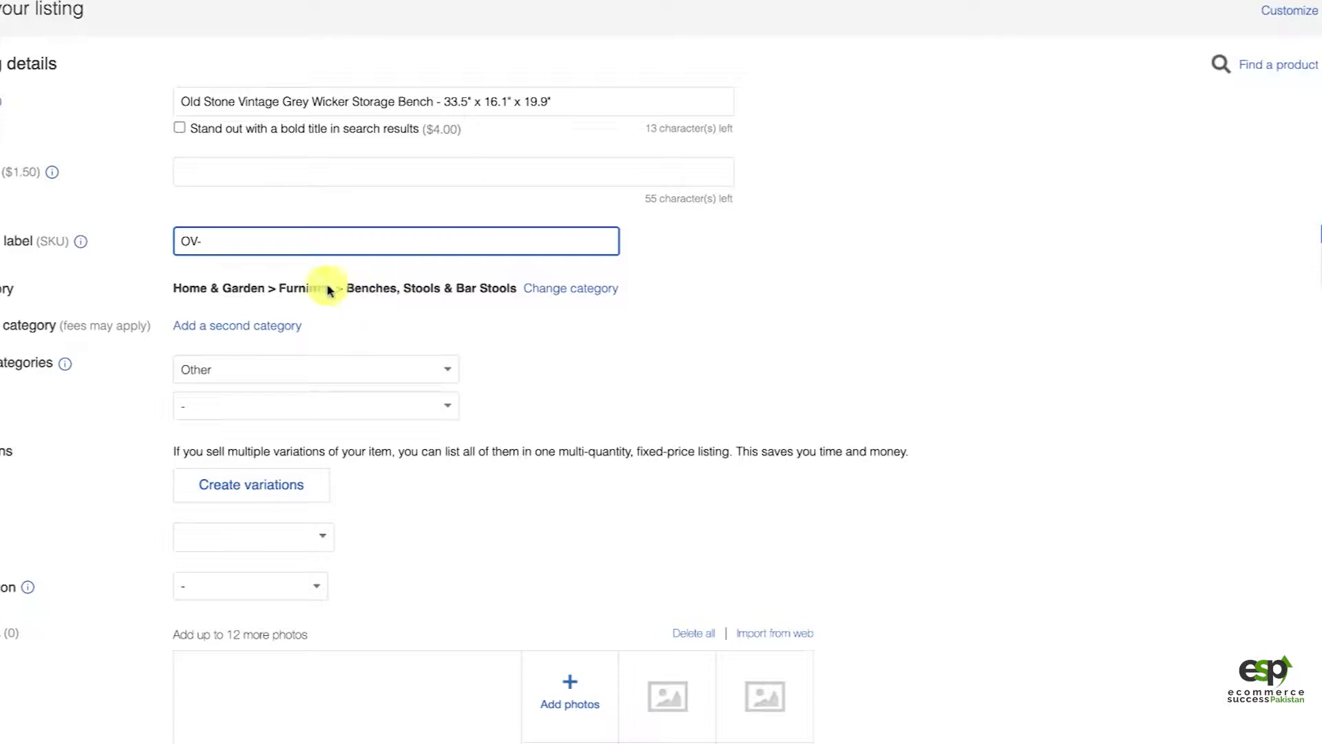
type("-")
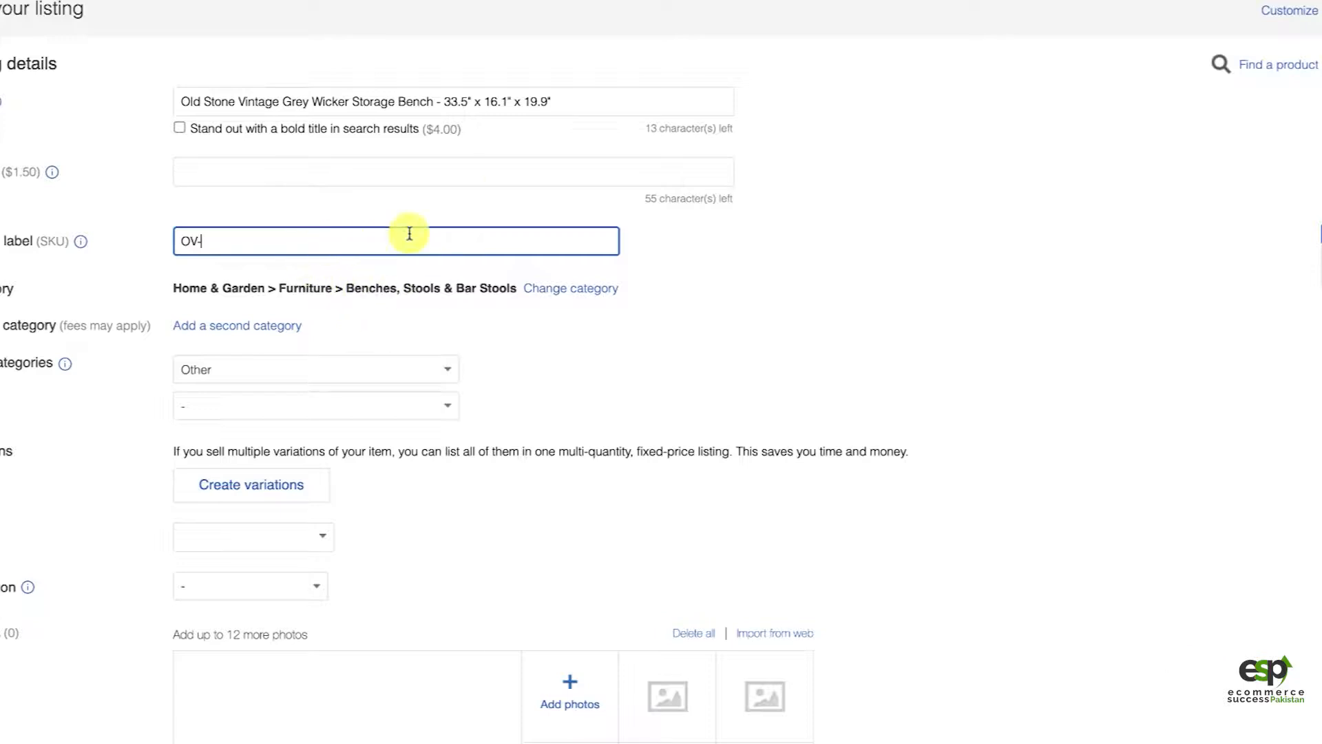
type("20603191")
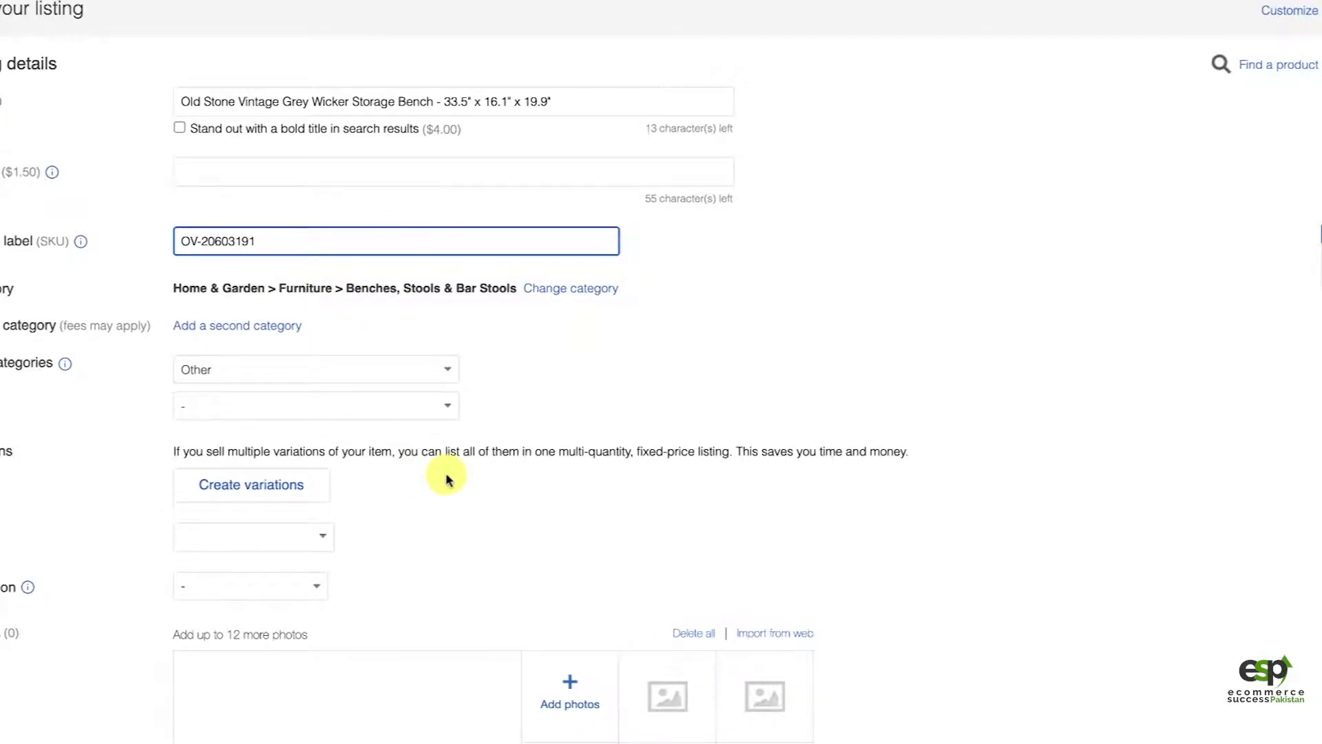
double_click(211, 241)
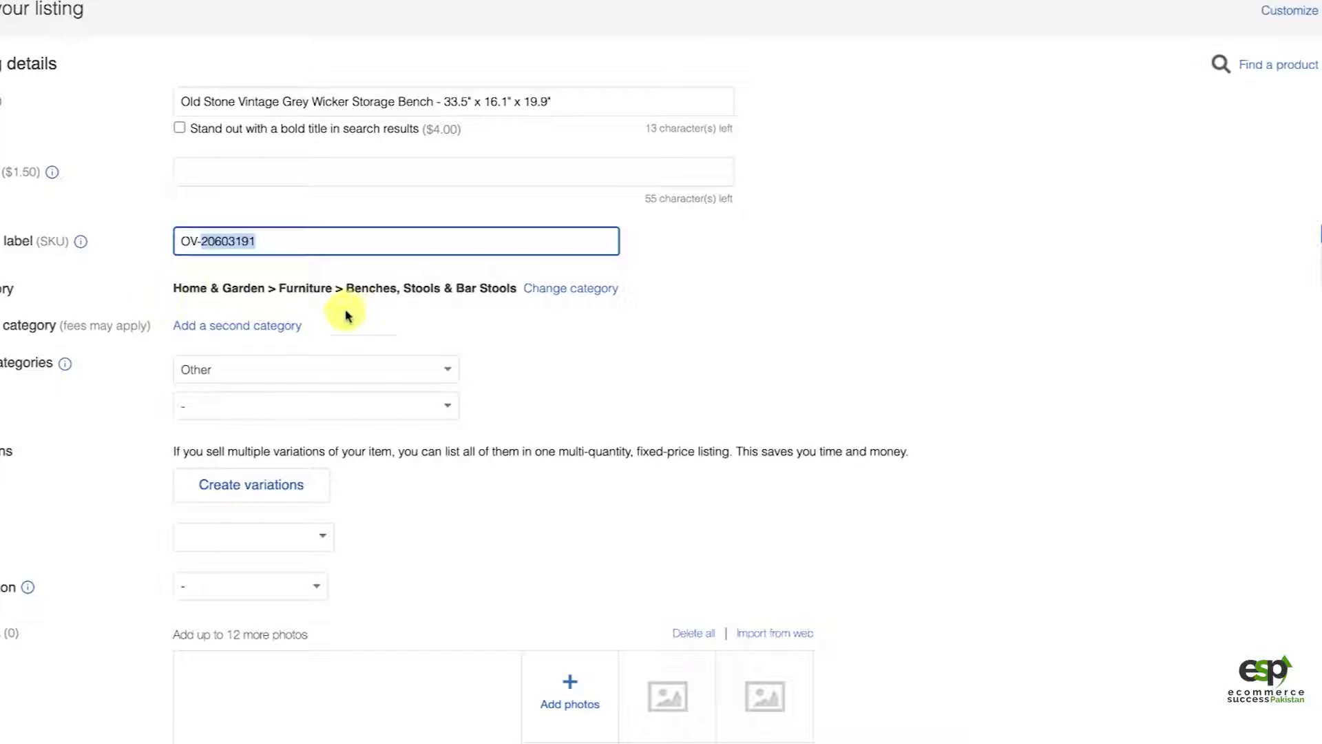
Step: Examine the bench's full specifications, including the model number, on the Overstock product page
scroll(599, 419, "down", 3)
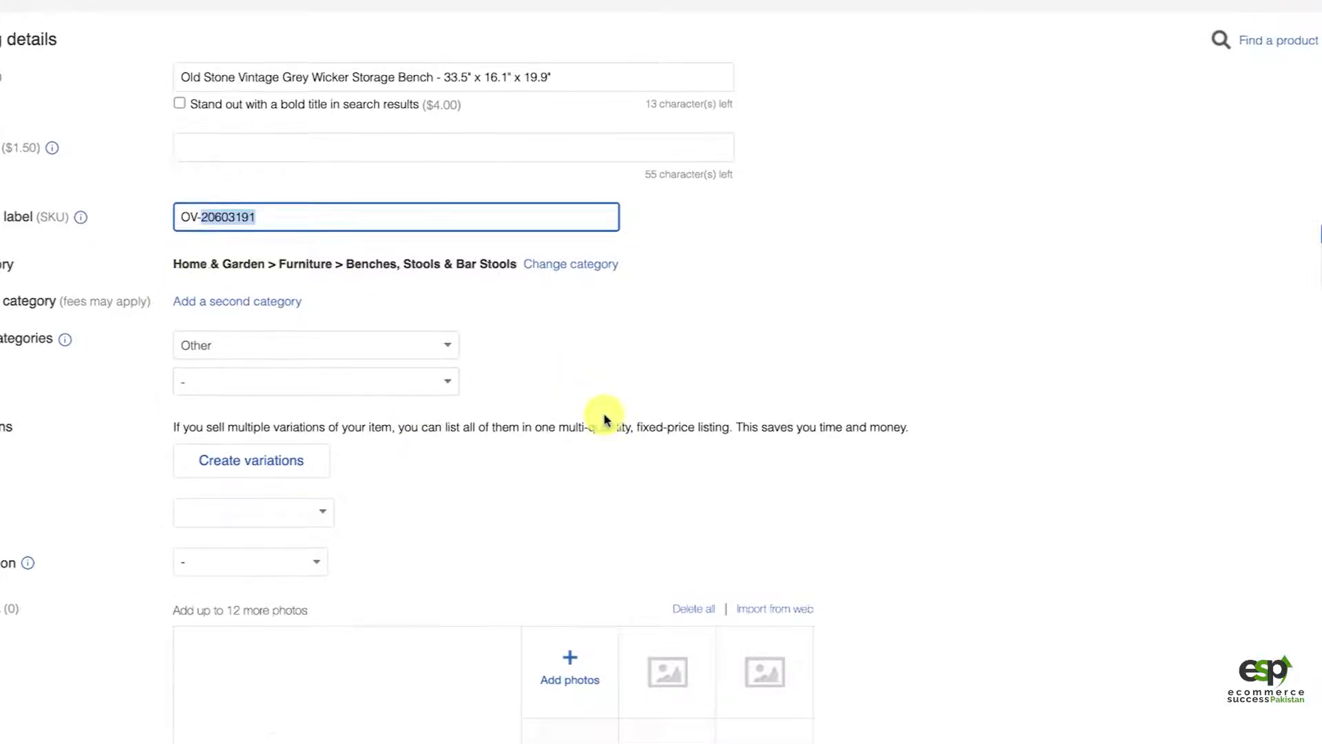
scroll(428, 370, "down", 2)
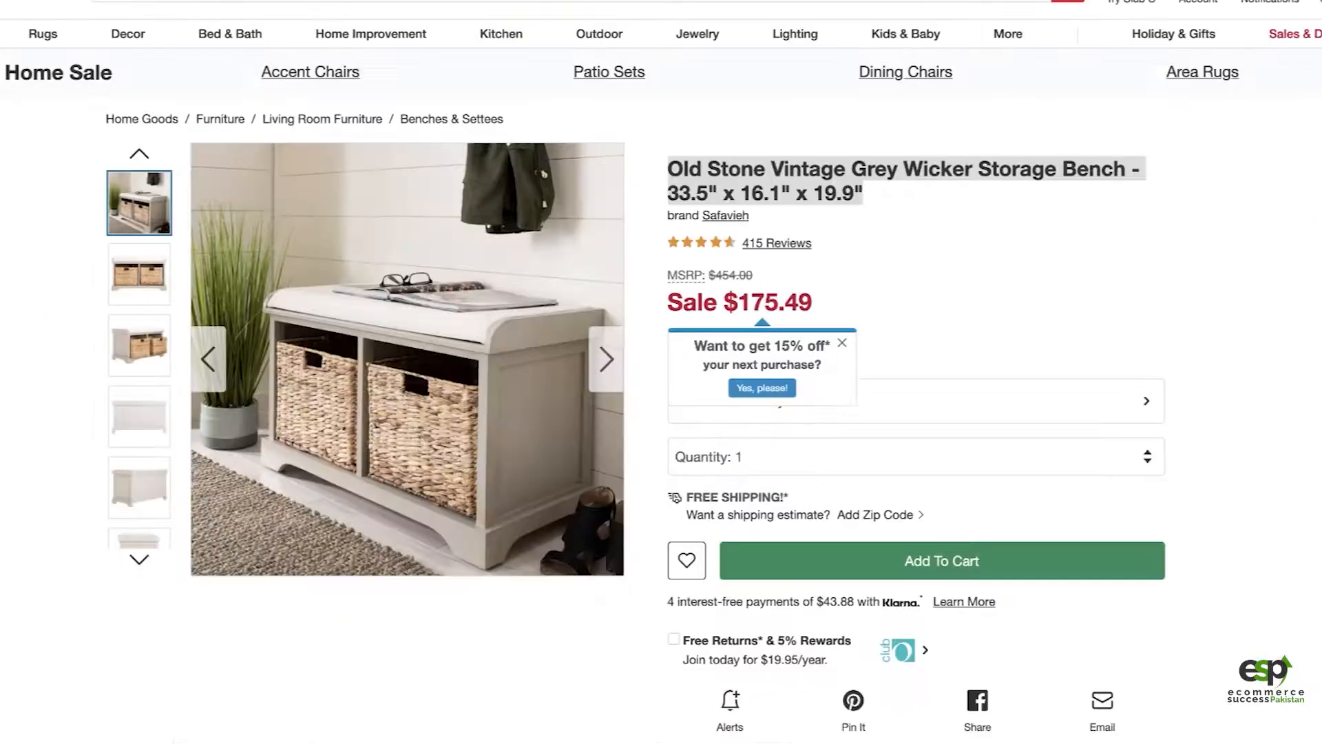
scroll(982, 336, "down", 8)
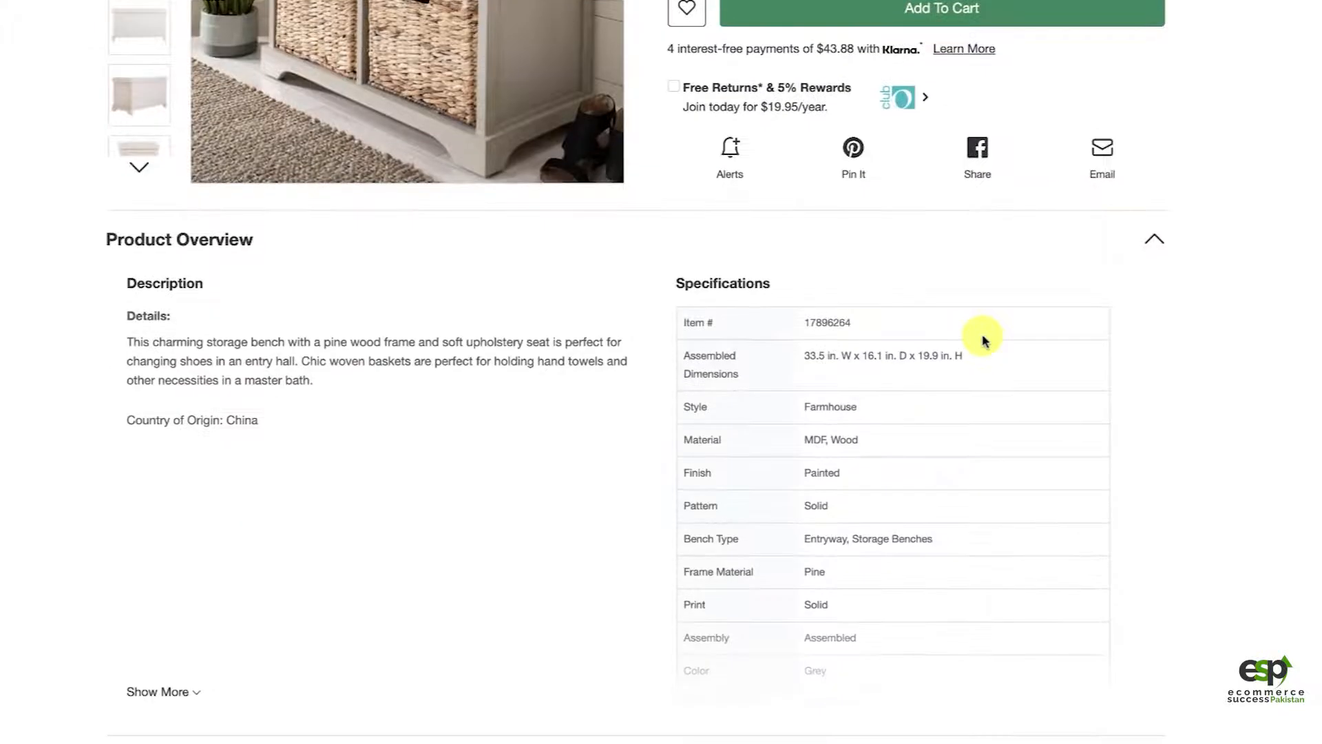
scroll(959, 457, "down", 2)
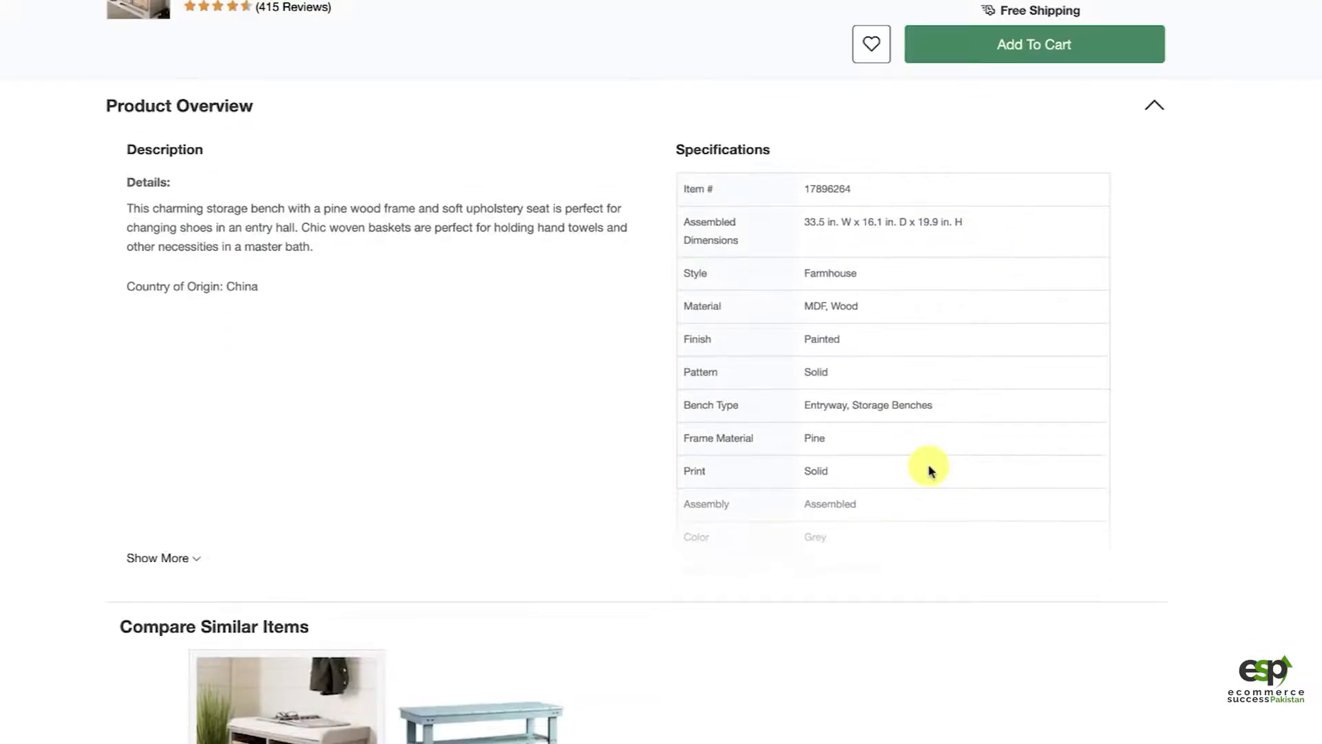
scroll(929, 470, "down", 2)
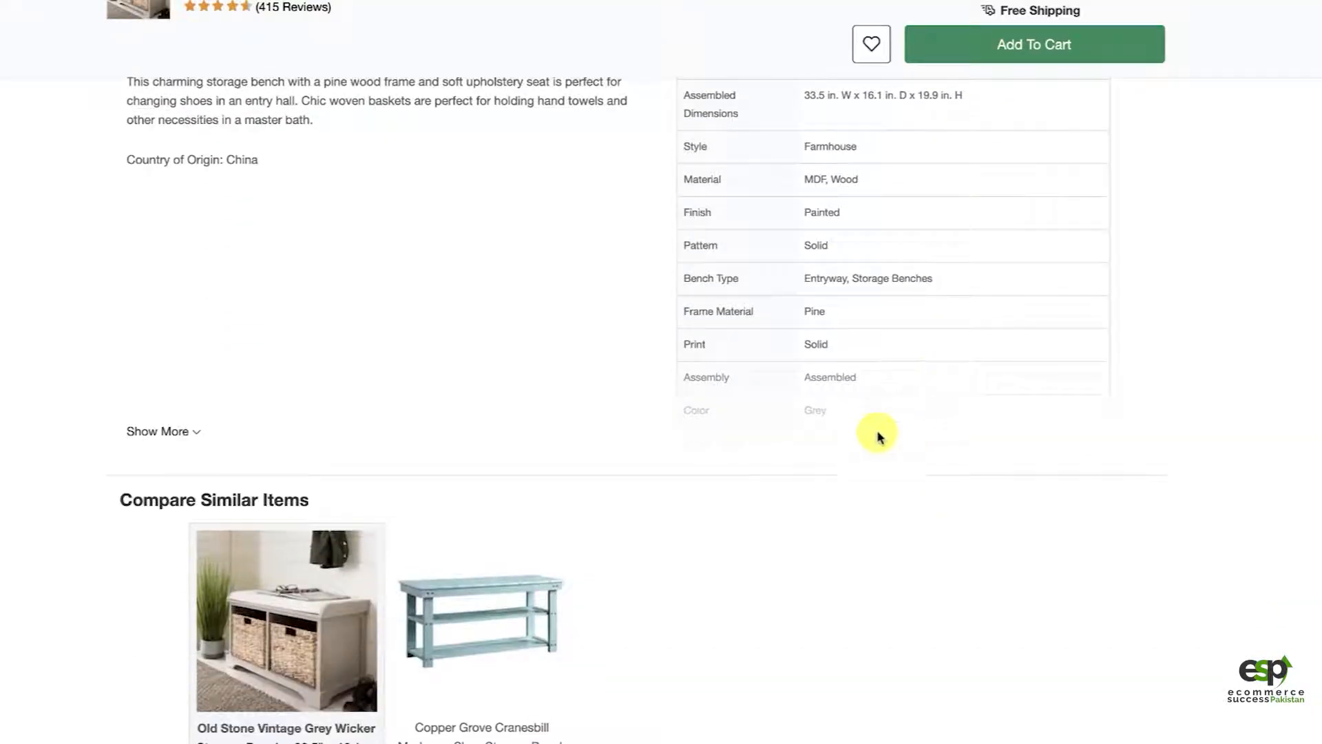
left_click(168, 431)
scroll(544, 441, "down", 1)
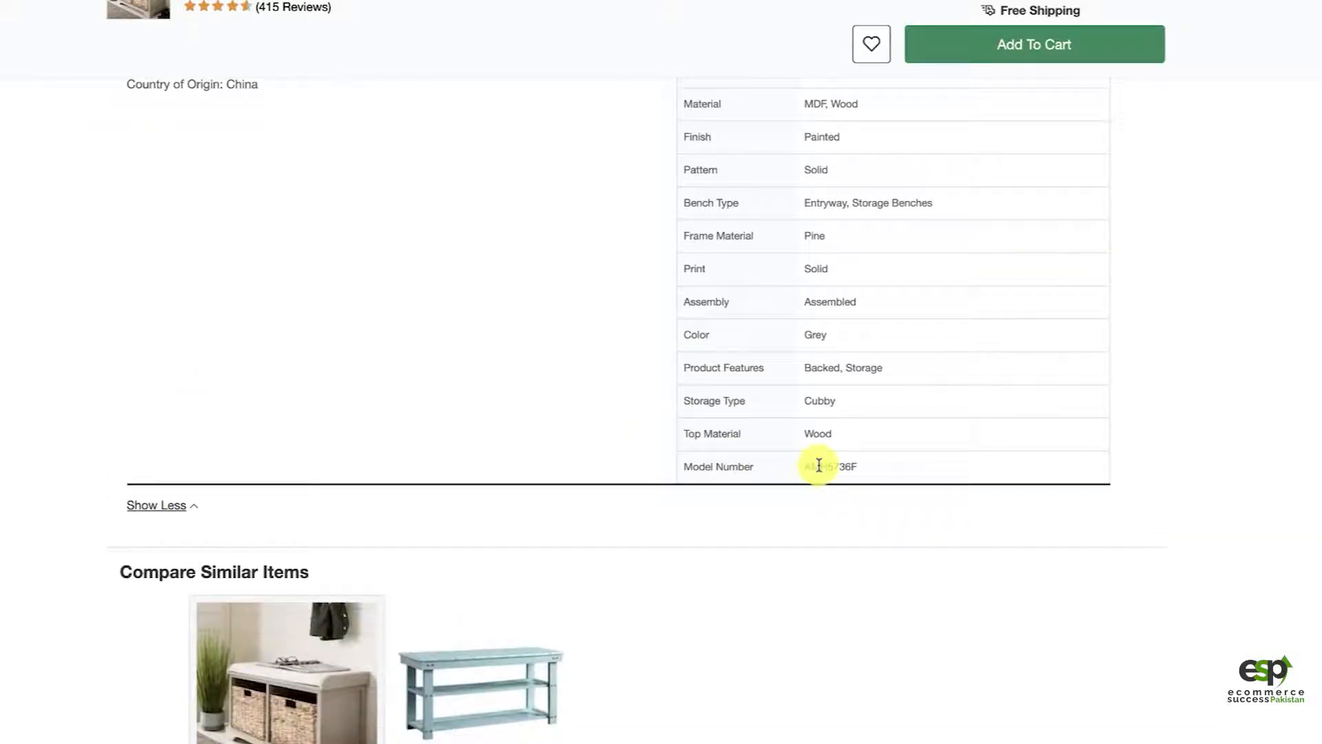
scroll(541, 214, "up", 12)
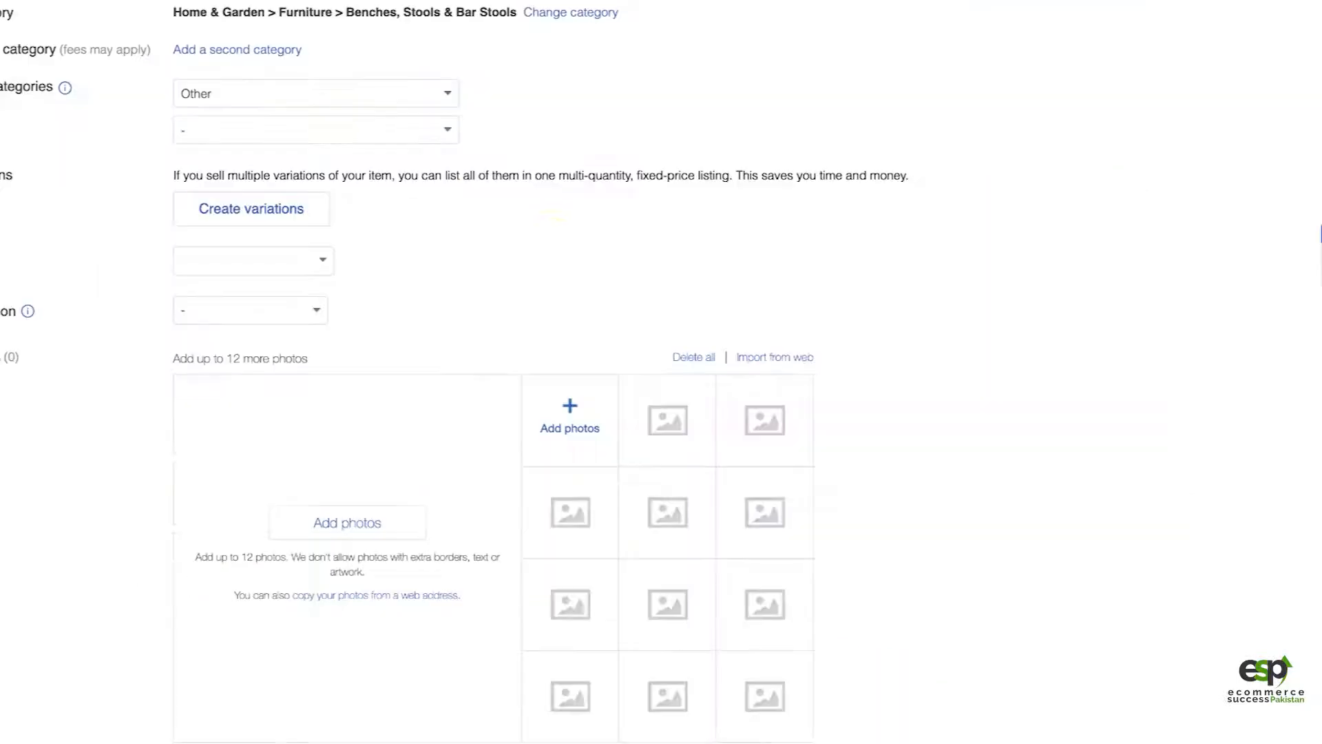
Step: Set the item condition to New in the eBay listing form
scroll(467, 393, "down", 2)
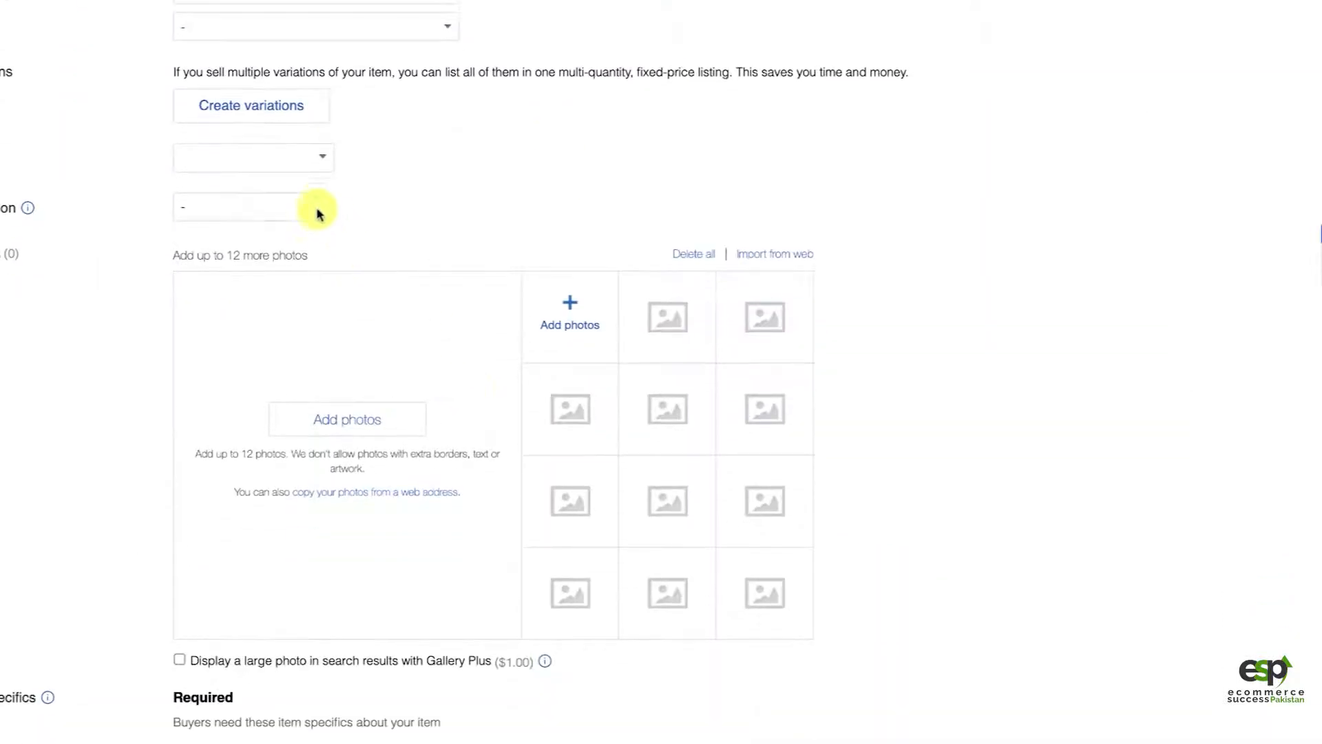
left_click(319, 213)
left_click(213, 219)
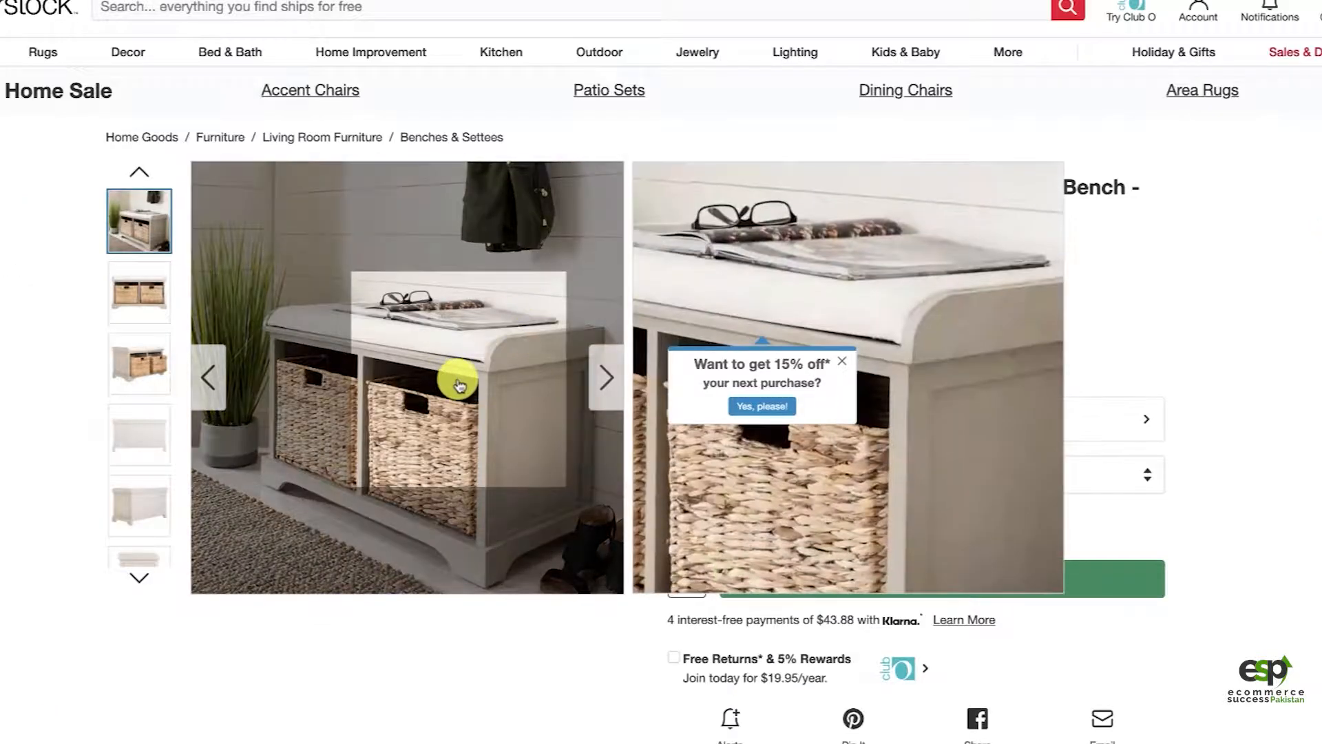
Step: Enlarge the main bench photo on the Overstock page, capture the whole image as a screenshot and save it
left_click(459, 384)
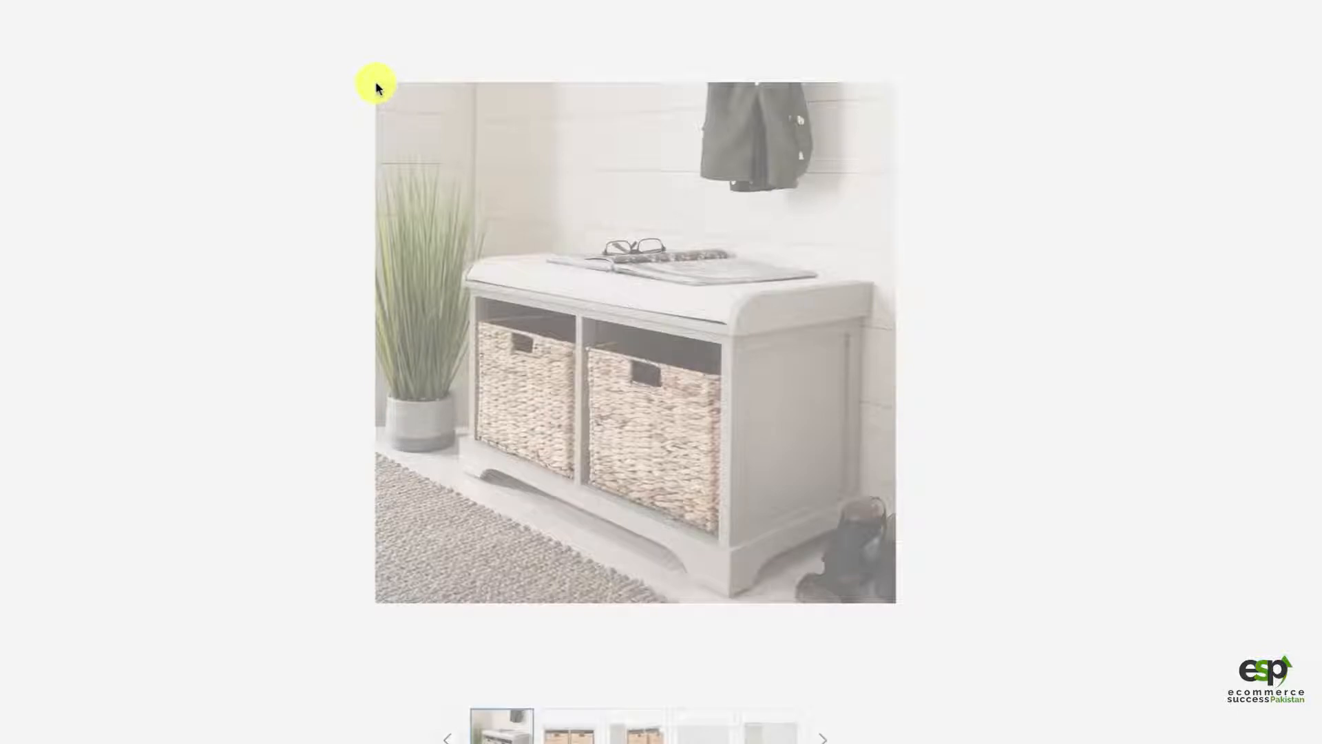
mouse_move(376, 84)
left_mouse_down()
mouse_move(699, 372)
mouse_move(814, 552)
mouse_move(906, 613)
mouse_move(894, 603)
left_mouse_up()
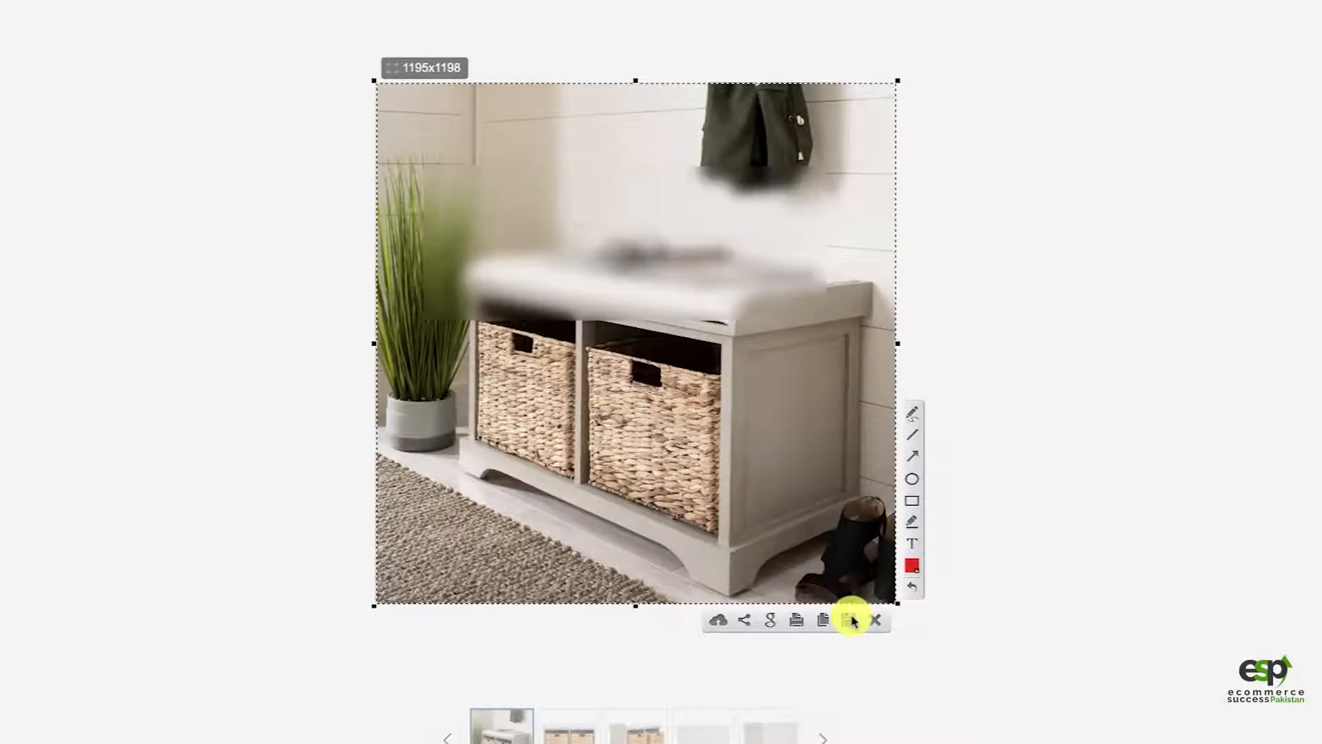
left_click(849, 620)
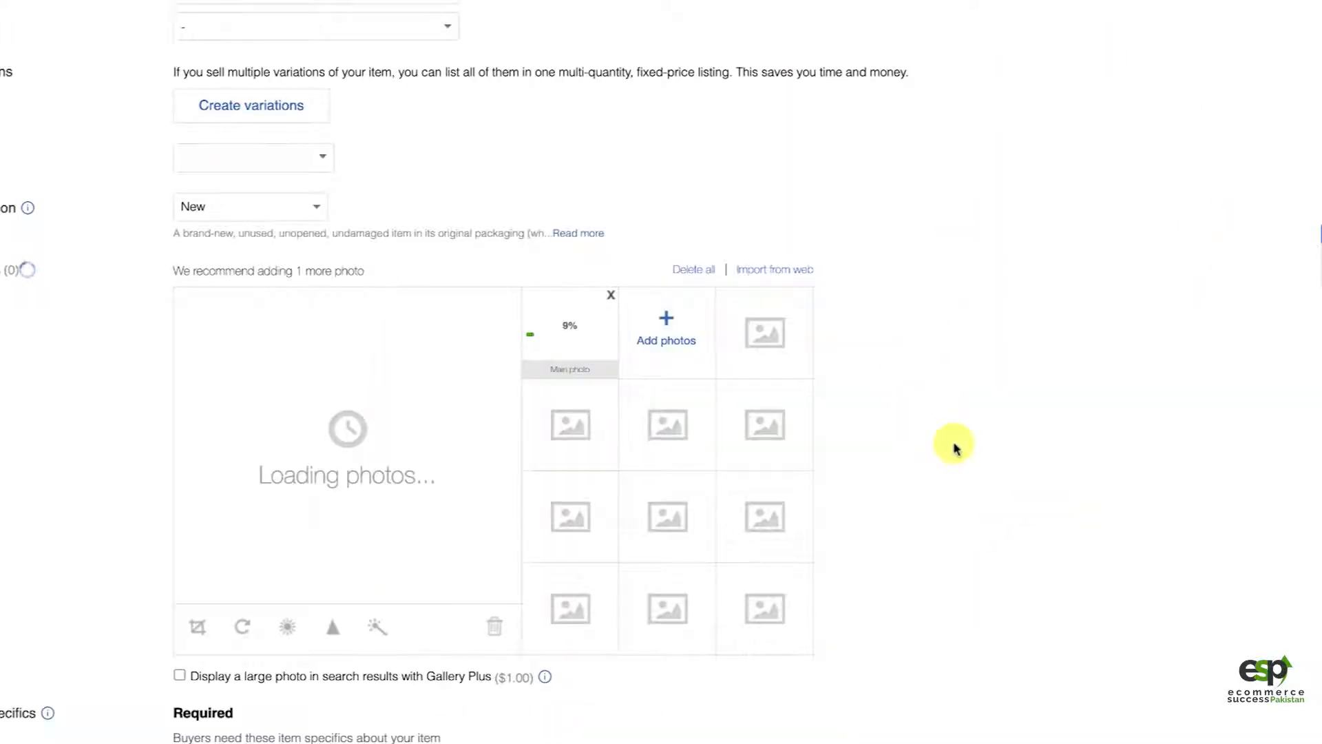
Step: Remove the single uploading photo from the eBay listing and upload all eight screenshots from the ebay-pics folder instead
left_click(612, 295)
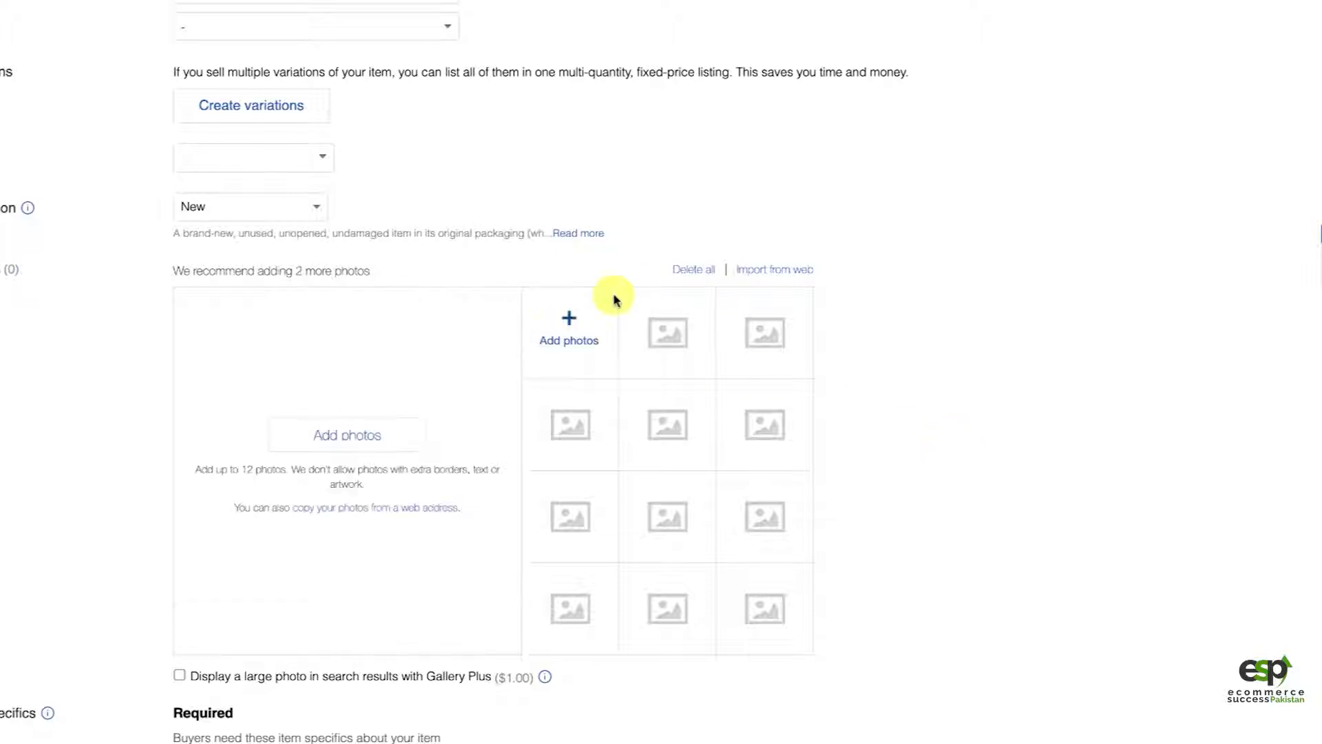
left_click(565, 332)
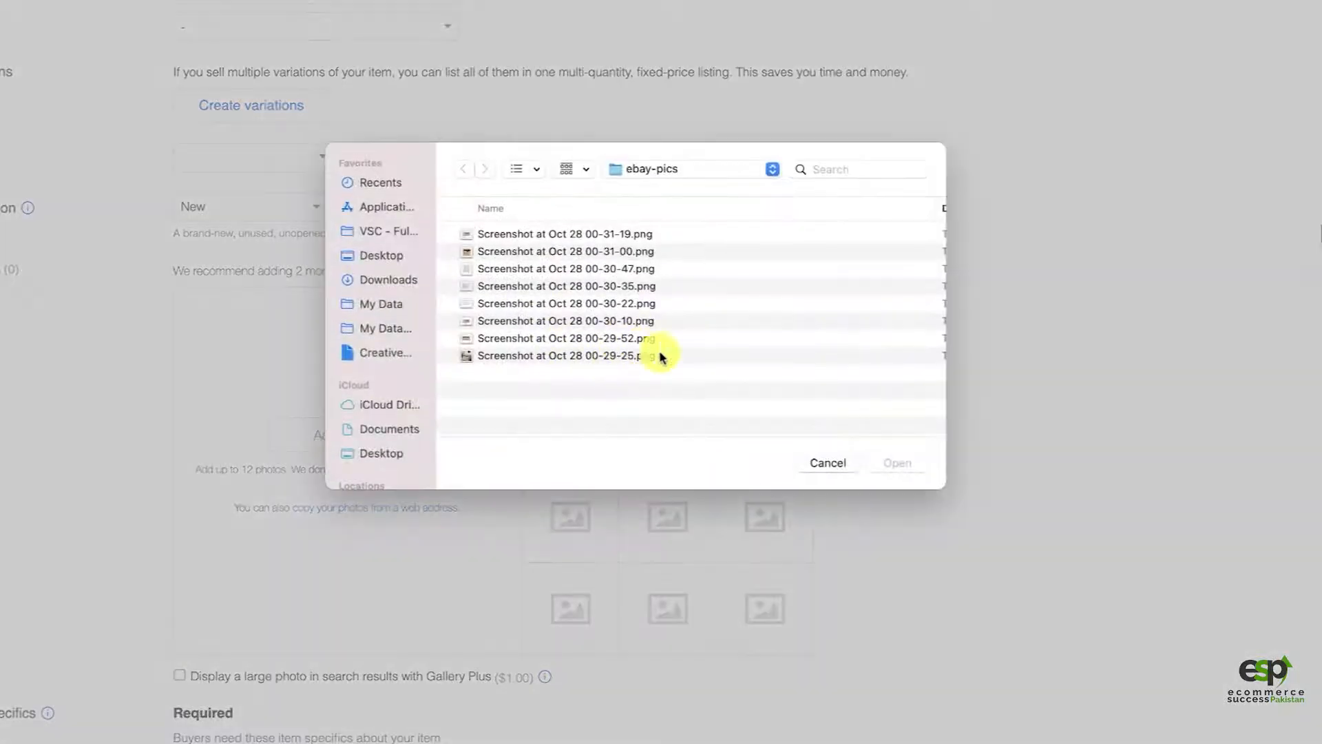
left_click(663, 355)
left_click(501, 255, "shift")
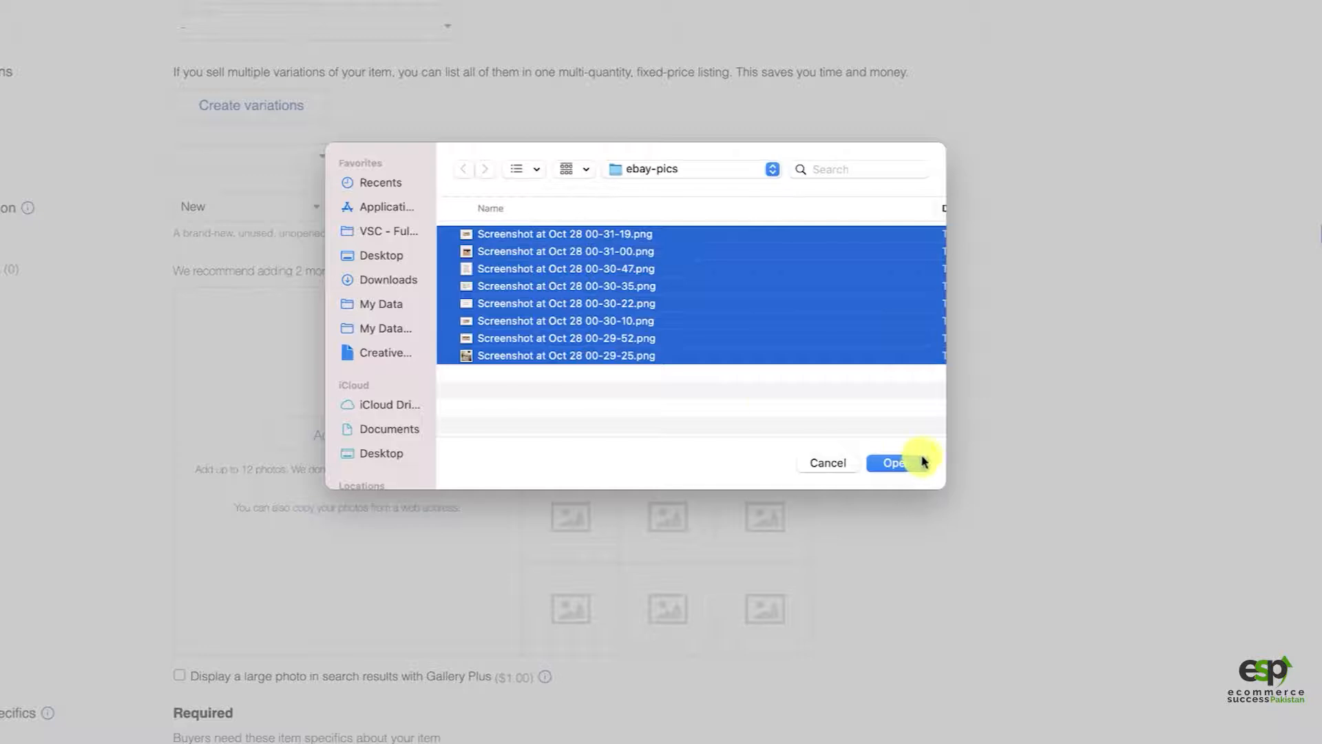
left_click(916, 460)
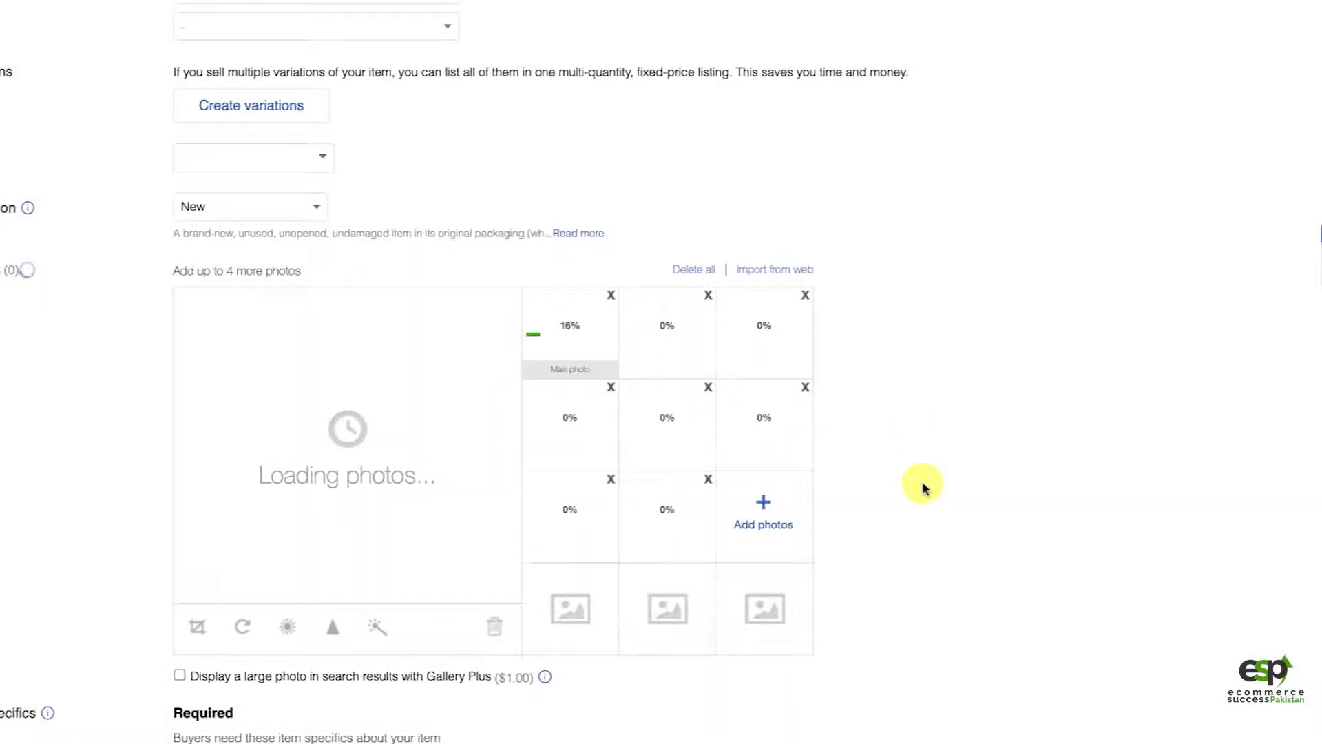
Step: Copy the brand name from the Overstock product page and enter Safavieh as the eBay listing's Brand
scroll(922, 488, "down", 5)
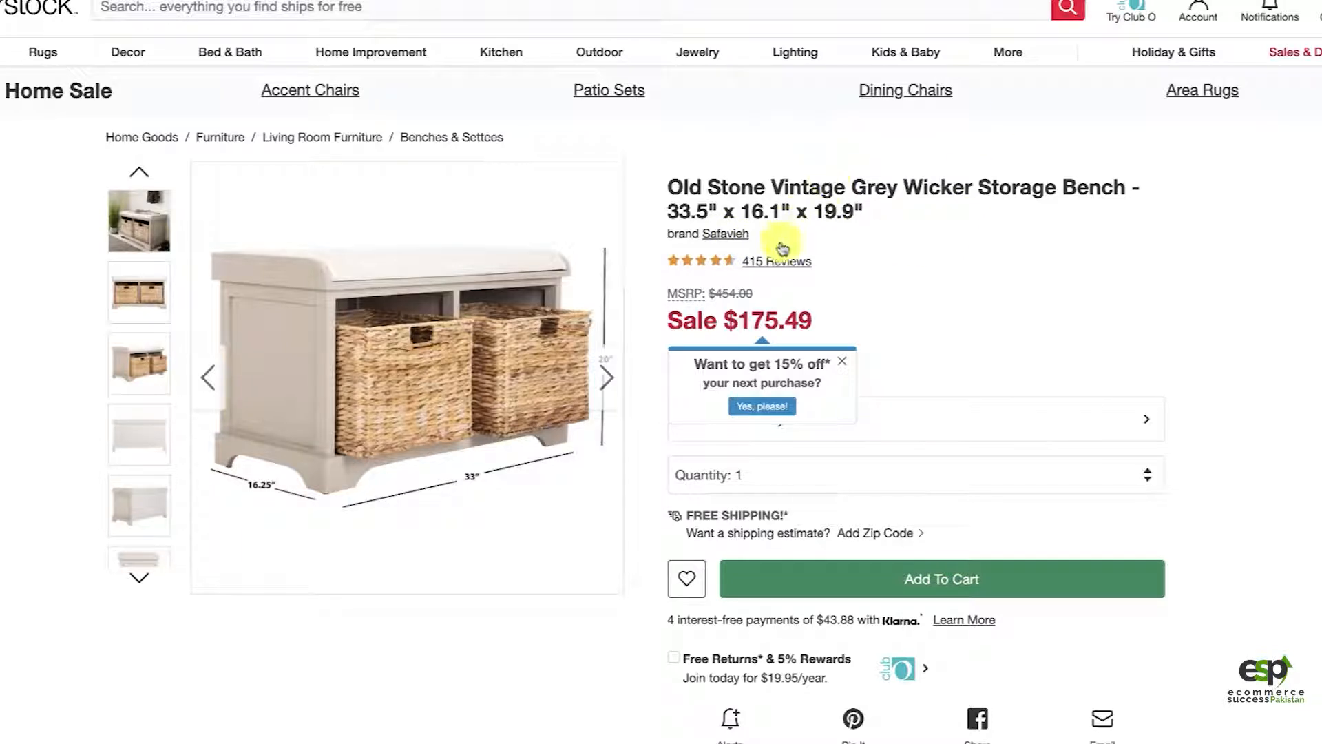
left_click_drag(761, 239, 713, 234)
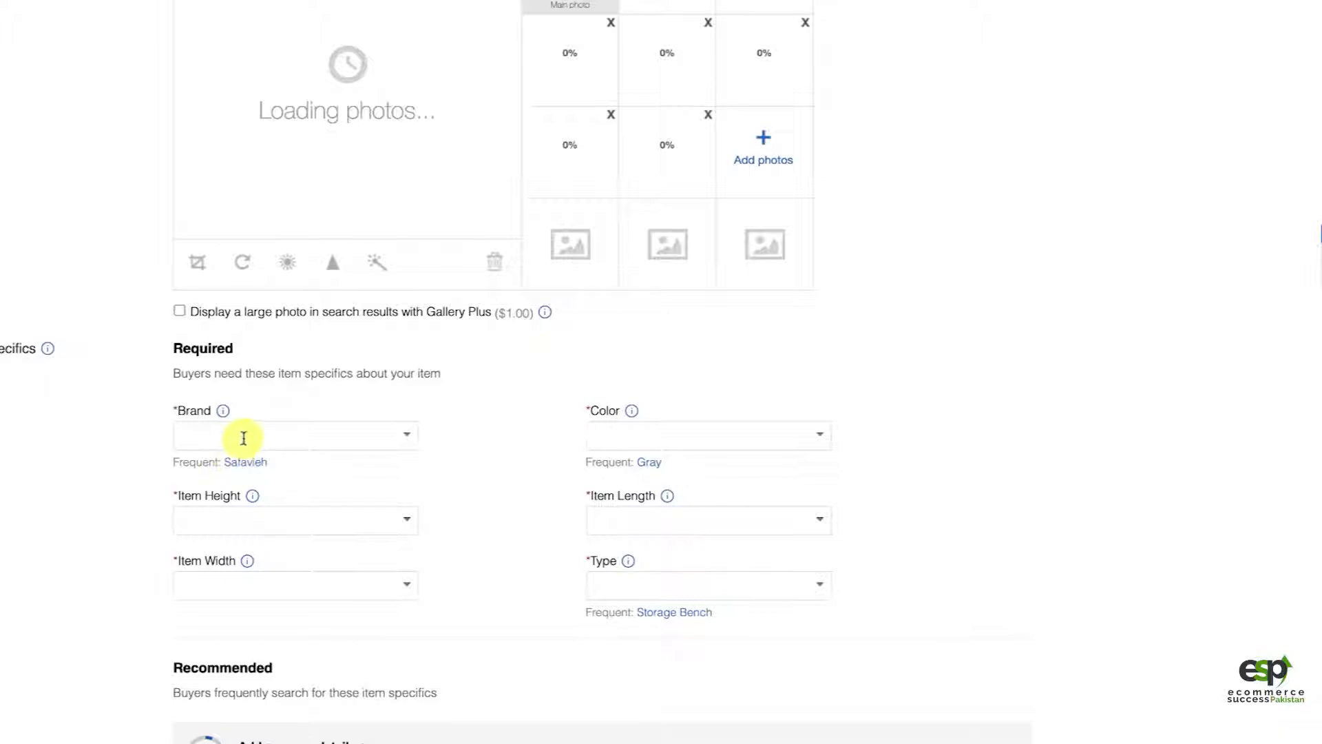
left_click(242, 434)
type("Safavieh")
left_click(293, 469)
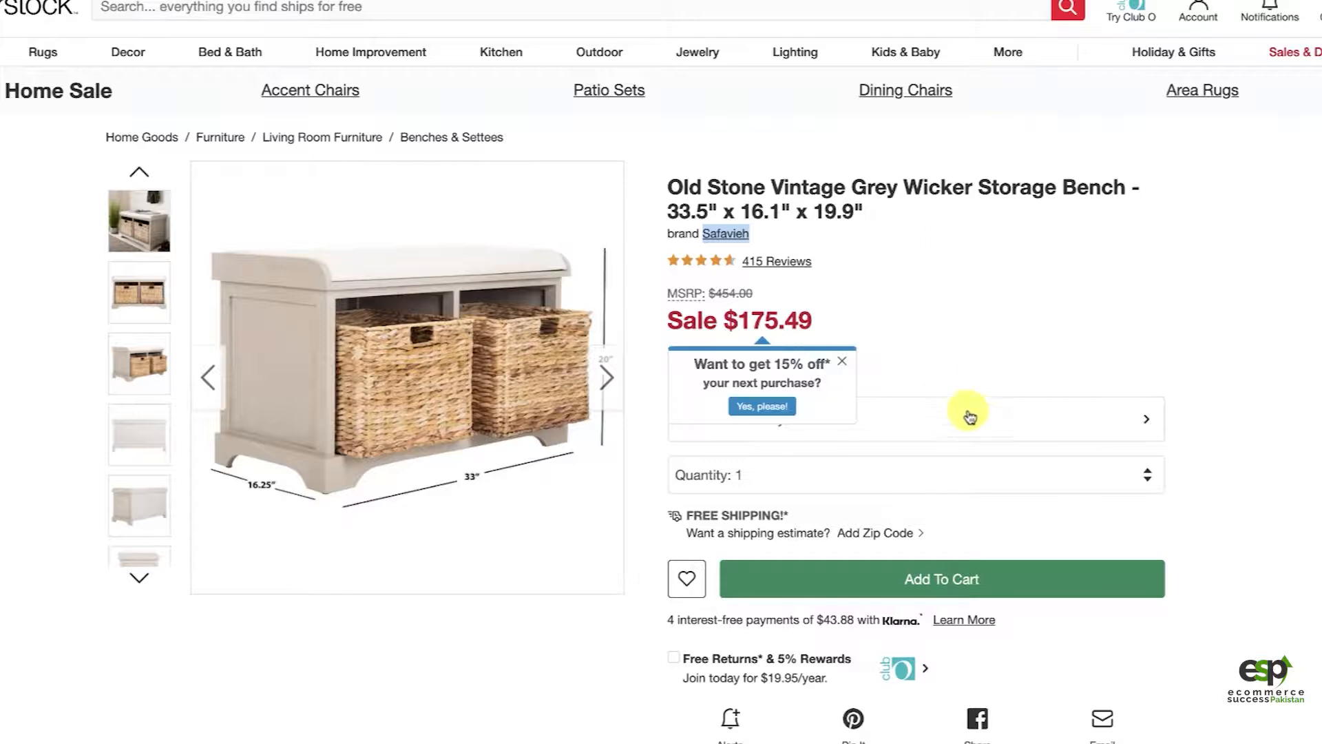
Step: Look up the color in the Overstock specifications and set the listing's Color to Grey
scroll(978, 416, "down", 10)
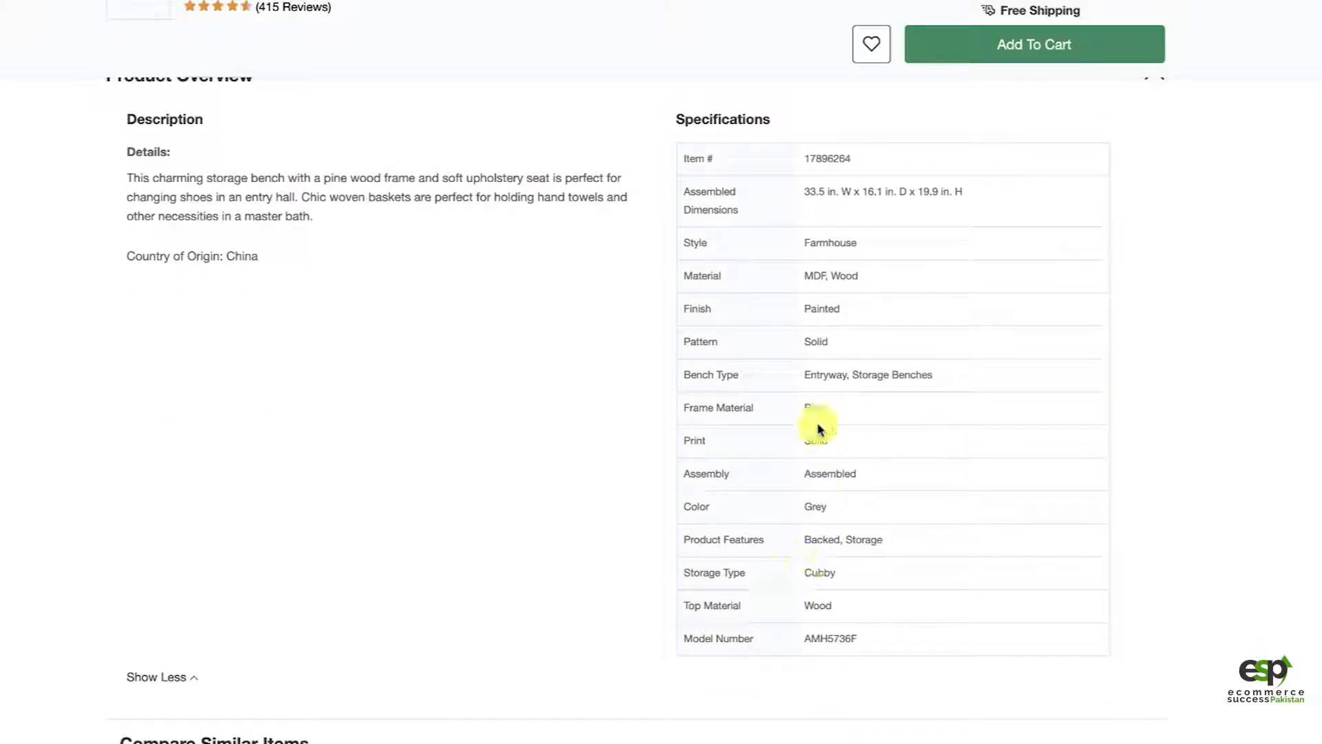
double_click(812, 509)
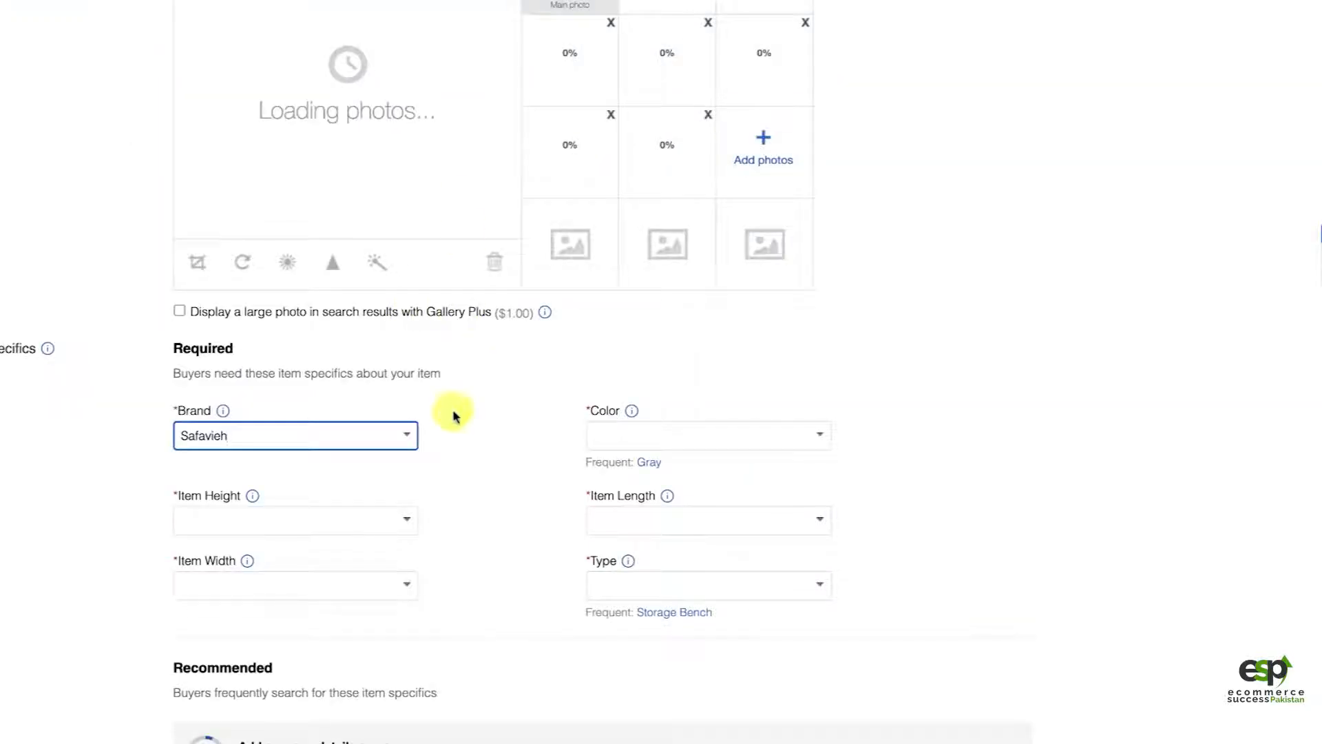
left_click(619, 441)
type("Grey")
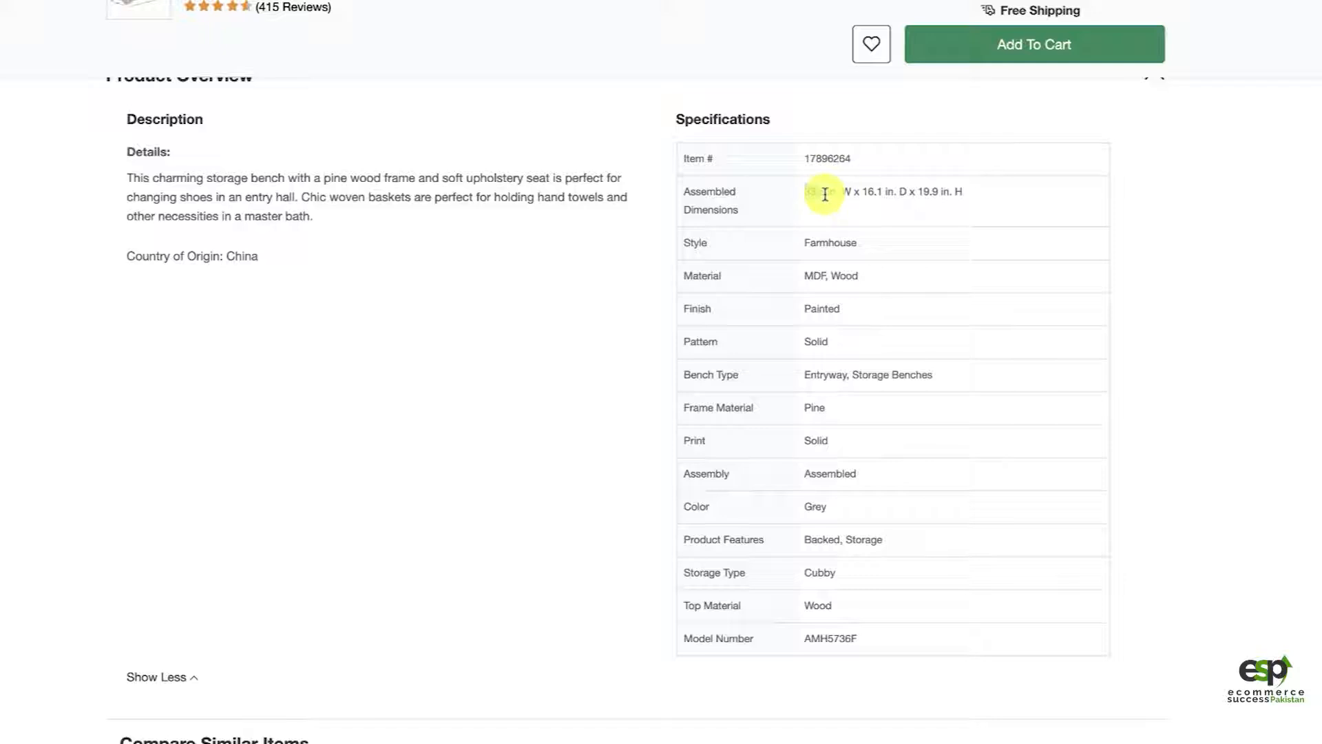
Step: Copy the width and depth from the Overstock dimensions, setting Item Width to 33.5 in. and Item Length to 16.1 in
left_click_drag(835, 195, 838, 195)
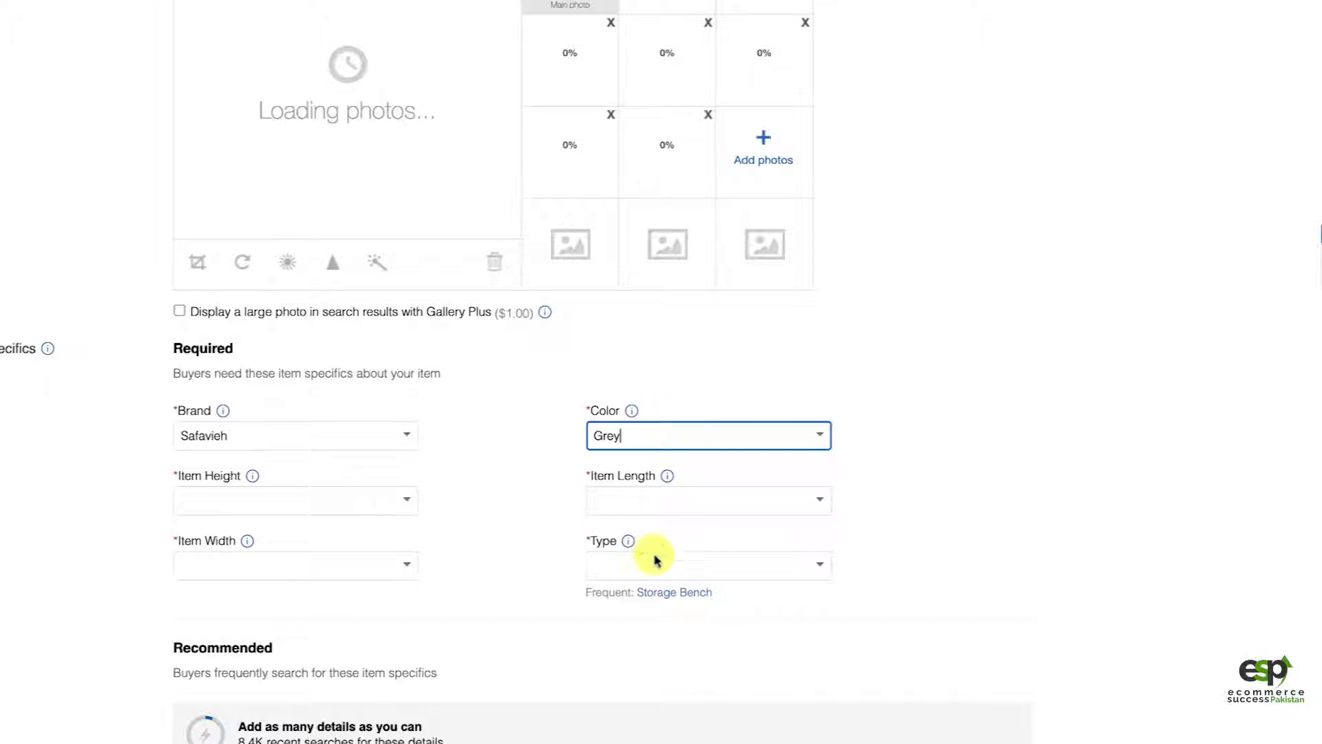
left_click(295, 566)
type("33.5 in")
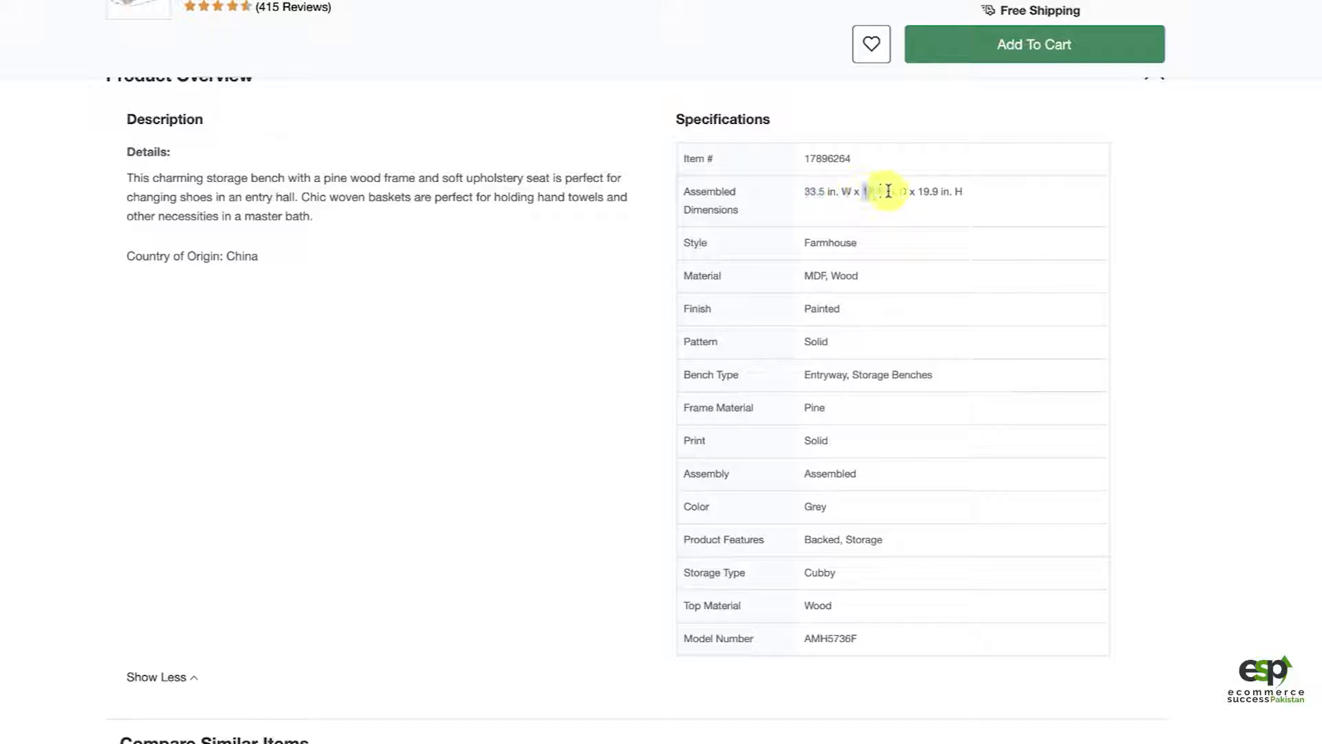
left_click_drag(895, 191, 897, 191)
key("ctrl+c")
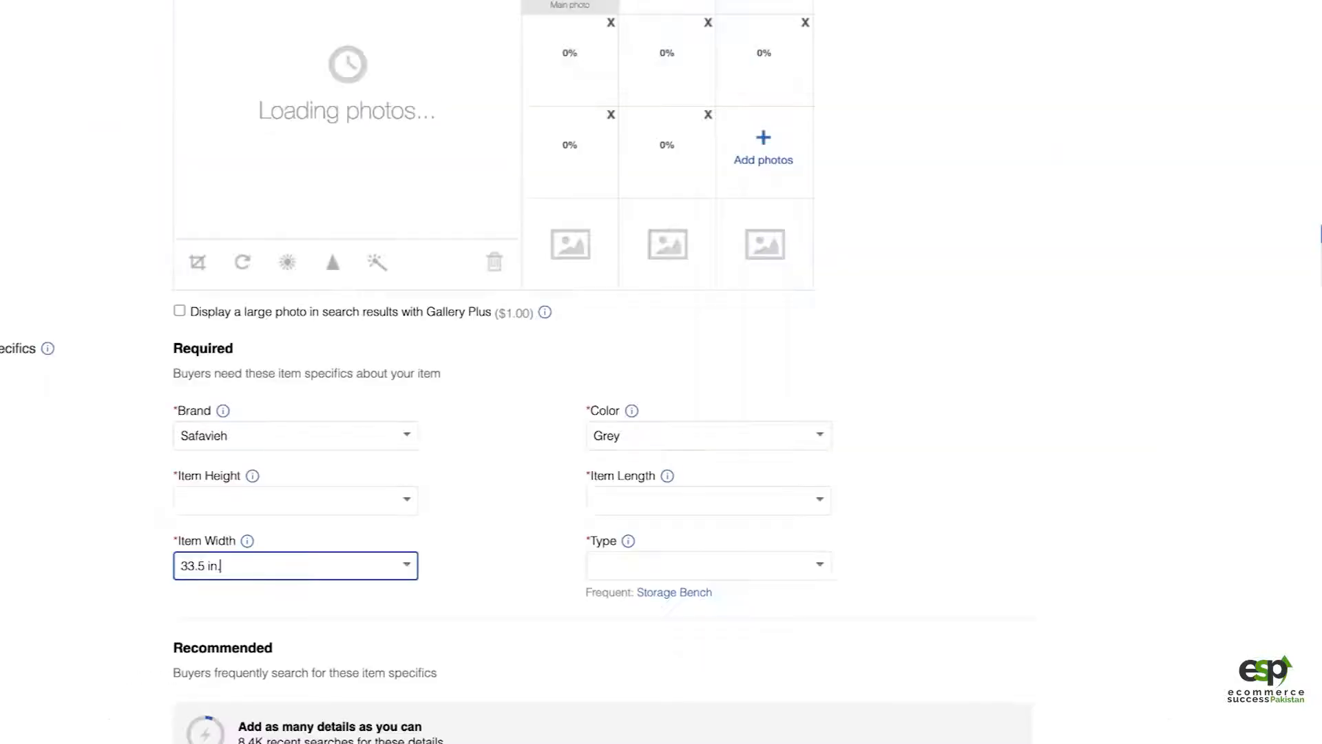
left_click(661, 501)
key("ctrl+v")
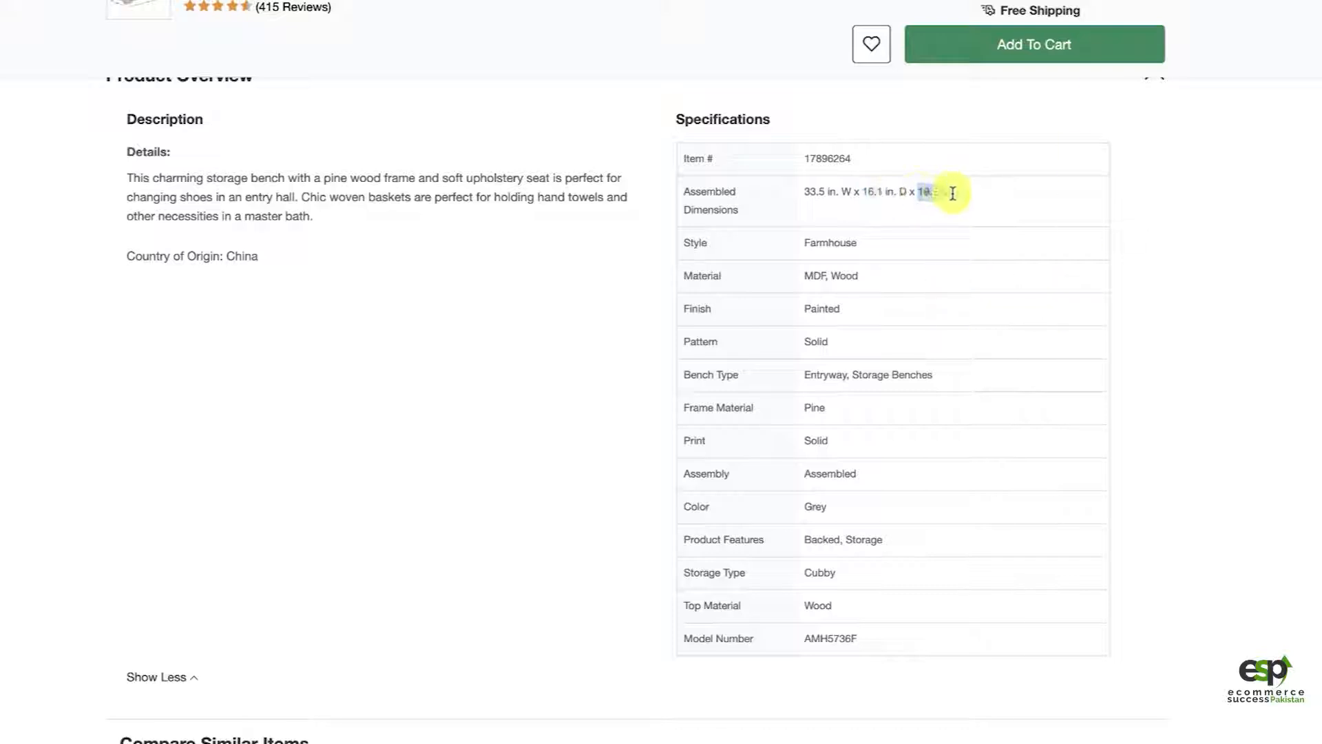
Step: Copy the height from the Overstock dimensions into Item Height as 19.9 in. and set the Type to Storage Bench
left_click_drag(952, 194, 953, 194)
key("ctrl+c")
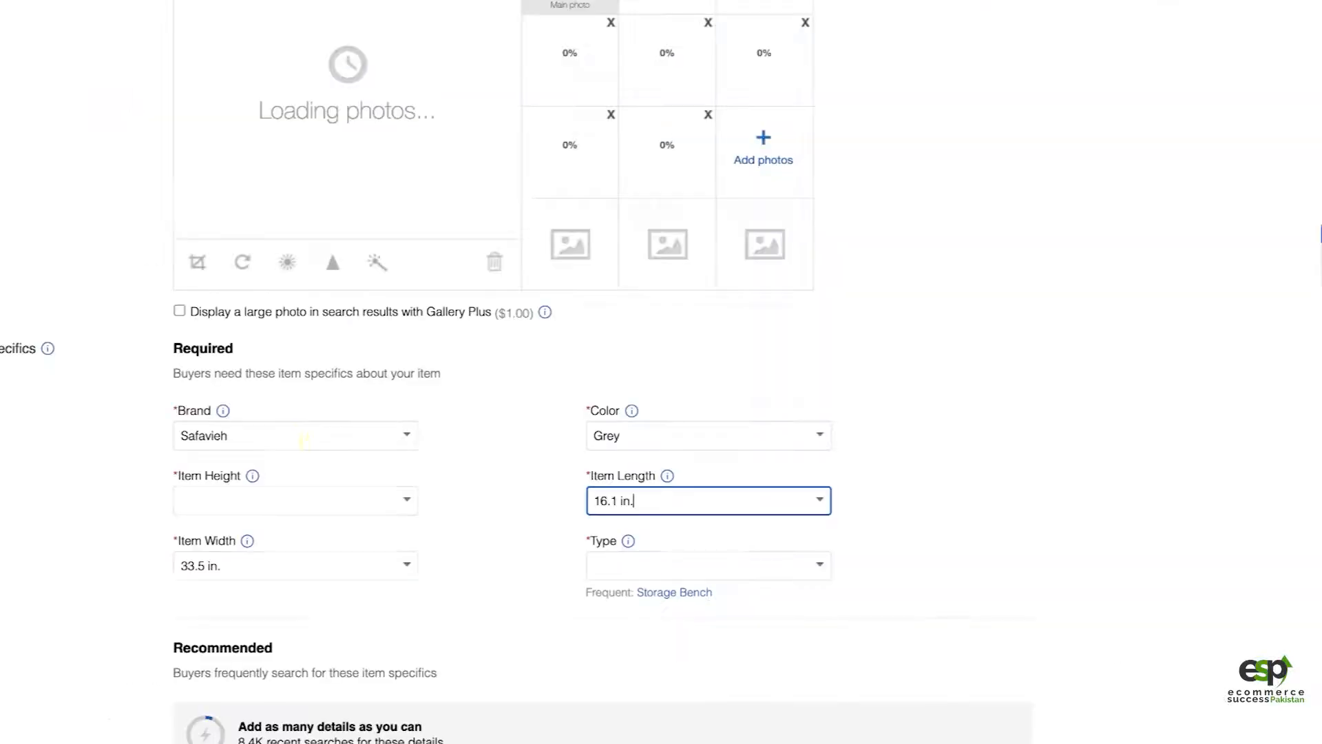
left_click(267, 505)
key("ctrl+v")
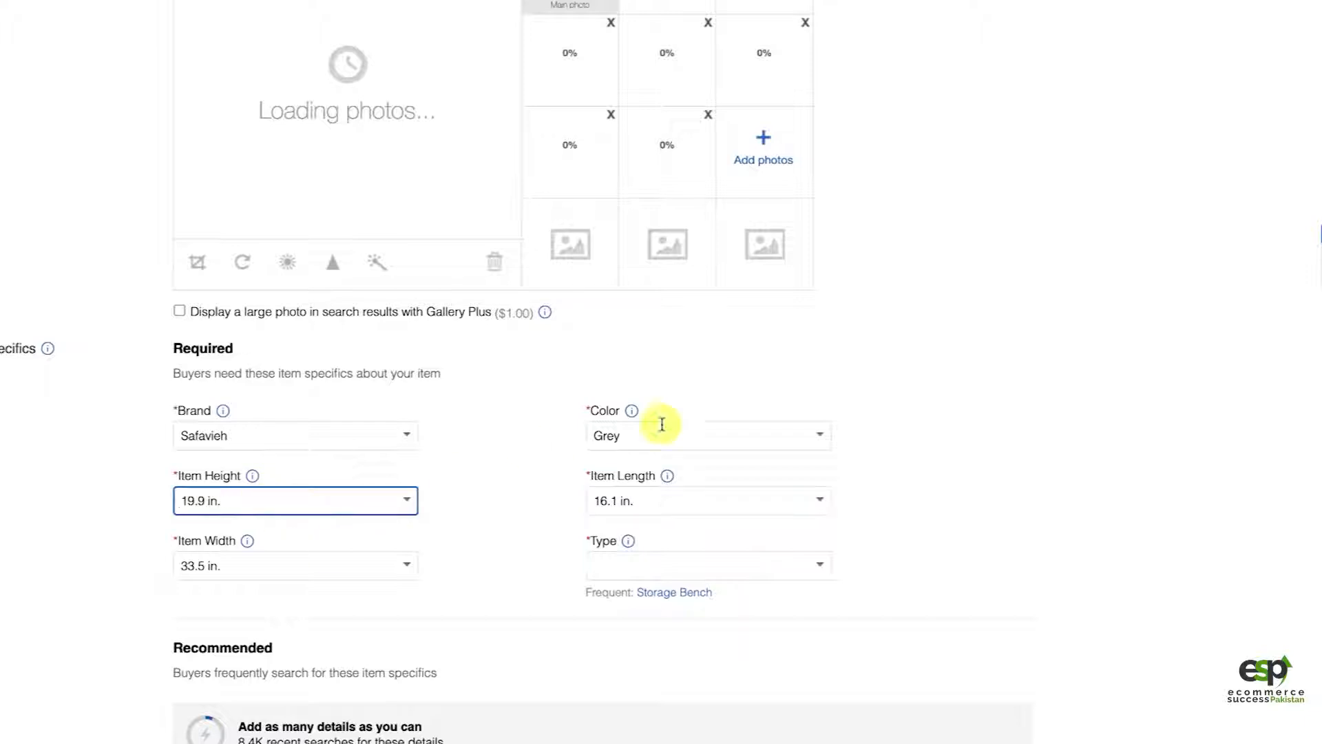
left_click(932, 466)
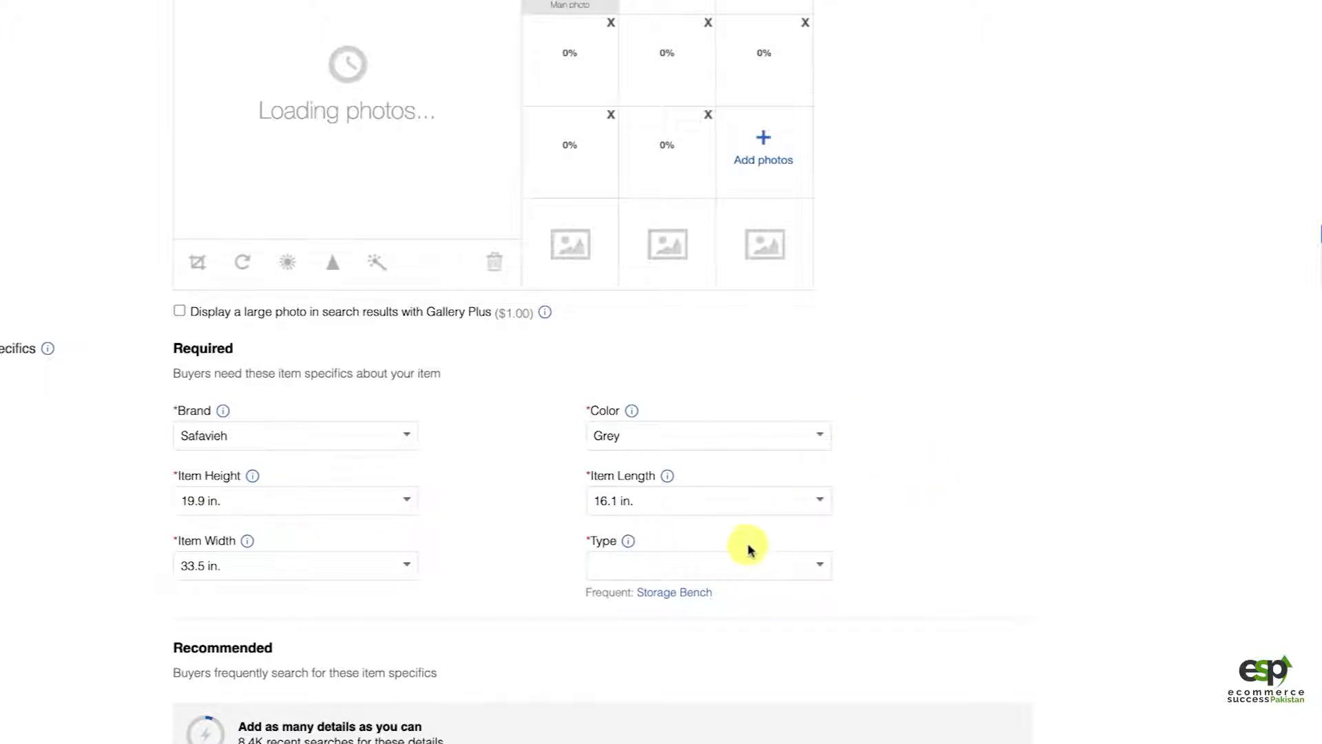
left_click(821, 568)
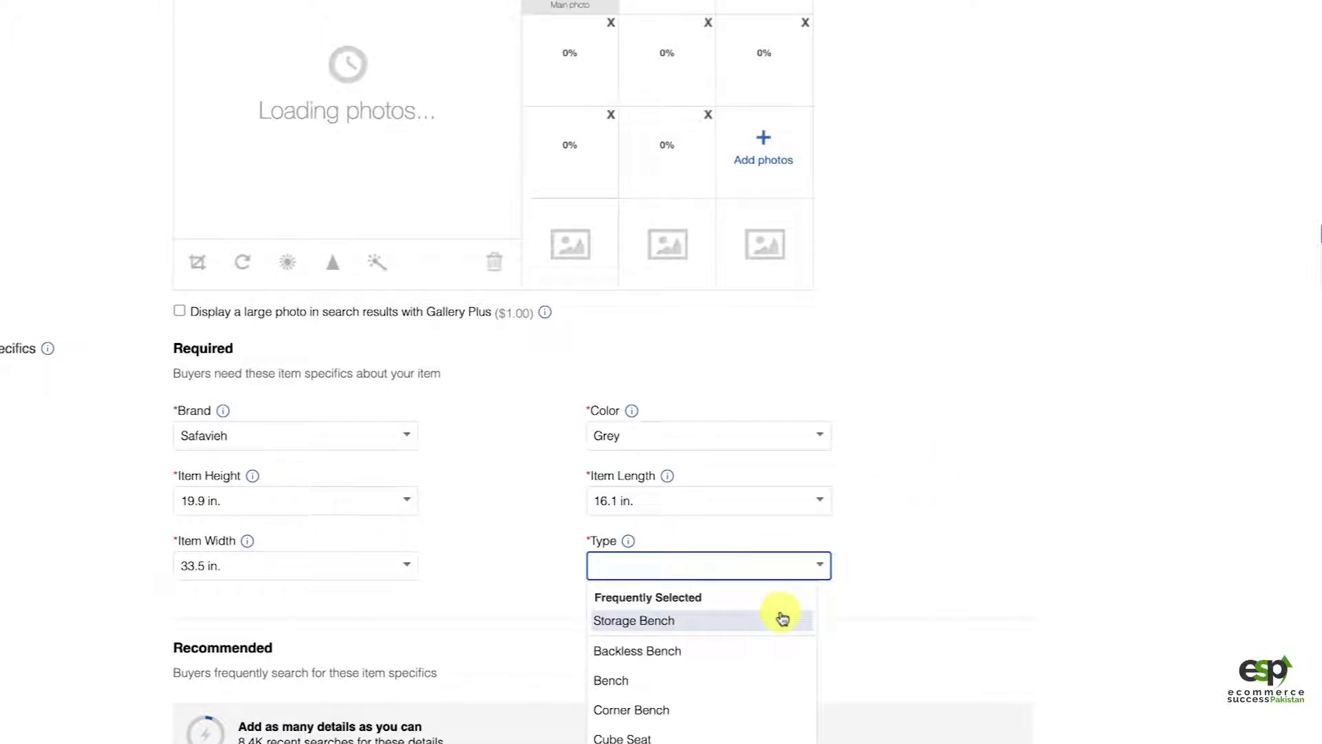
left_click(783, 619)
Step: Check the bench's material in the Overstock specifications and add MDF to the listing's recommended Material values
scroll(489, 564, "down", 2)
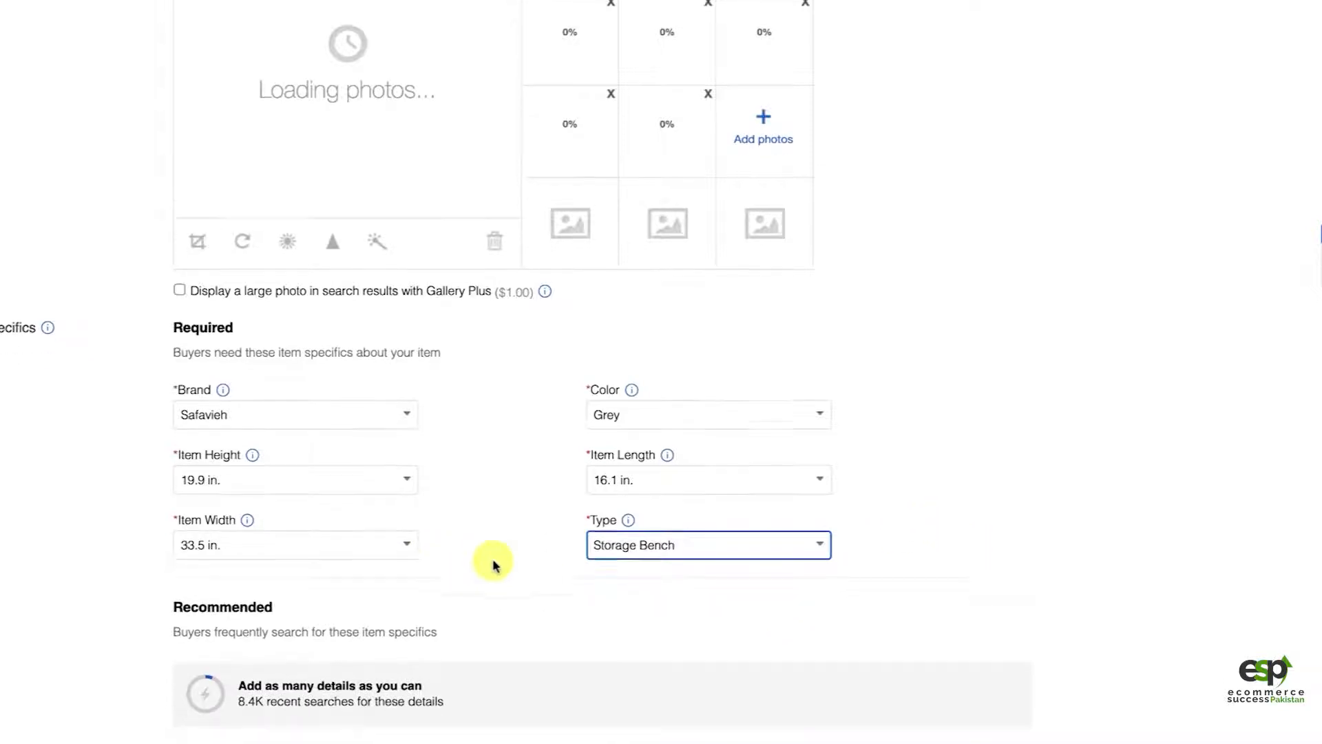
scroll(496, 599, "down", 4)
scroll(71, 512, "down", 2)
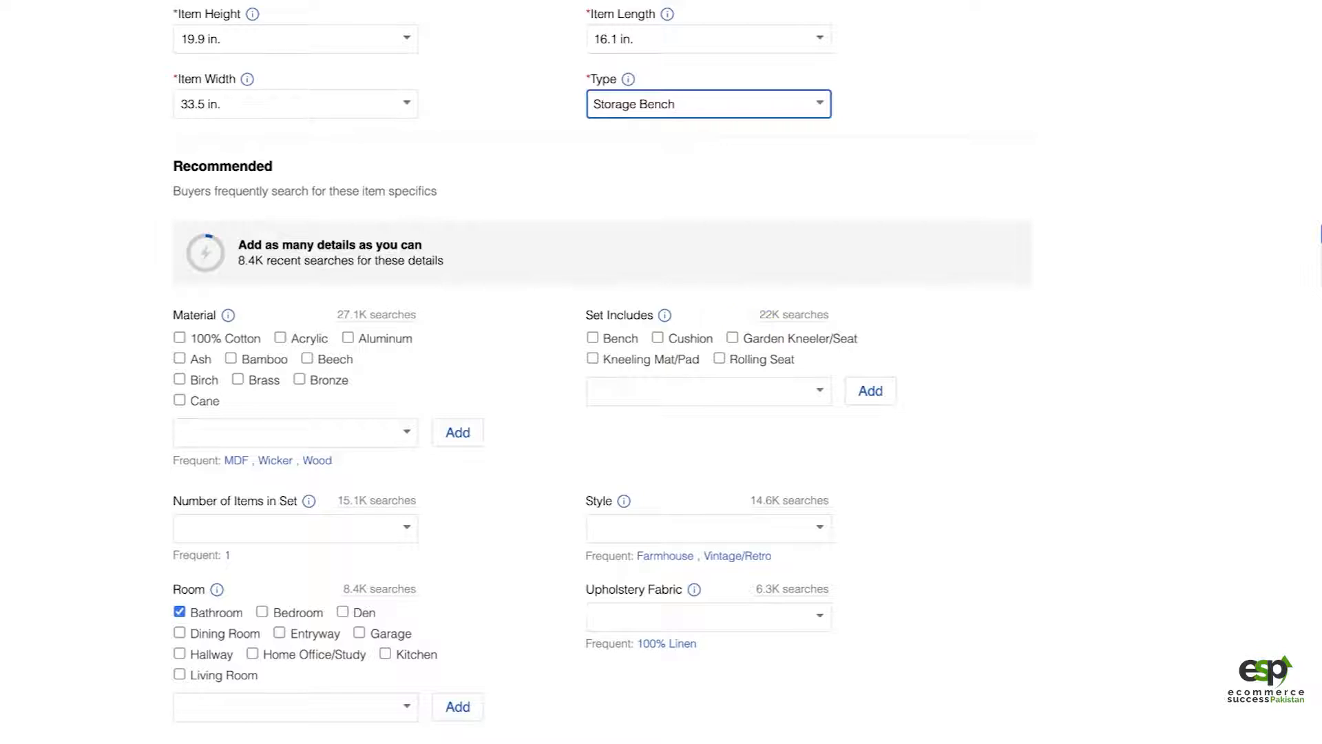
key("ctrl+Tab")
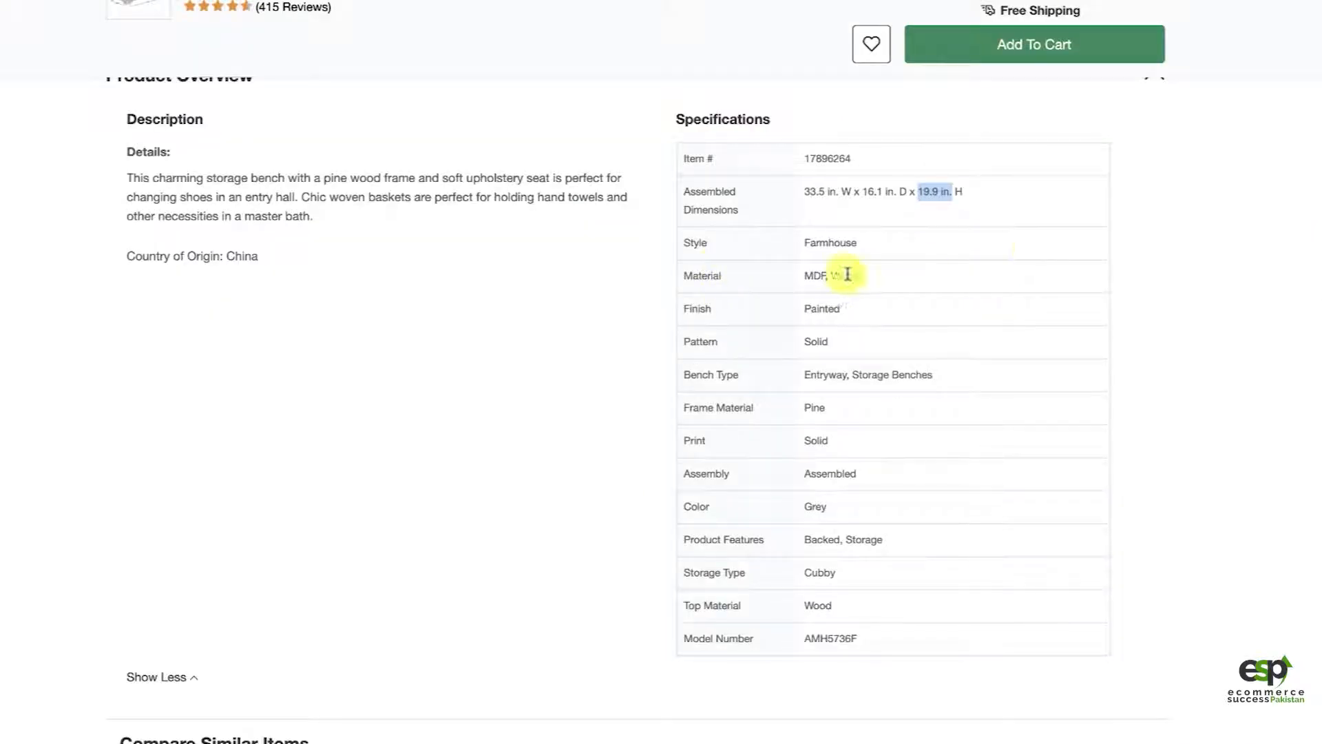
double_click(819, 276)
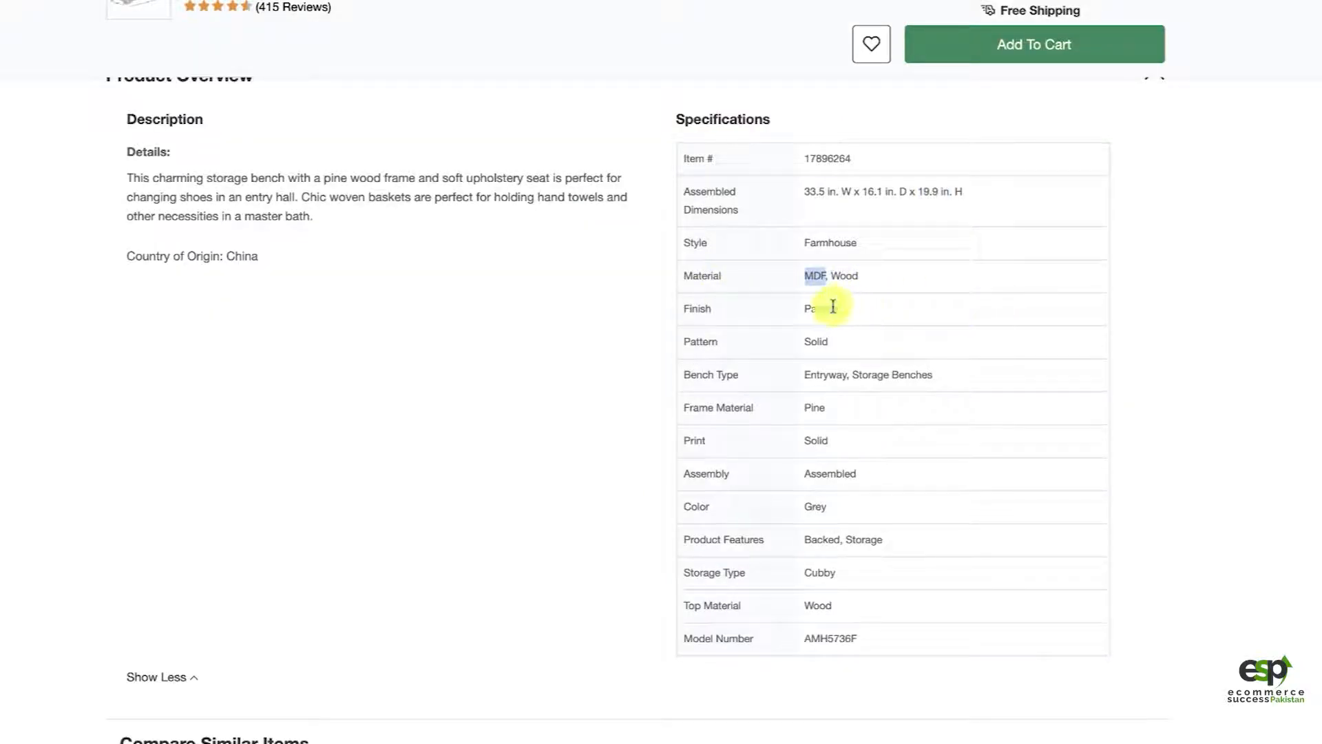
key("ctrl+shift+Tab")
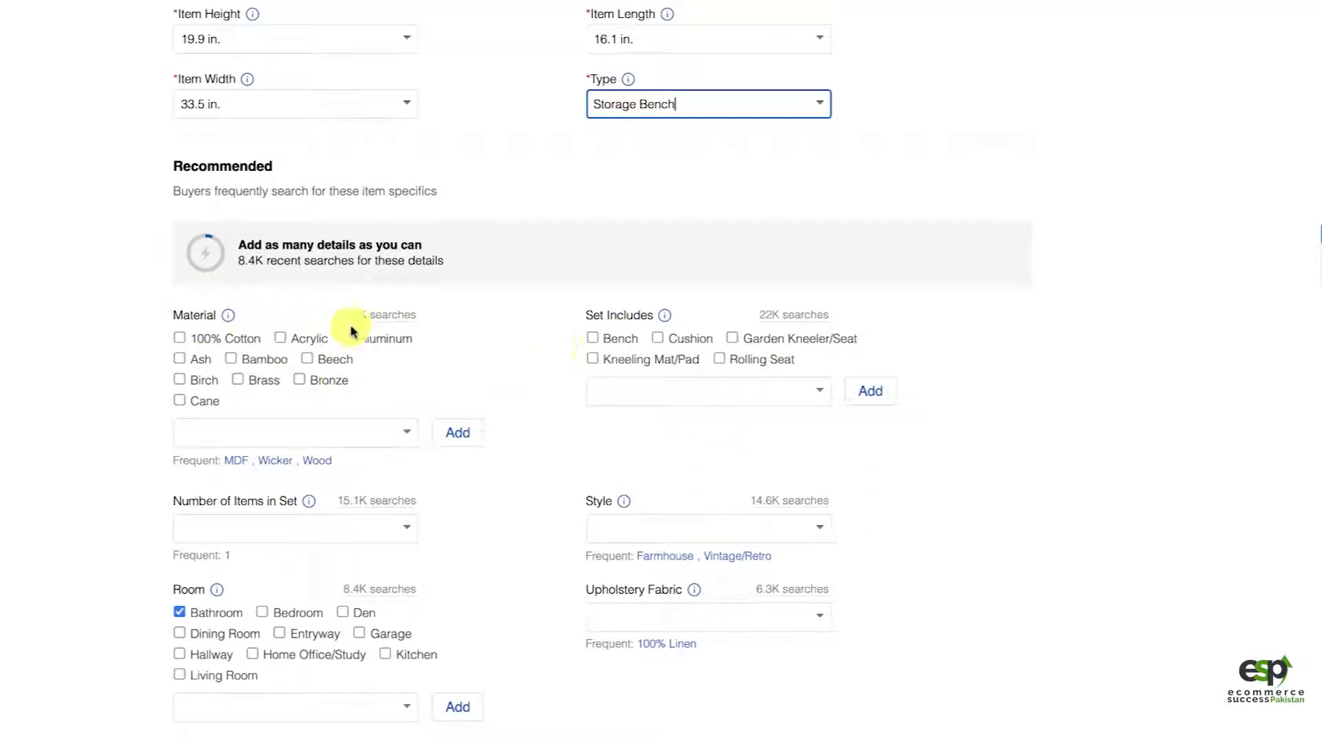
left_click(238, 431)
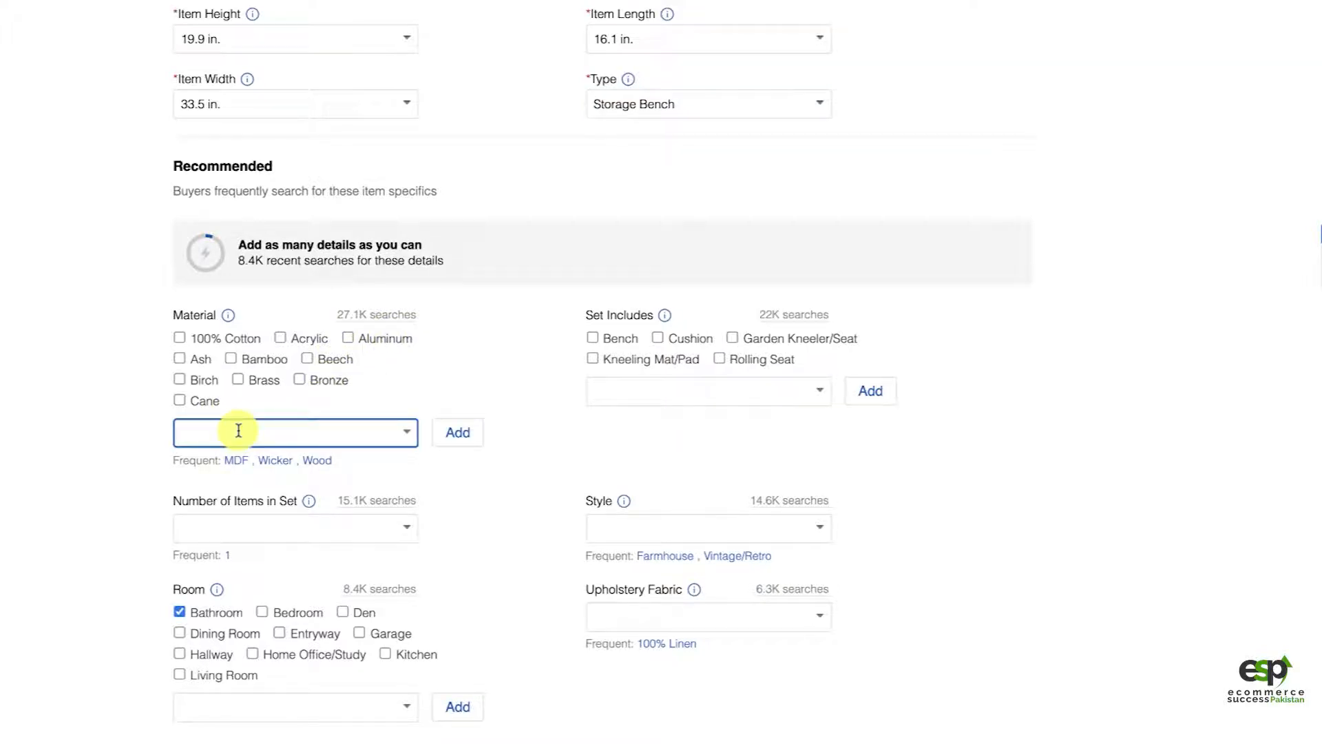
left_click(231, 467)
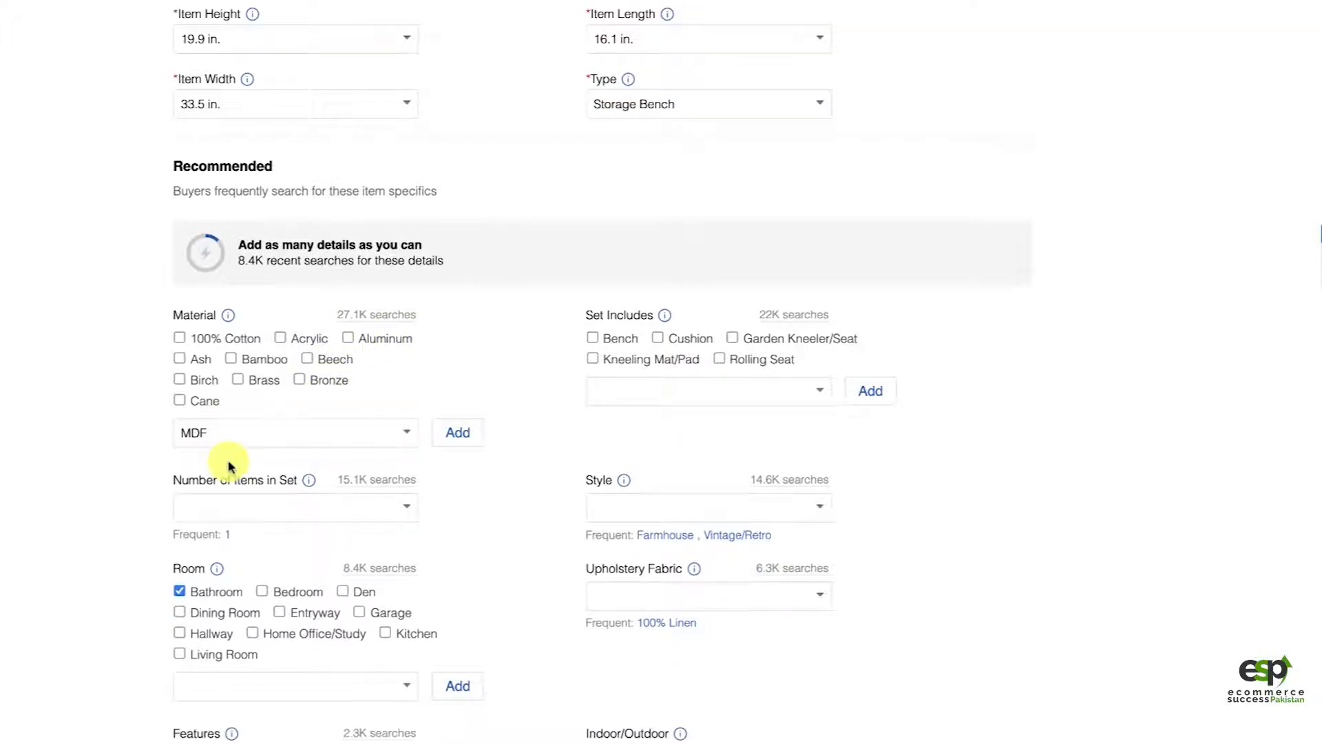
left_click(333, 426)
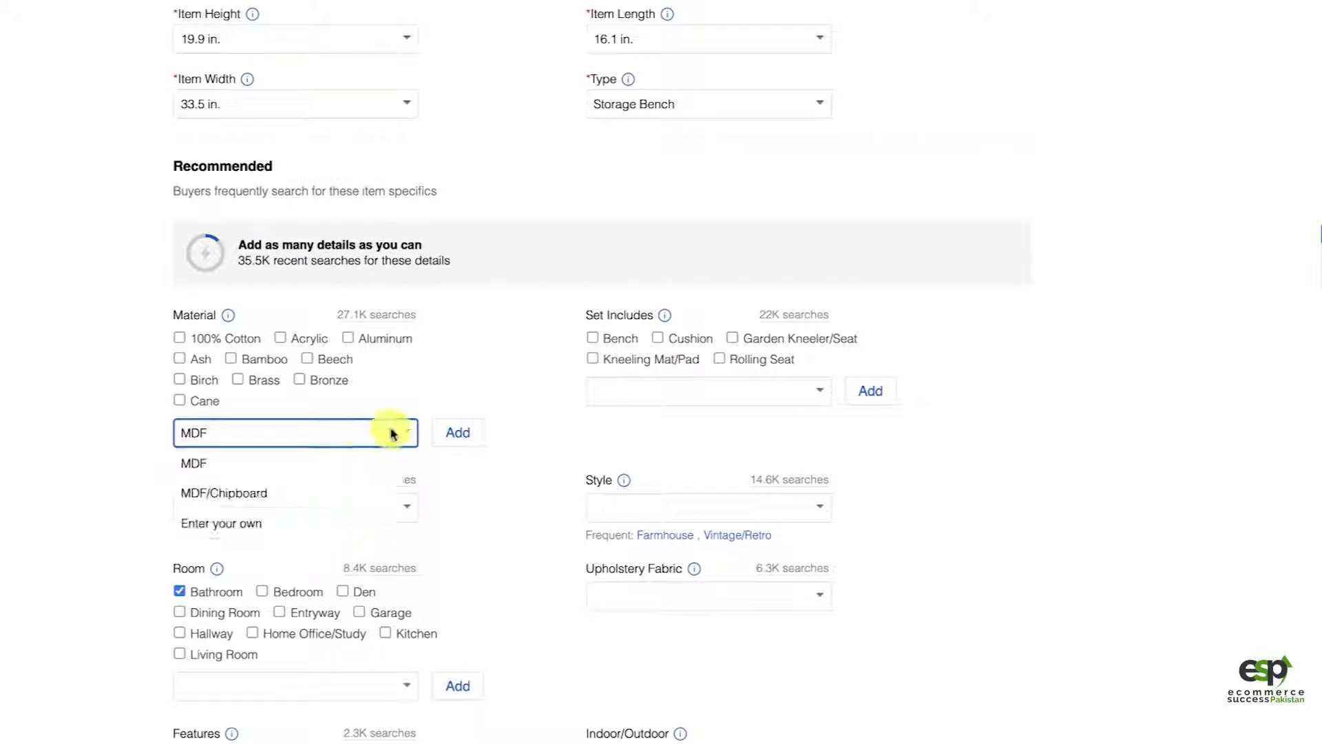
left_click(342, 462)
left_click(461, 438)
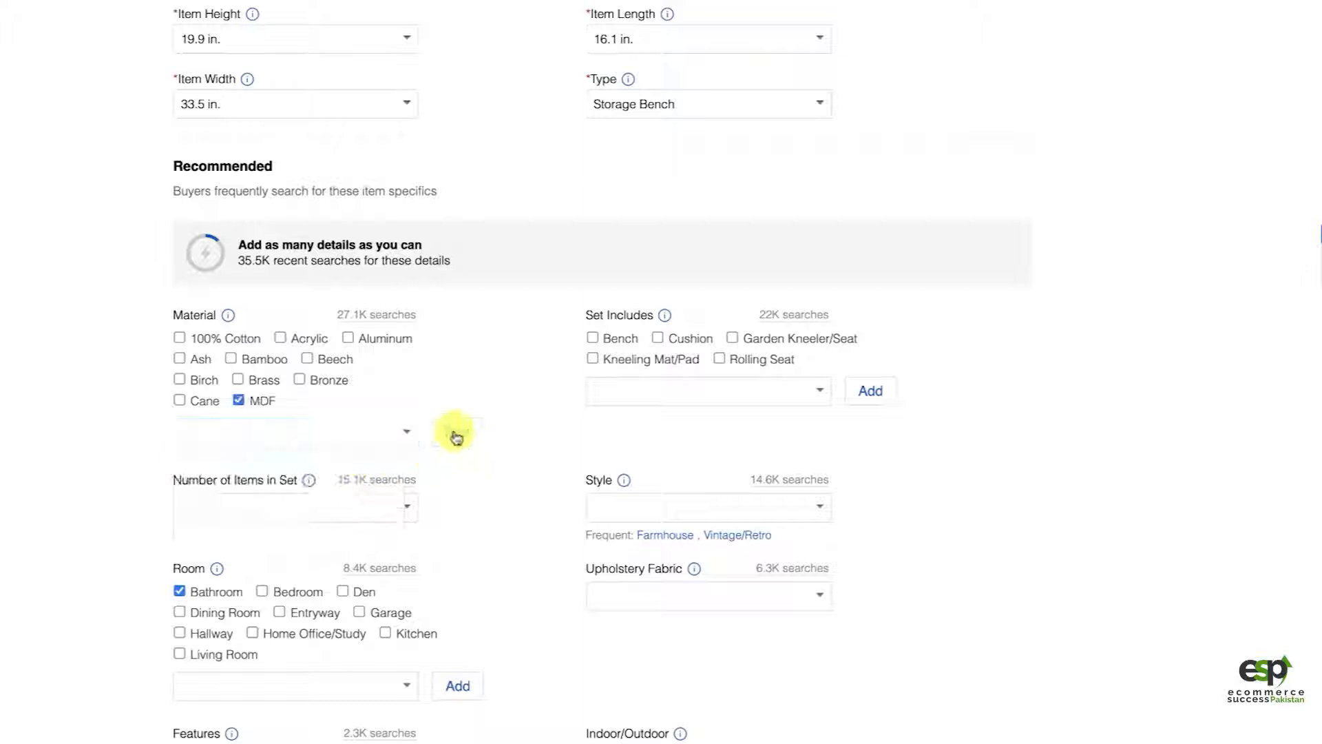
Step: Add Wood as a second Material value in the recommended item specifics
left_click(316, 444)
type("Wood")
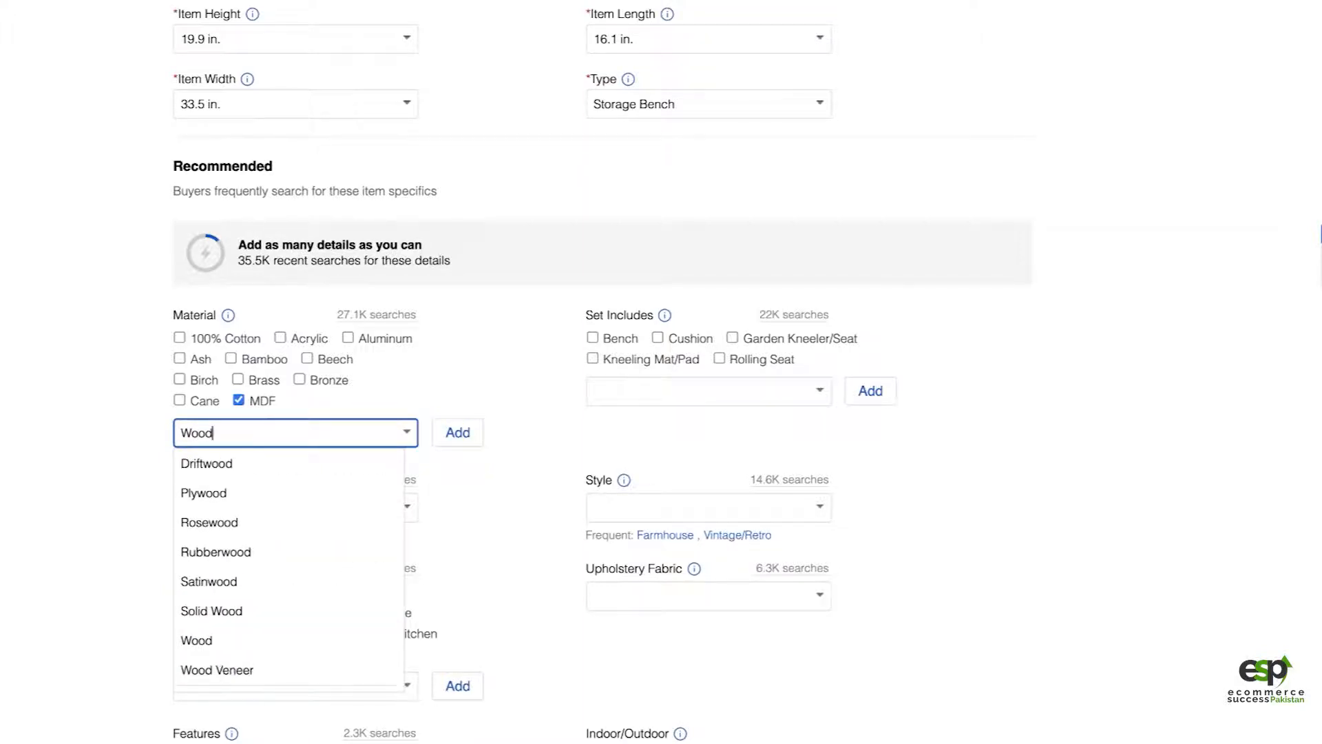
left_click(261, 639)
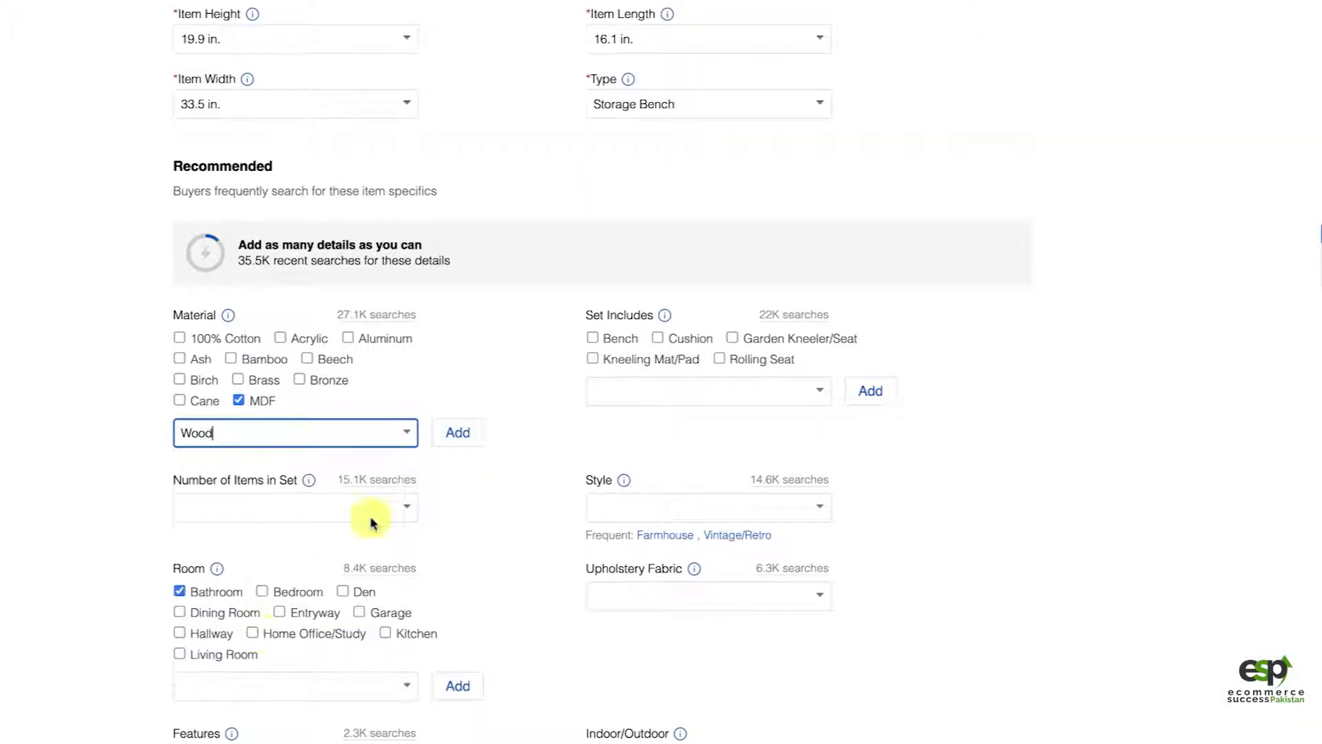
left_click(452, 435)
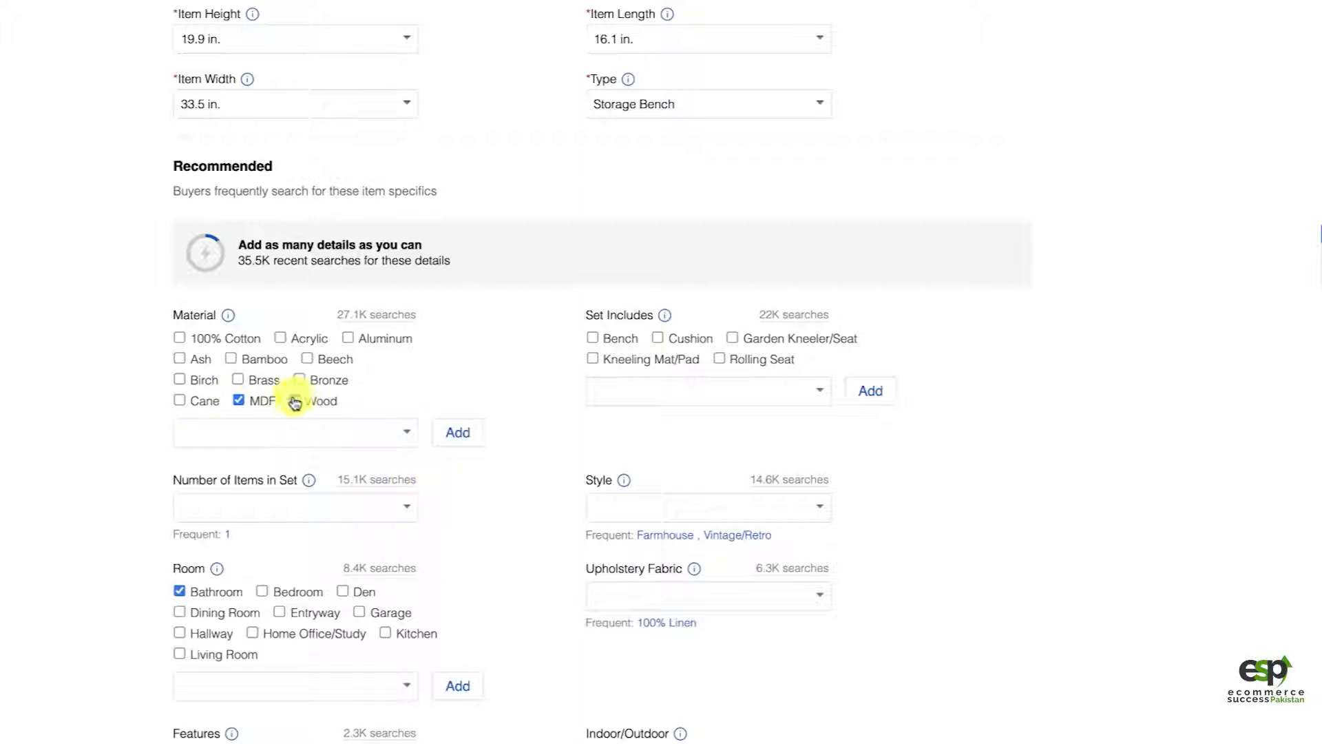
Step: Set the Number of Items in Set to 1 in the recommended item specifics
scroll(440, 513, "down", 1)
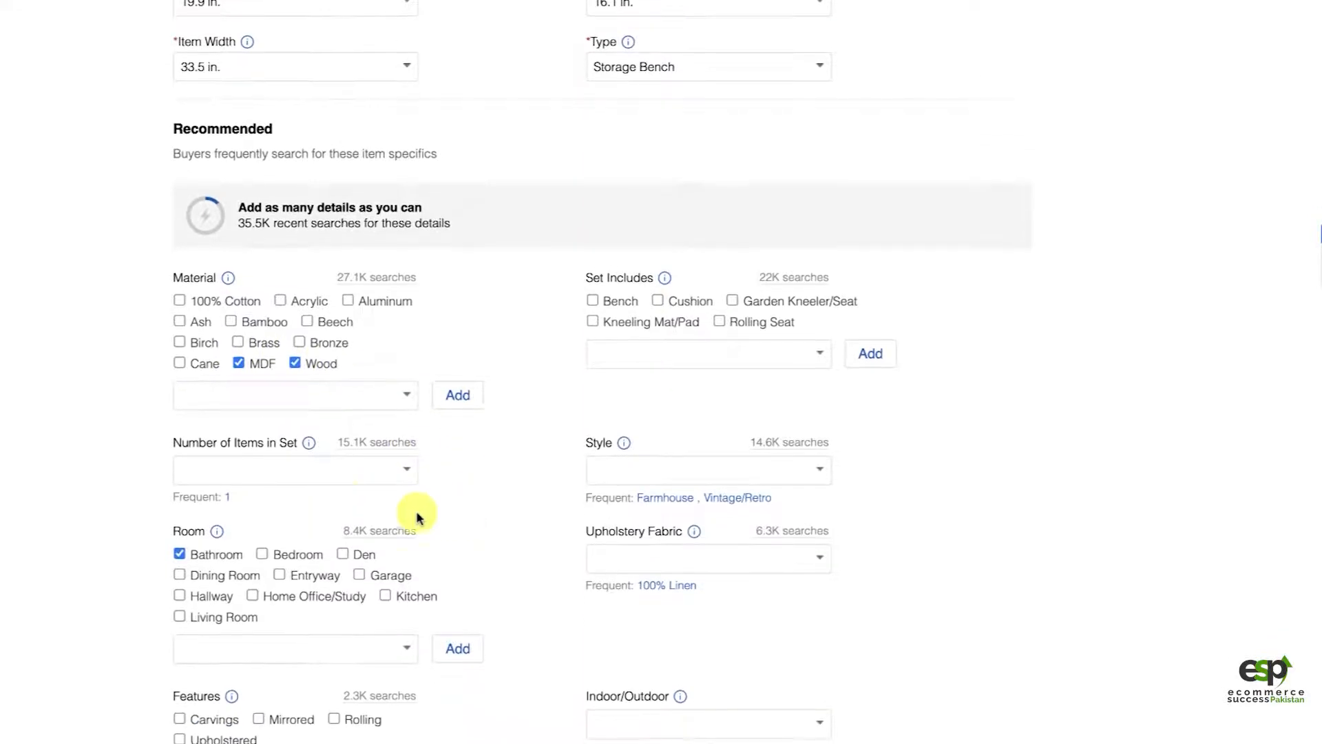
left_click(336, 471)
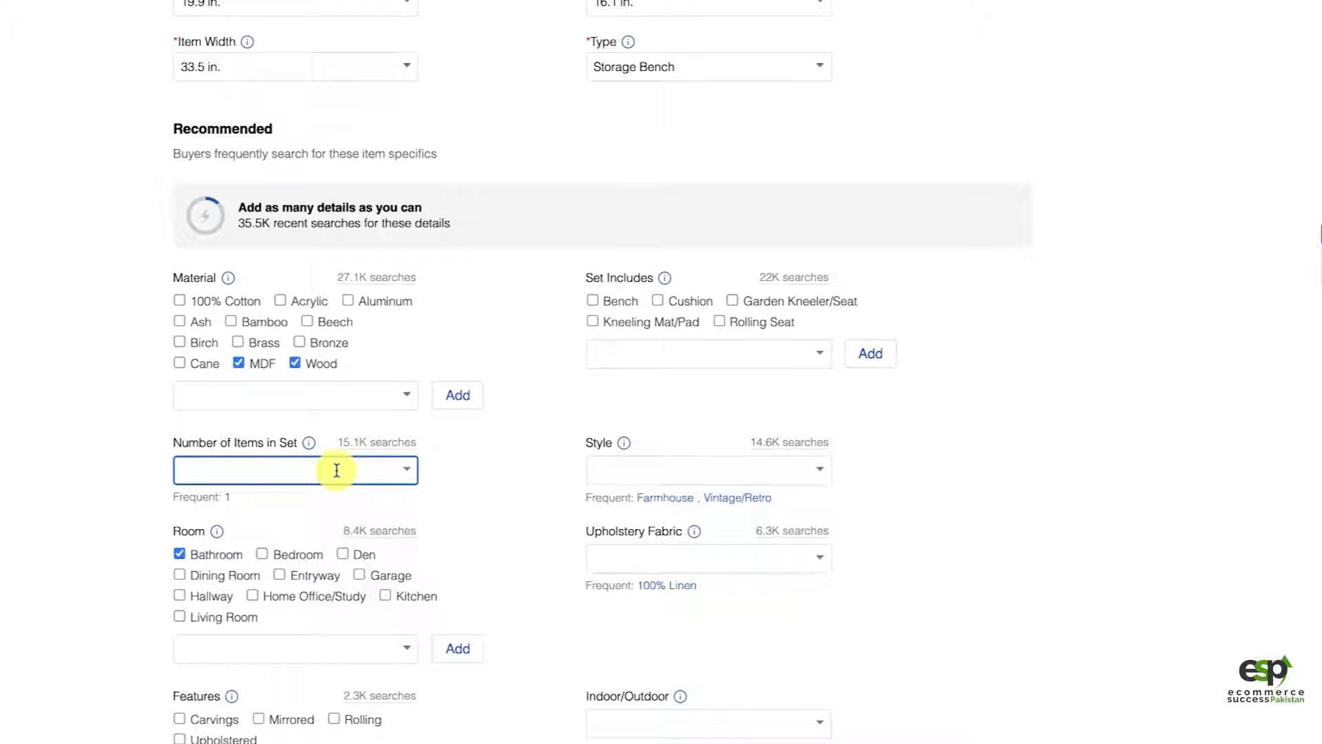
left_click(410, 470)
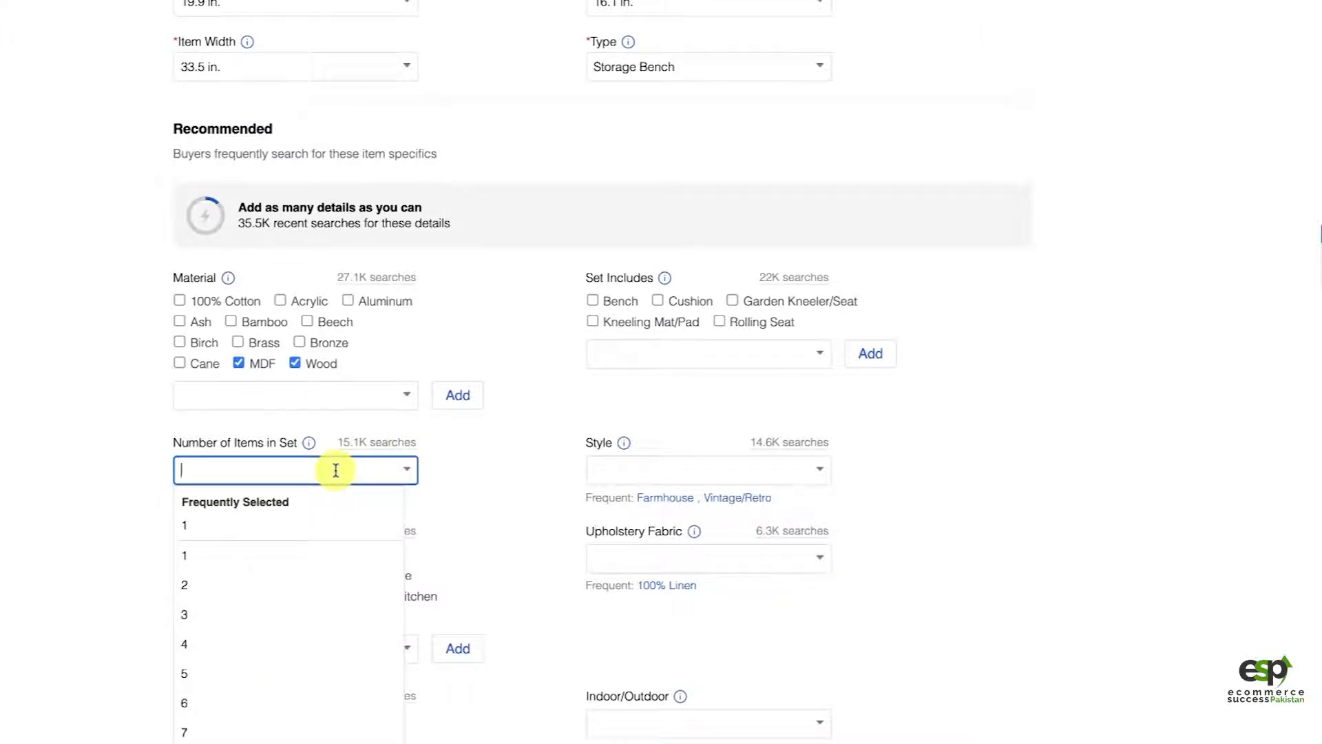
type("1")
left_click(513, 466)
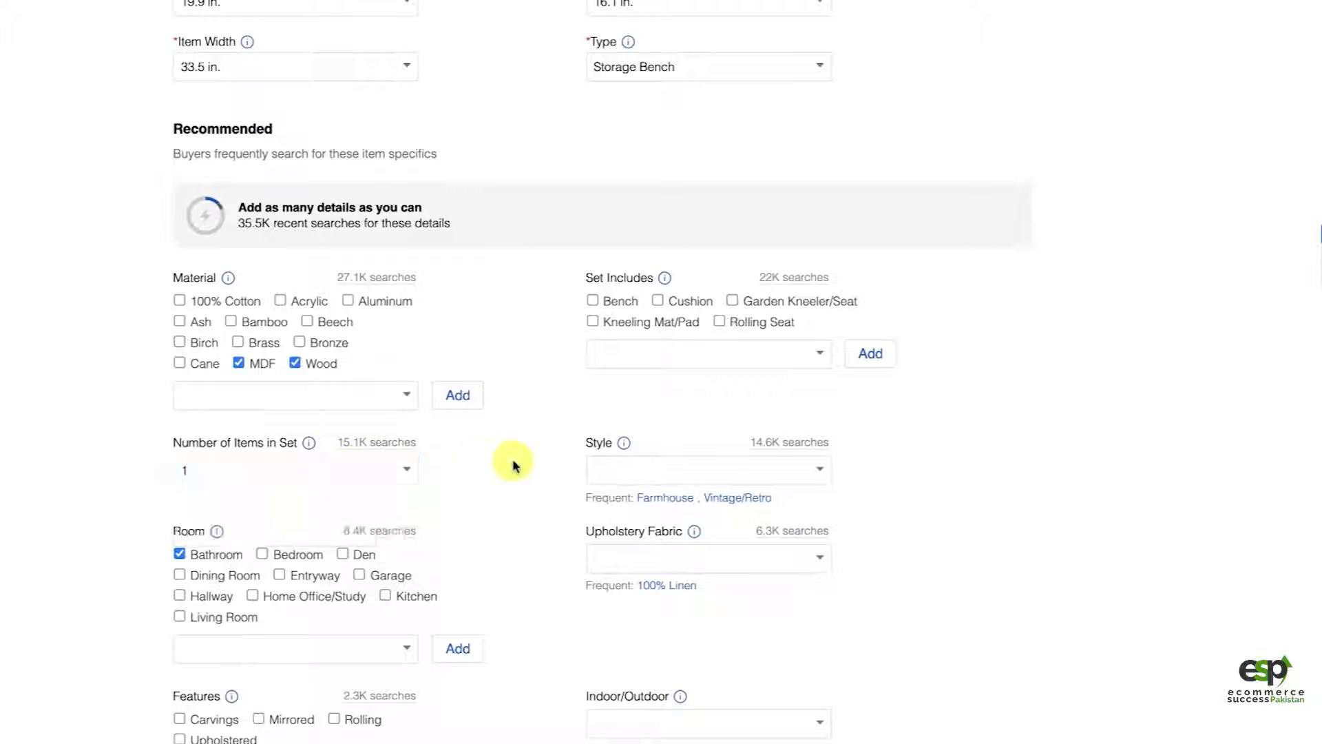
Step: Copy the style from the Overstock specifications and set the listing's Style to Farmhouse
left_click(819, 468)
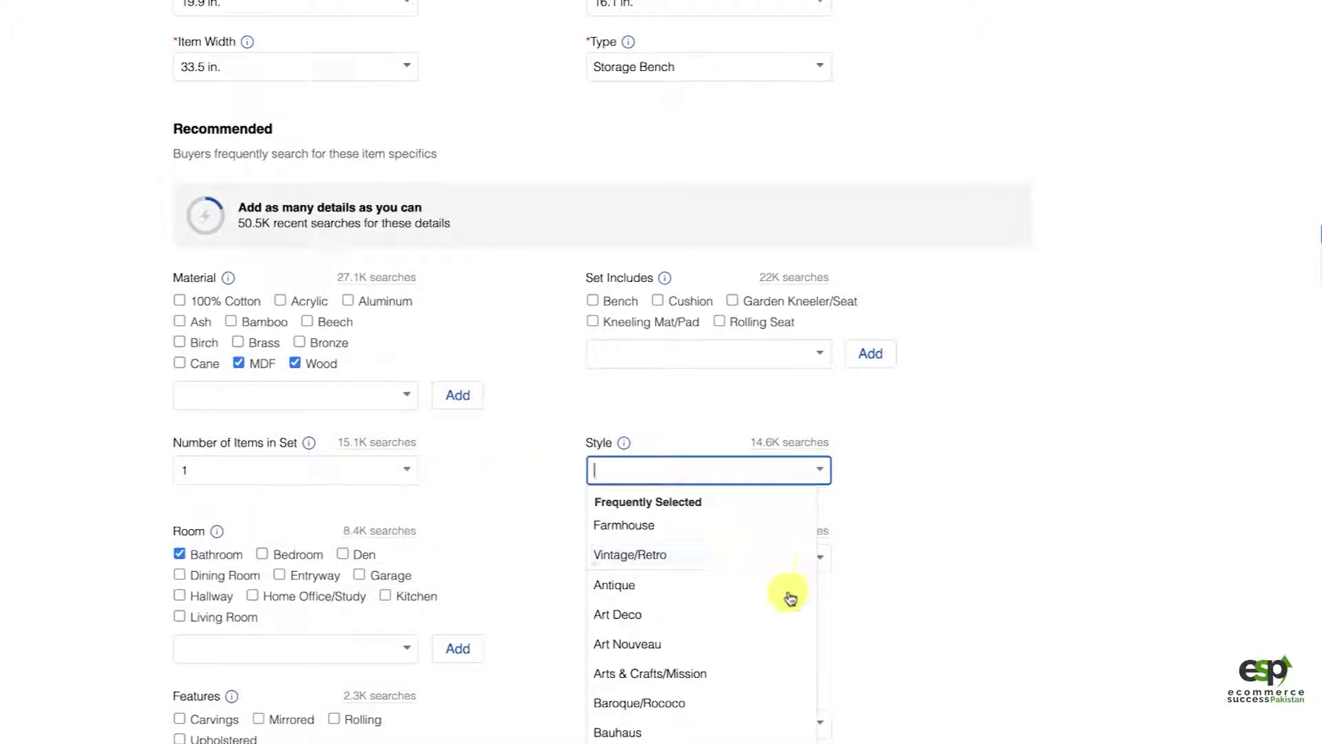
scroll(761, 652, "down", 2)
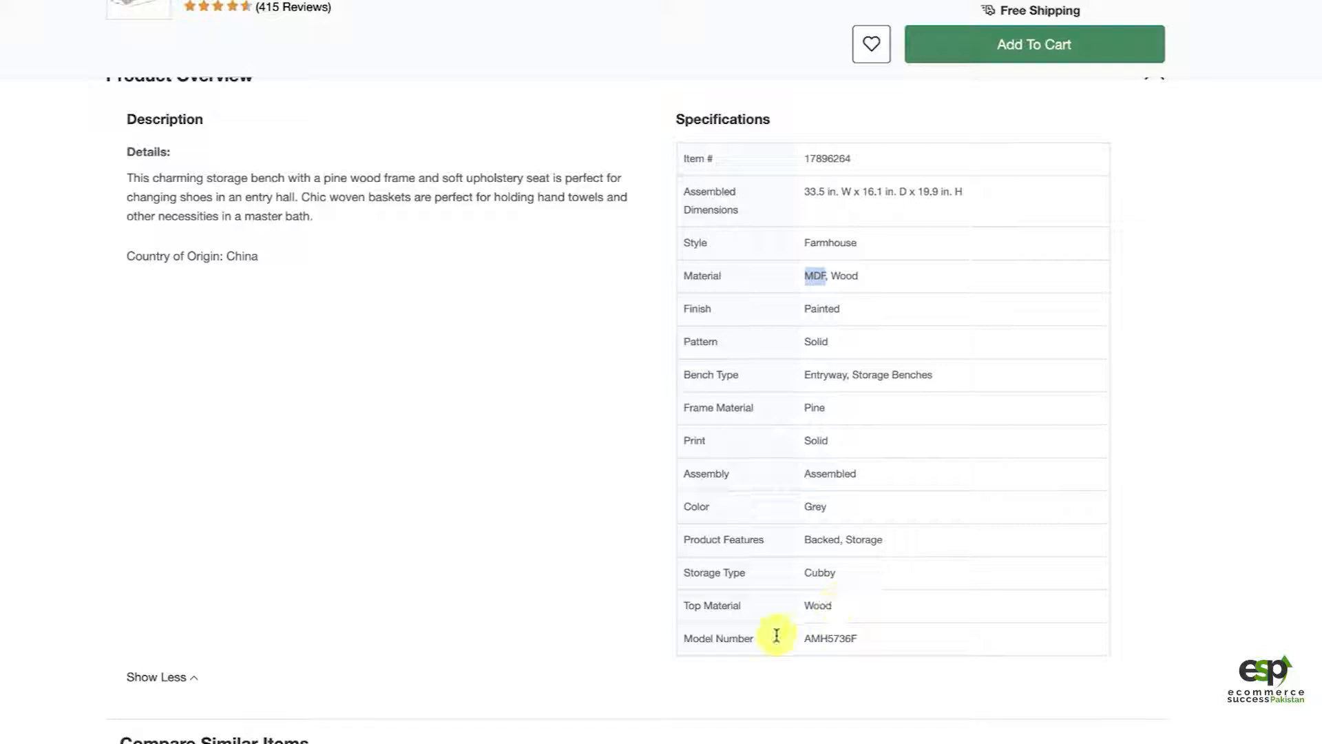
left_click_drag(819, 238, 803, 241)
key("ctrl+c")
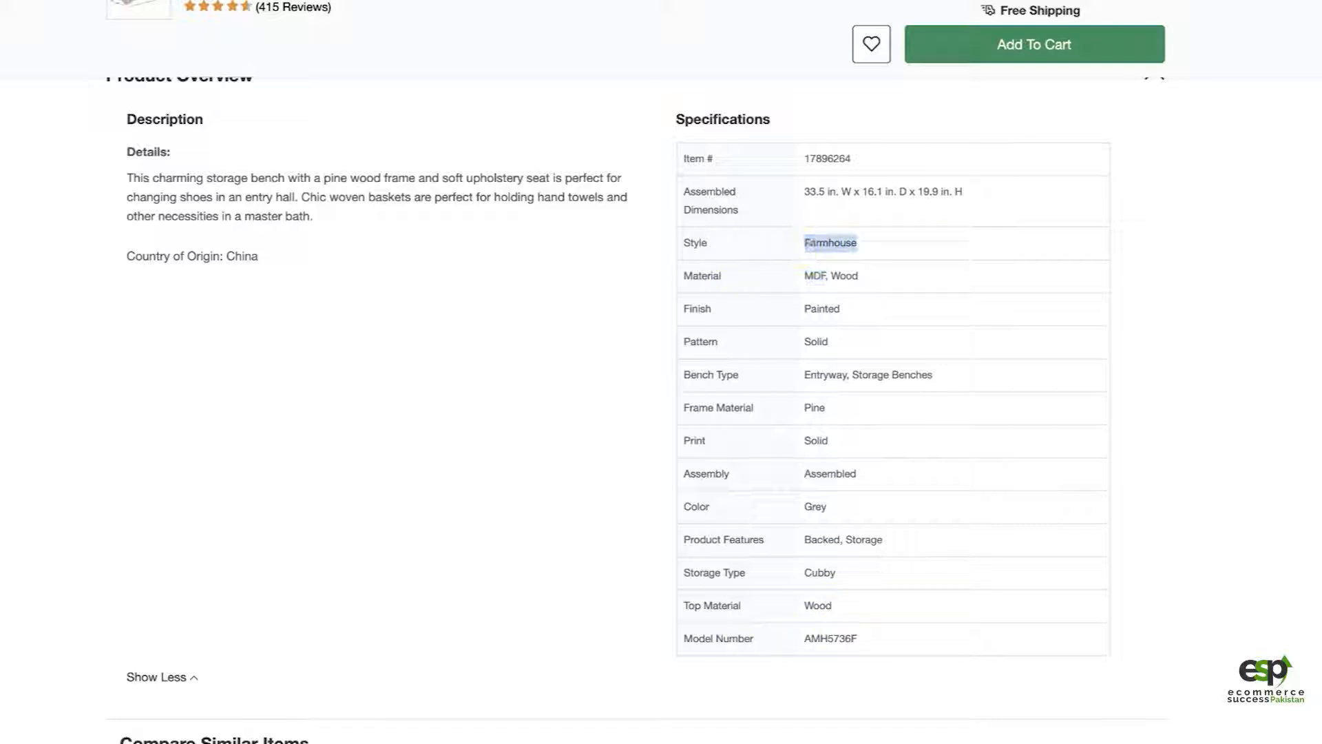
key("alt+Tab")
key("ctrl+v")
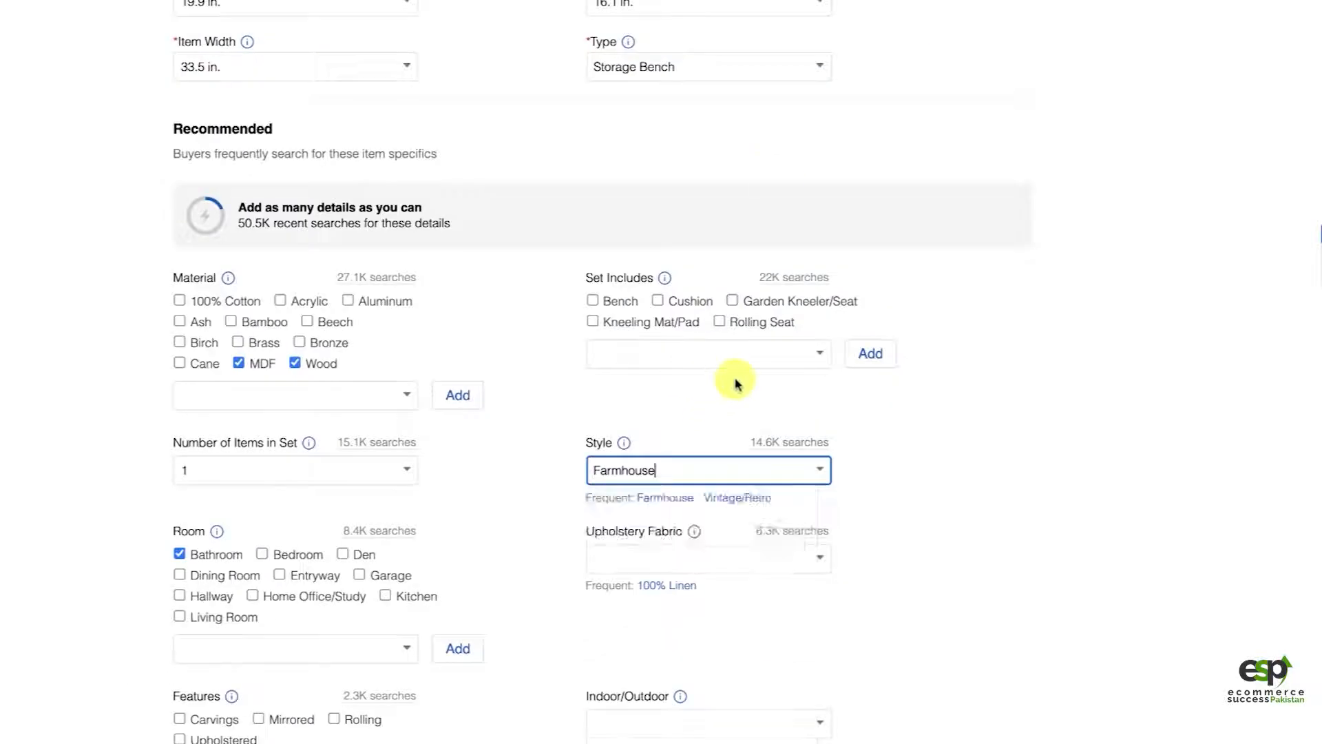
left_click(631, 502)
Step: Remove Bathroom from the Room values in the recommended item specifics
scroll(950, 502, "down", 2)
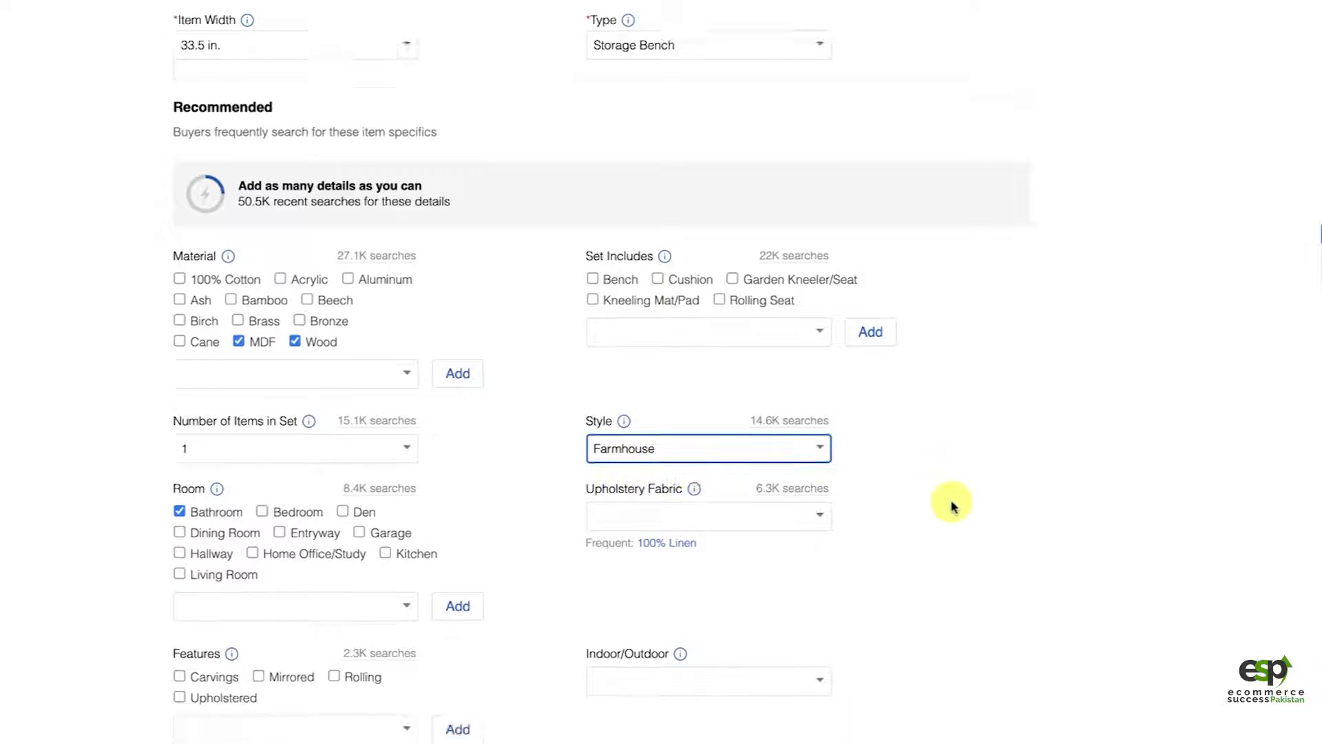
scroll(785, 496, "down", 1)
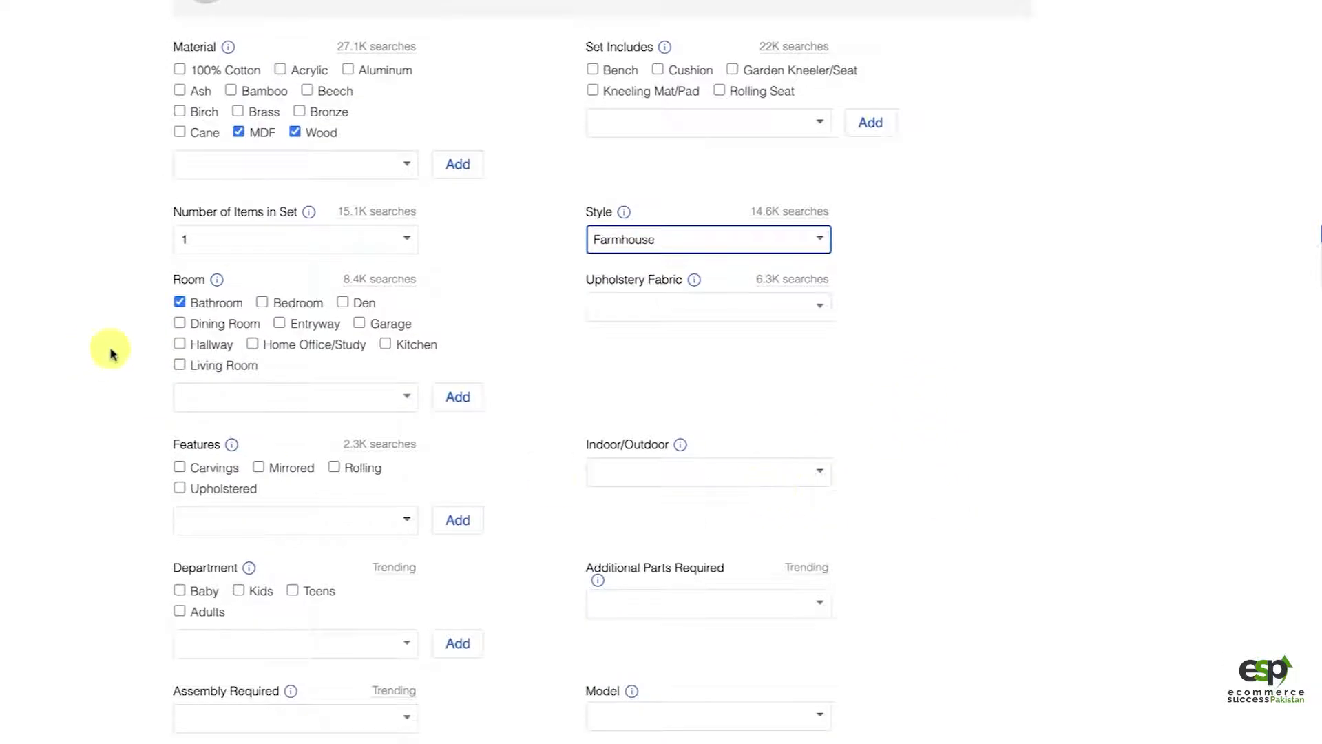
left_click(180, 304)
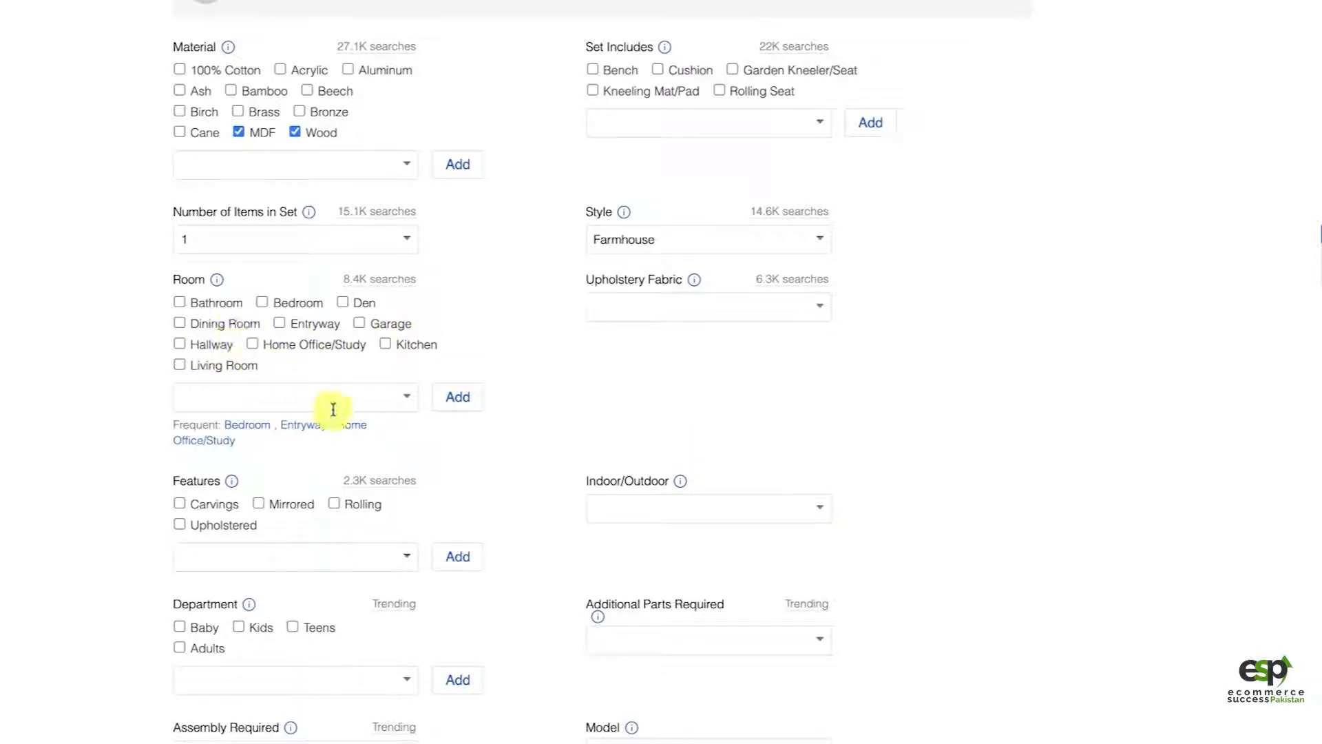
Step: Review the listing's photo uploads and its required and recommended item specifics, including how often buyers search for these details
scroll(1163, 41, "up", 12)
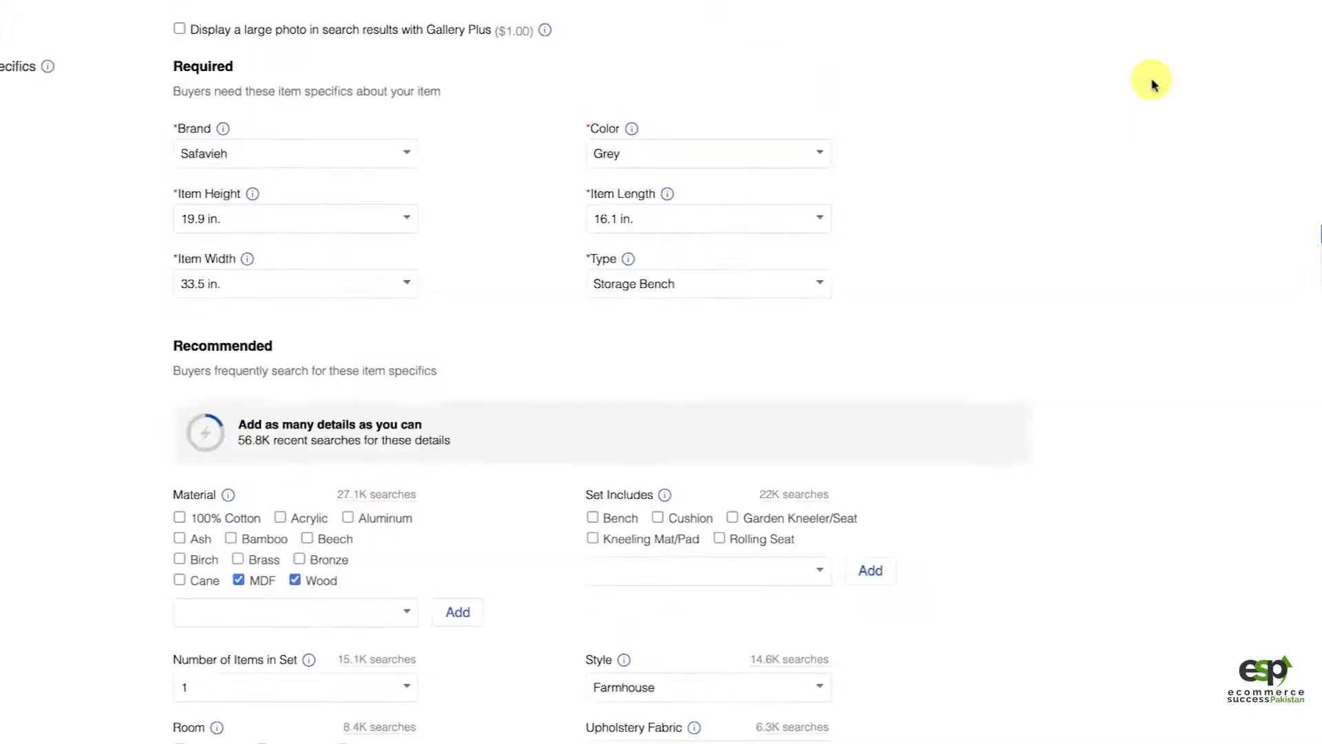
scroll(1154, 84, "down", 2)
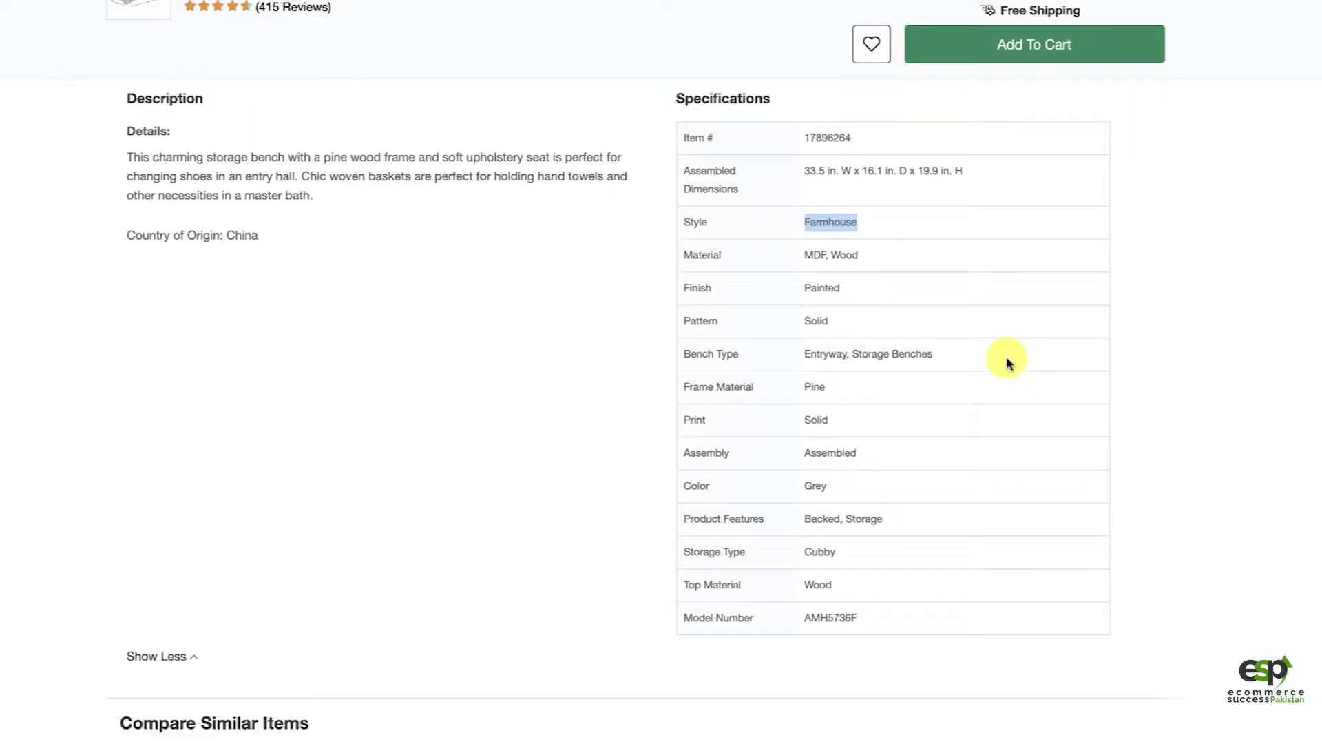
scroll(1008, 363, "down", 1)
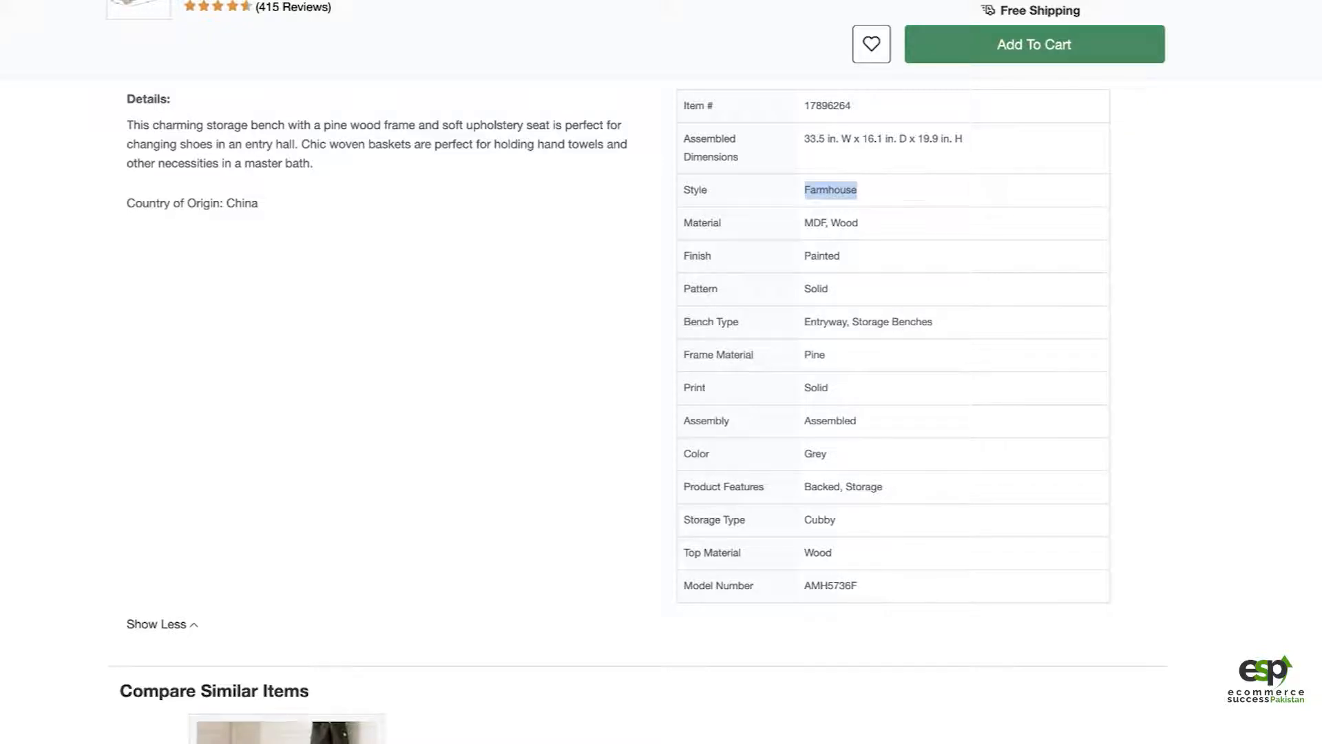
key("ctrl+Tab")
scroll(893, 346, "down", 10)
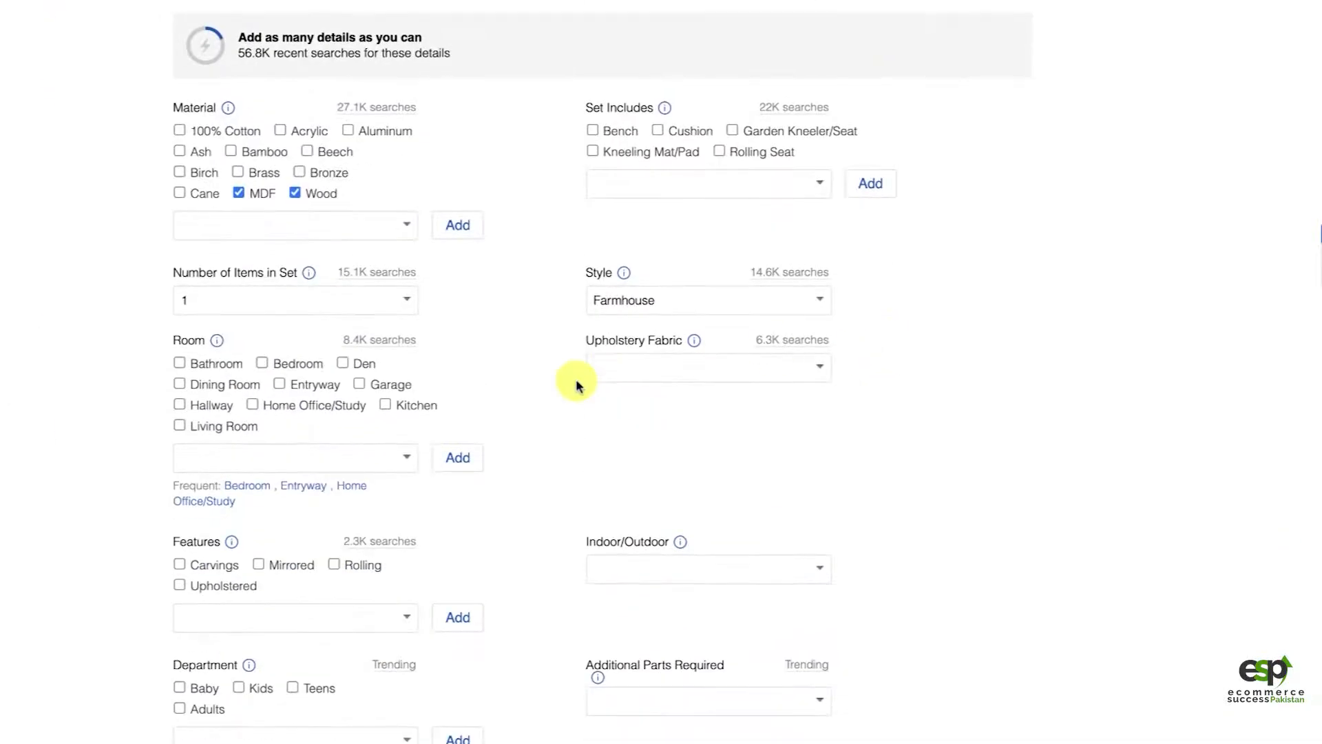
scroll(569, 413, "down", 1)
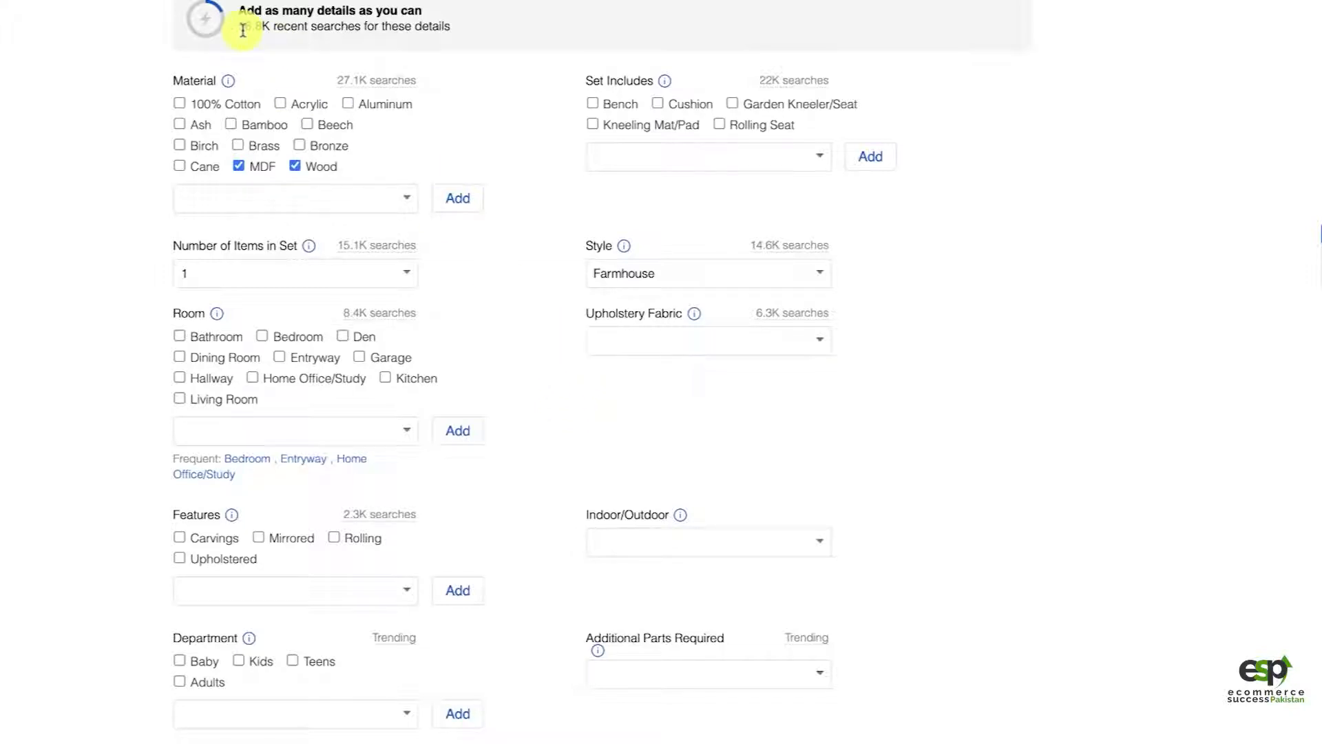
scroll(266, 42, "up", 1)
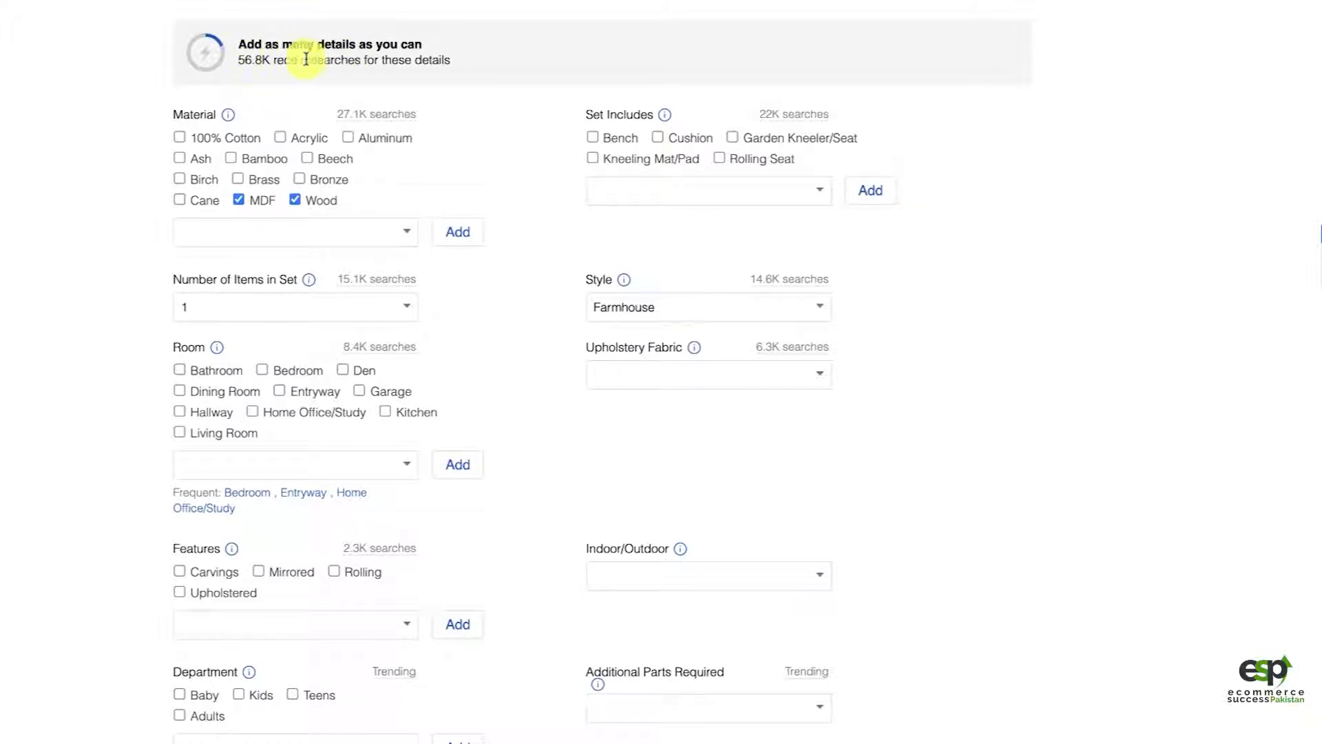
double_click(335, 61)
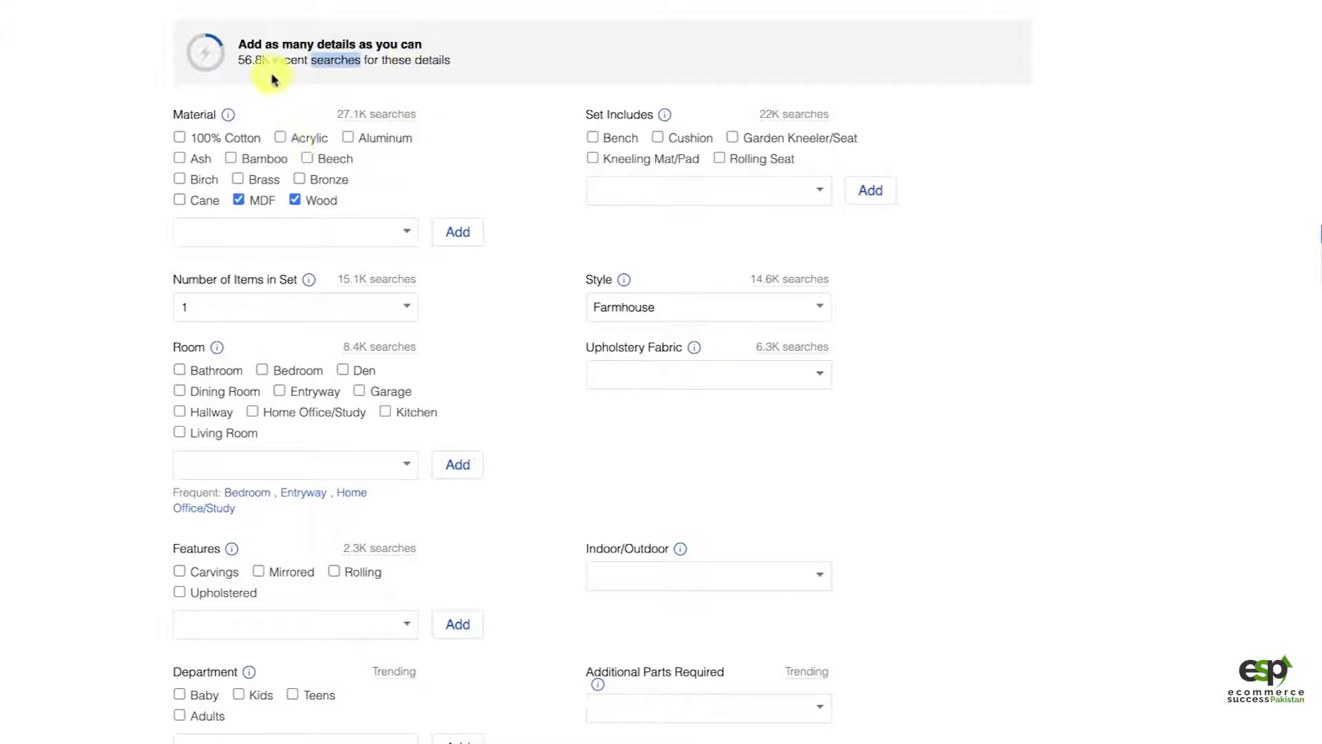
scroll(567, 357, "down", 5)
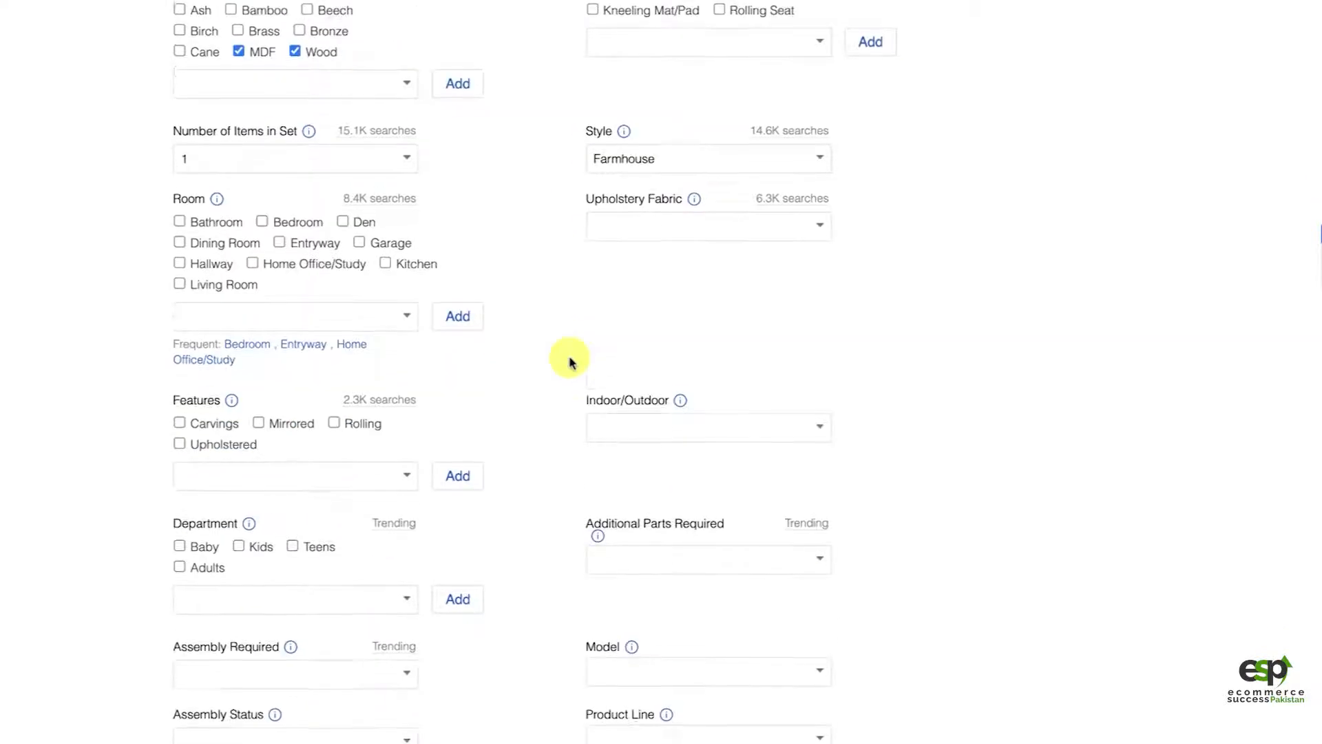
scroll(978, 475, "down", 2)
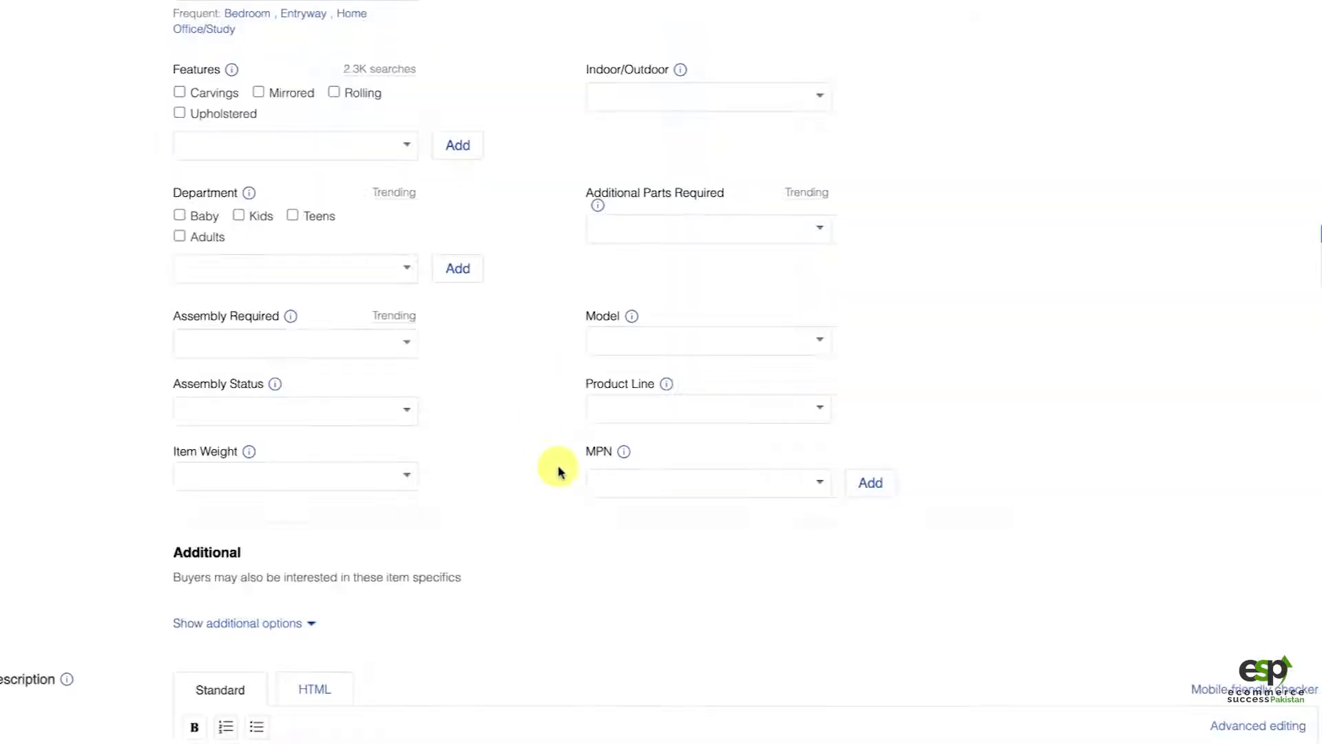
Step: Check the Overstock product page for further details and compare it with the empty recommended specifics and description area of the listing
scroll(557, 468, "down", 1)
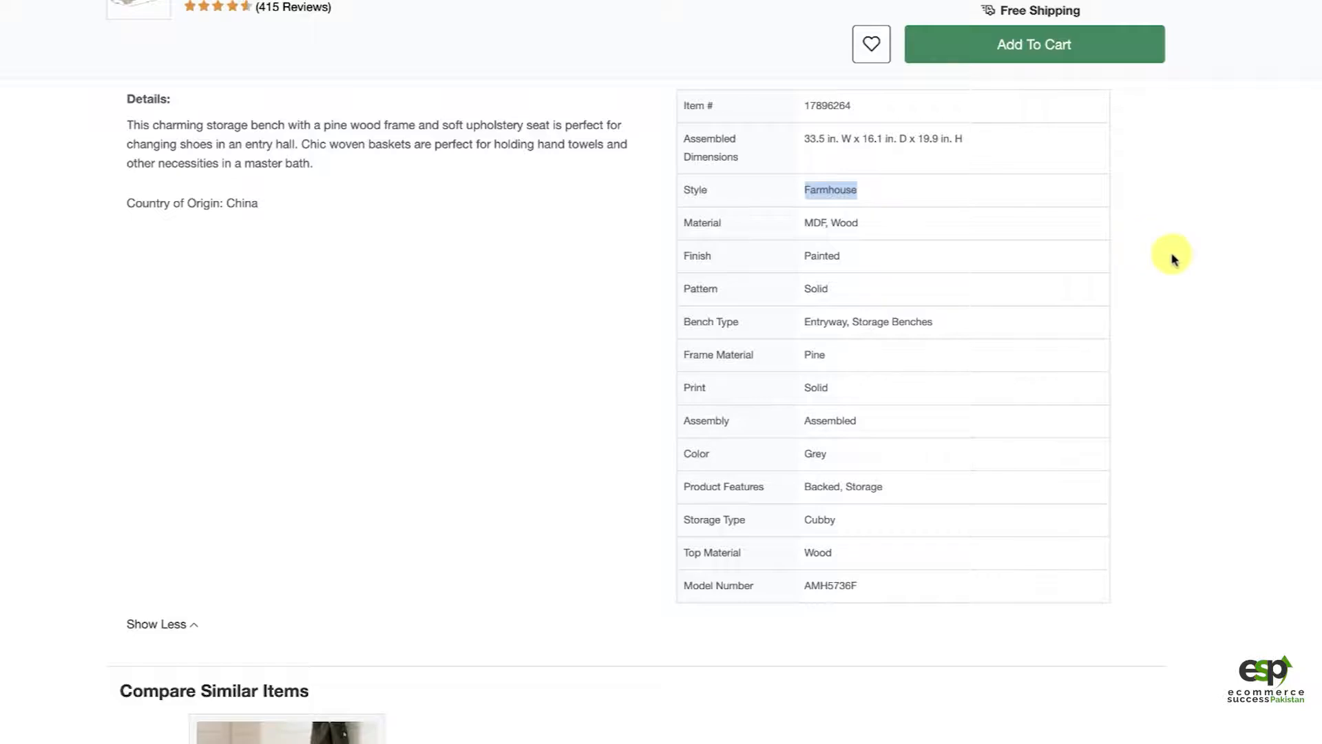
scroll(1171, 261, "down", 10)
scroll(1171, 260, "down", 5)
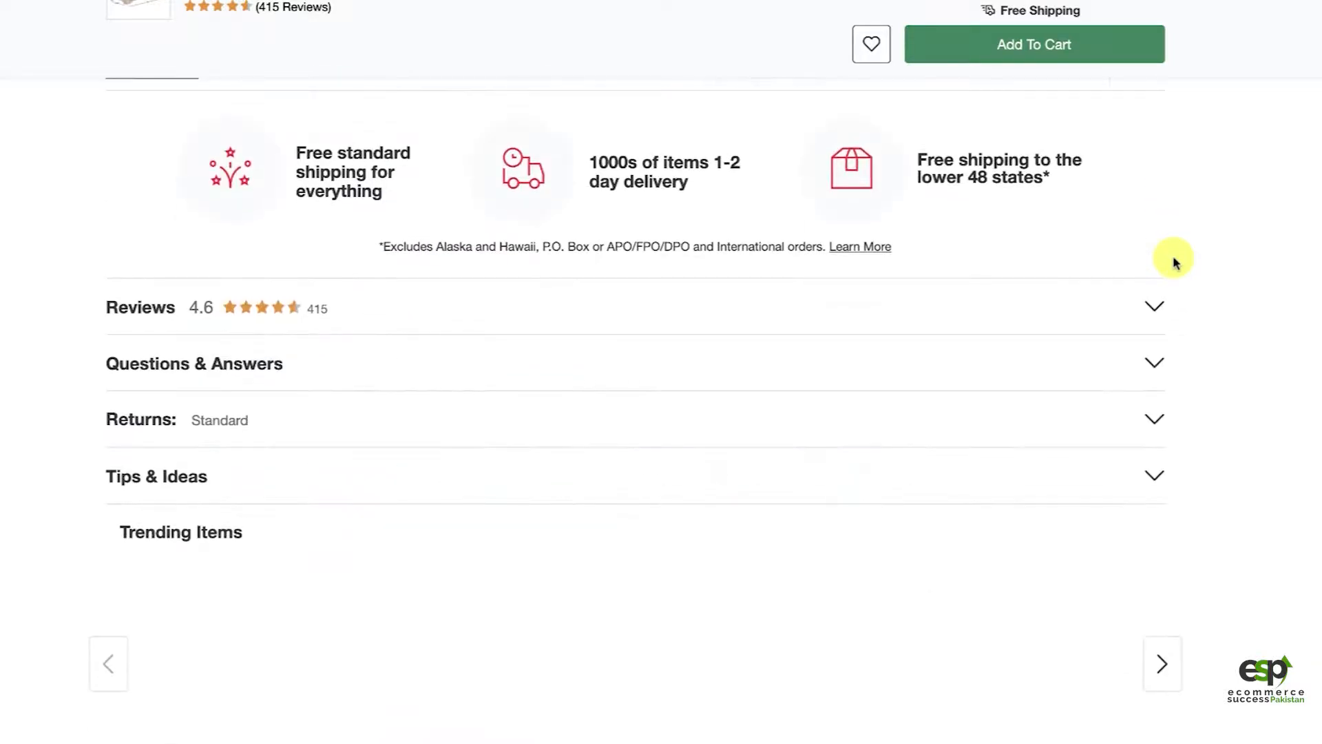
scroll(1171, 260, "up", 20)
scroll(1175, 398, "down", 3)
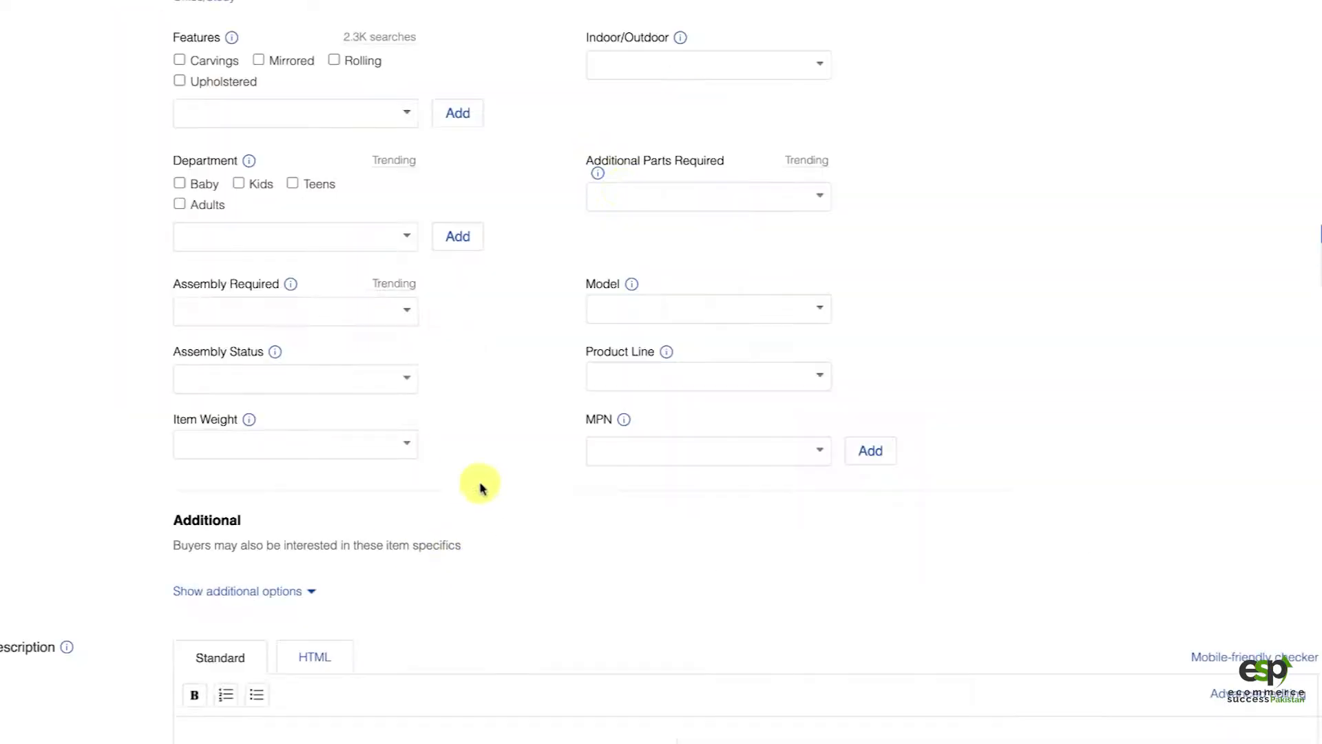
scroll(496, 482, "down", 1)
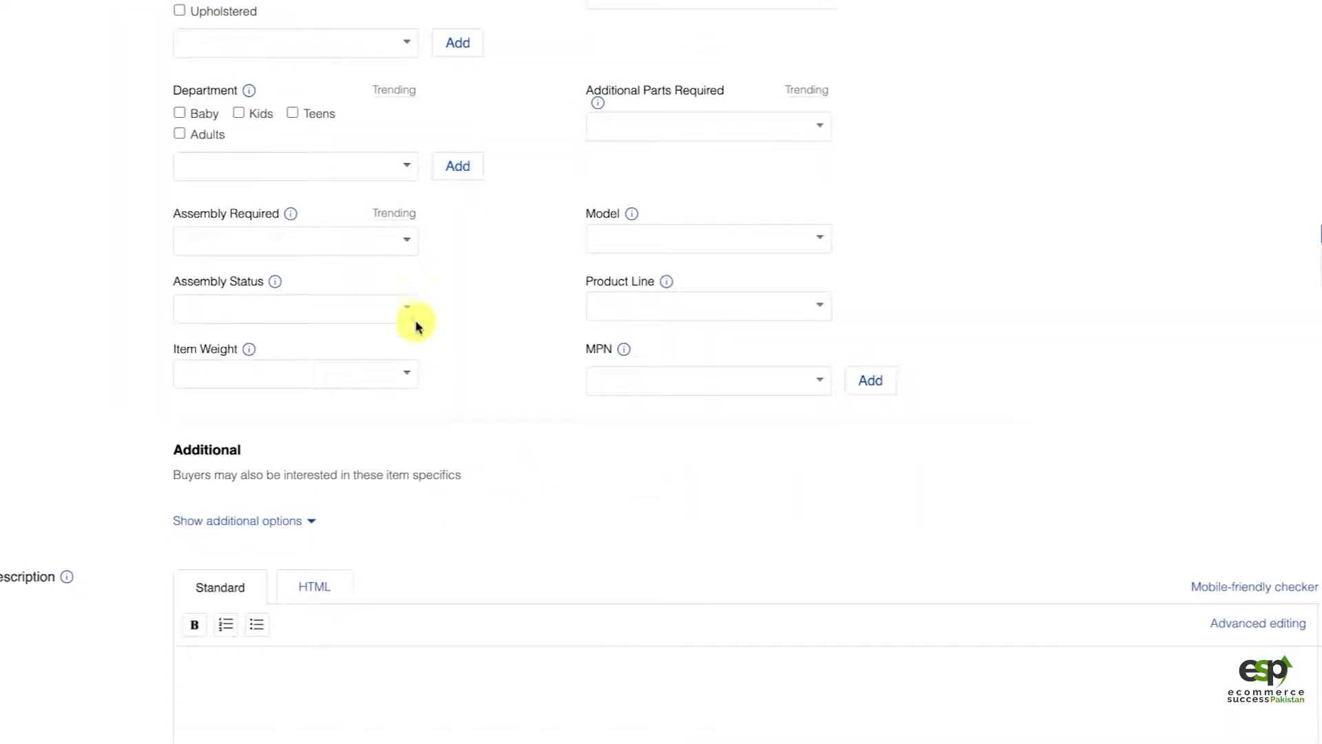
scroll(502, 435, "down", 3)
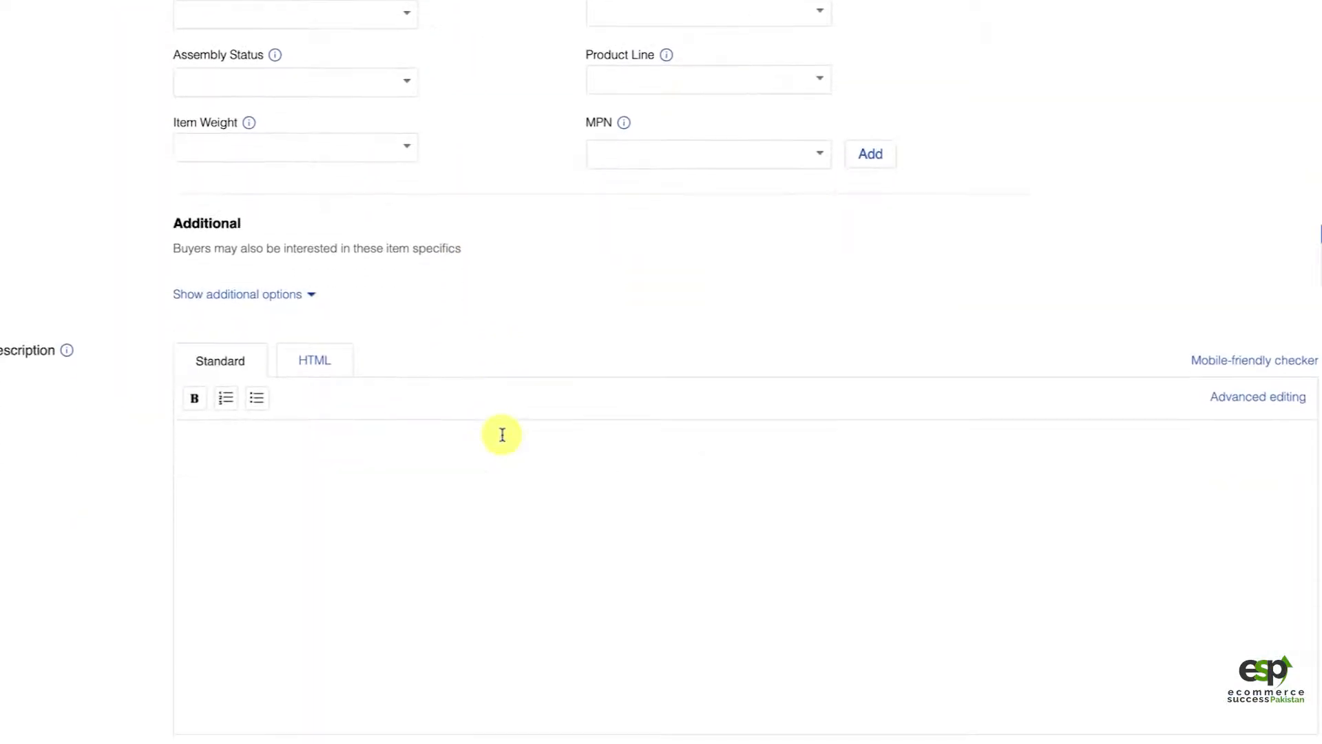
scroll(517, 266, "up", 6)
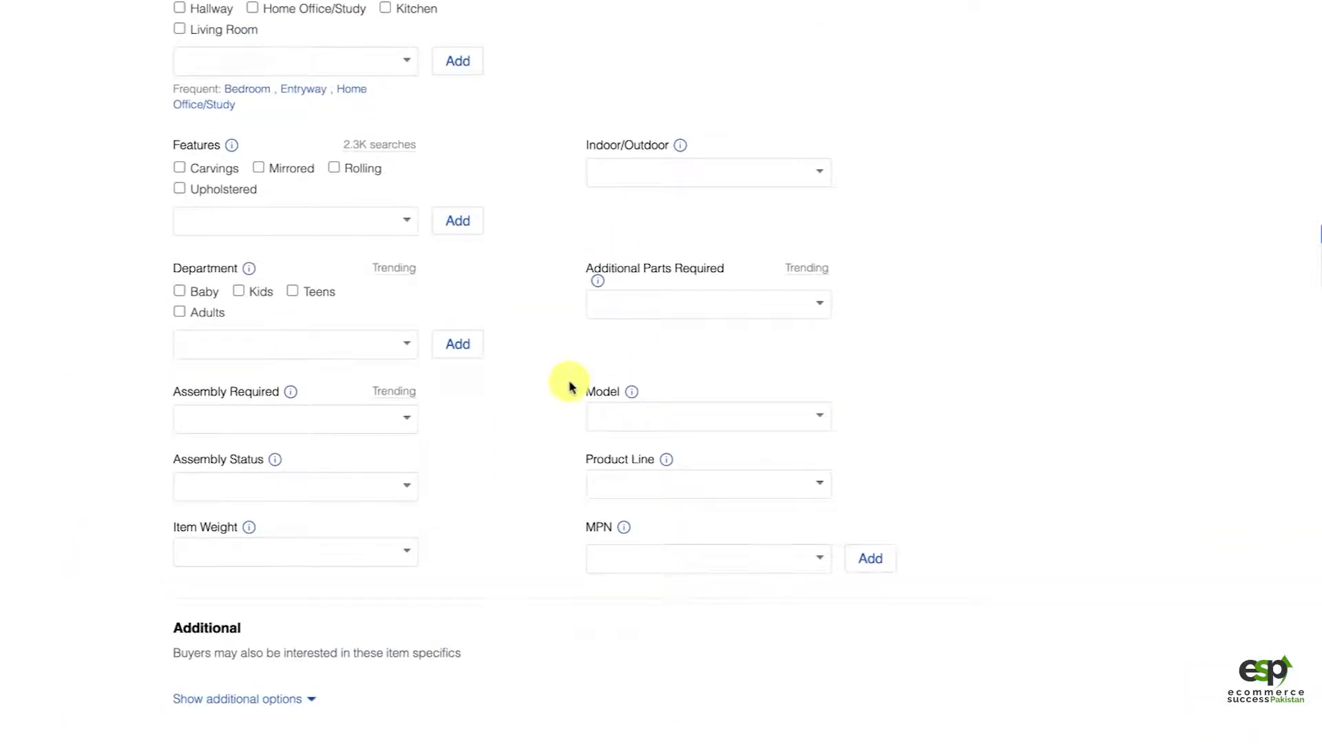
scroll(568, 386, "up", 1)
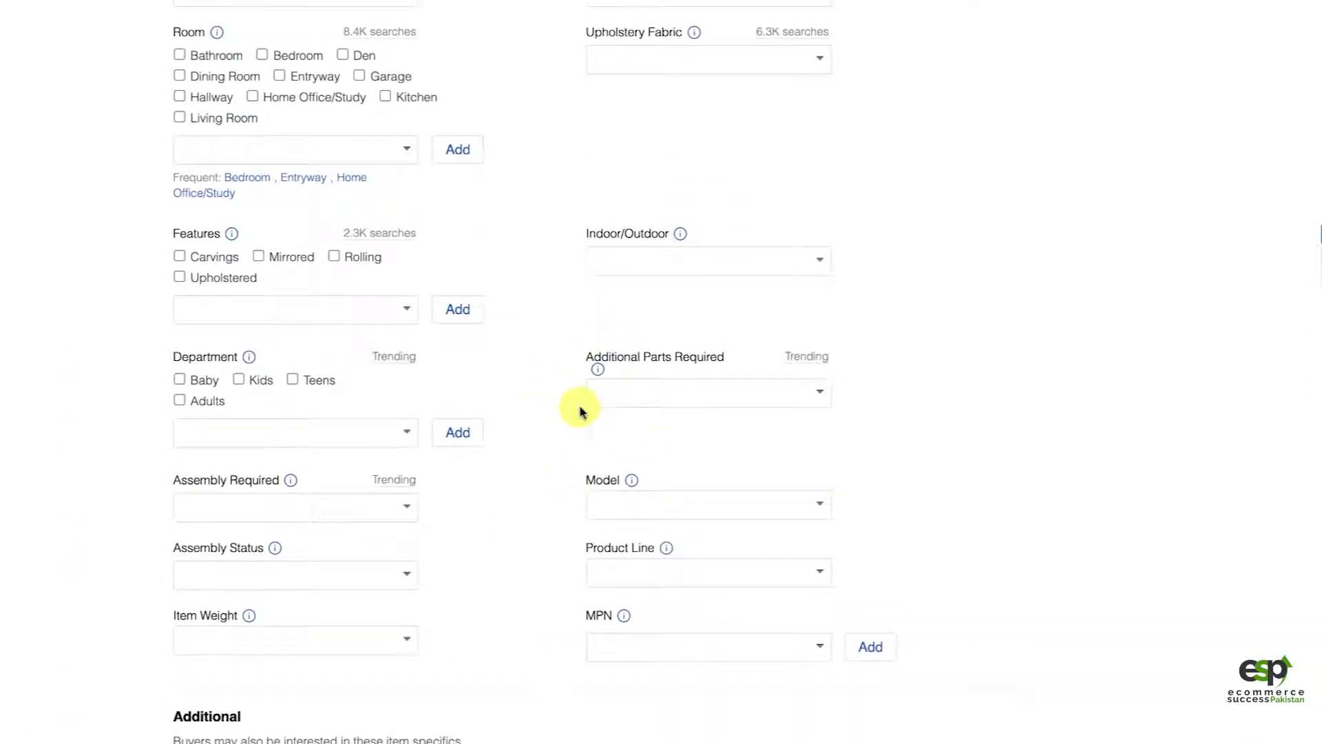
scroll(581, 407, "up", 1)
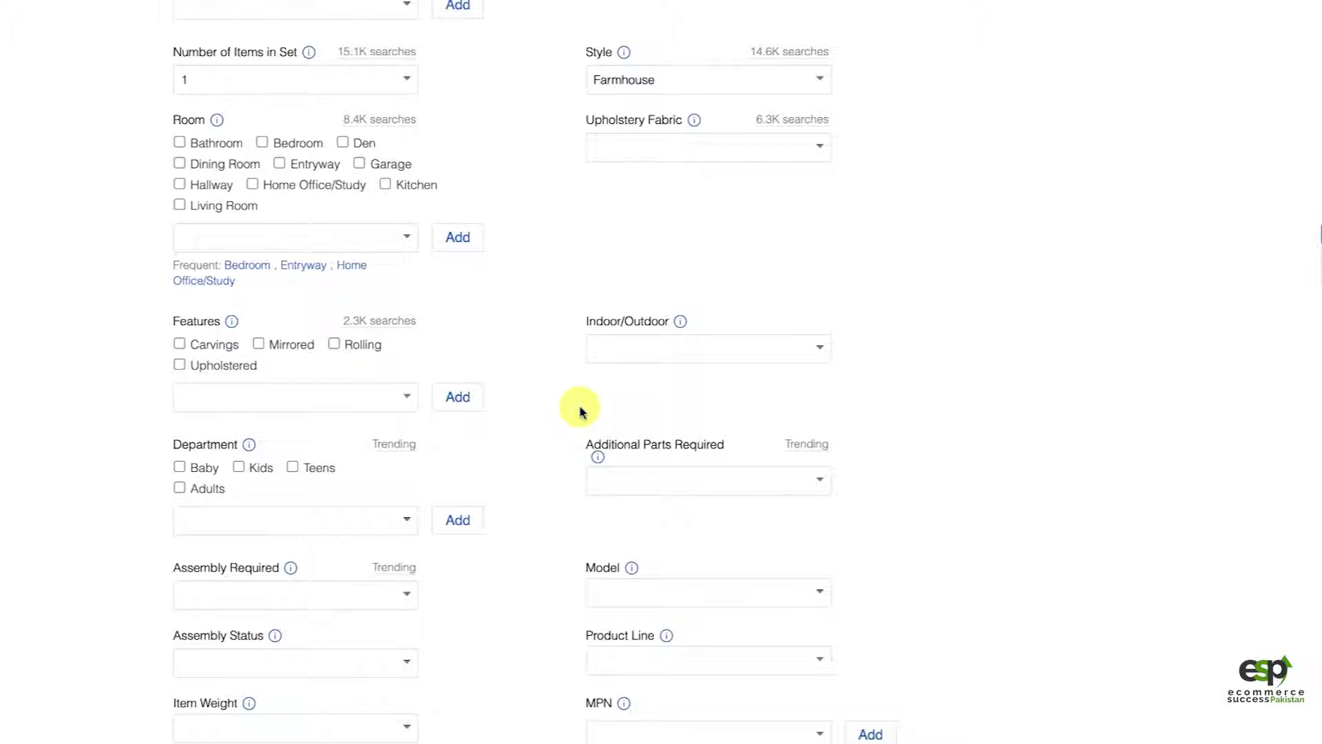
scroll(609, 439, "up", 2)
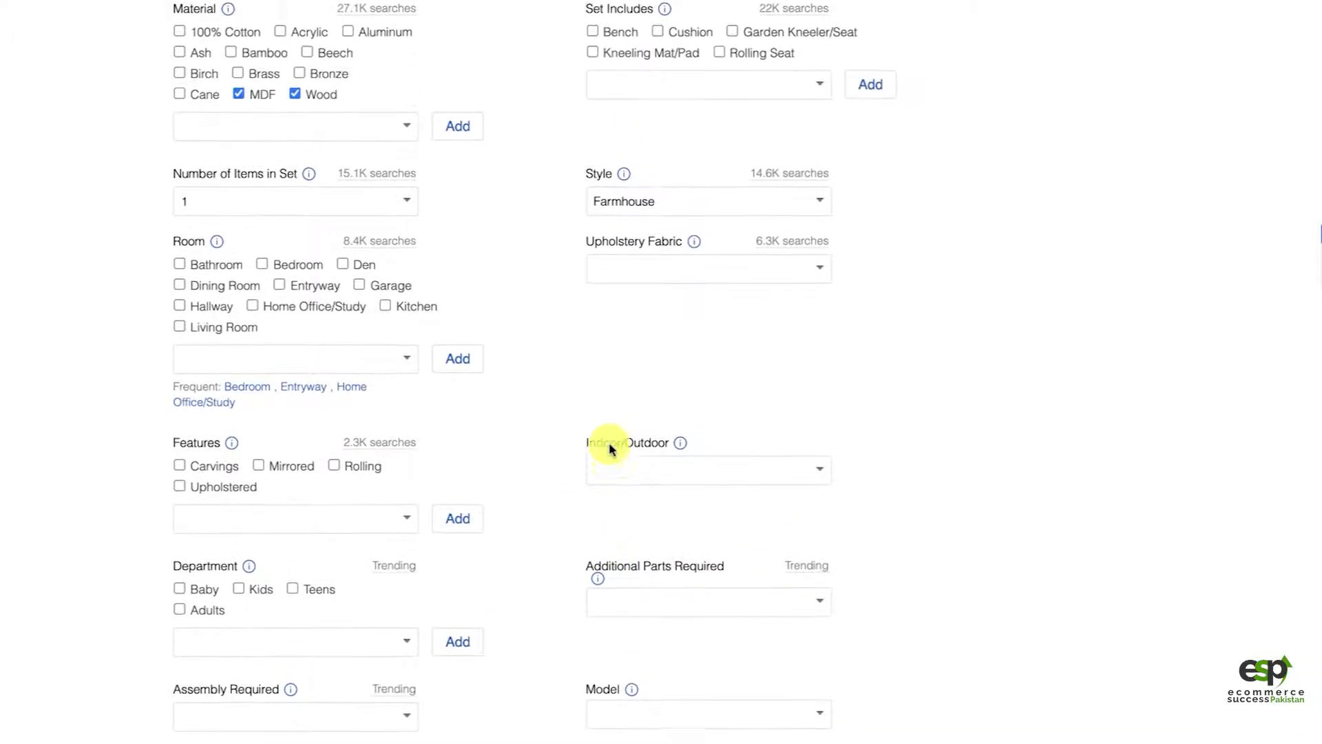
Step: Copy the product description paragraph under Details in the Overstock product overview, leaving out the country of origin
scroll(609, 444, "down", 6)
scroll(609, 448, "down", 4)
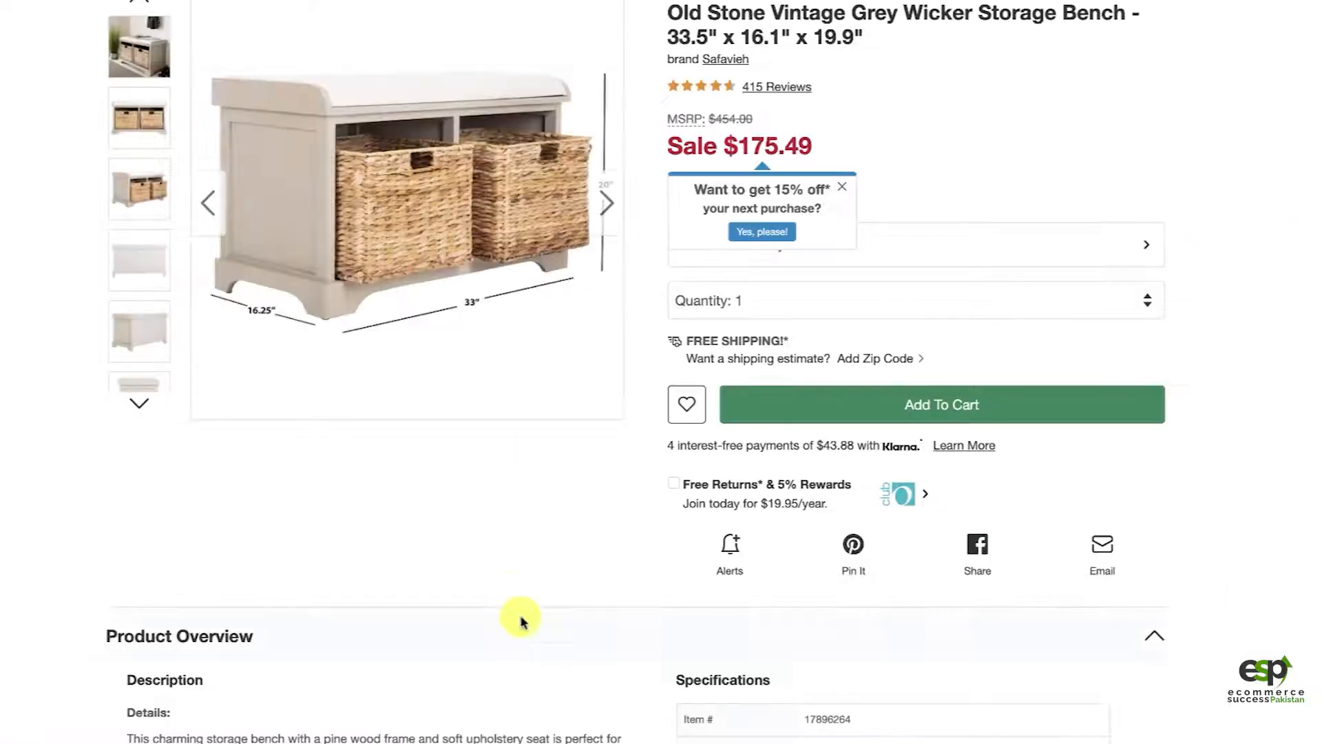
scroll(592, 508, "down", 8)
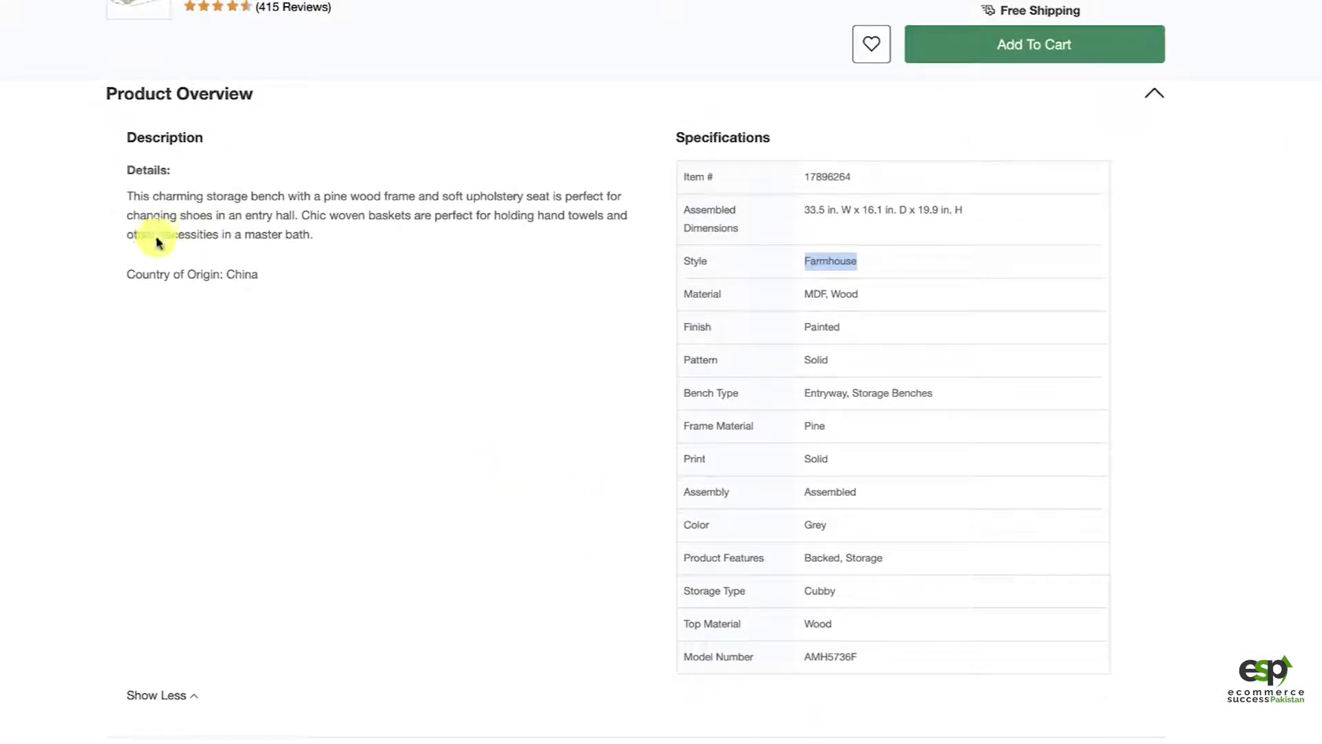
left_click_drag(126, 196, 321, 247)
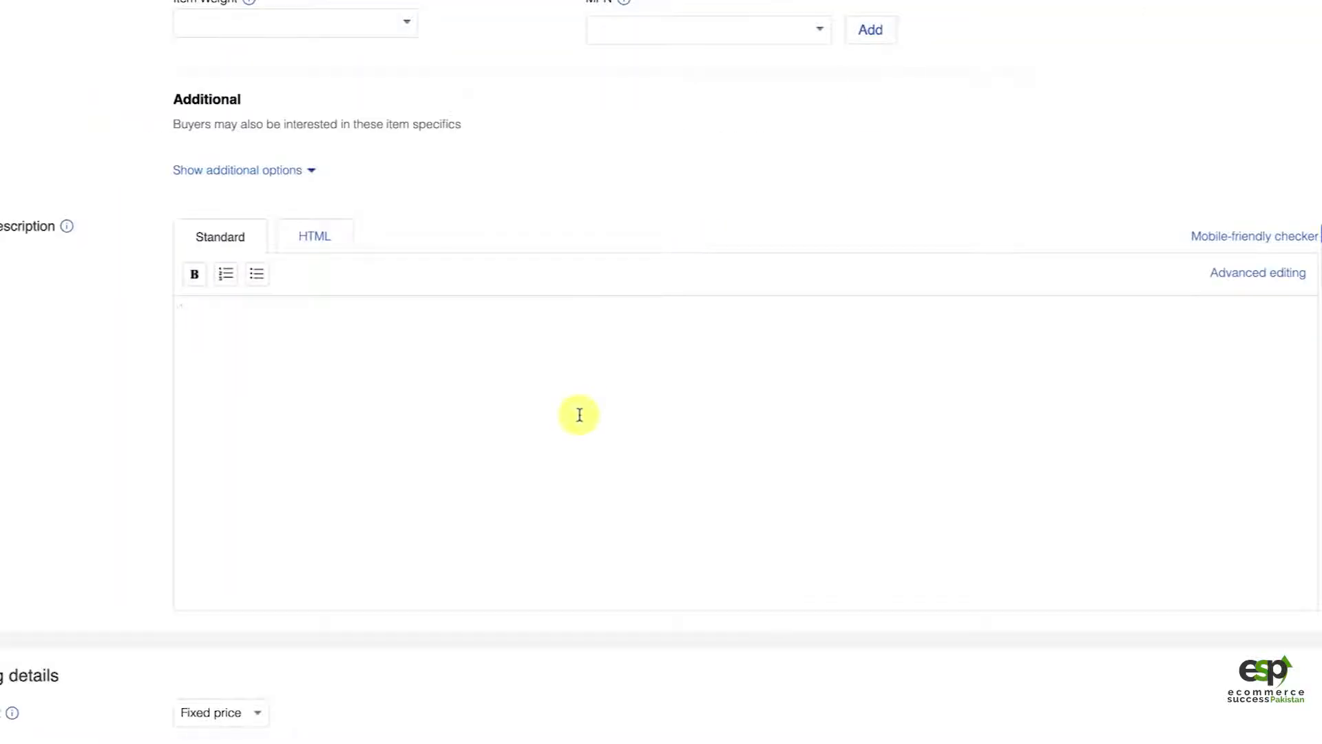
type("This charming storage bench with a pine wood frame and soft upholstery seat is perfect for changing shoes in an entry hall. Chic woven baskets are perfect for holding hand towels and other necessities in a master bath.")
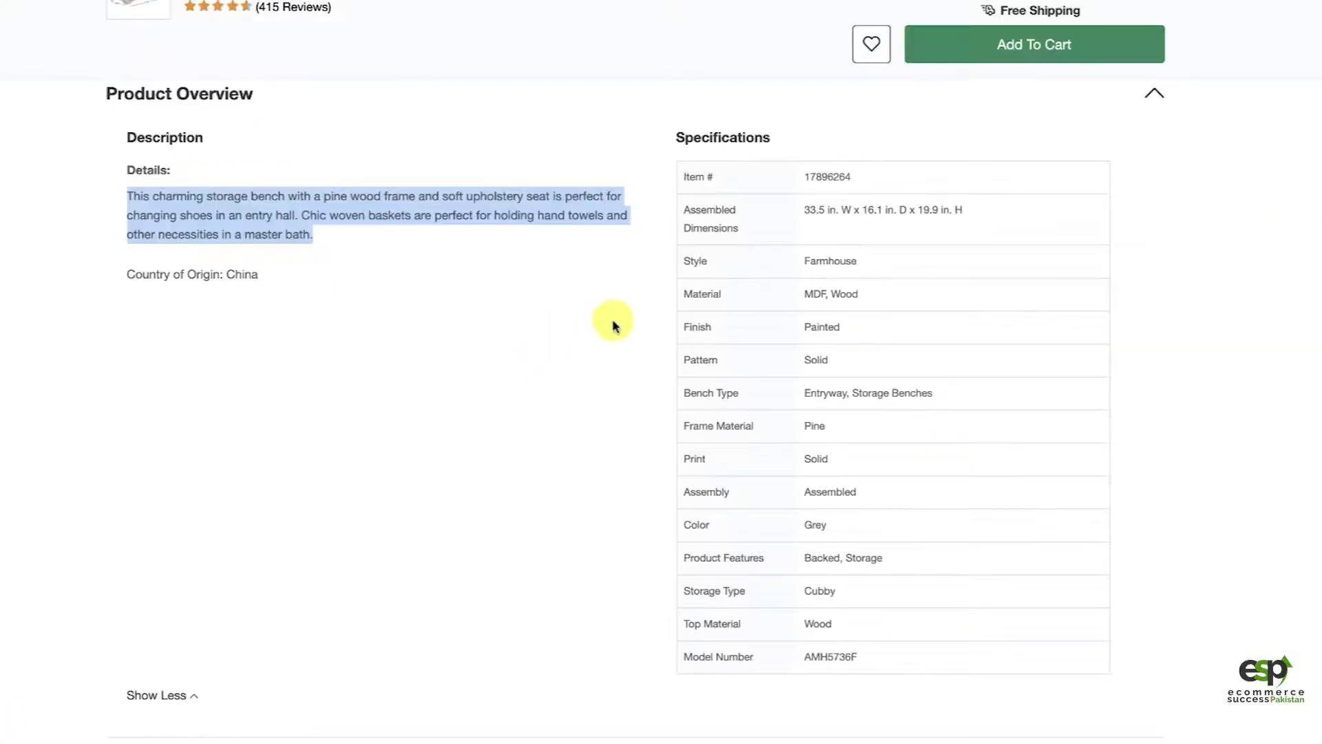
Step: Look through the rest of the Overstock product page below the specifications and return to the listing's recommended item specifics
scroll(437, 466, "down", 1)
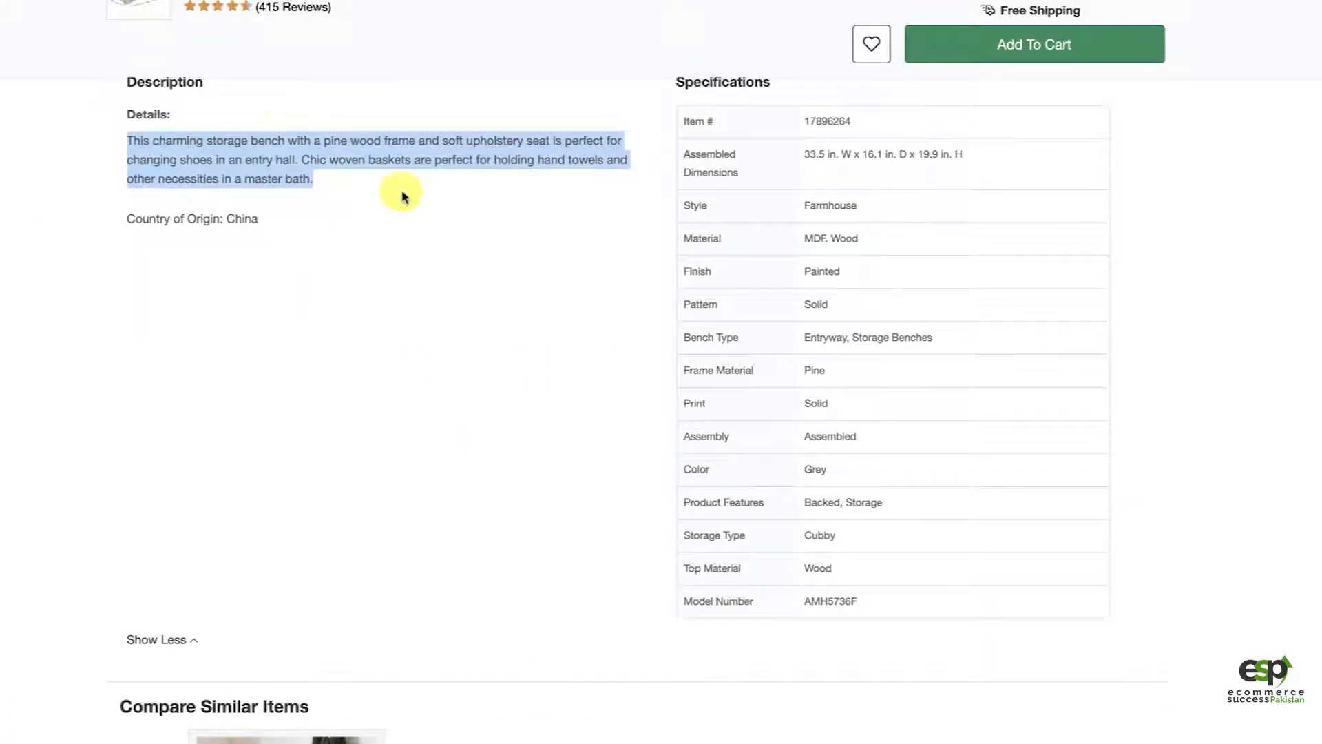
scroll(463, 342, "down", 5)
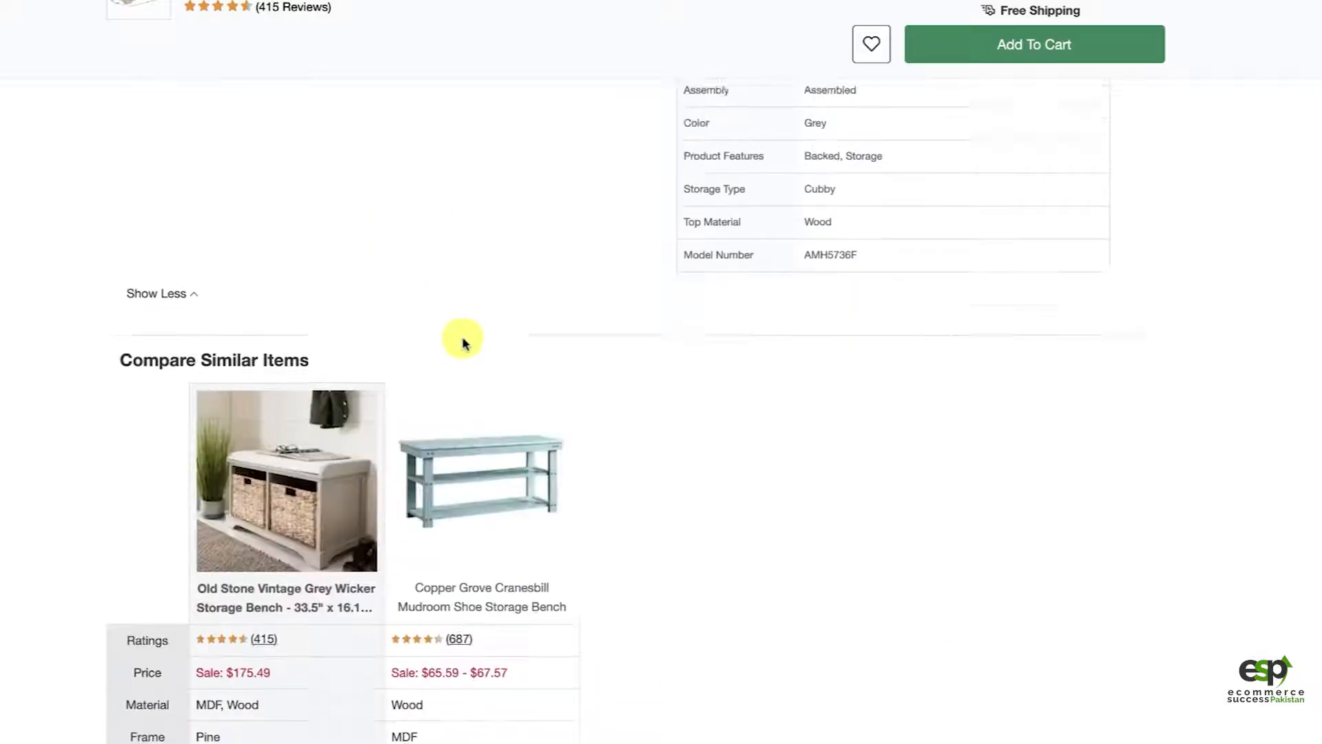
scroll(463, 342, "down", 5)
scroll(657, 544, "down", 8)
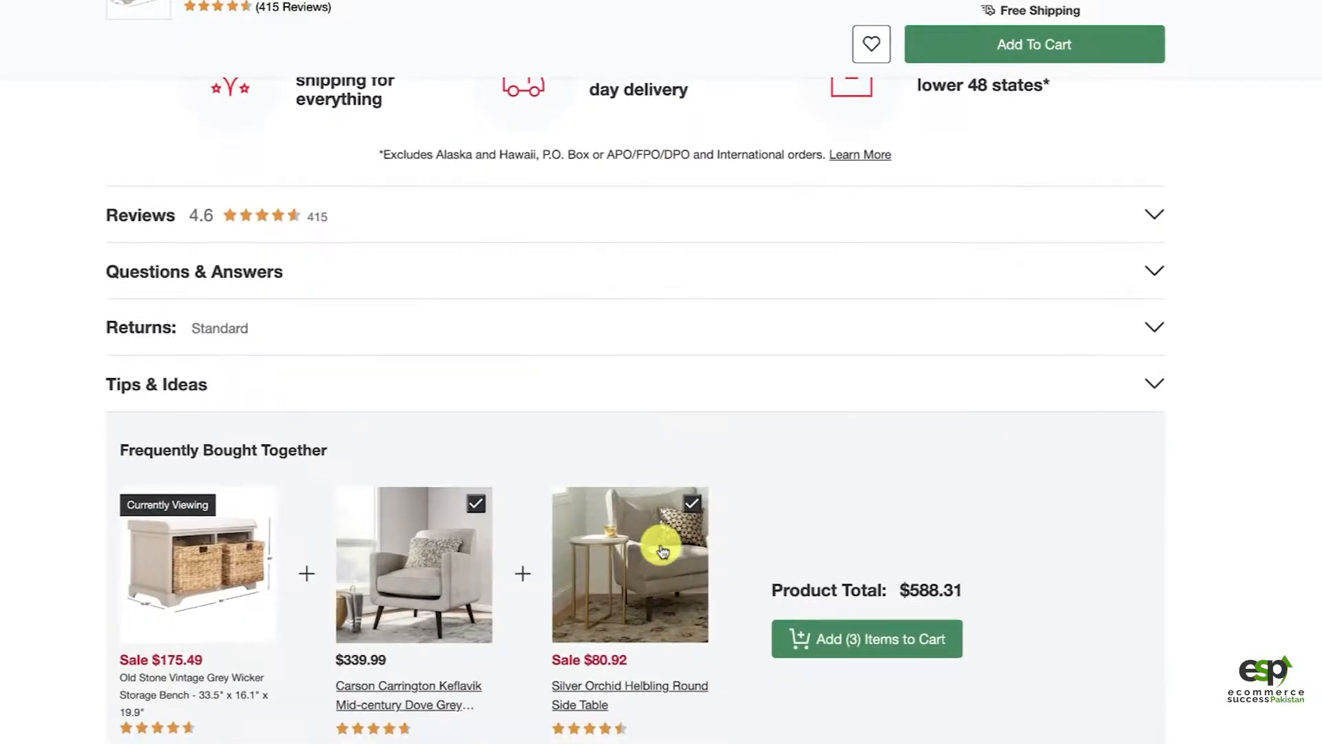
scroll(661, 549, "down", 17)
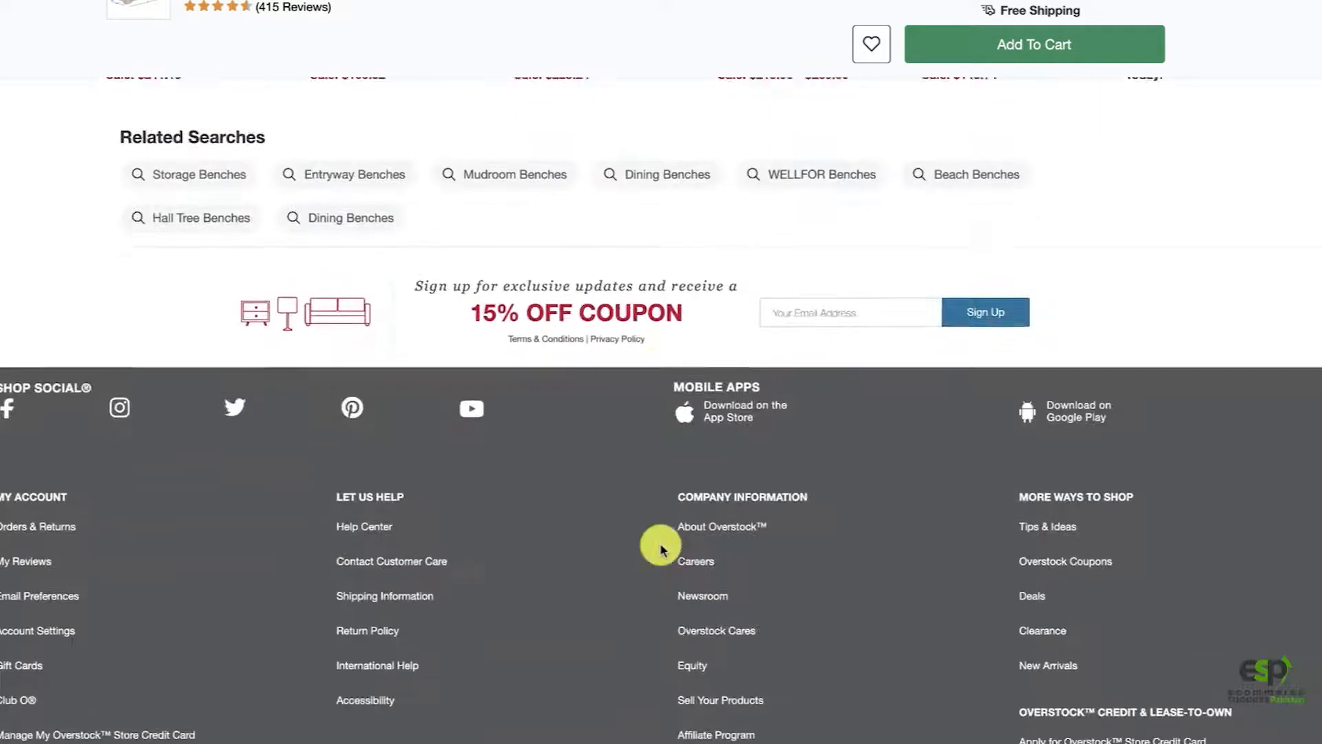
scroll(569, 193, "up", 15)
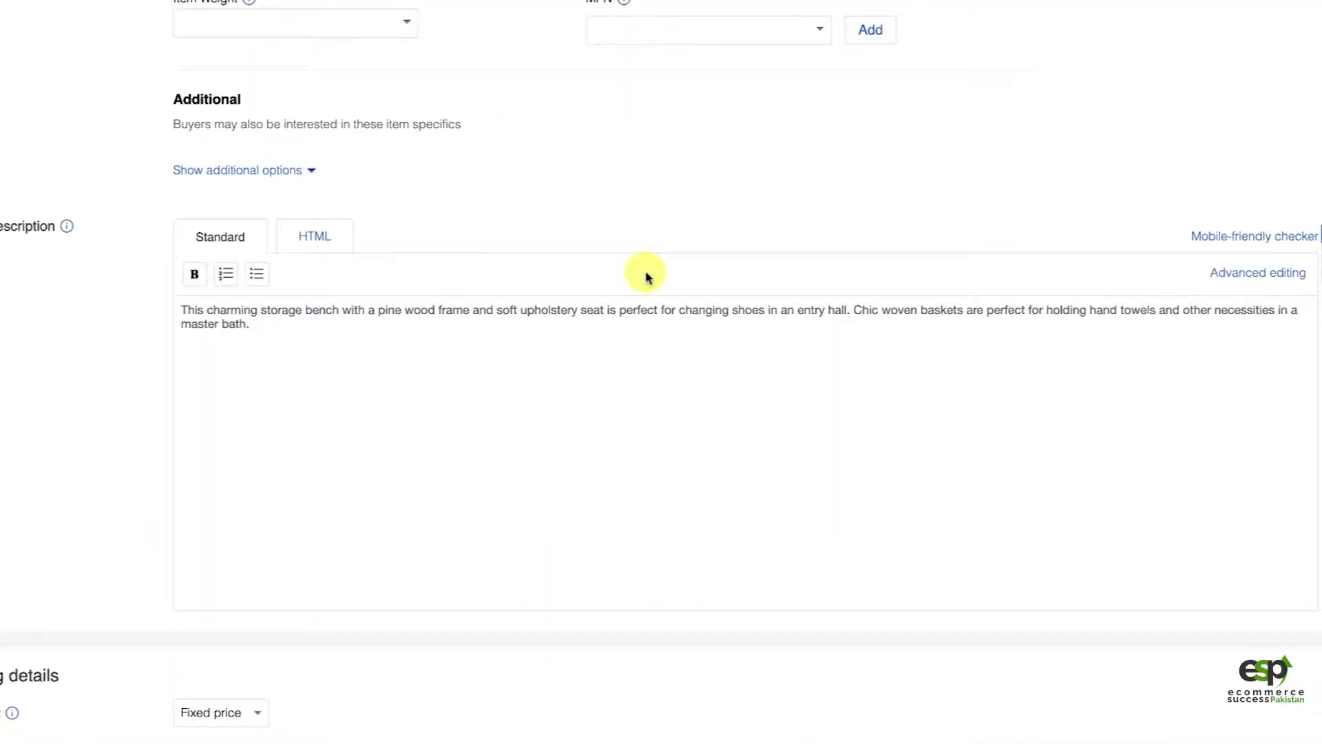
scroll(697, 274, "up", 10)
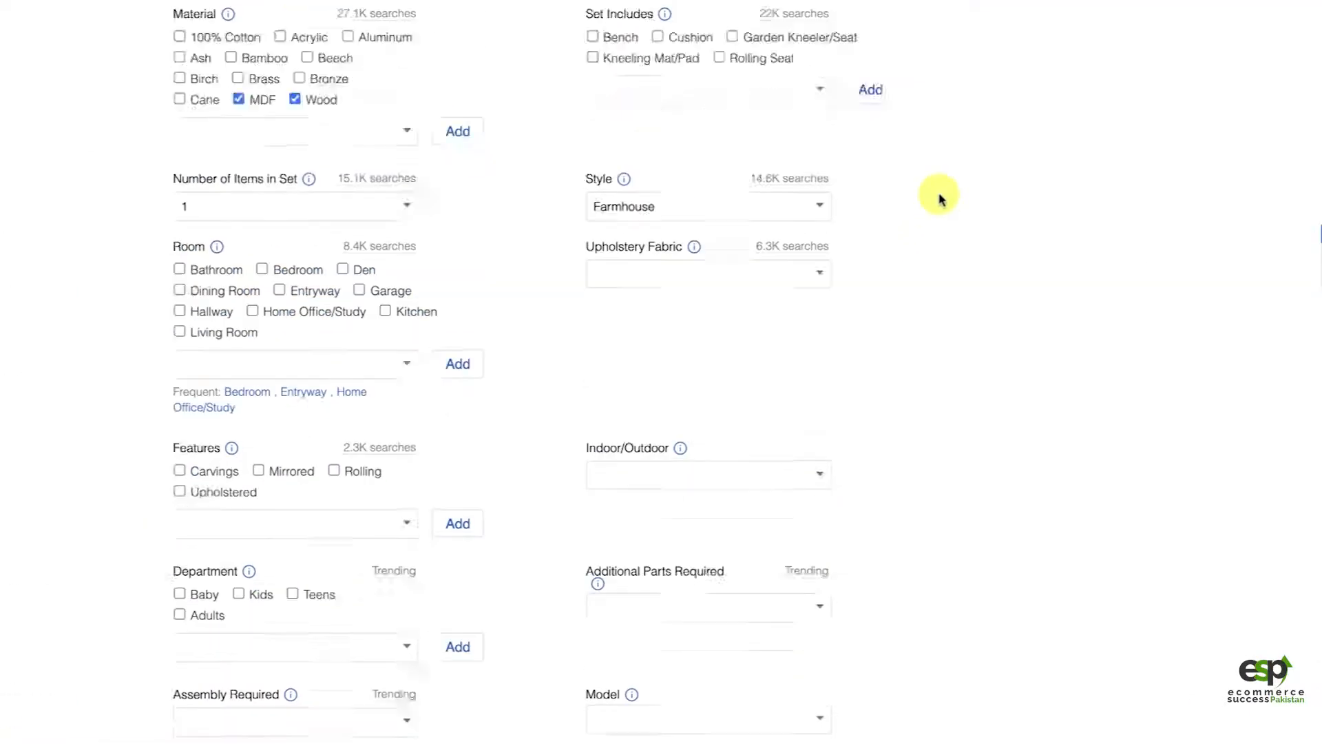
Step: Copy the listing title and insert it as a new first line above the paragraph in the item description
scroll(940, 200, "up", 15)
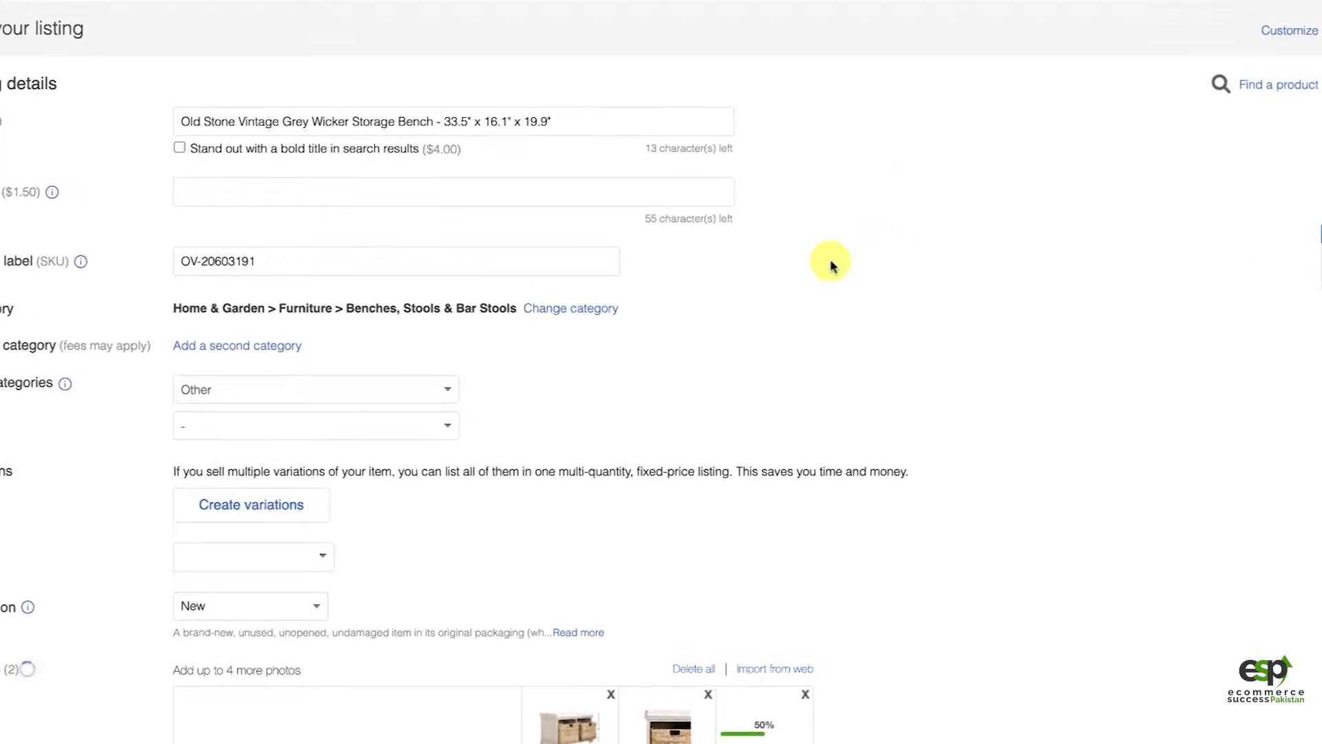
triple_click(474, 124)
key("super+c")
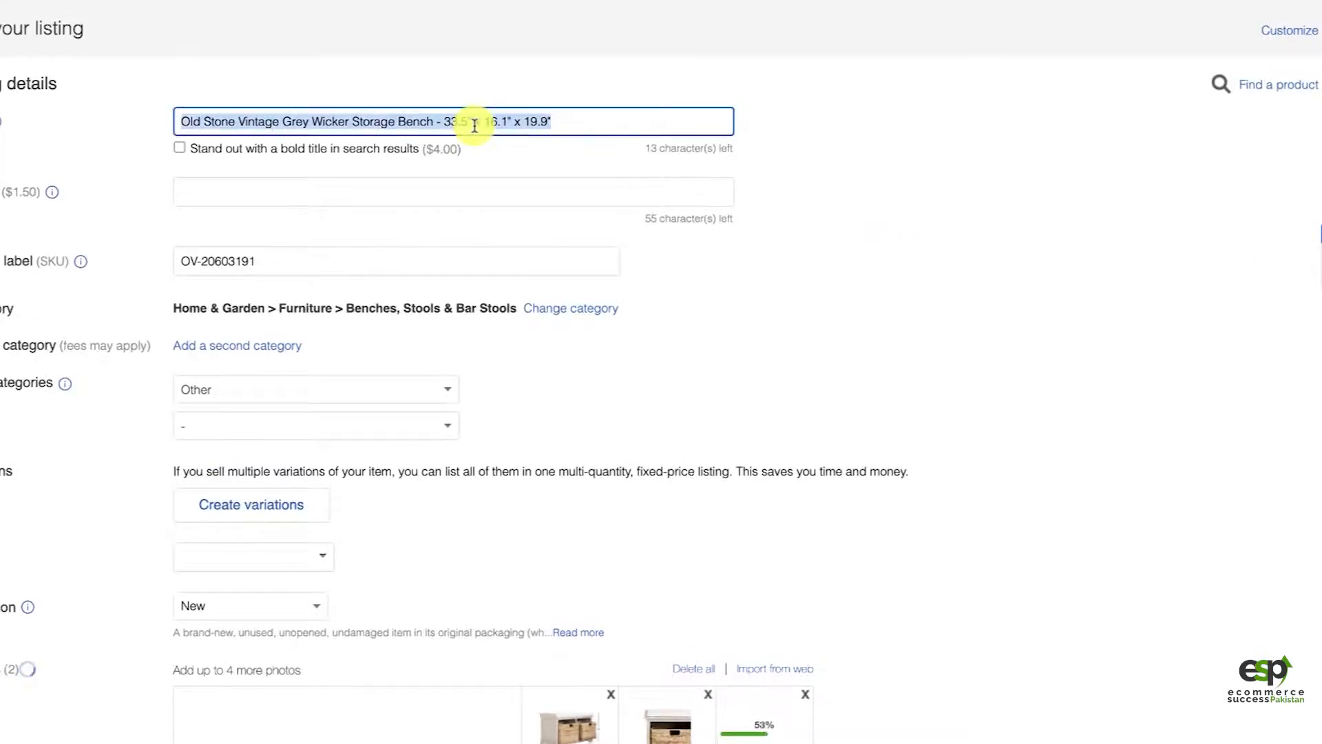
scroll(643, 304, "down", 20)
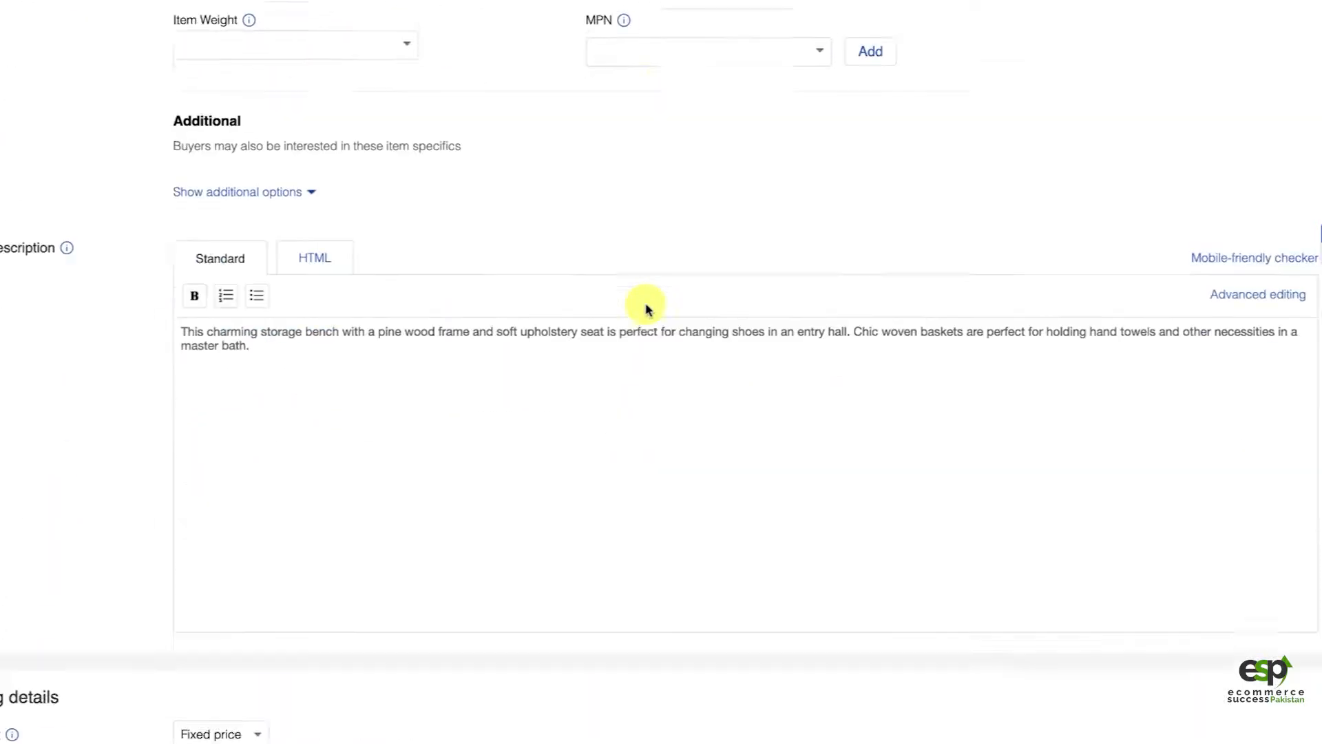
scroll(646, 308, "down", 1)
key("super+Left")
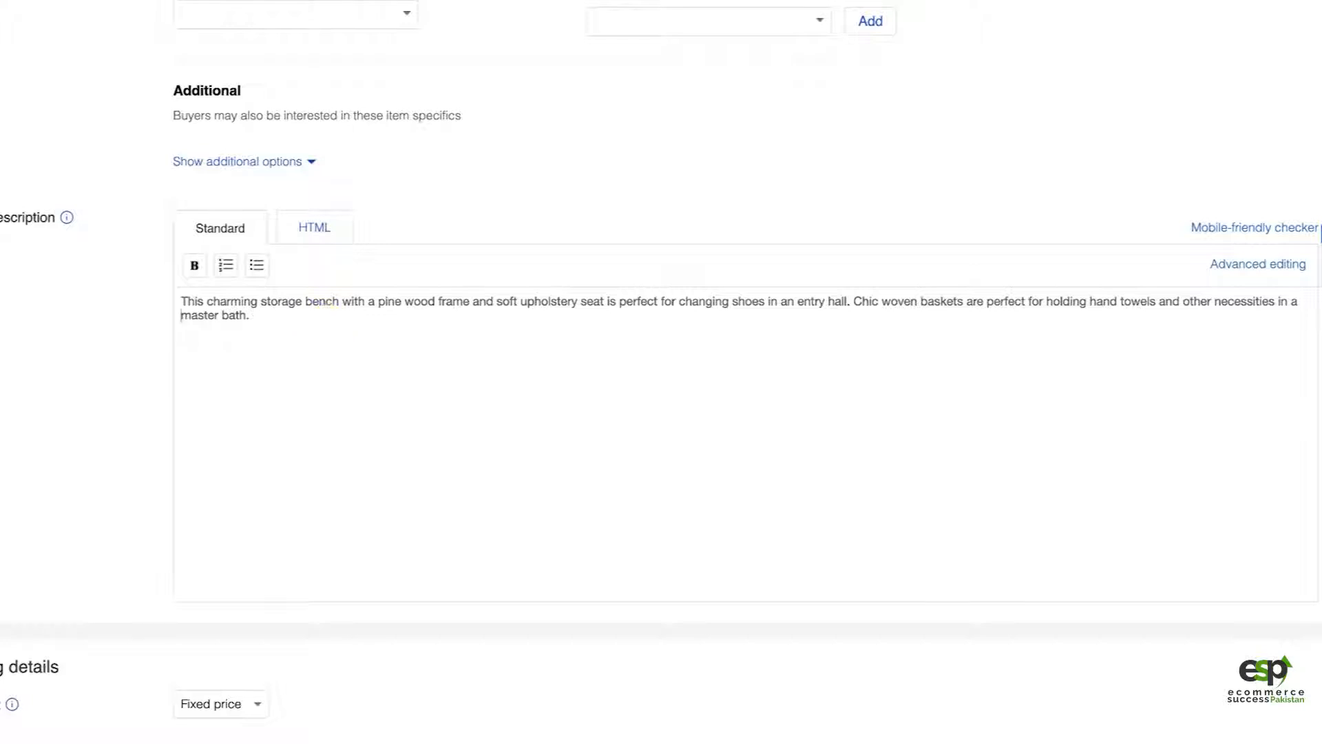
key("Return")
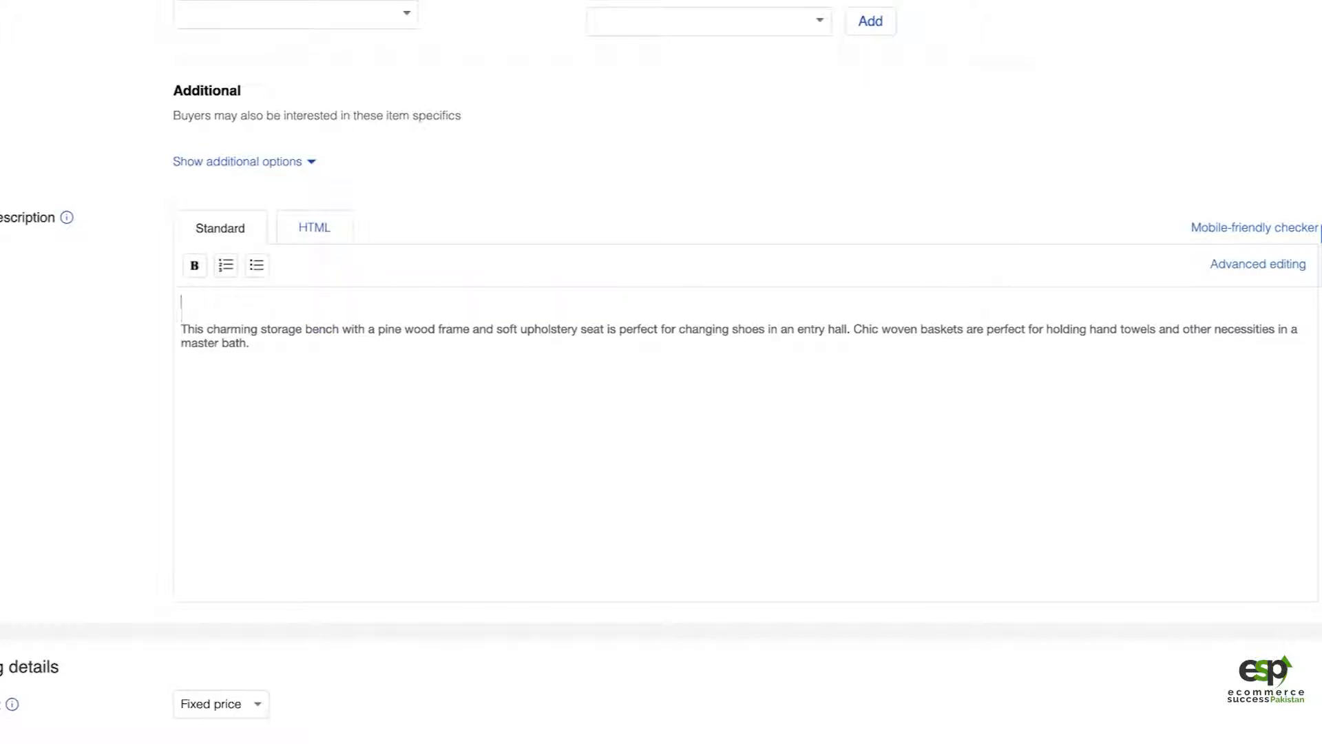
key("super+v")
left_click(425, 412)
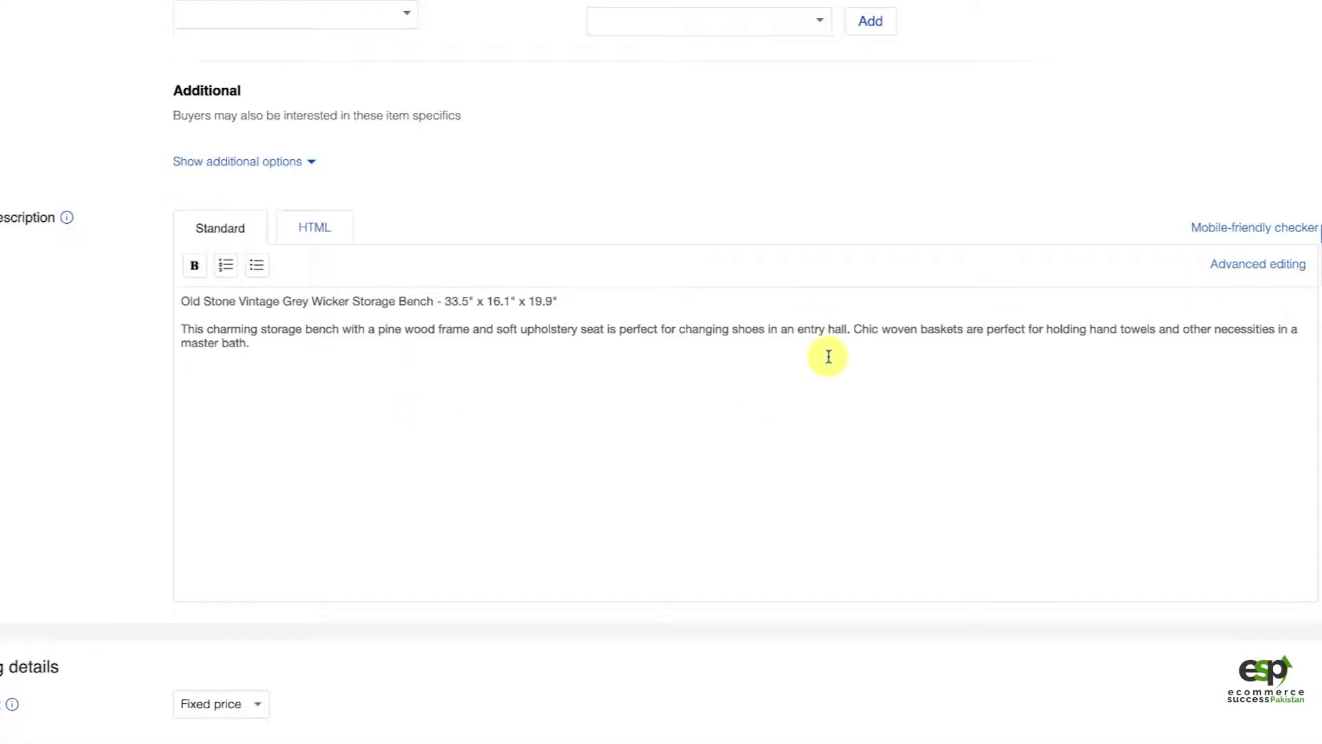
Step: Check the available selling formats, keeping Fixed price, and read the Good 'Til Cancelled duration terms
scroll(829, 356, "down", 5)
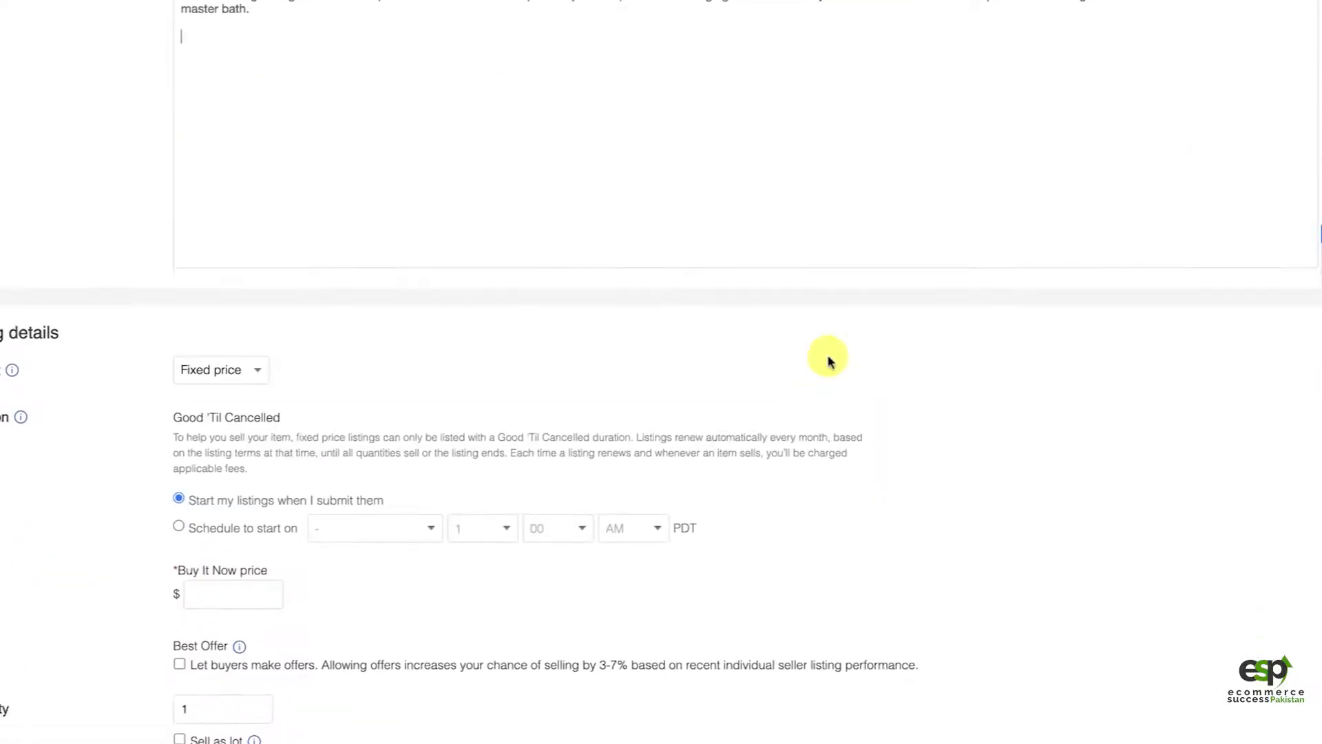
left_click(235, 379)
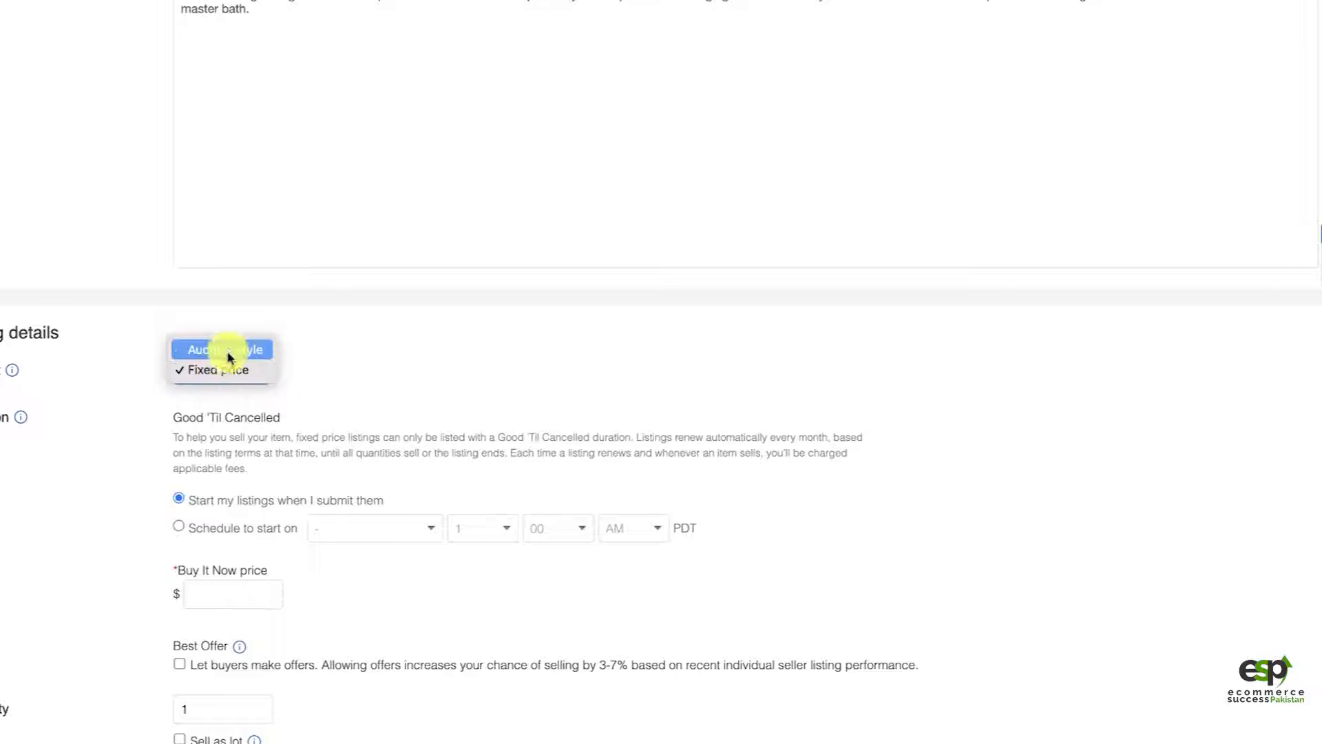
left_click(319, 358)
scroll(383, 425, "down", 1)
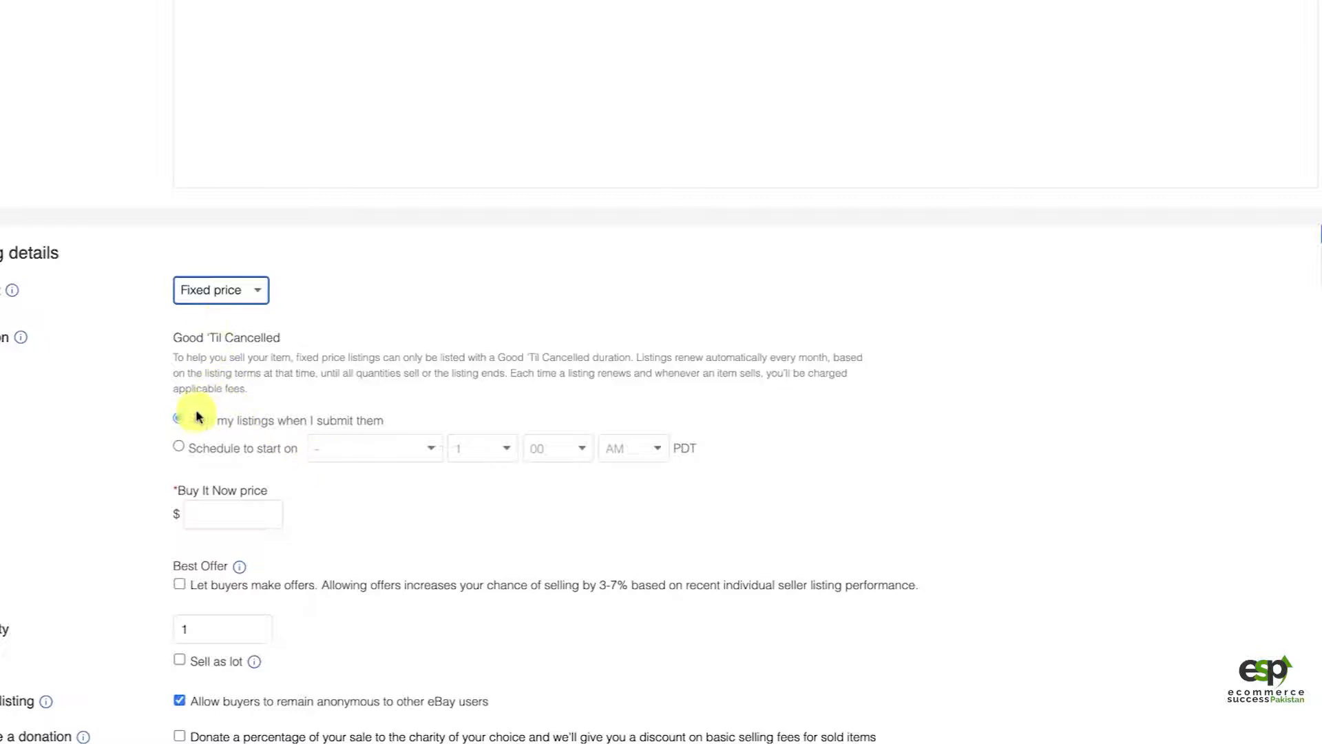
double_click(231, 340)
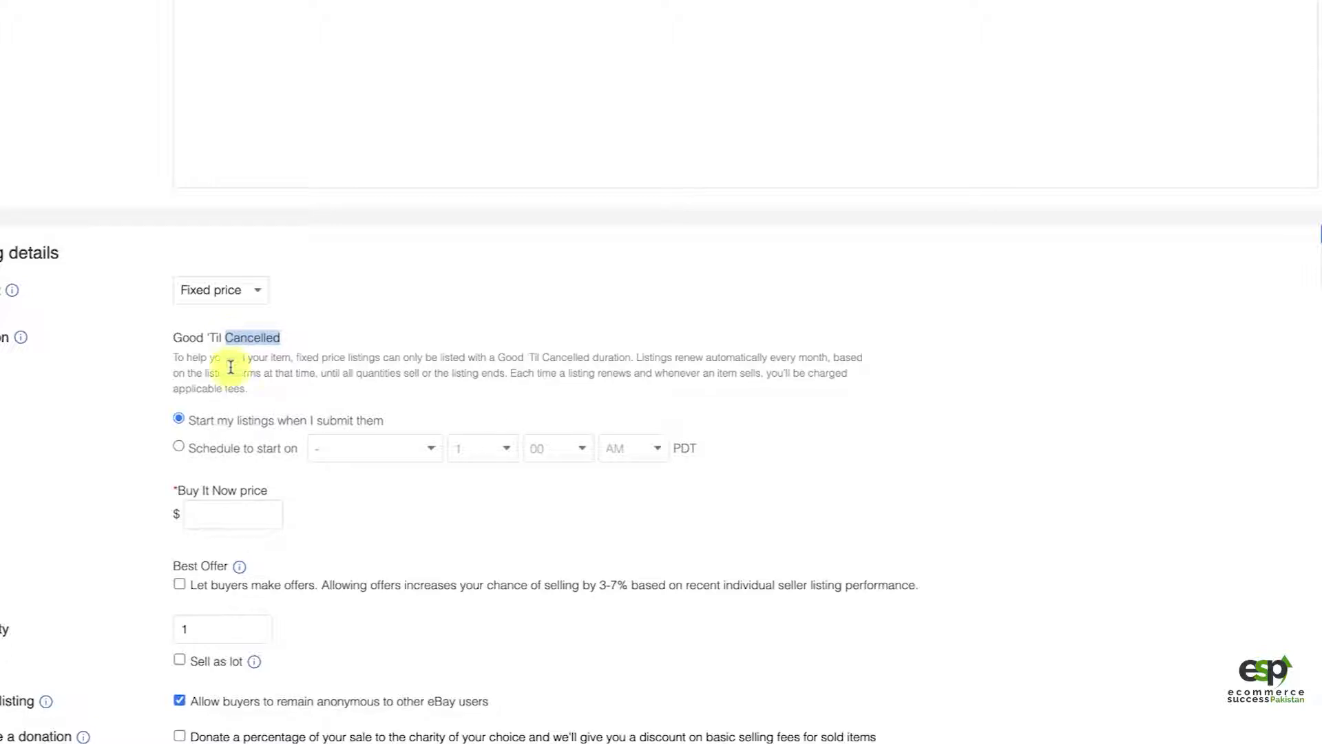
Step: Check the storage bench's sale price and shipping terms on the Overstock product page and return to the listing's Buy It Now price
left_click(215, 513)
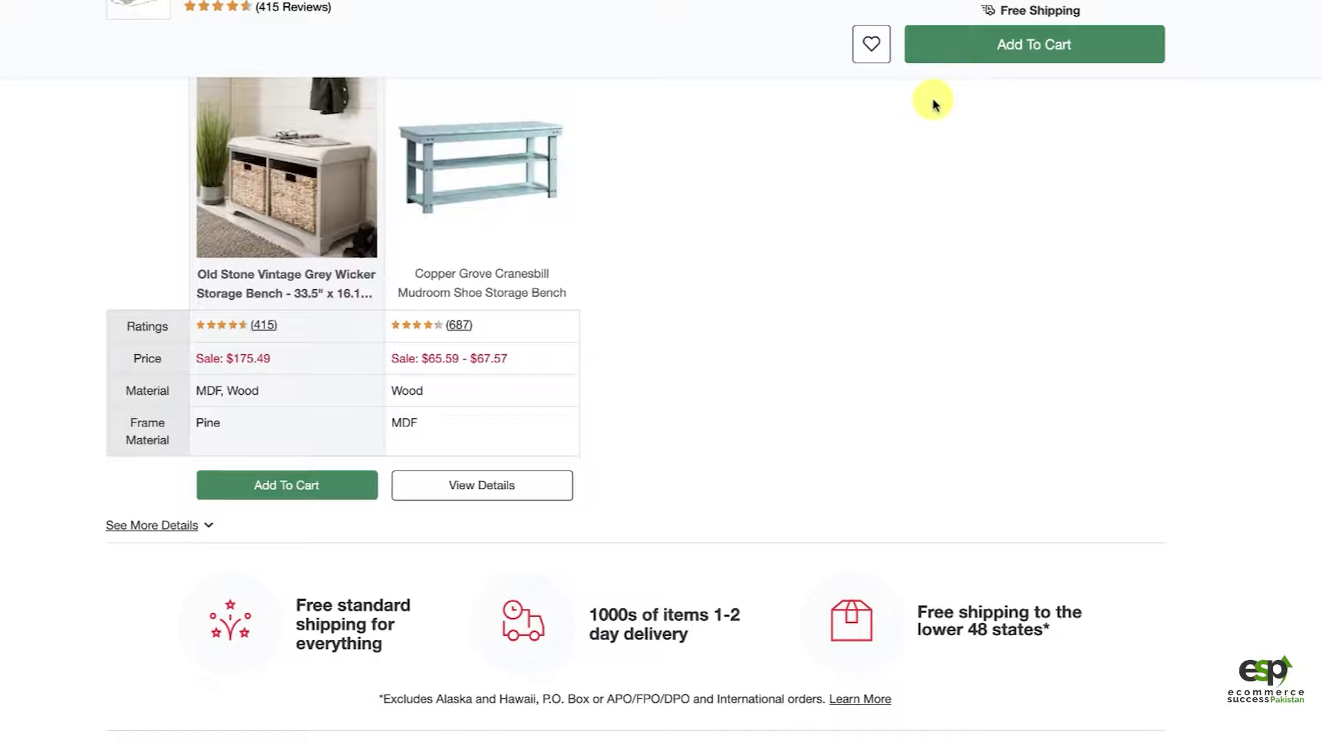
scroll(929, 104, "up", 8)
scroll(924, 240, "up", 10)
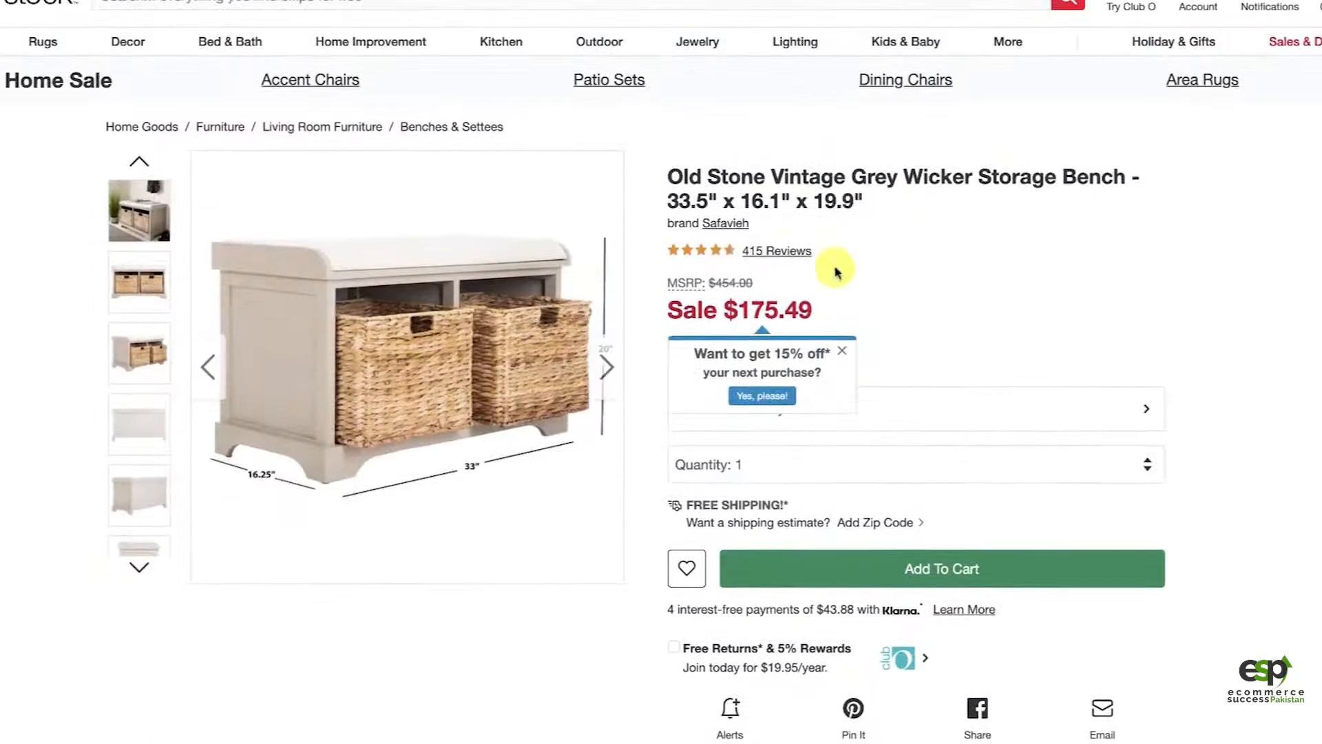
scroll(942, 432, "down", 1)
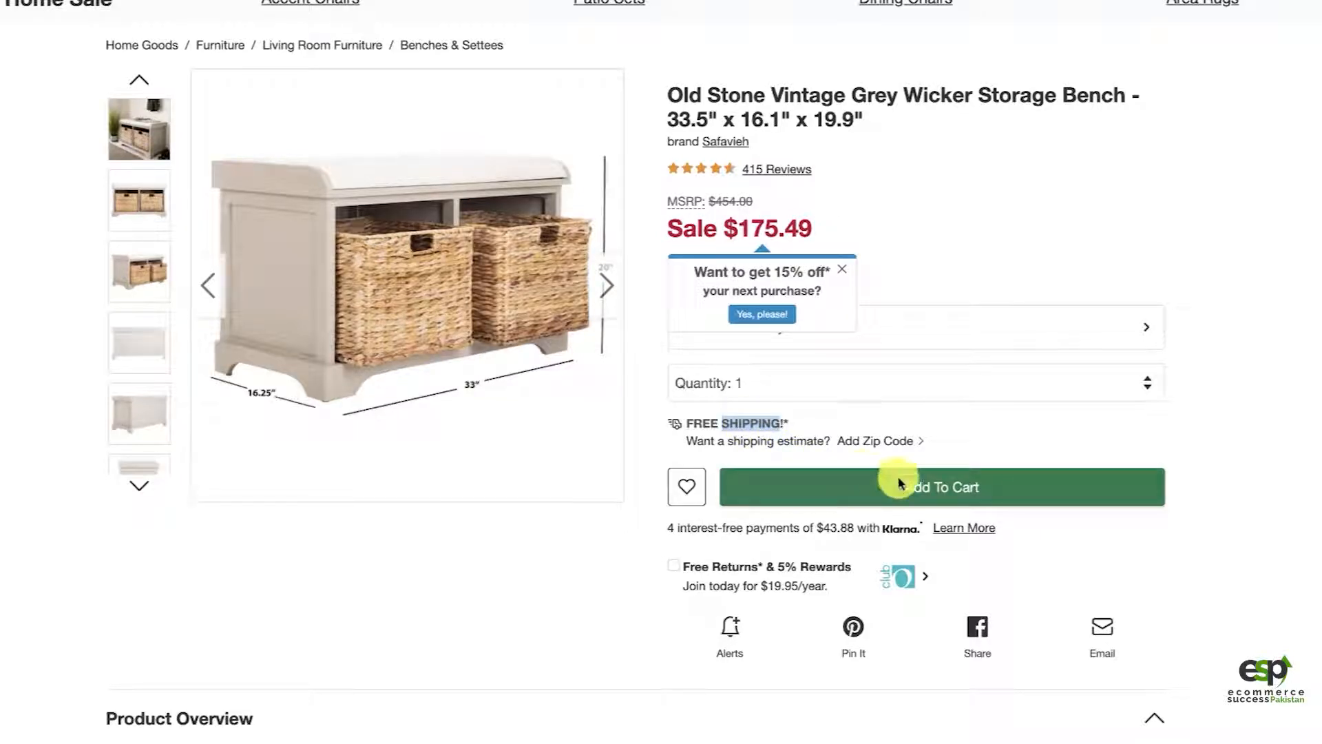
scroll(1175, 251, "up", 1)
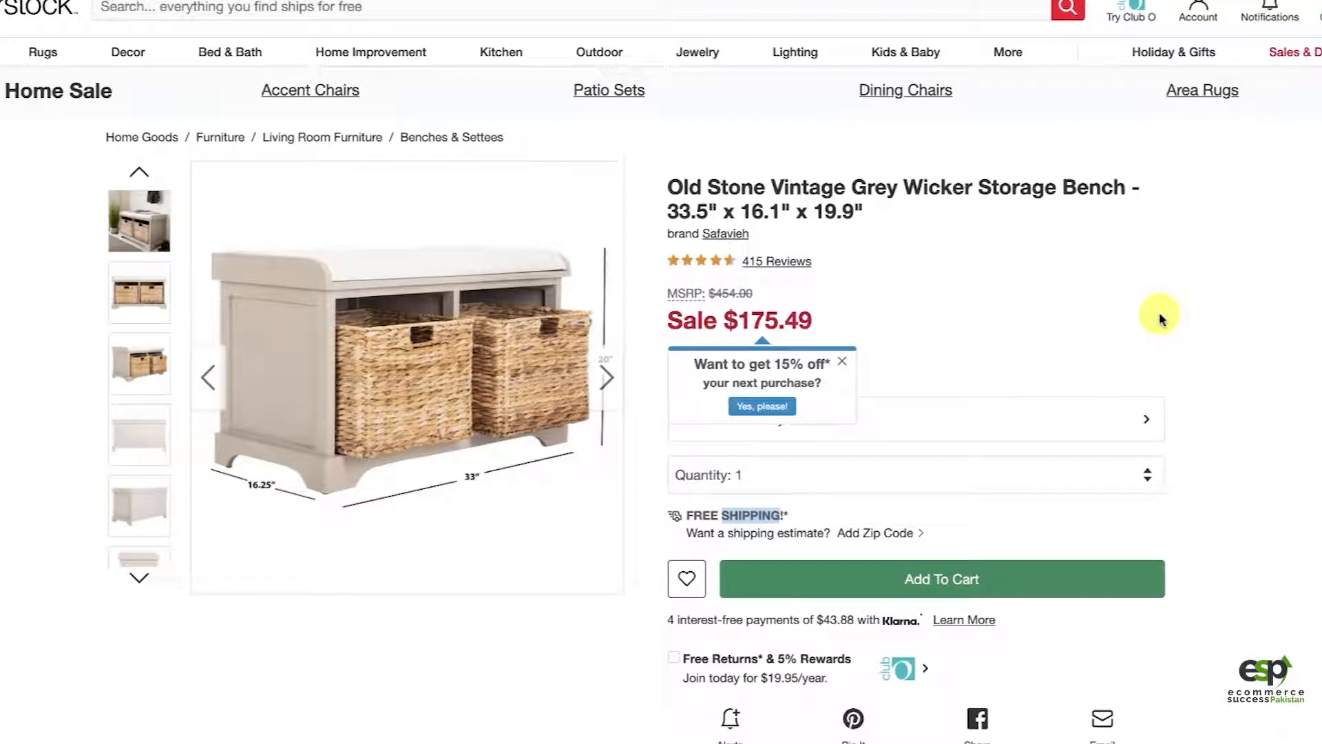
left_click(1225, 387)
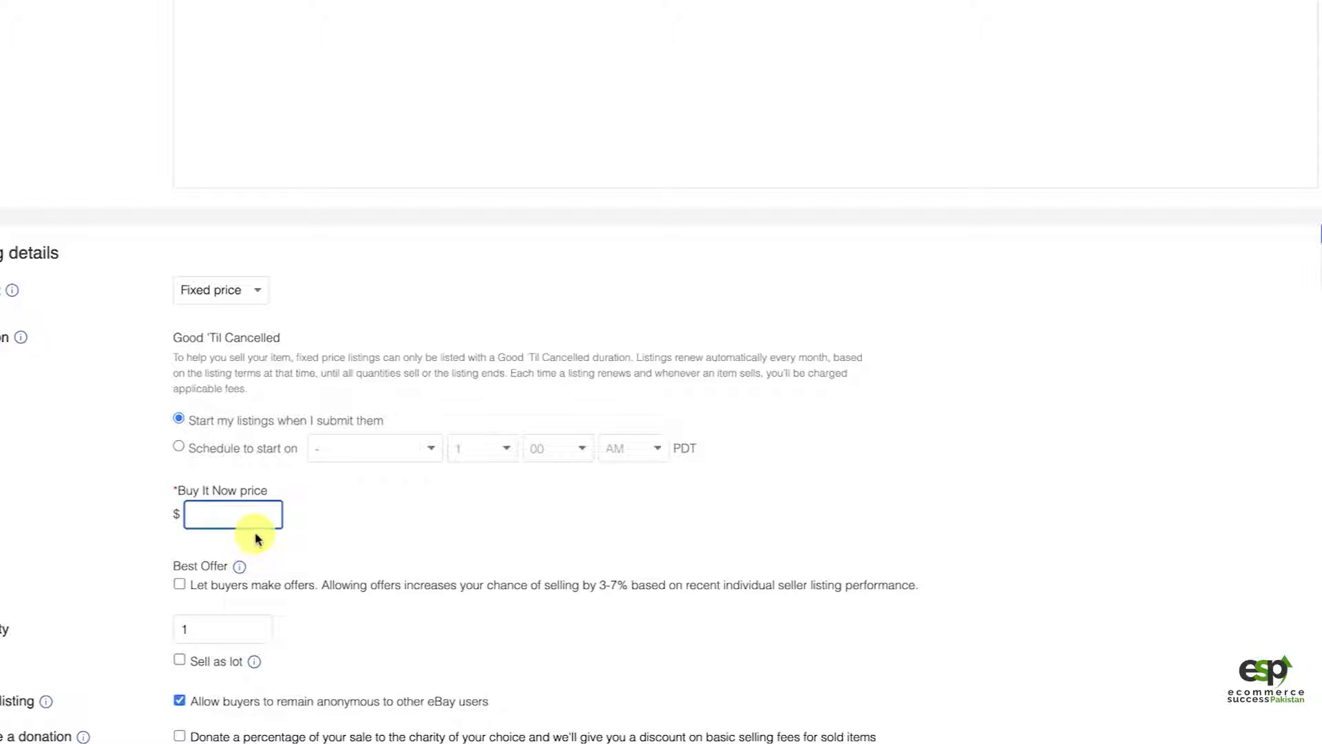
Step: Set the listing's quantity to 2 and its Buy It Now price to $275
left_click(224, 626)
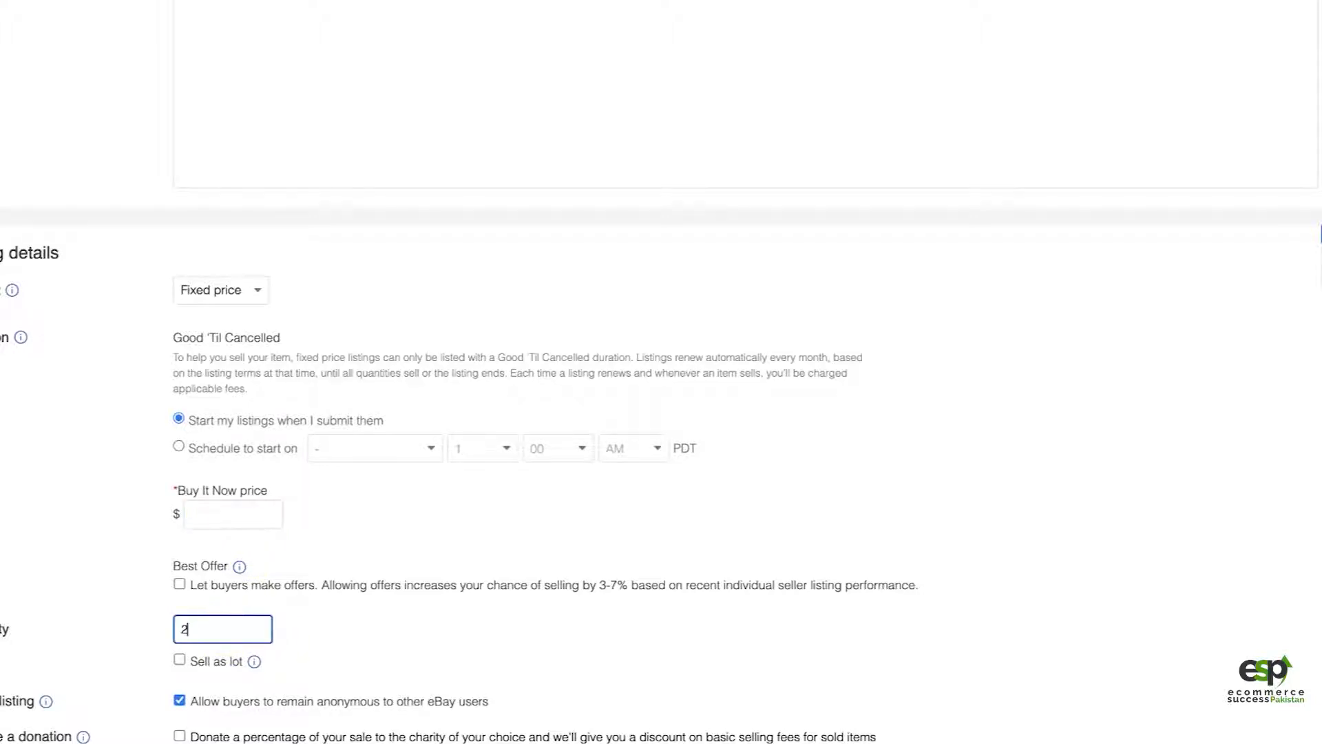
left_click(223, 518)
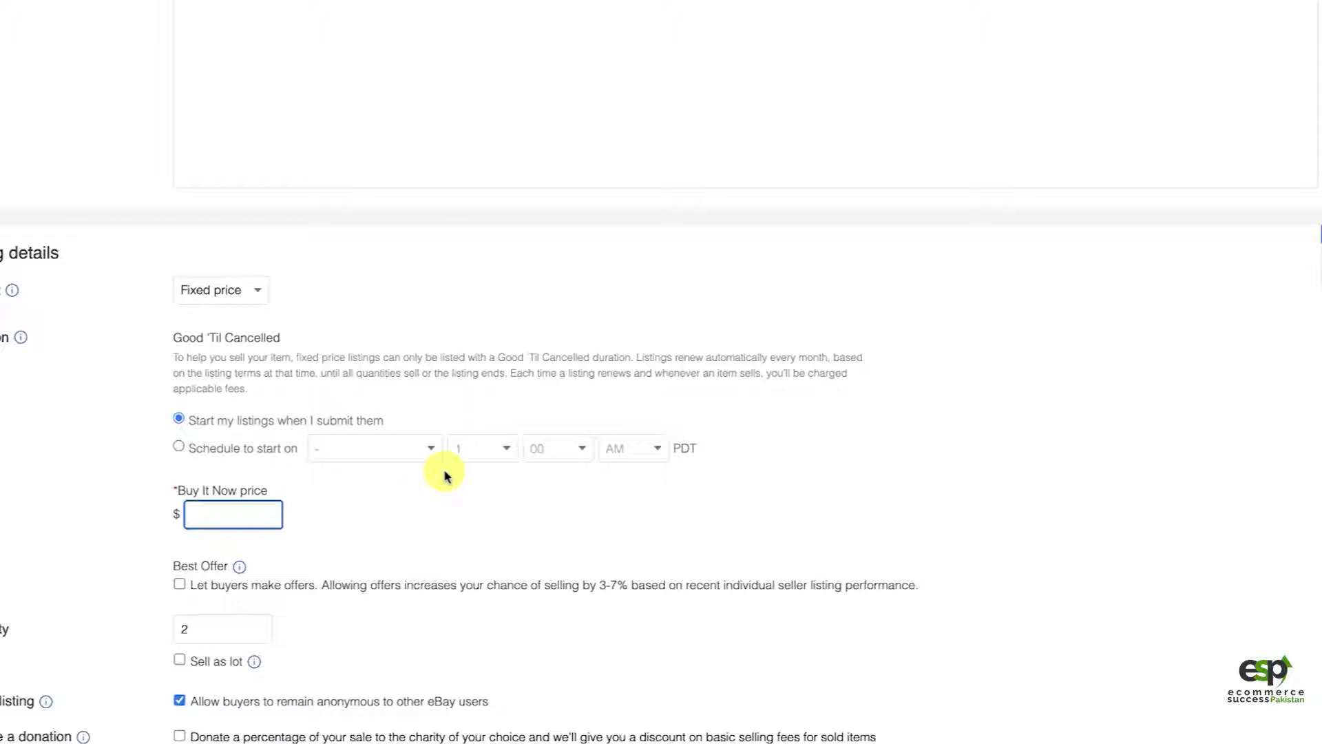
type("275")
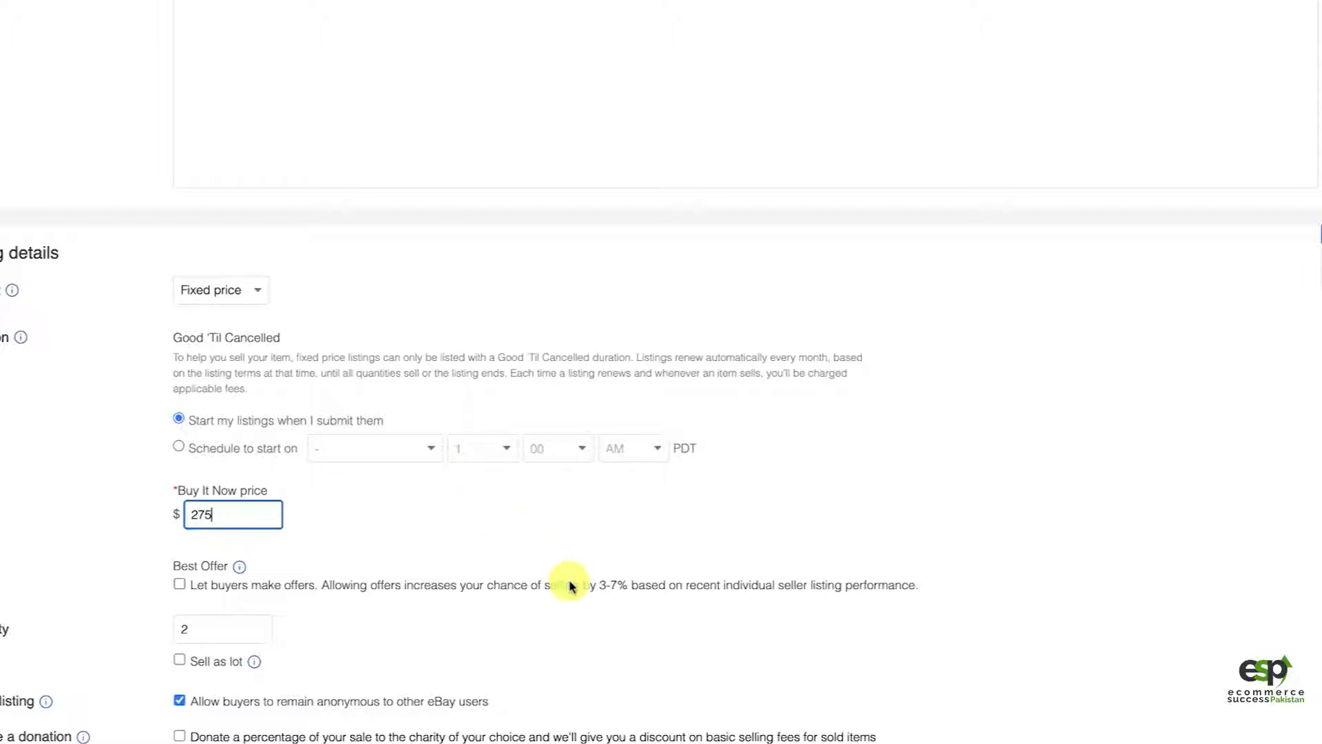
Step: Try the Best Offer option that lets buyers make offers, and turn it back off
scroll(569, 586, "down", 2)
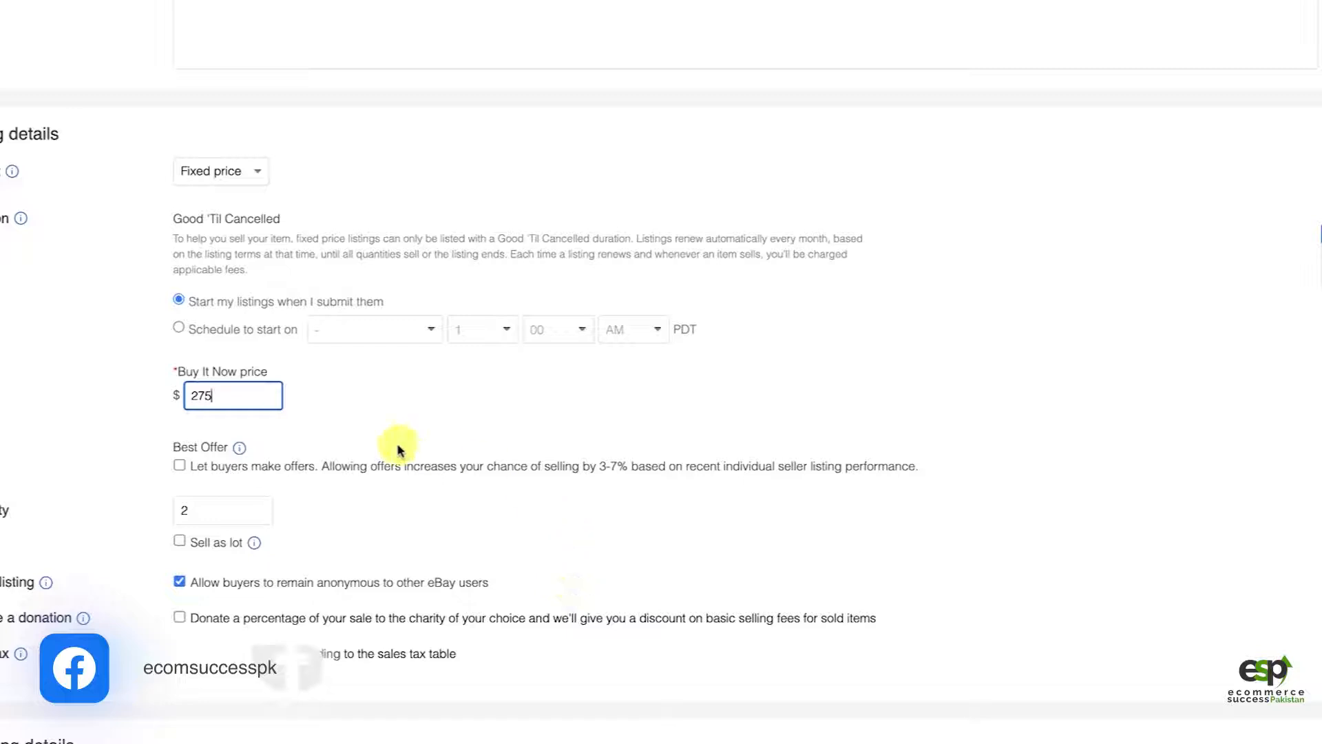
scroll(396, 447, "up", 1)
scroll(397, 448, "down", 1)
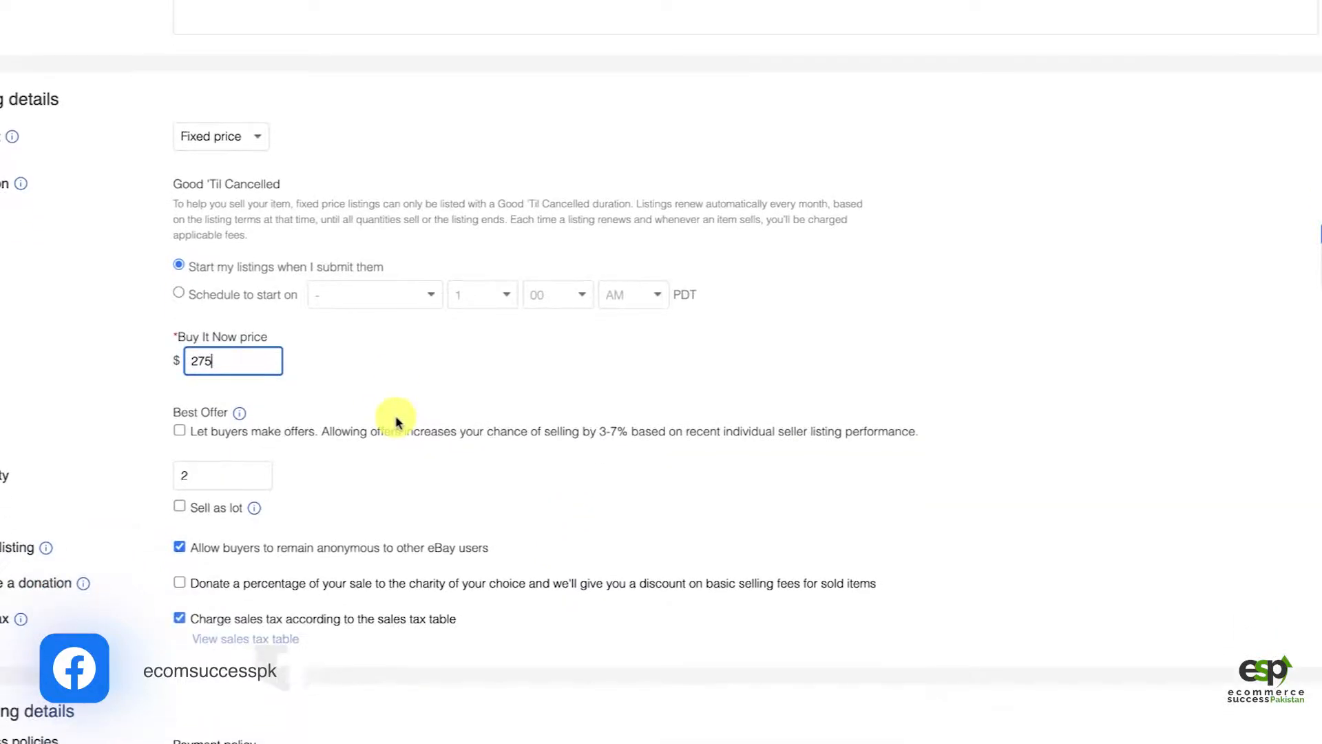
scroll(358, 496, "down", 2)
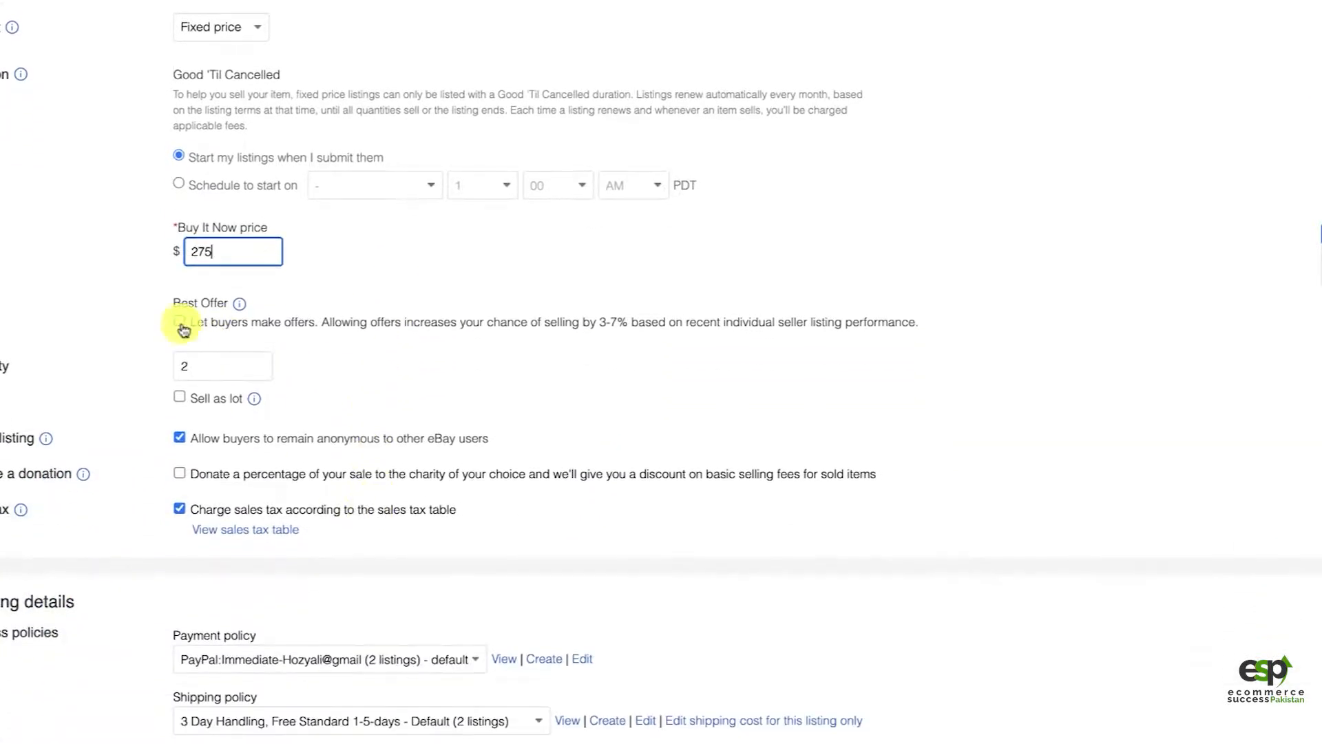
left_click(272, 325)
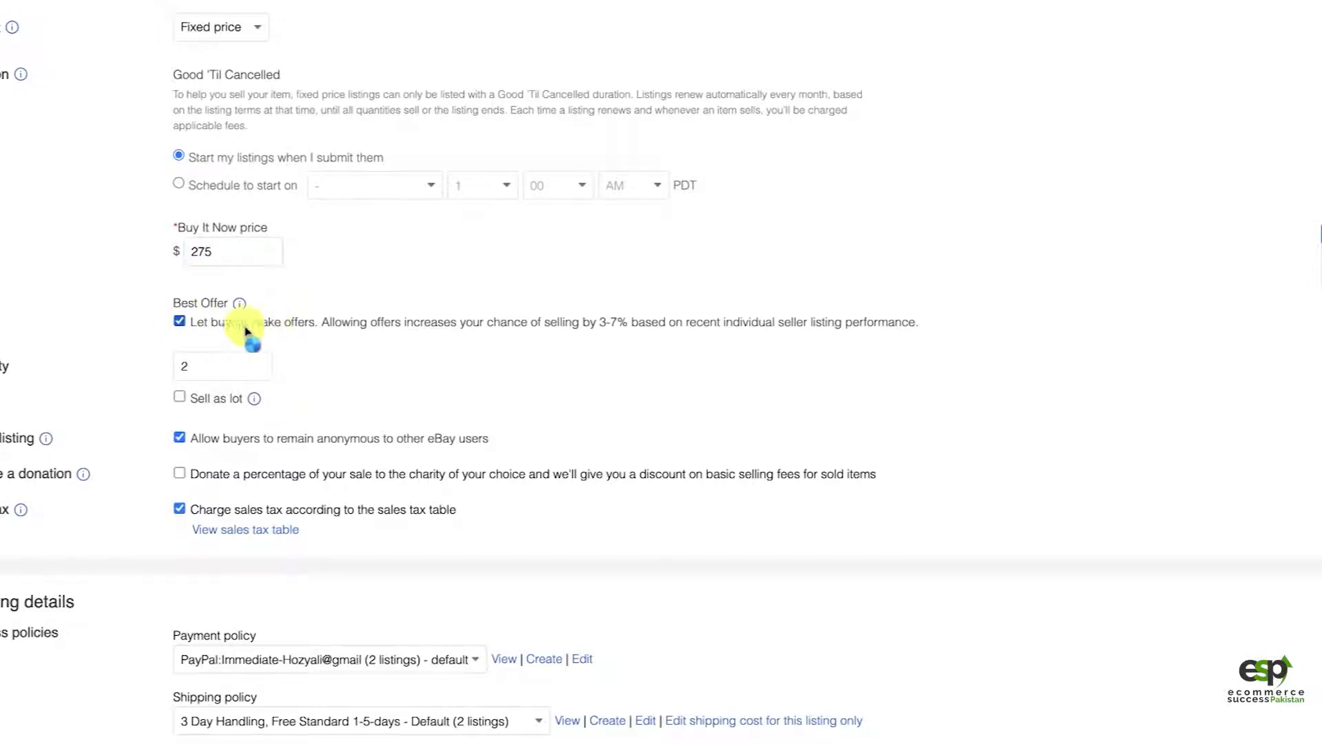
left_click(179, 324)
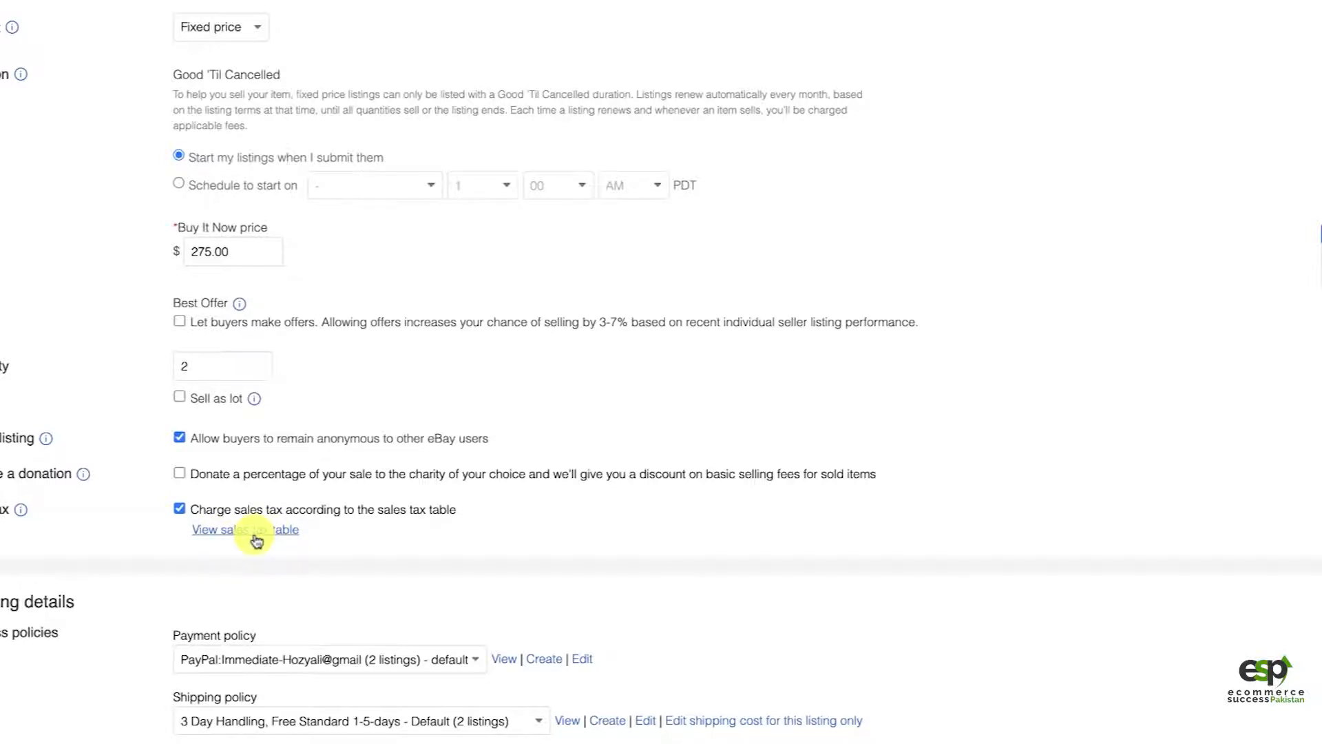
Step: Review the sales tax setting and the available payment policies, keeping the default PayPal immediate payment policy
scroll(369, 578, "down", 1)
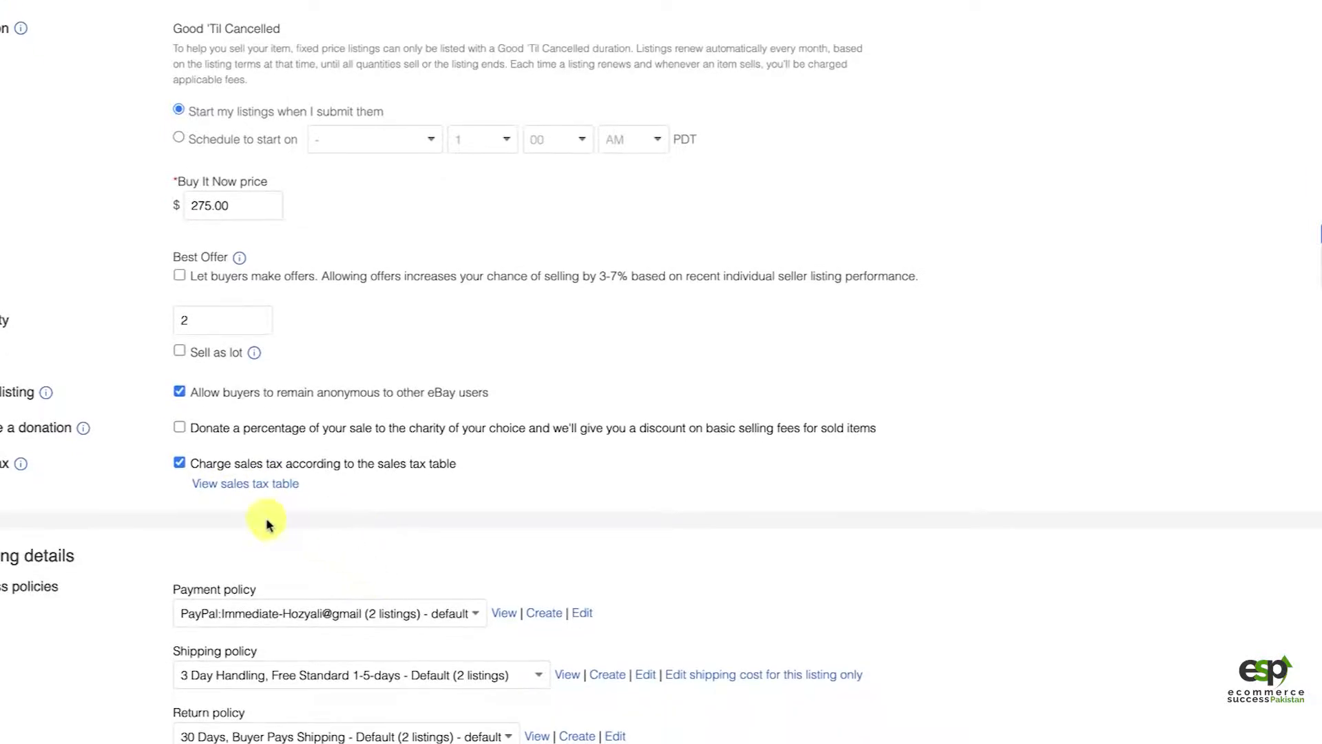
scroll(422, 585, "down", 3)
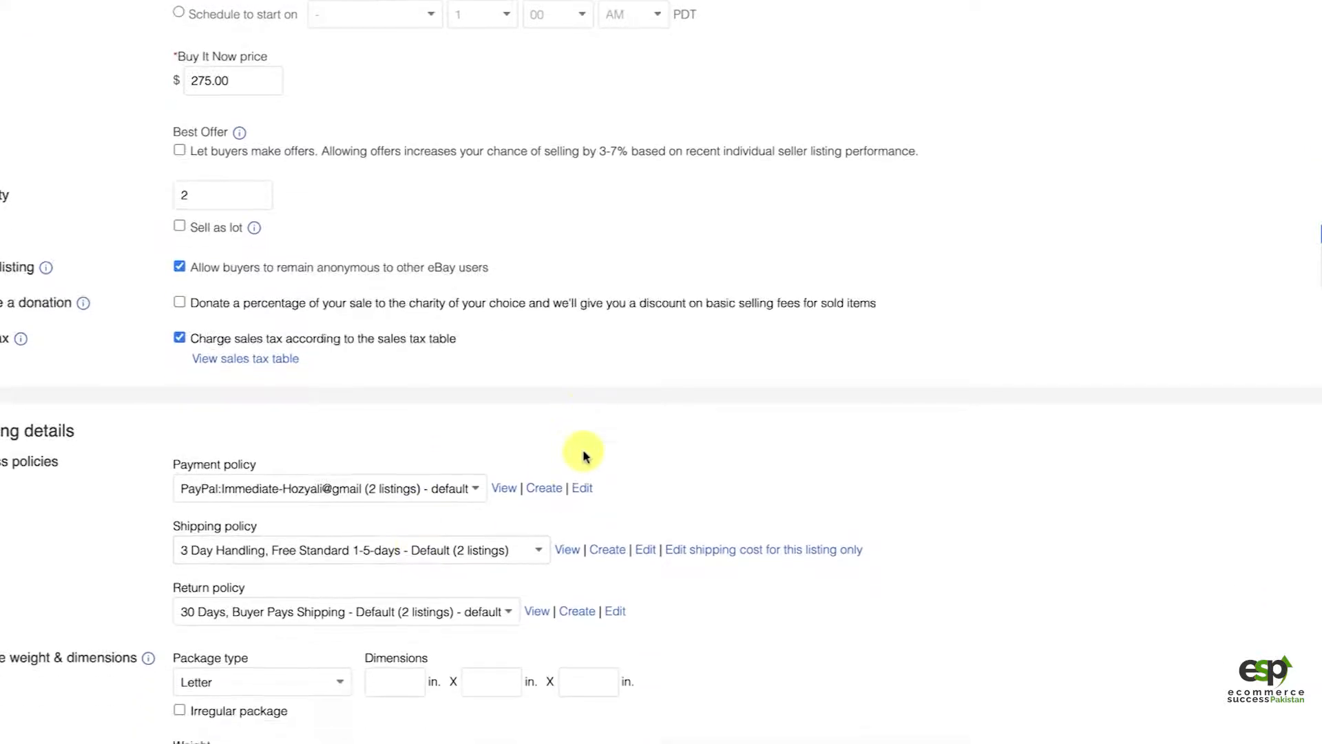
scroll(584, 456, "down", 2)
left_click(244, 391)
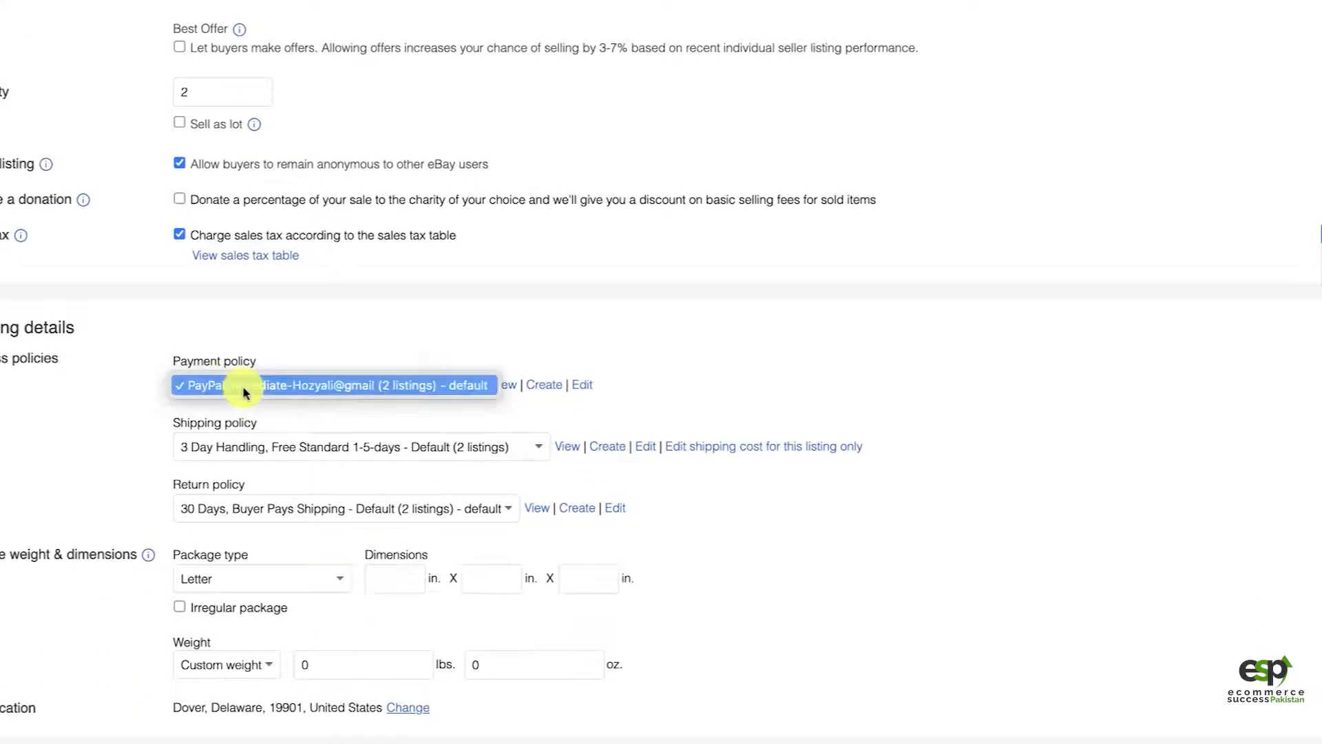
left_click(97, 410)
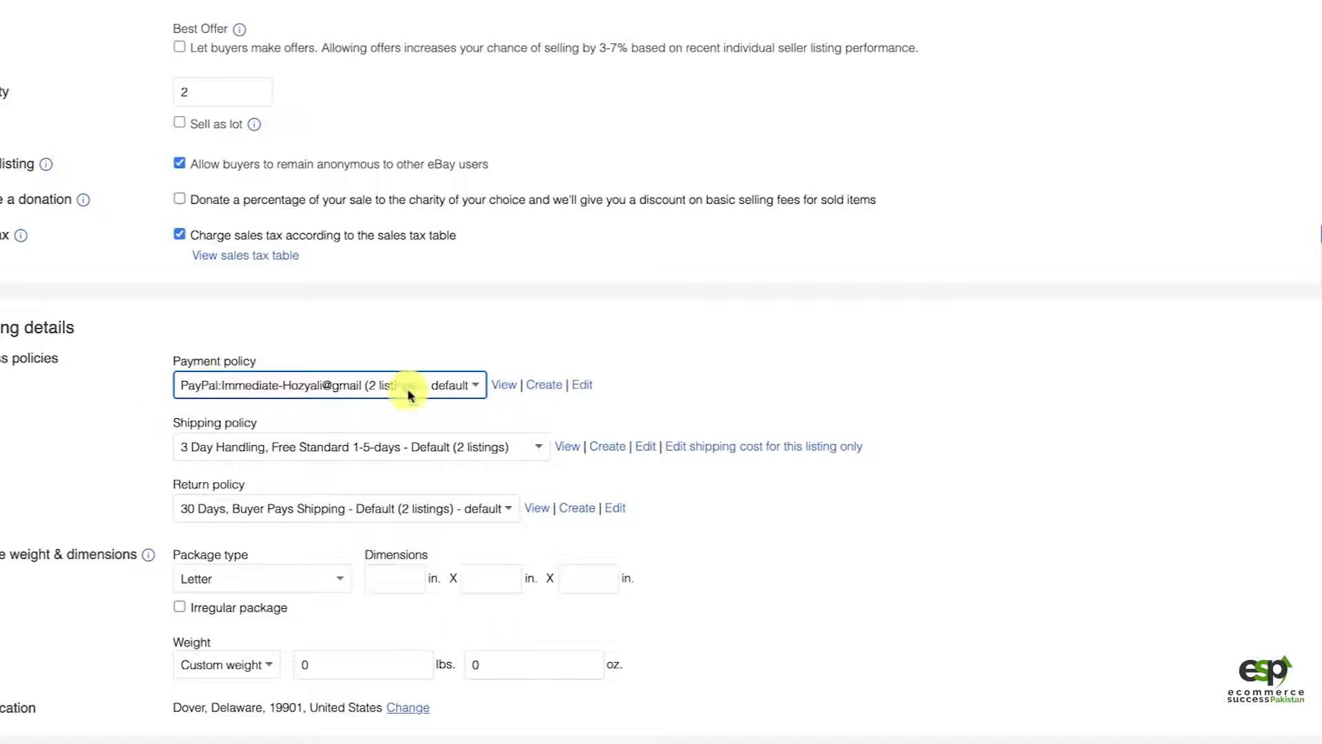
left_click(486, 348)
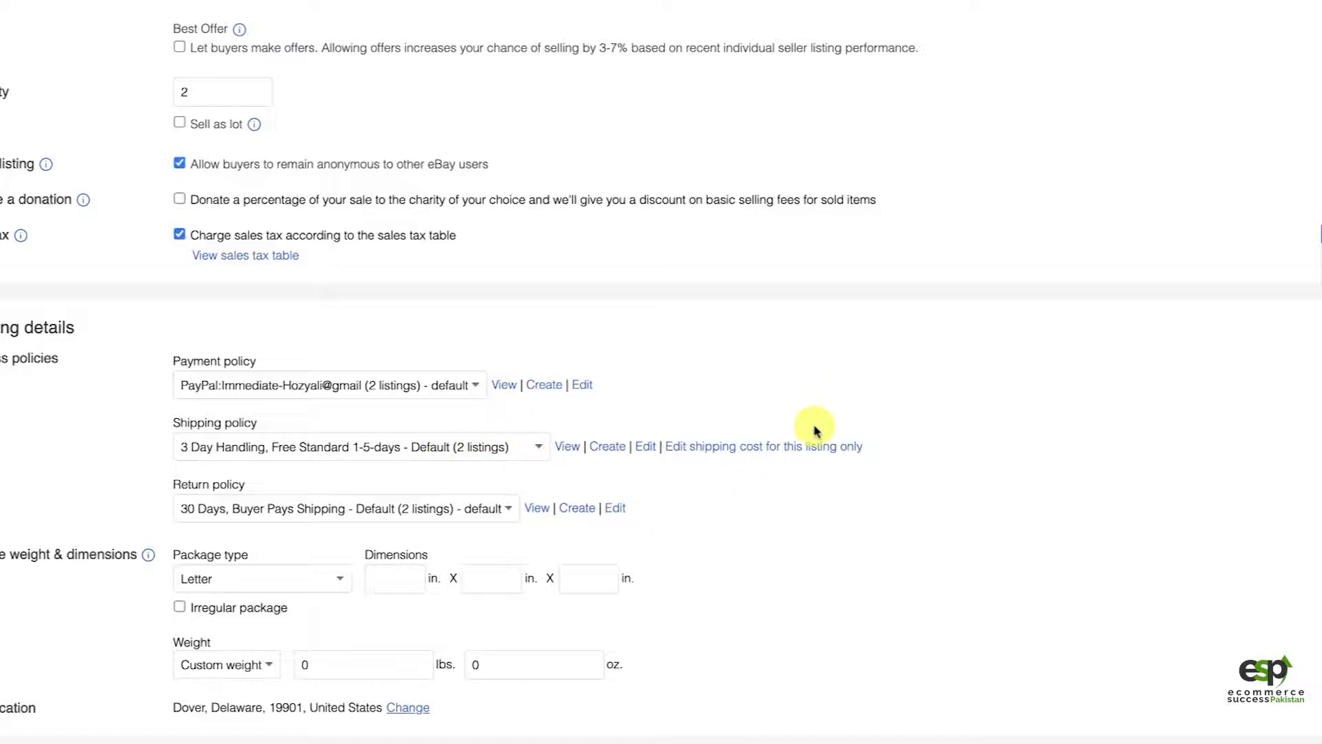
Step: Set the listing's shipping policy to "5 Day Handling, Economy Shipping, No GSP"
left_click(484, 451)
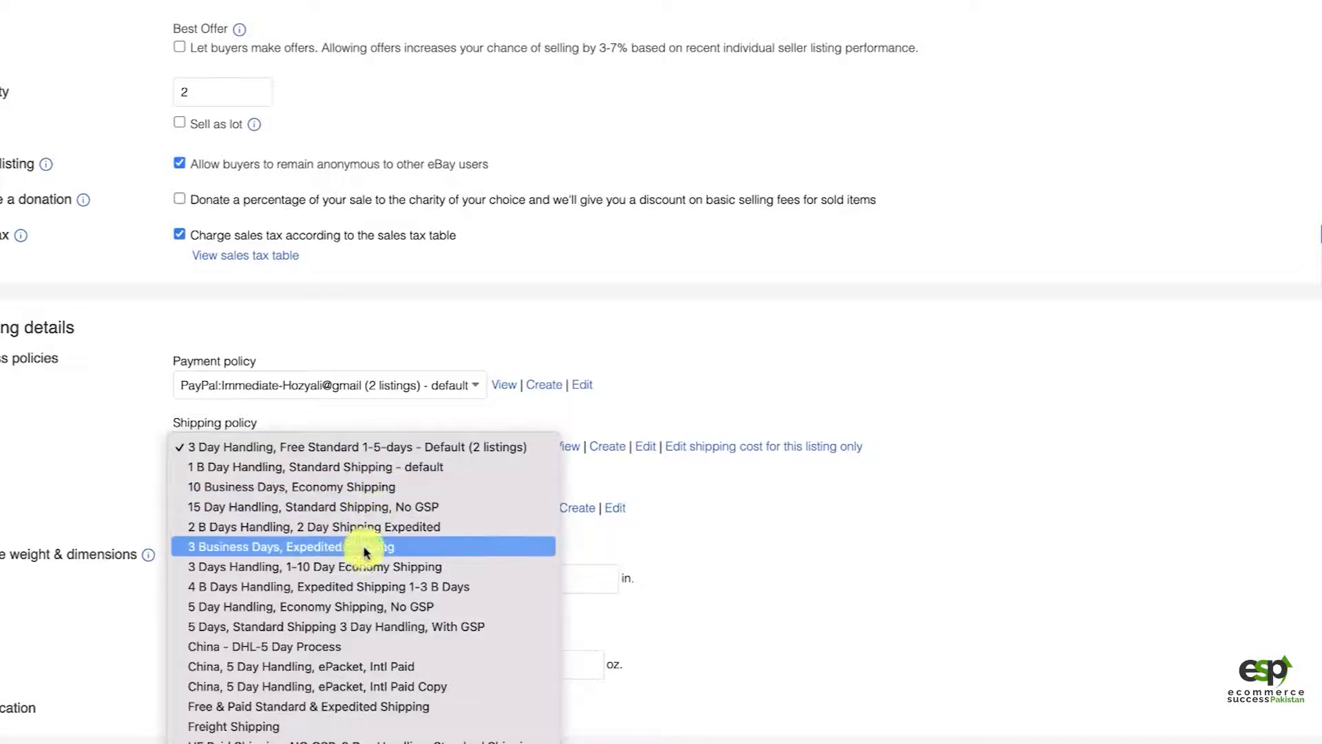
scroll(378, 686, "down", 2)
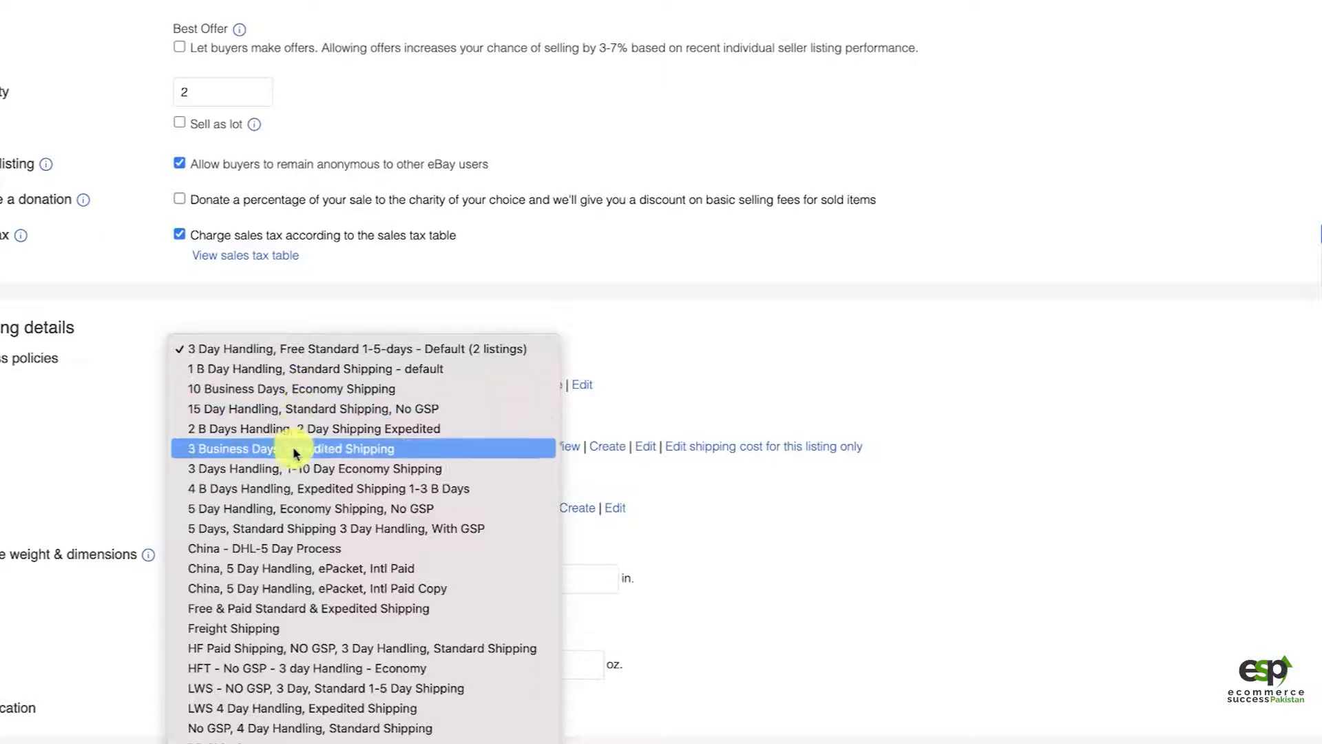
left_click(298, 510)
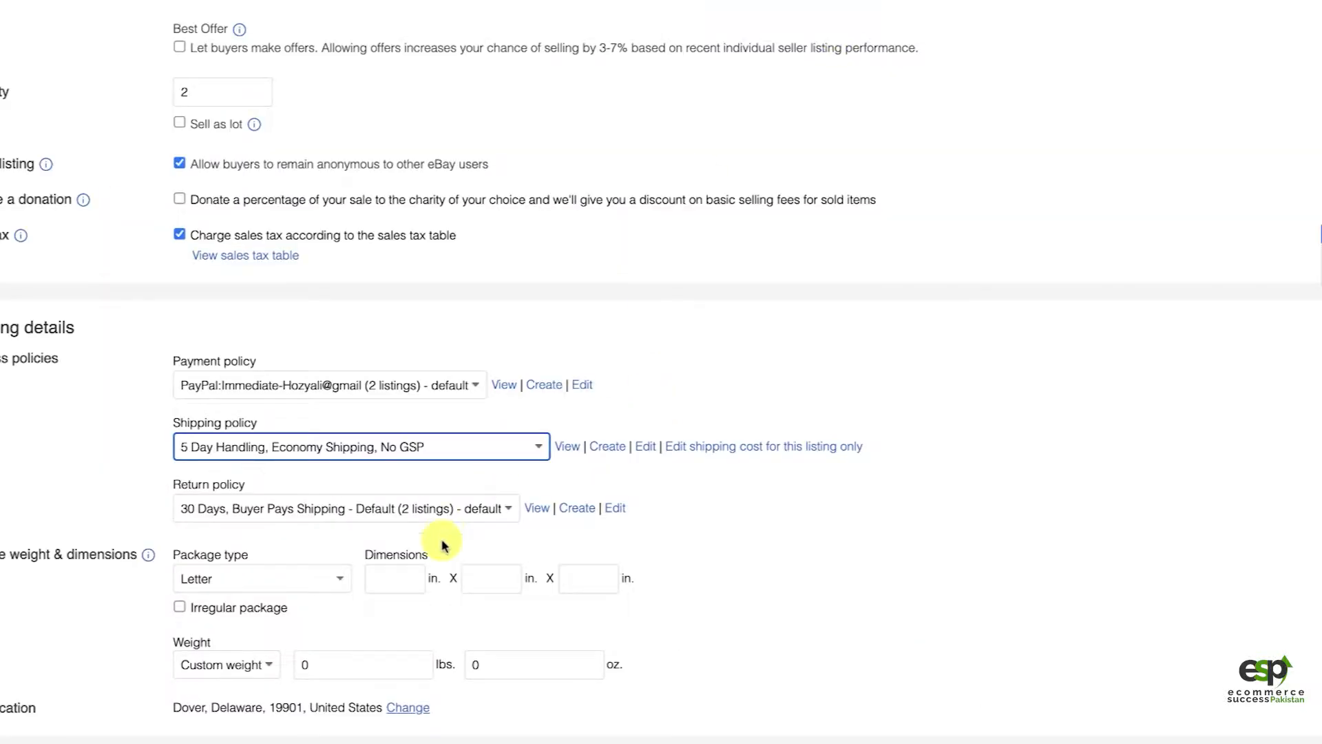
Step: Choose "30 Days, Buyer Pays Shipping - Default" as the listing's return policy
scroll(437, 540, "down", 1)
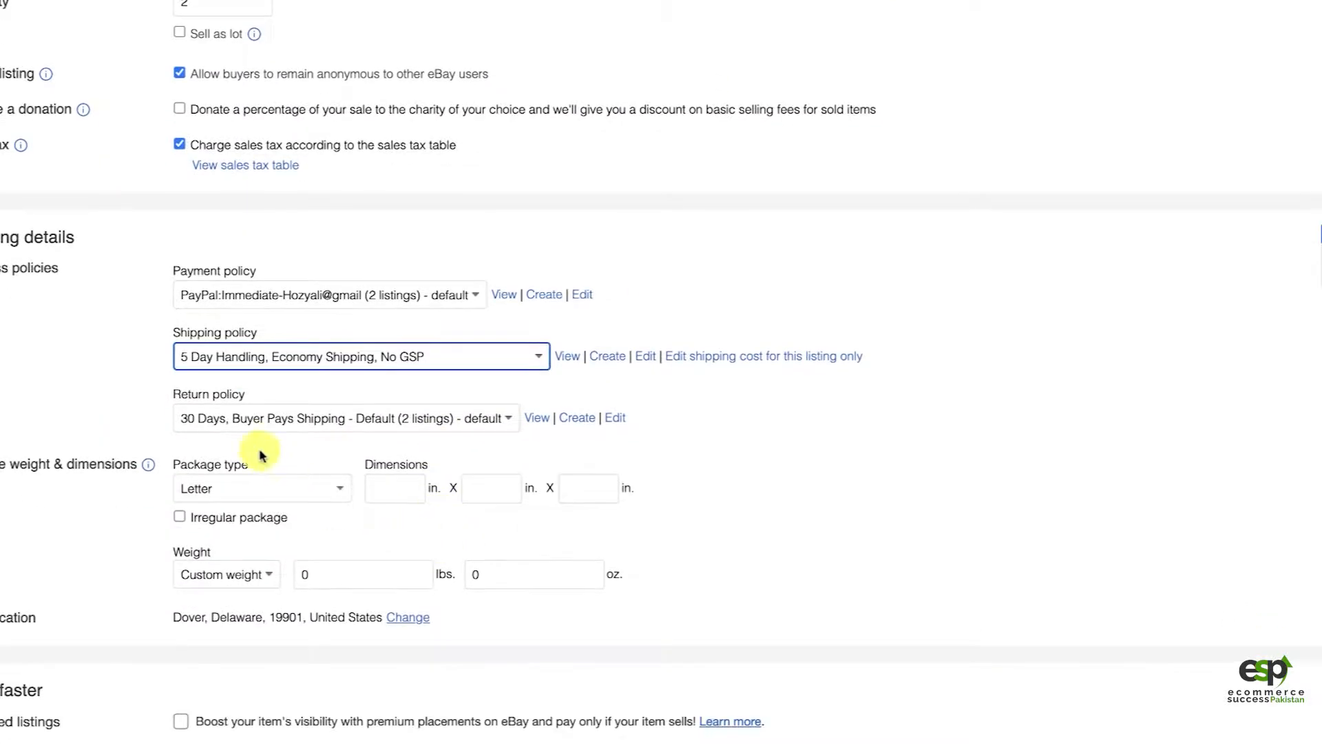
left_click(272, 418)
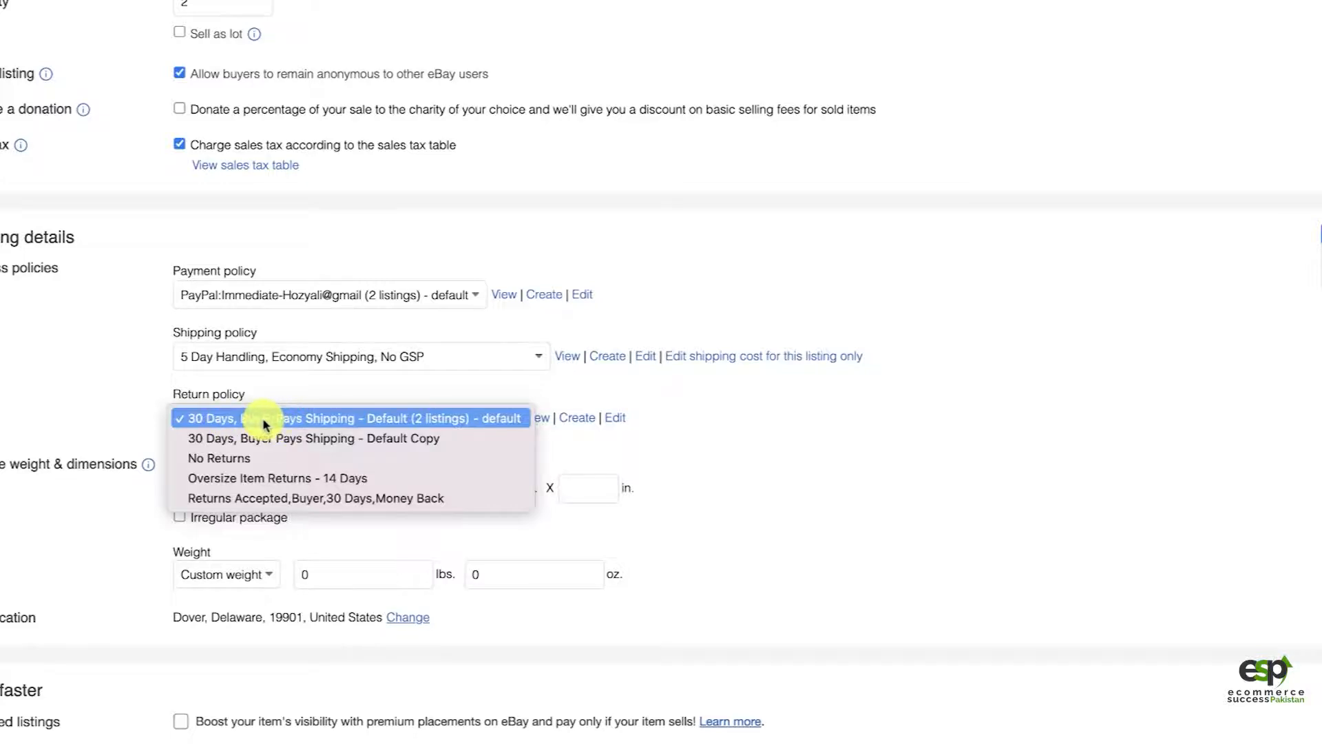
left_click(260, 421)
scroll(58, 583, "down", 2)
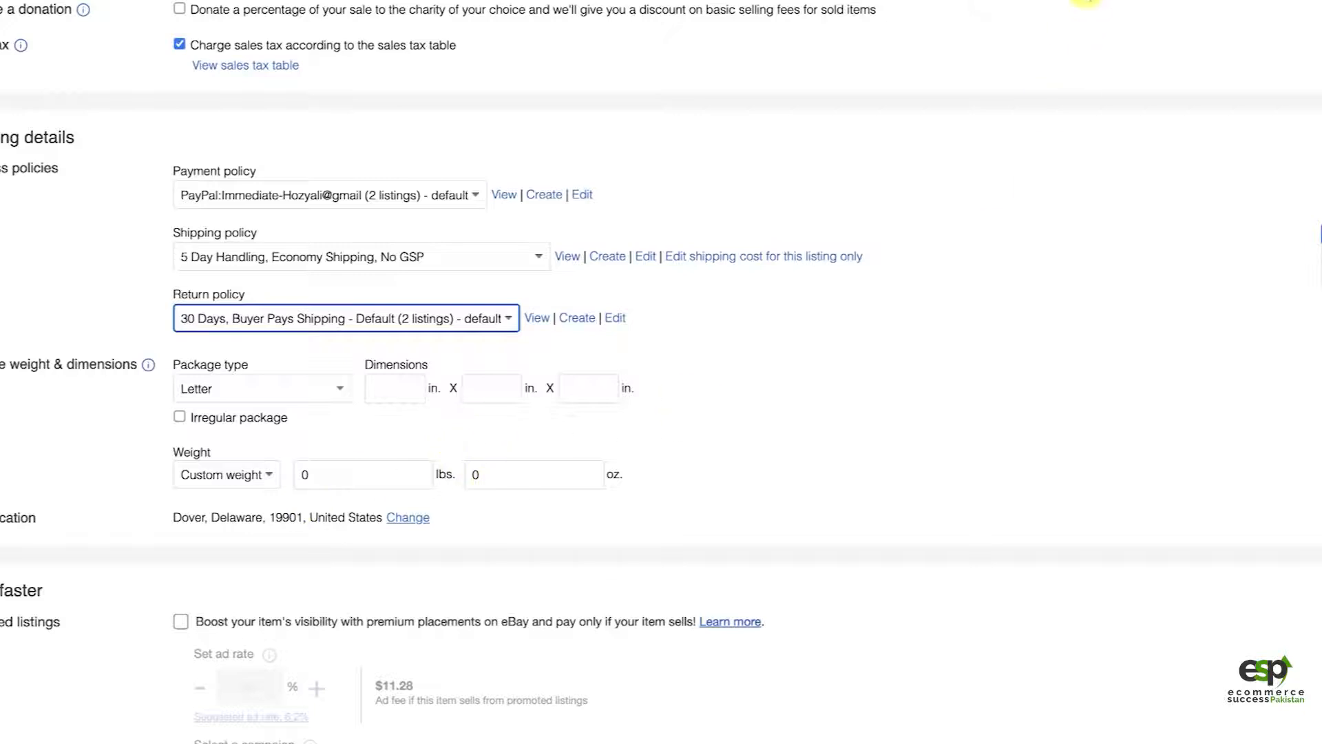
scroll(516, 551, "down", 2)
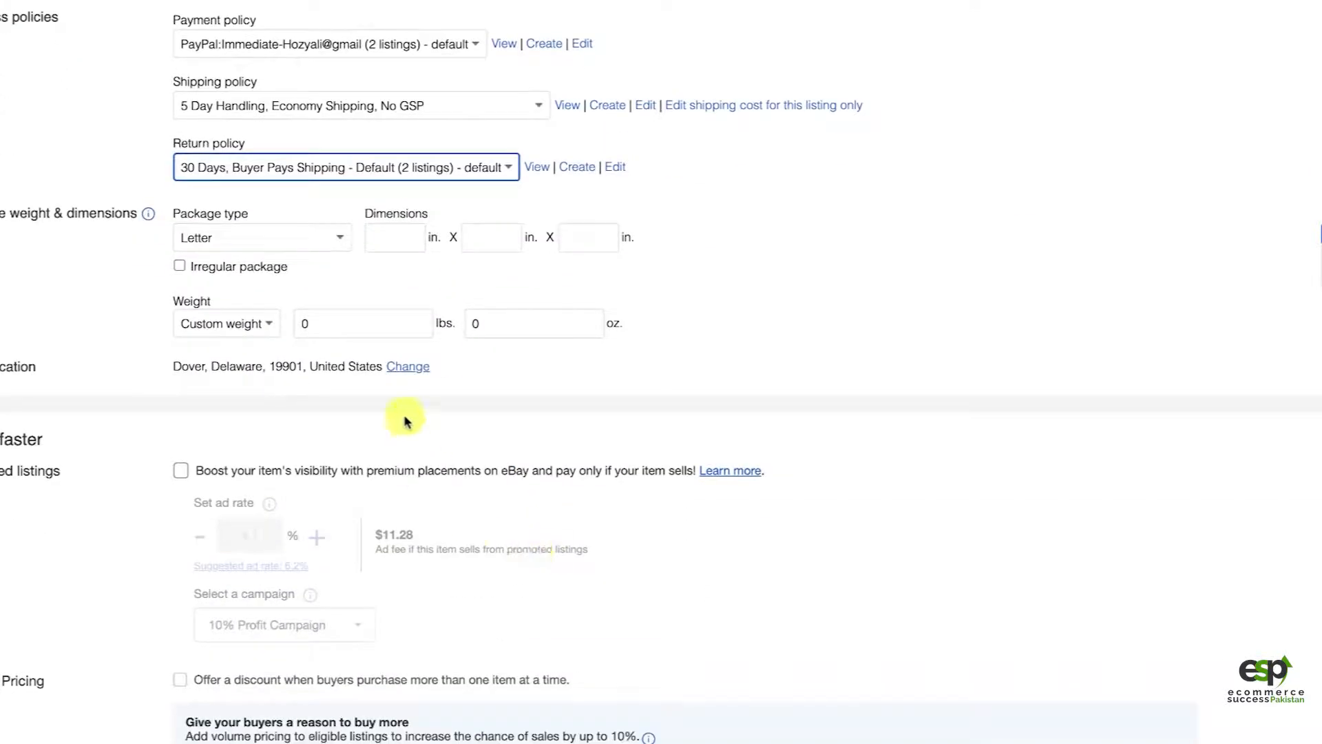
Step: Enable promoted listings for the item and apply the suggested ad rate of 6.2%
scroll(620, 544, "down", 4)
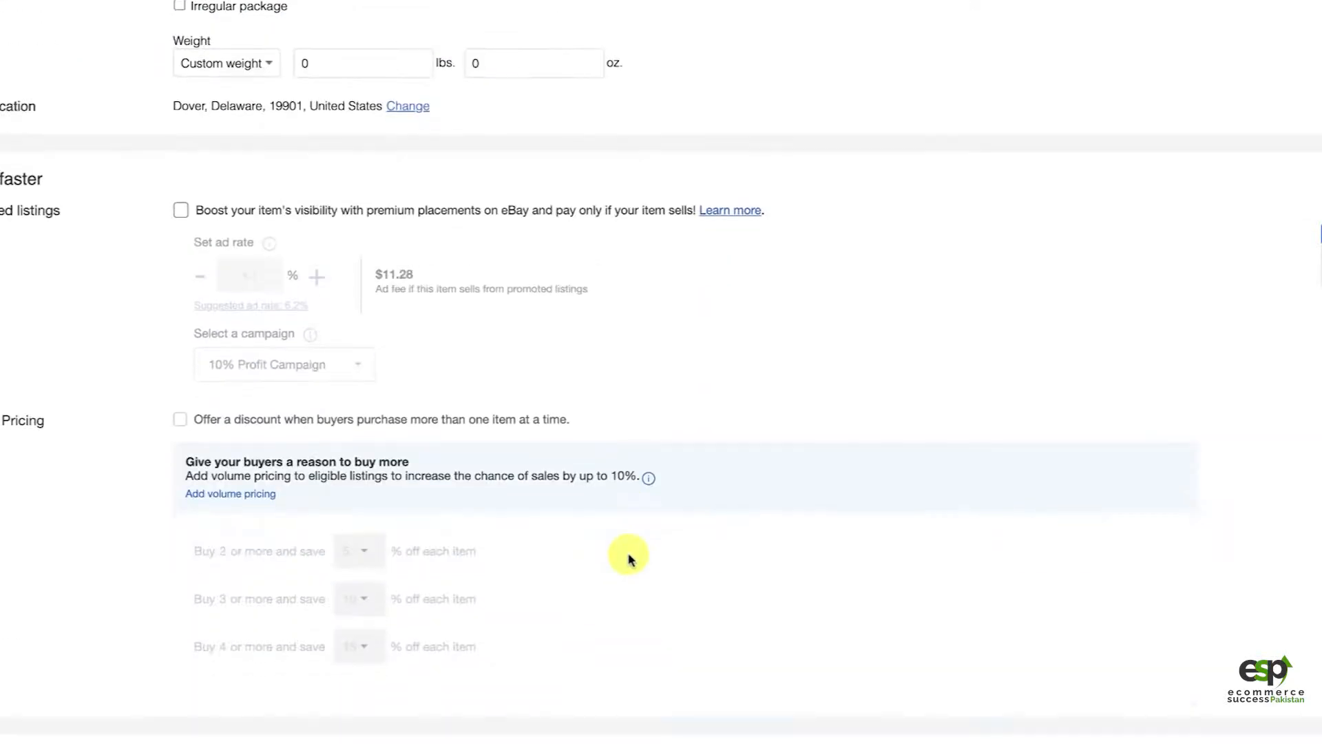
left_click(182, 214)
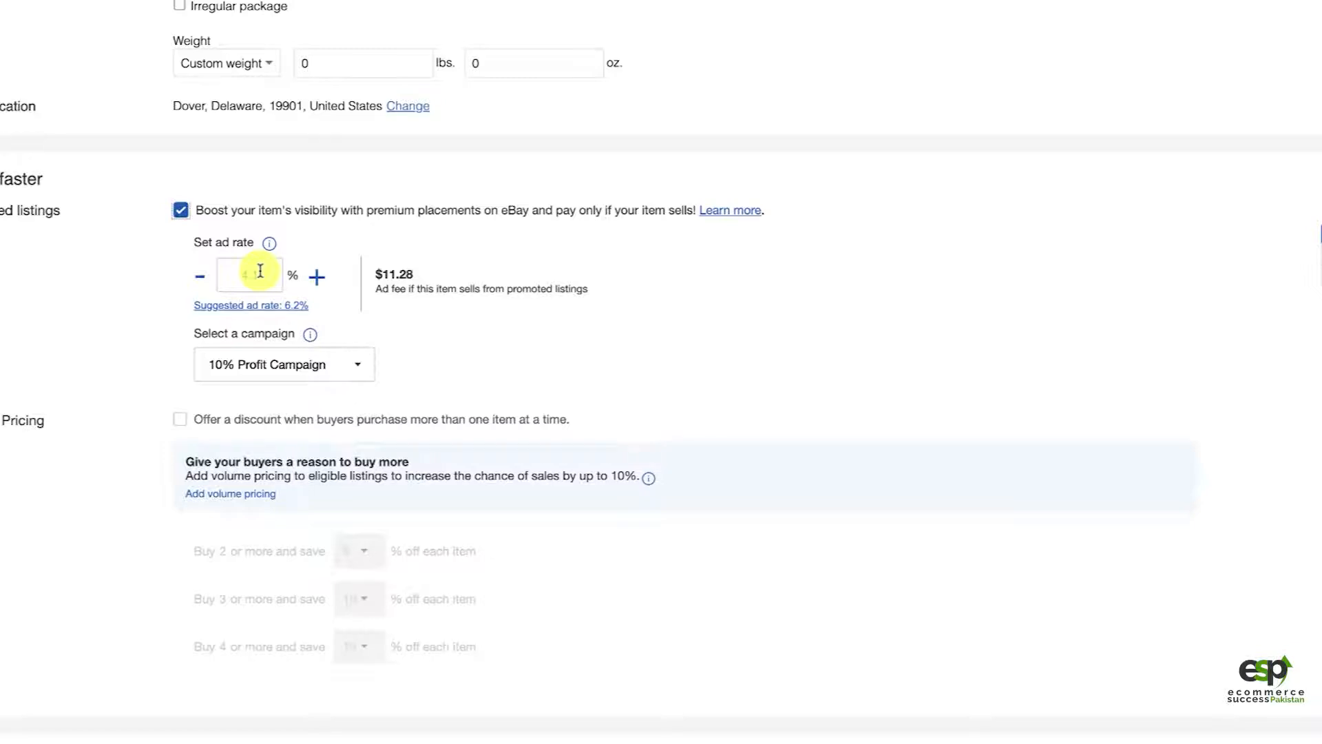
left_click_drag(266, 277, 233, 277)
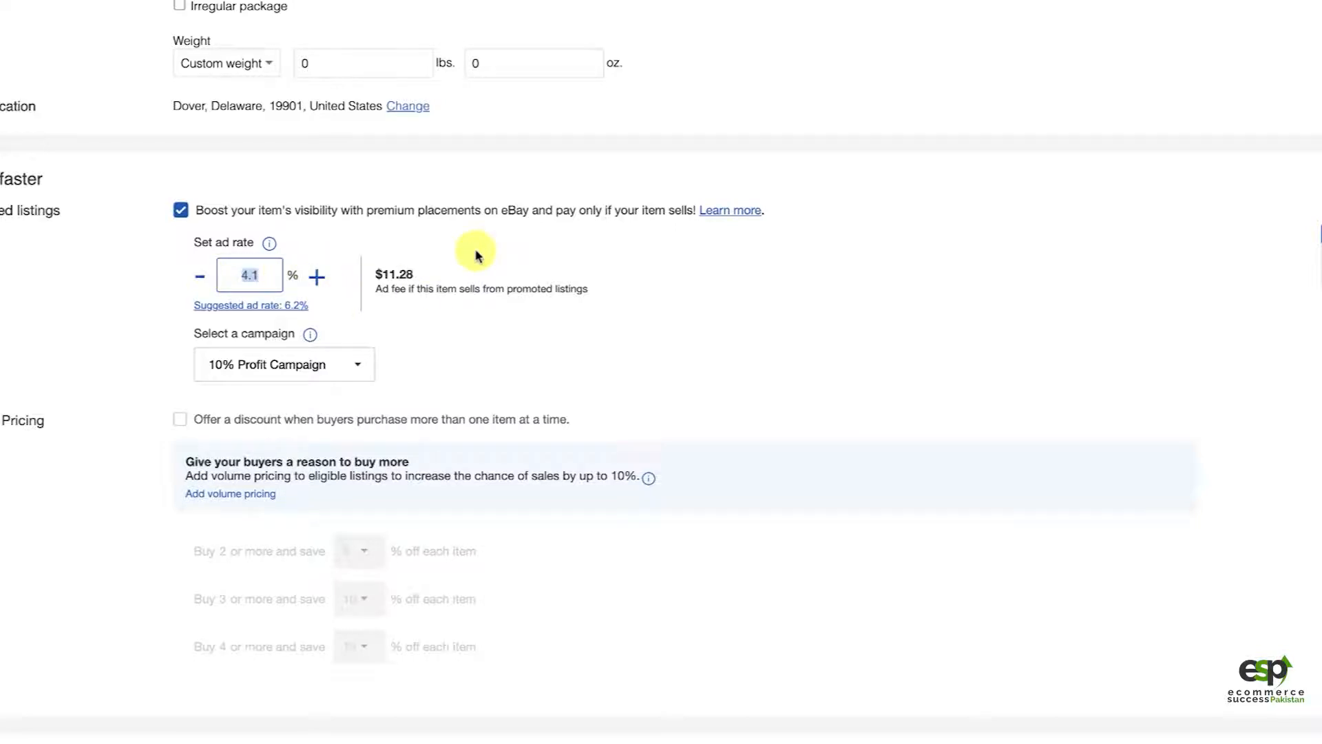
left_click(294, 310)
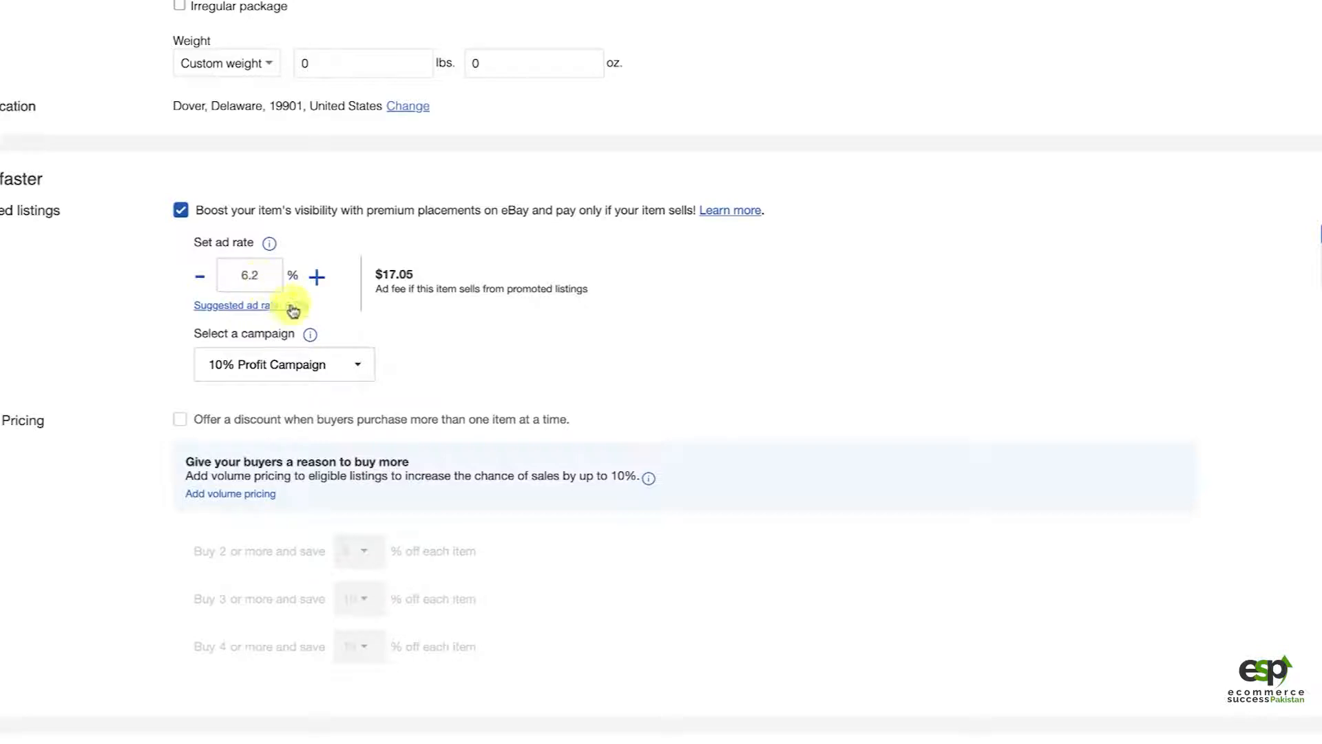
Step: Review the promoted listing's ad rate, its ad fee and the campaign selection
left_click(254, 275)
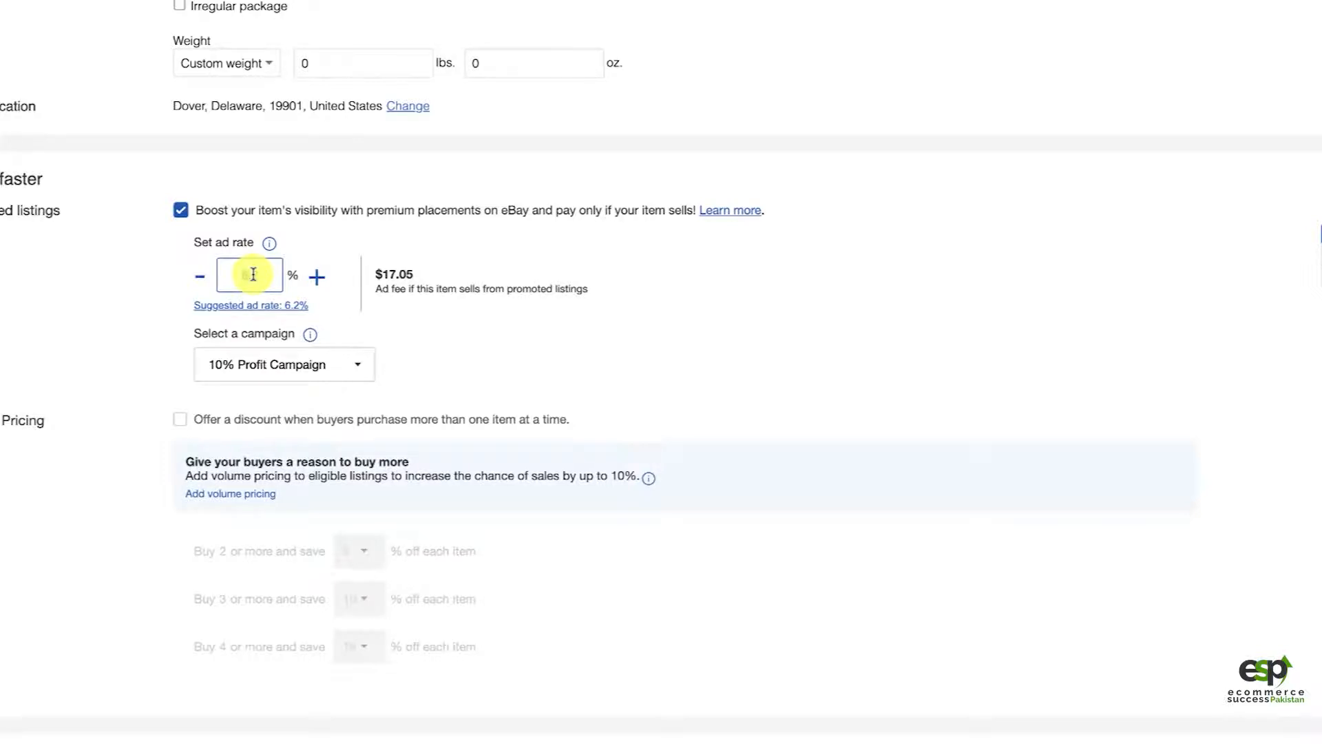
left_click(388, 275)
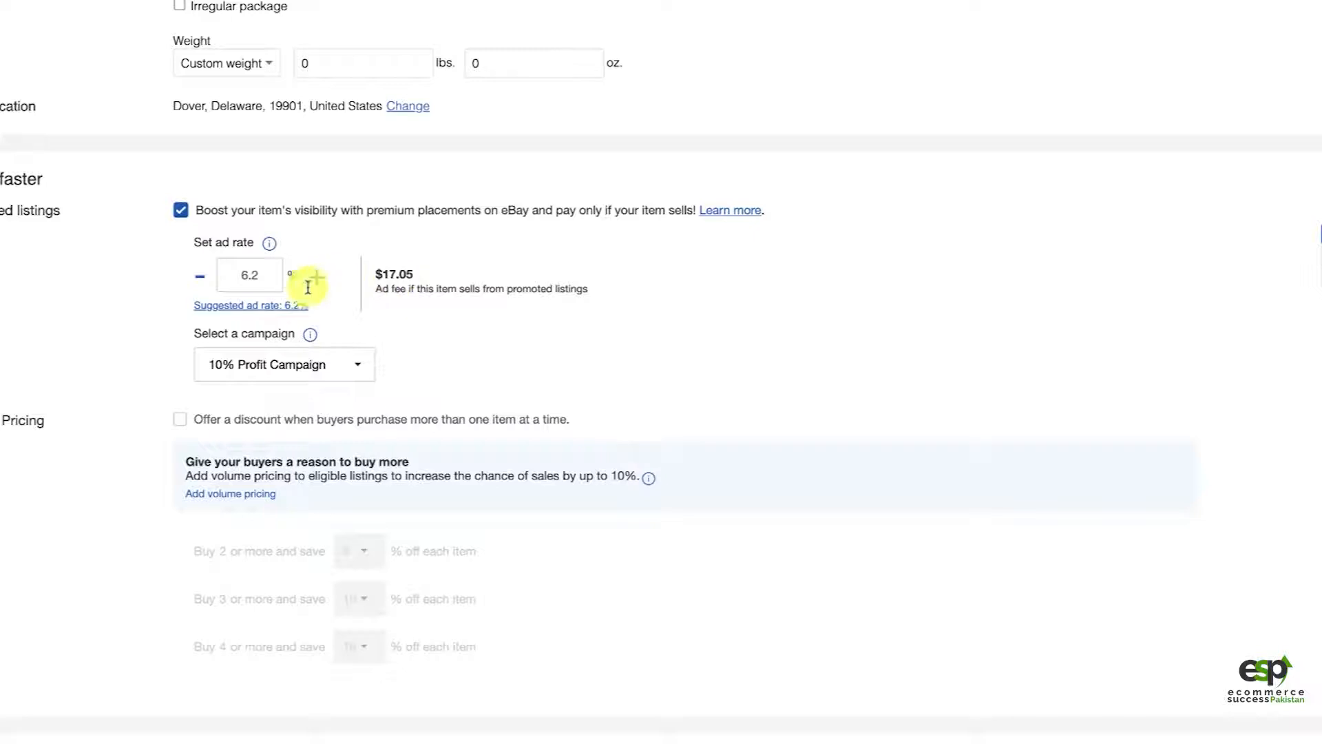
left_click_drag(260, 276, 235, 276)
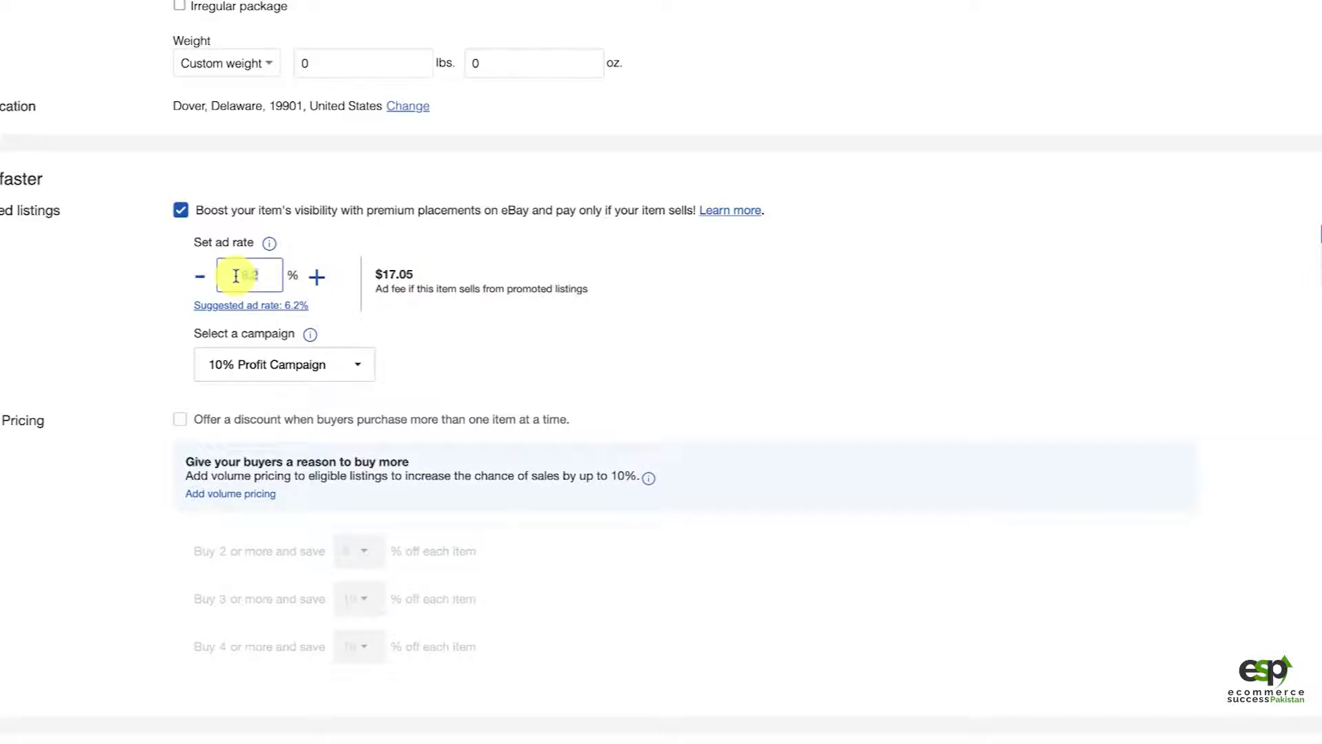
left_click(319, 370)
left_click(96, 351)
left_click(180, 212)
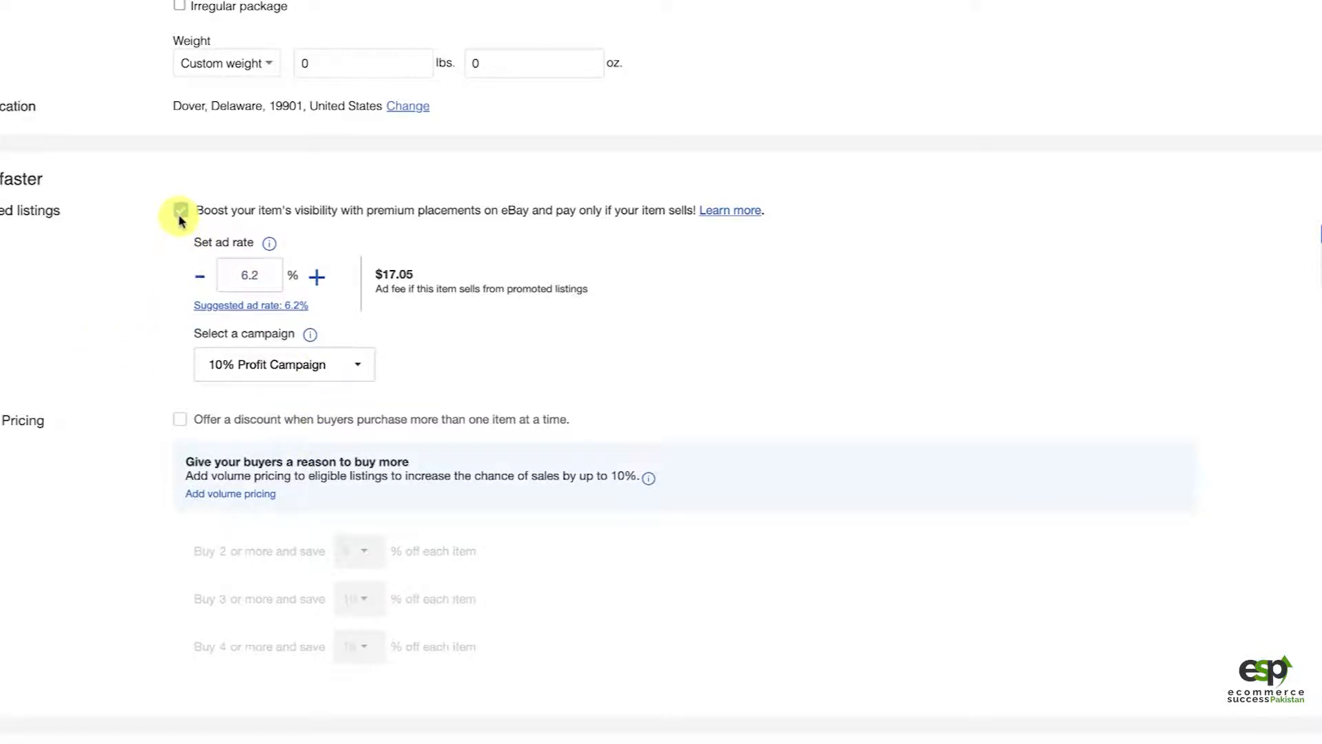
Step: Try the volume pricing discount for buyers of several items, inspect its discount tiers, and turn it back off
left_click(180, 420)
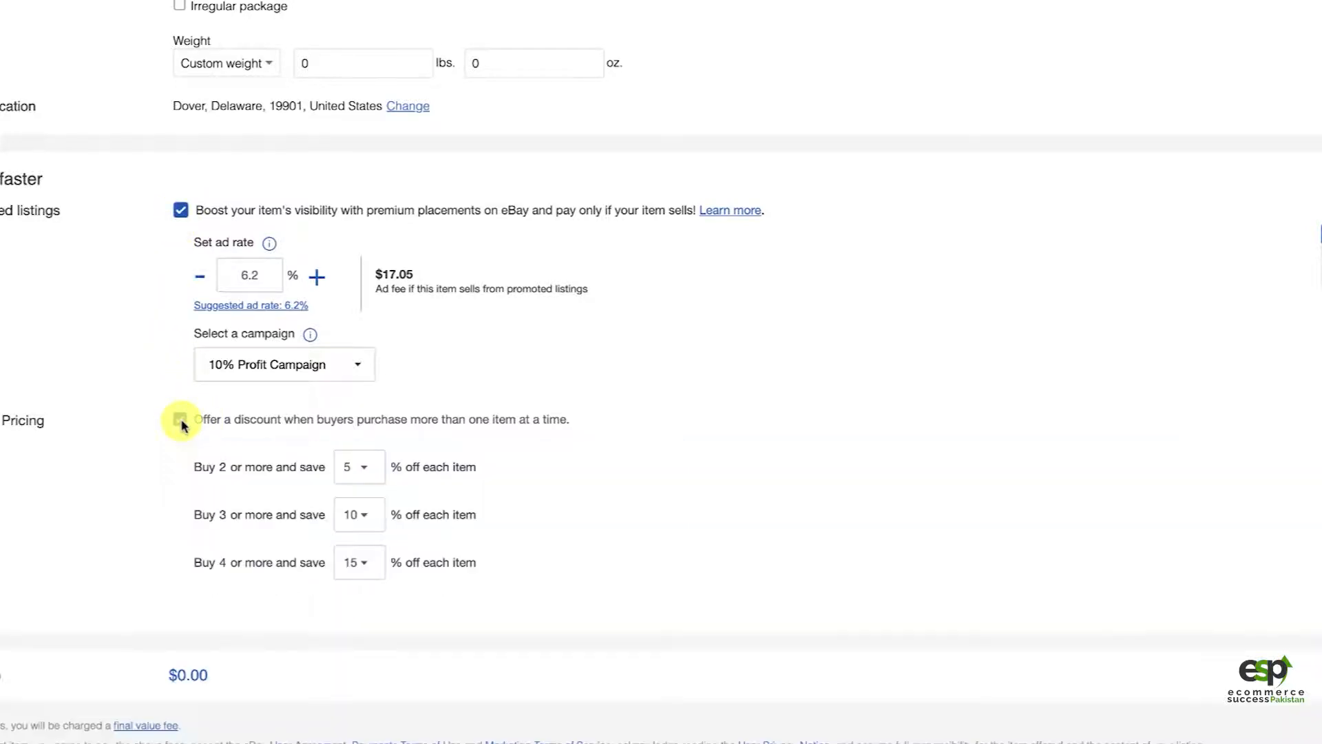
left_click(364, 468)
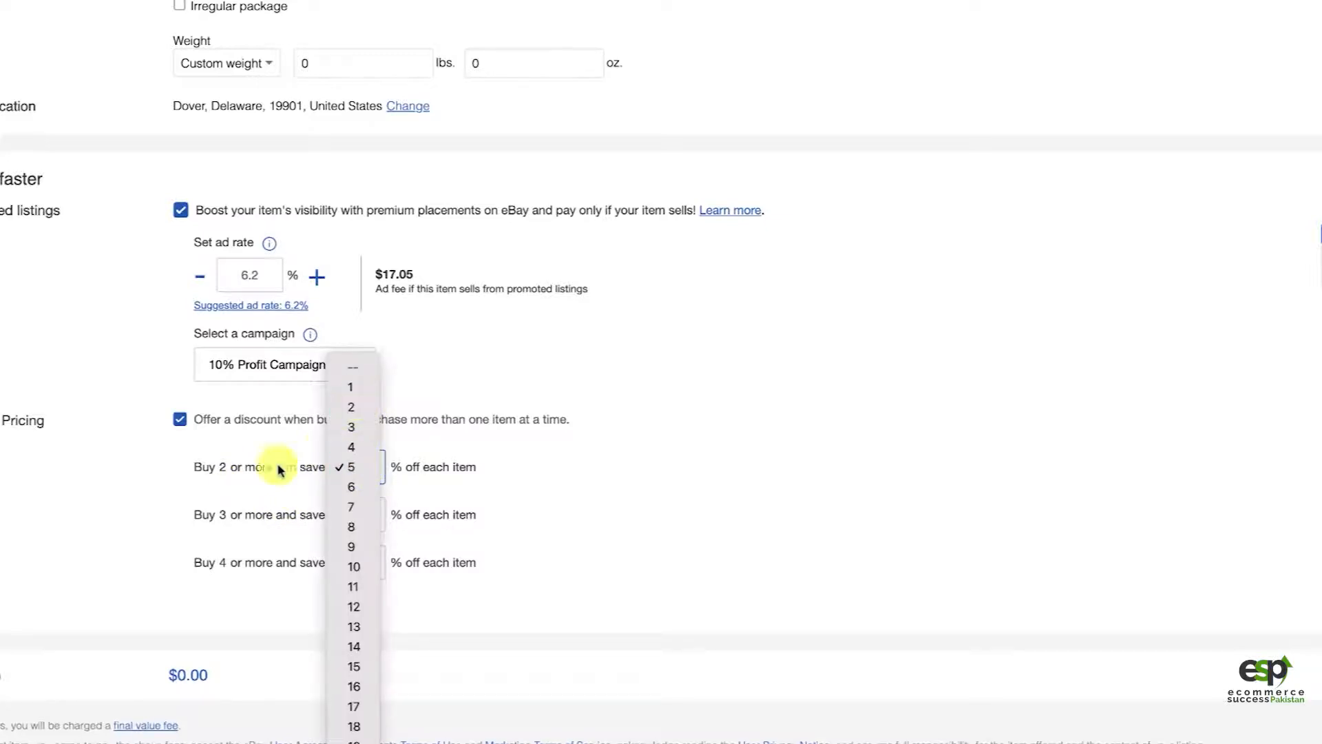
left_click(248, 479)
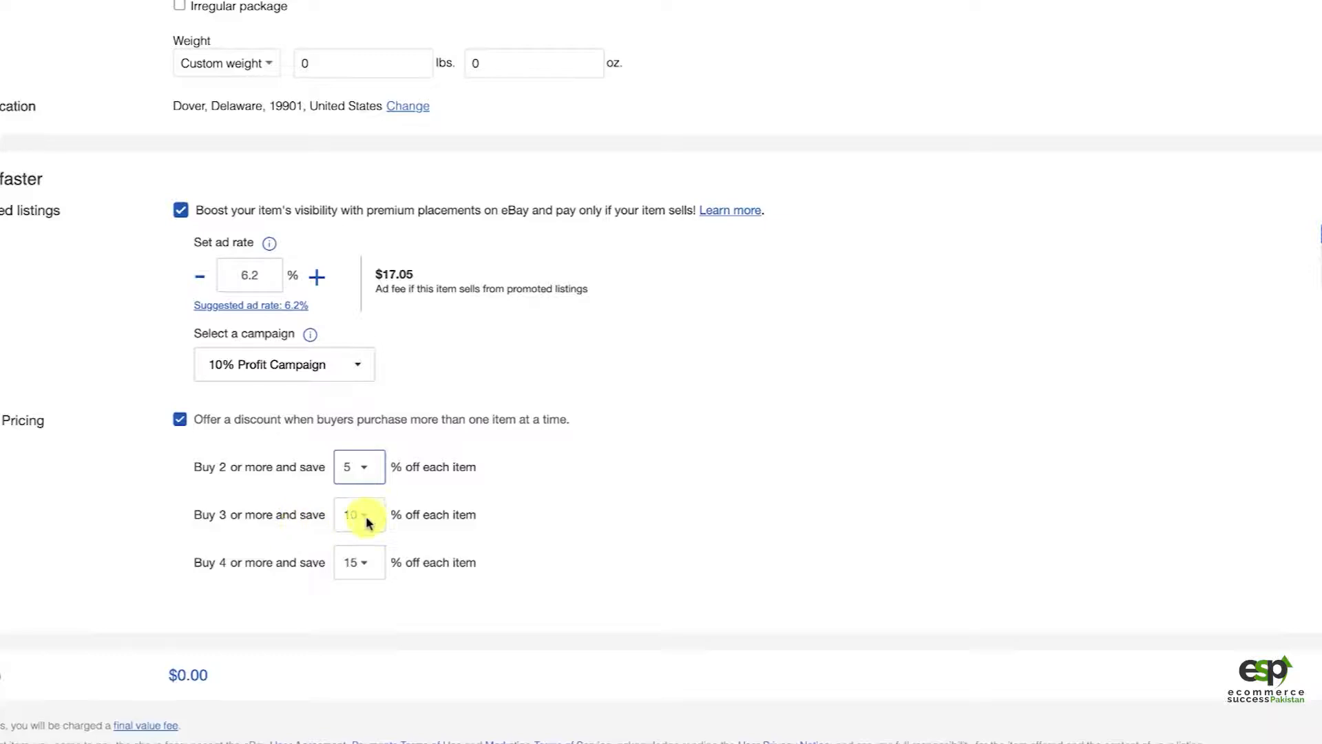
left_click(362, 521)
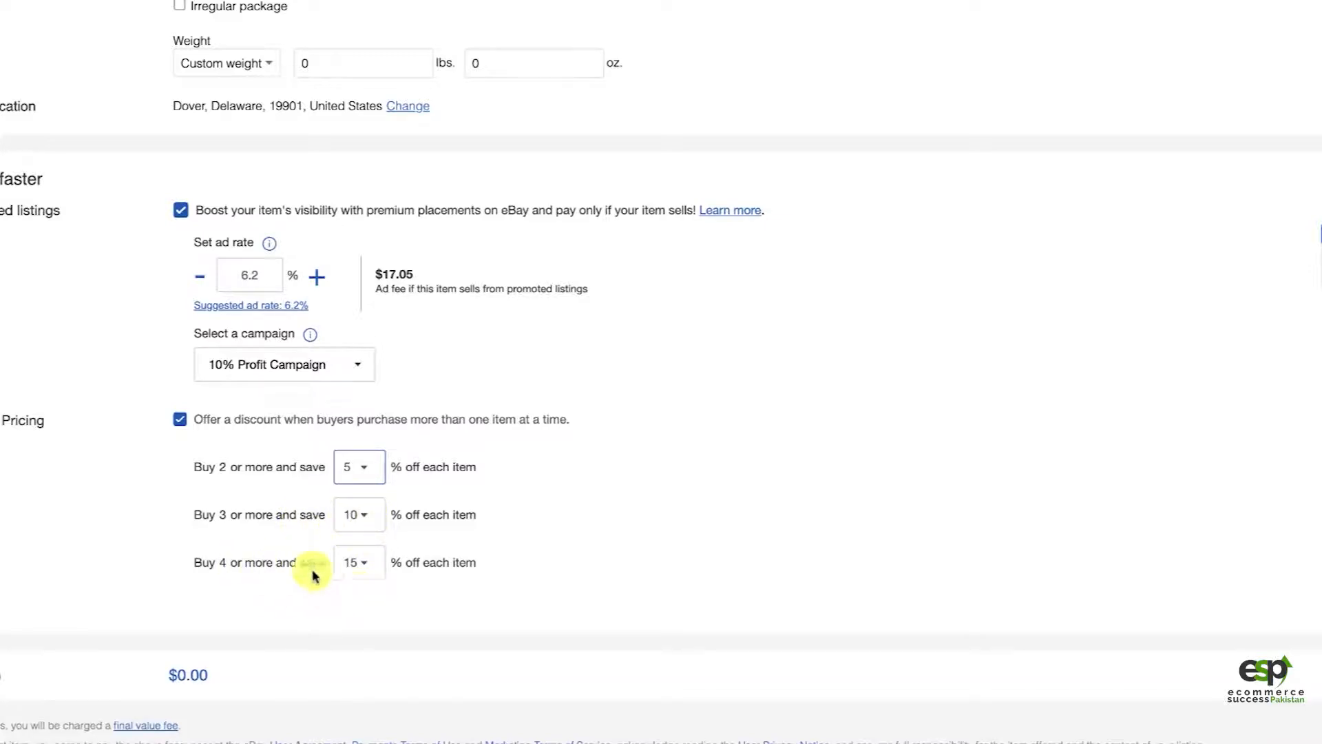
left_click(179, 420)
scroll(294, 546, "down", 2)
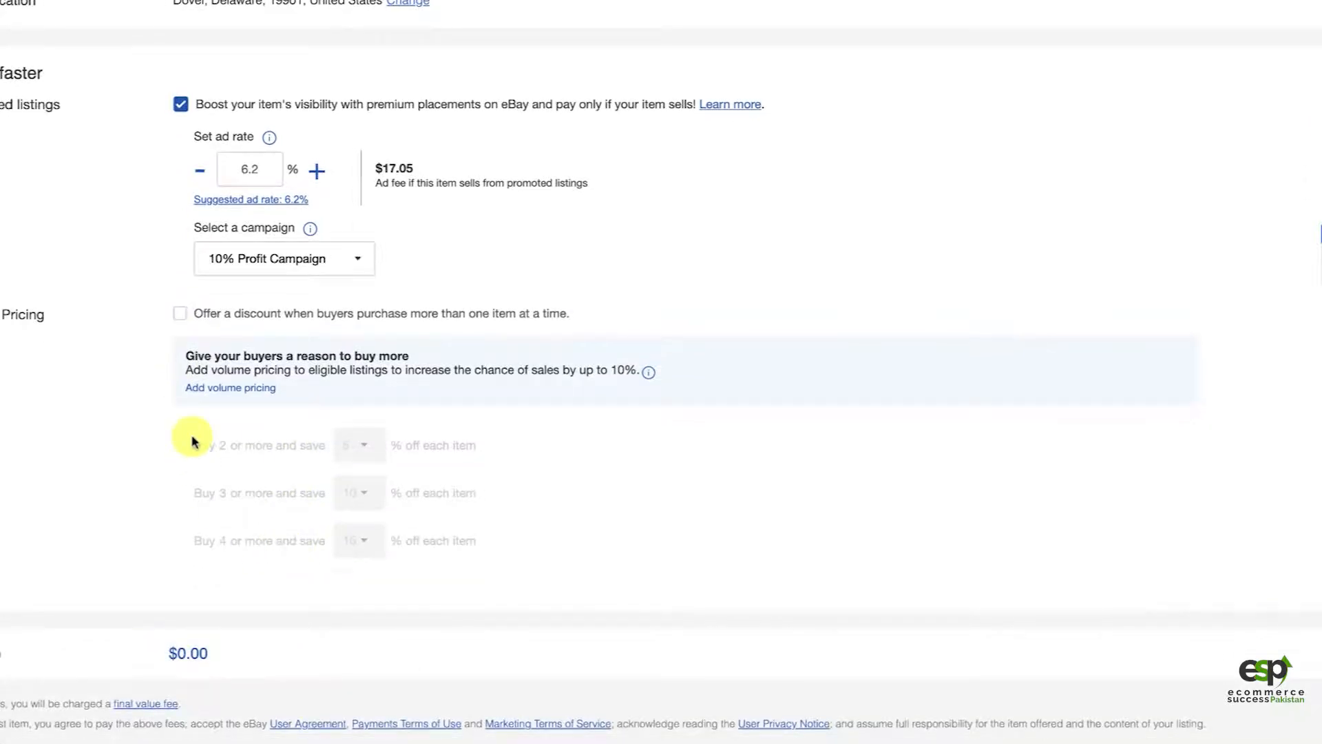
Step: Set the Buy It Now price to $299.00 and check the resulting ad fee for the promoted listing
scroll(173, 347, "up", 1)
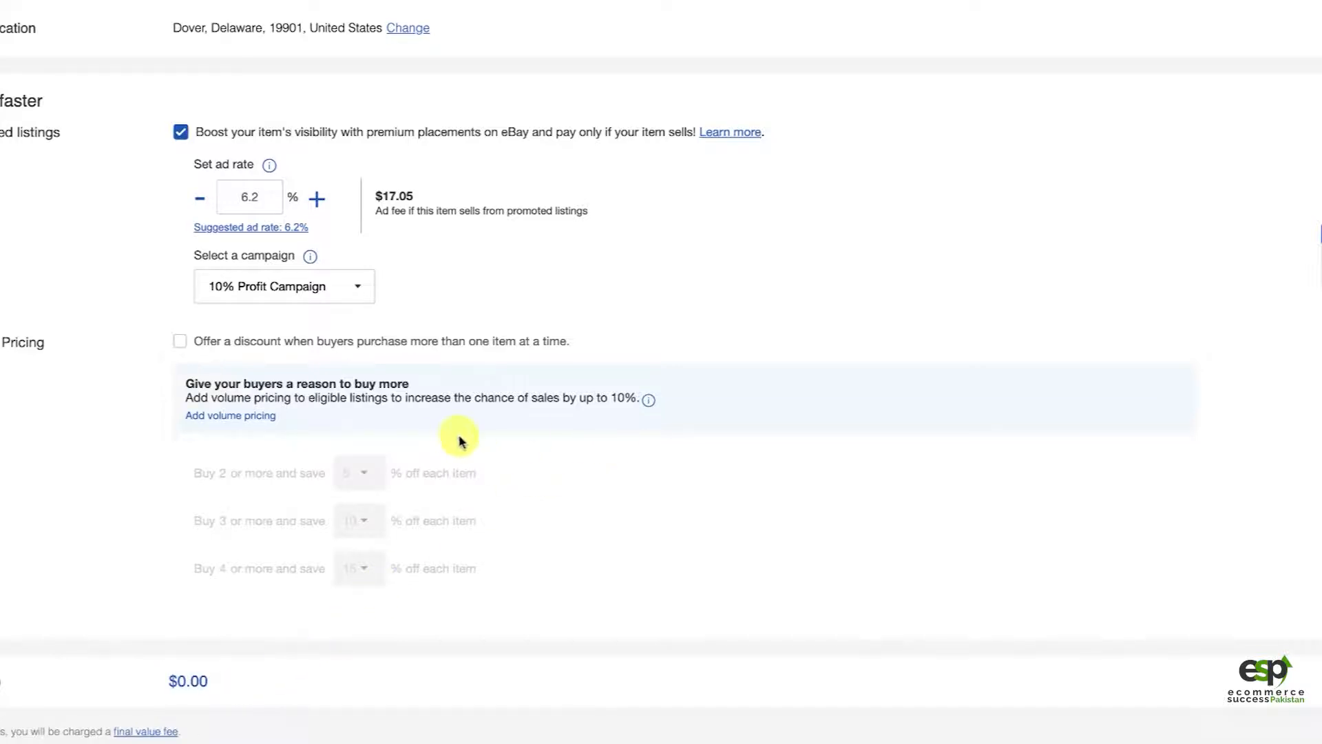
scroll(447, 262, "up", 3)
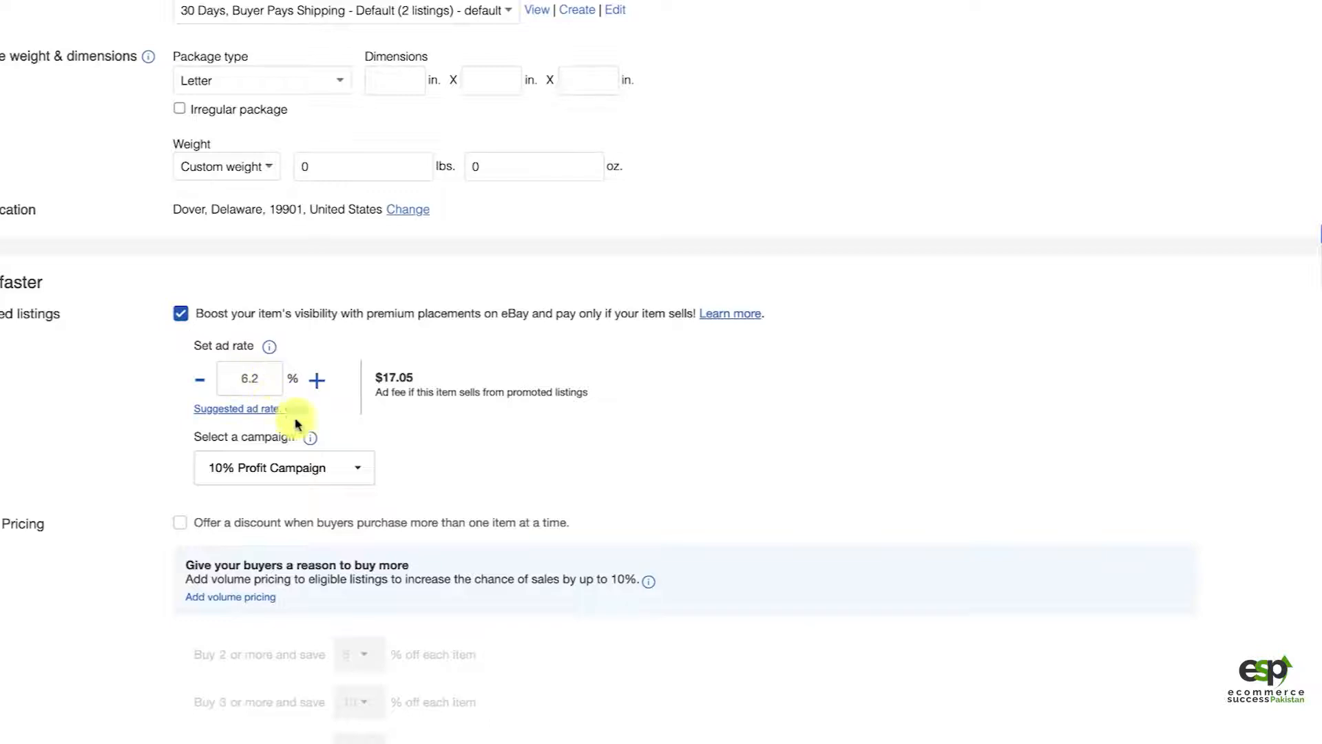
scroll(348, 324, "up", 4)
scroll(349, 327, "up", 8)
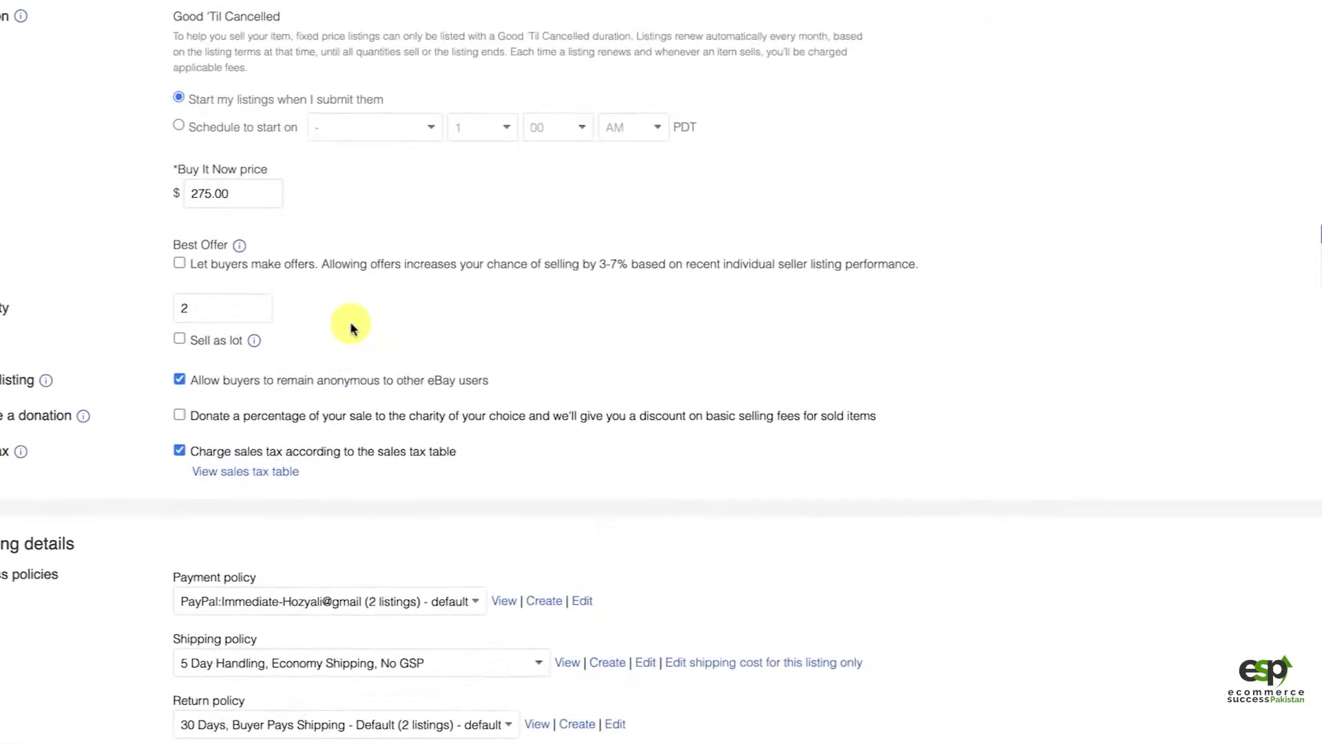
left_click(209, 265)
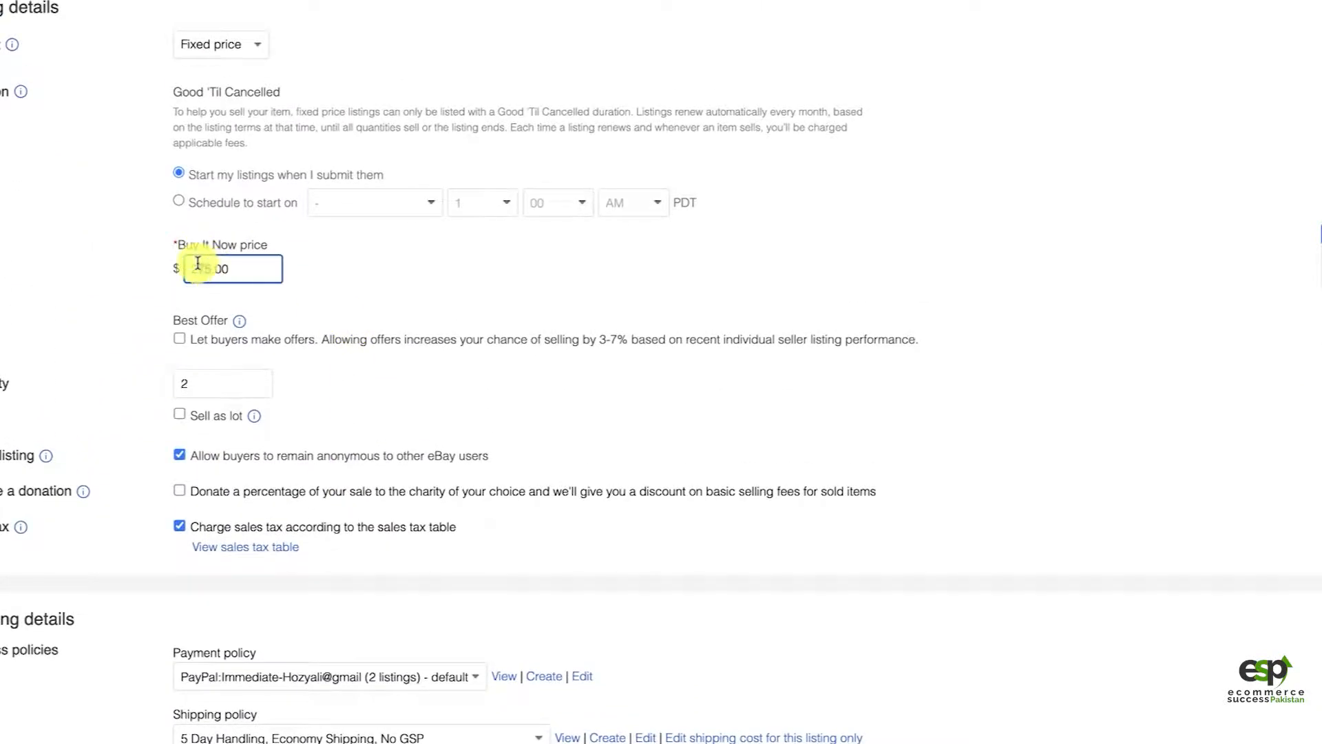
type("299")
left_click(325, 278)
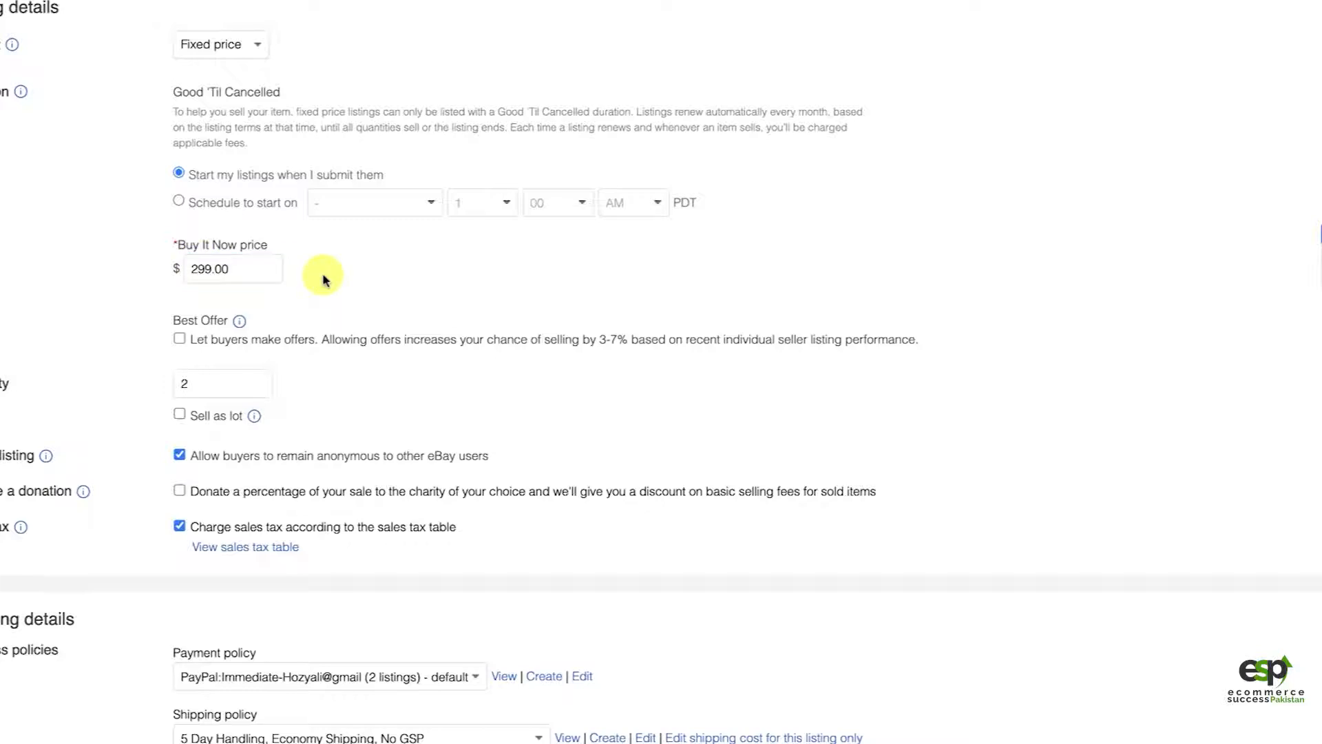
scroll(461, 341, "down", 12)
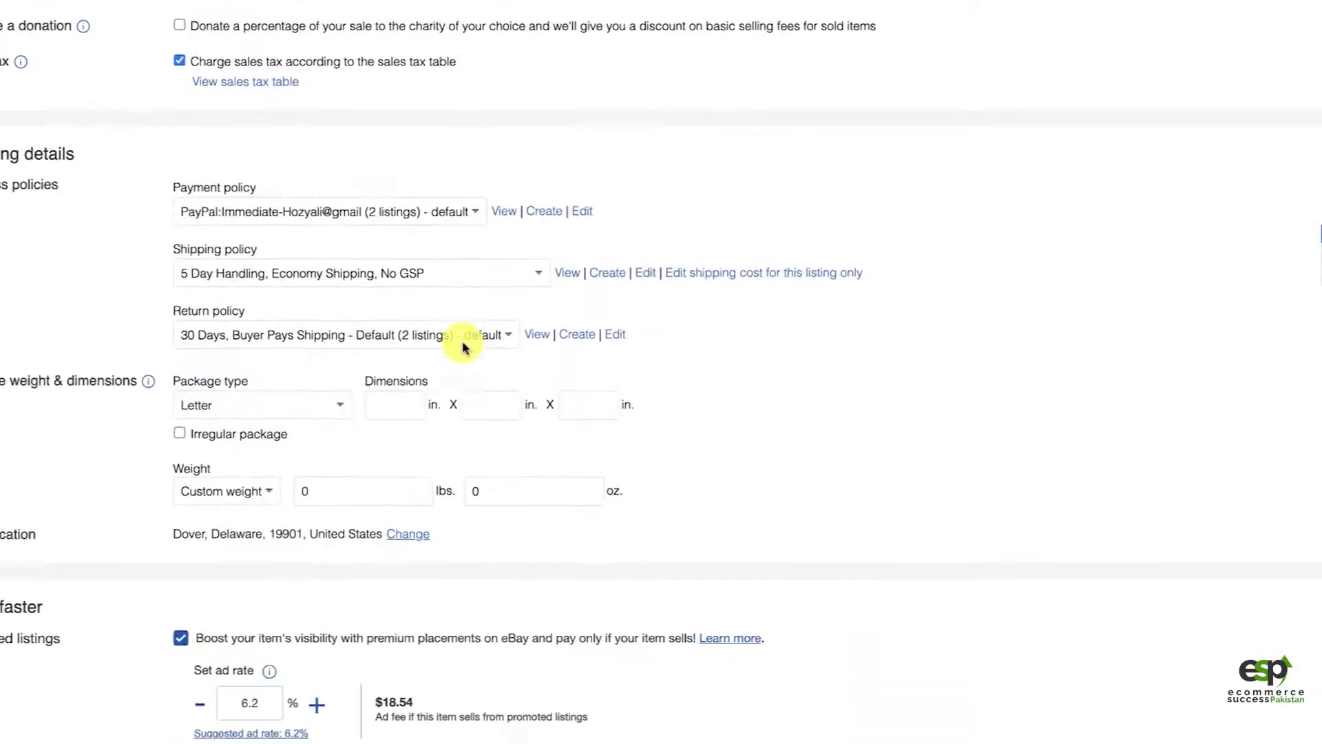
scroll(441, 262, "up", 3)
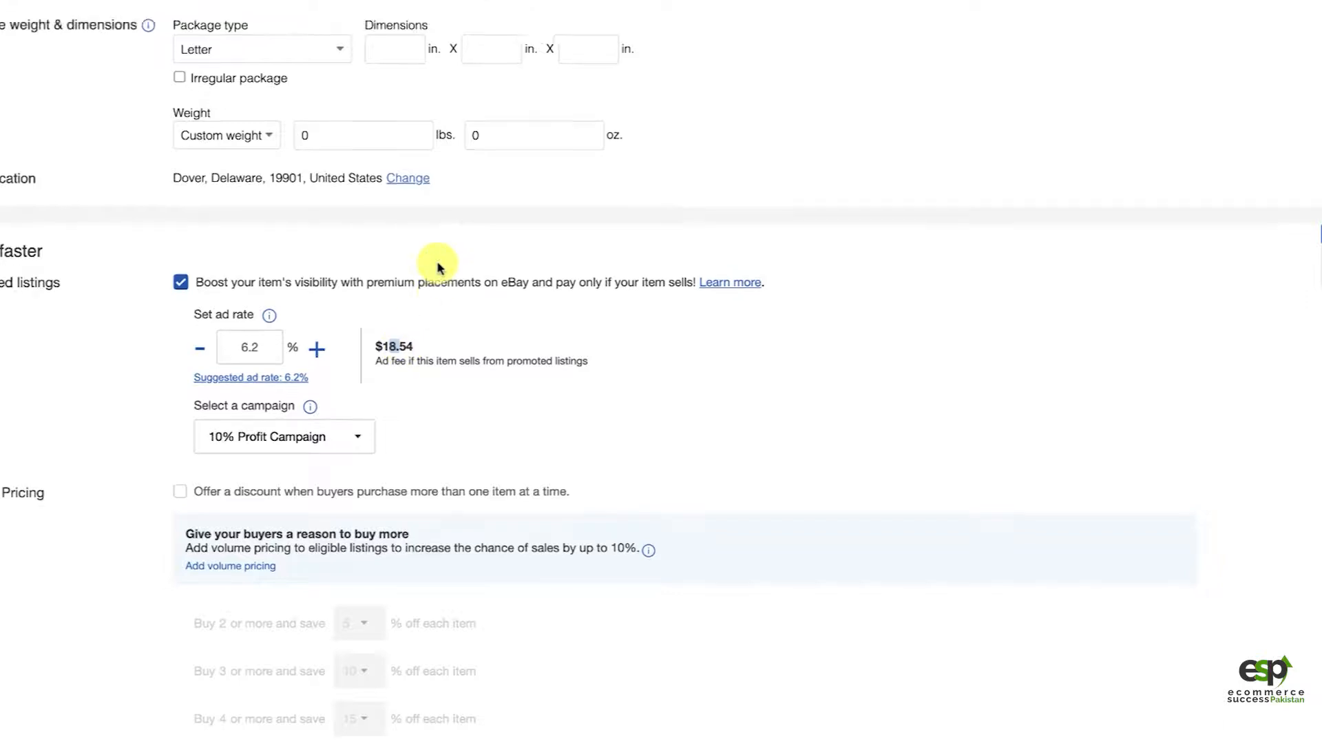
Step: Rearrange the listing photos by moving the angled basket view, followed by the front basket view, to the main photo position
scroll(672, 230, "up", 10)
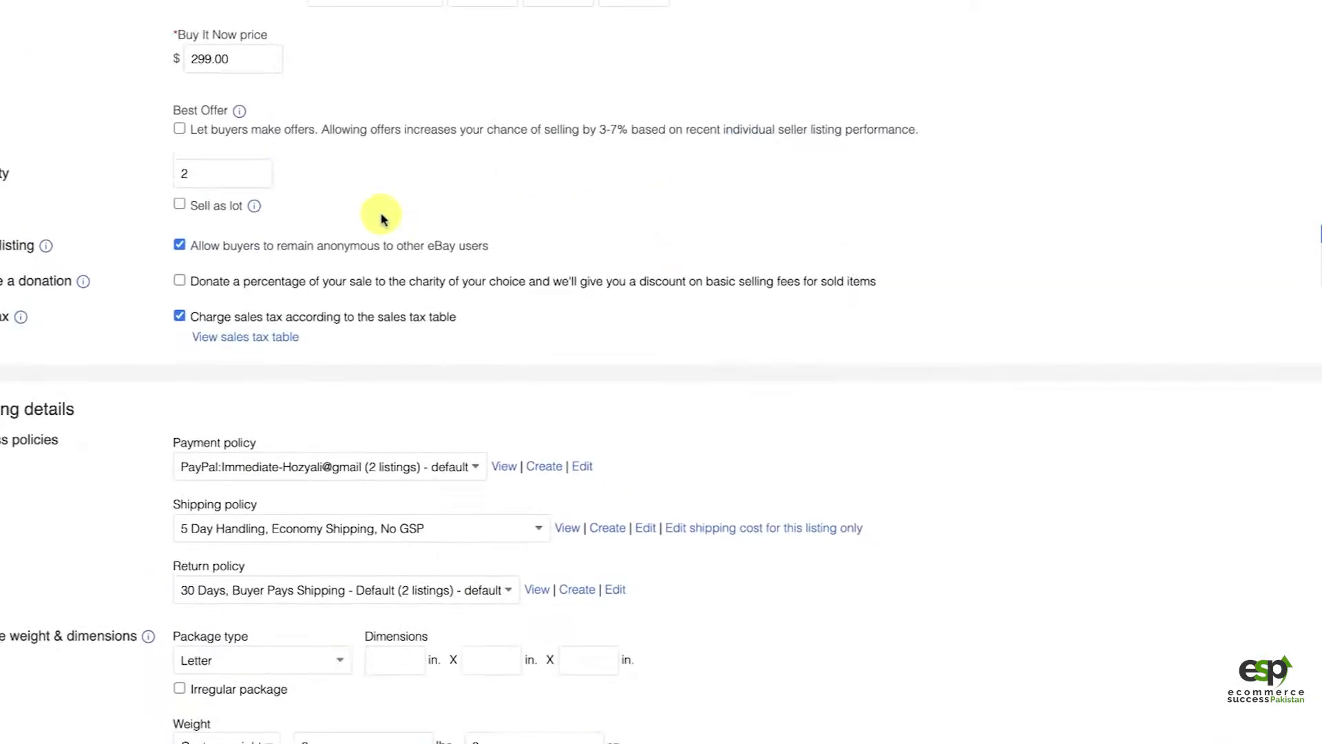
scroll(402, 310, "up", 10)
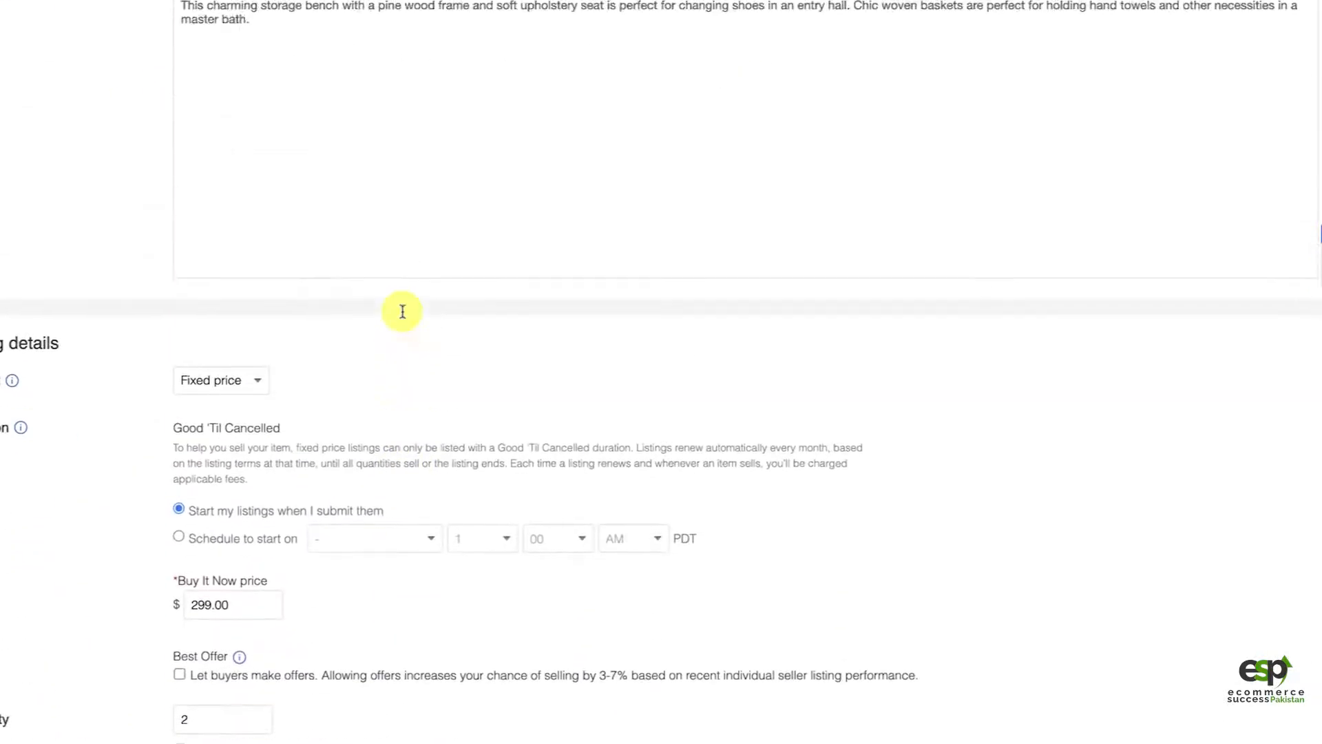
scroll(420, 165, "up", 15)
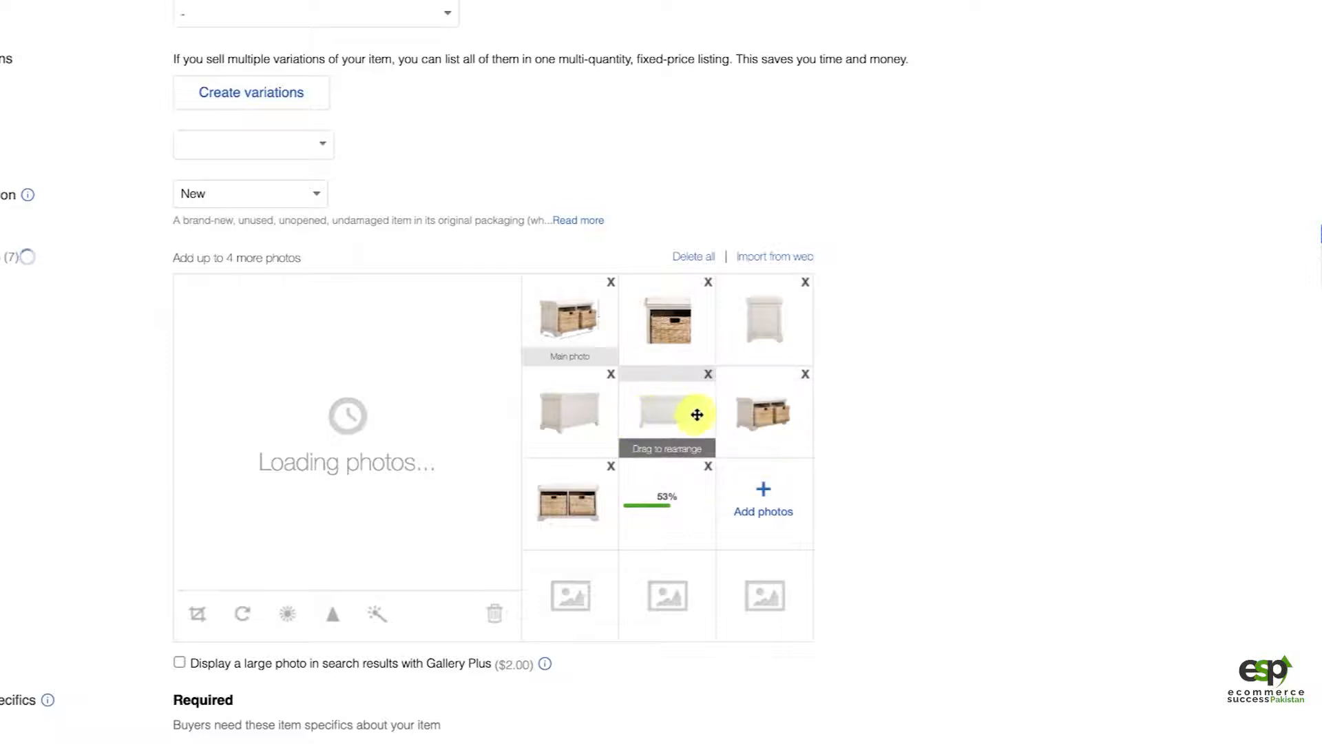
left_click_drag(760, 416, 564, 341)
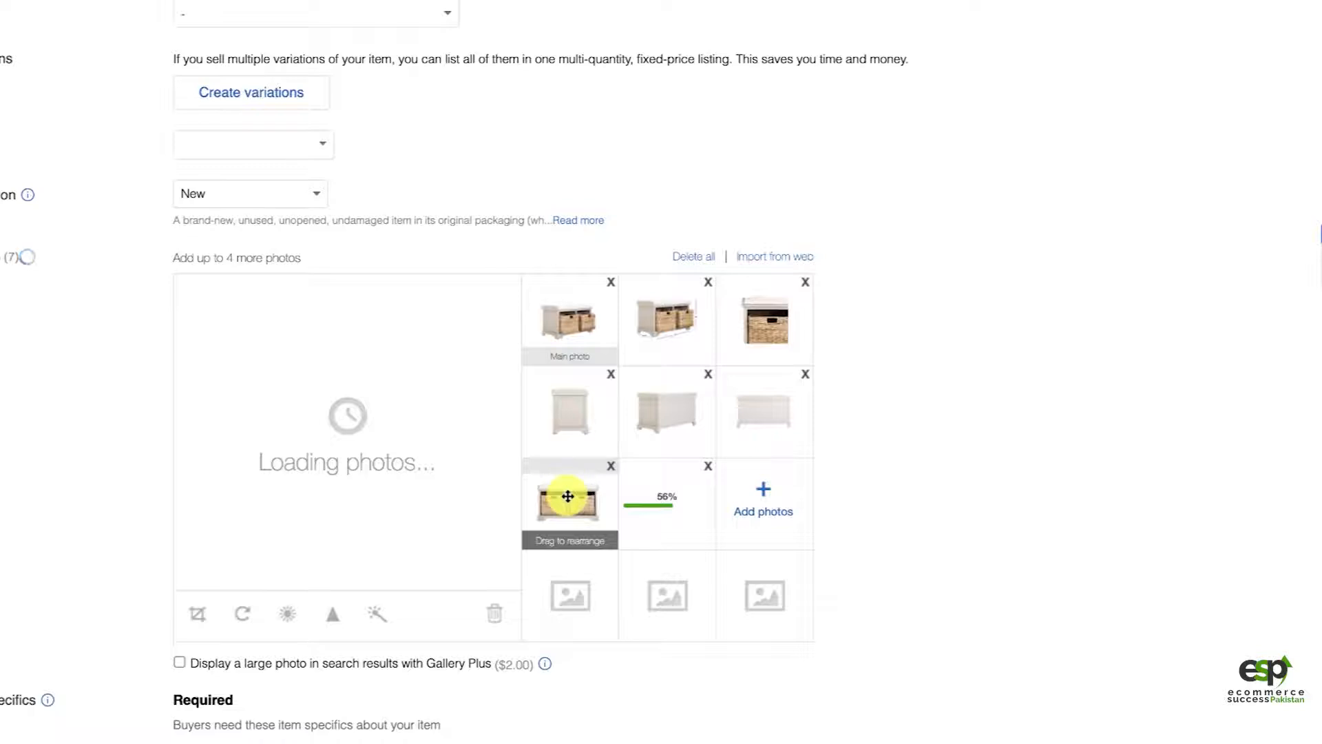
left_click_drag(561, 496, 544, 313)
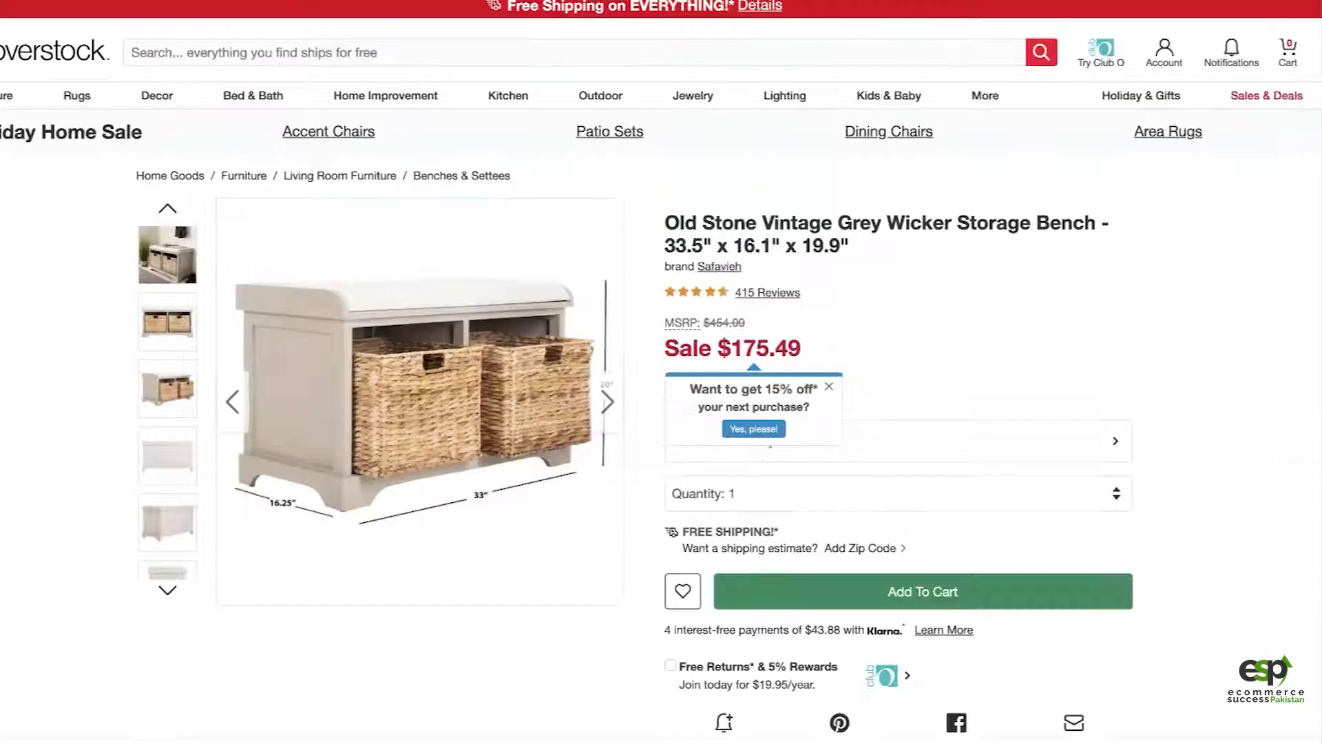
Step: Copy "Storage Bench" from the Overstock product title, search for it in Title Builder, and review the suggested title keywords
left_click_drag(665, 222, 797, 227)
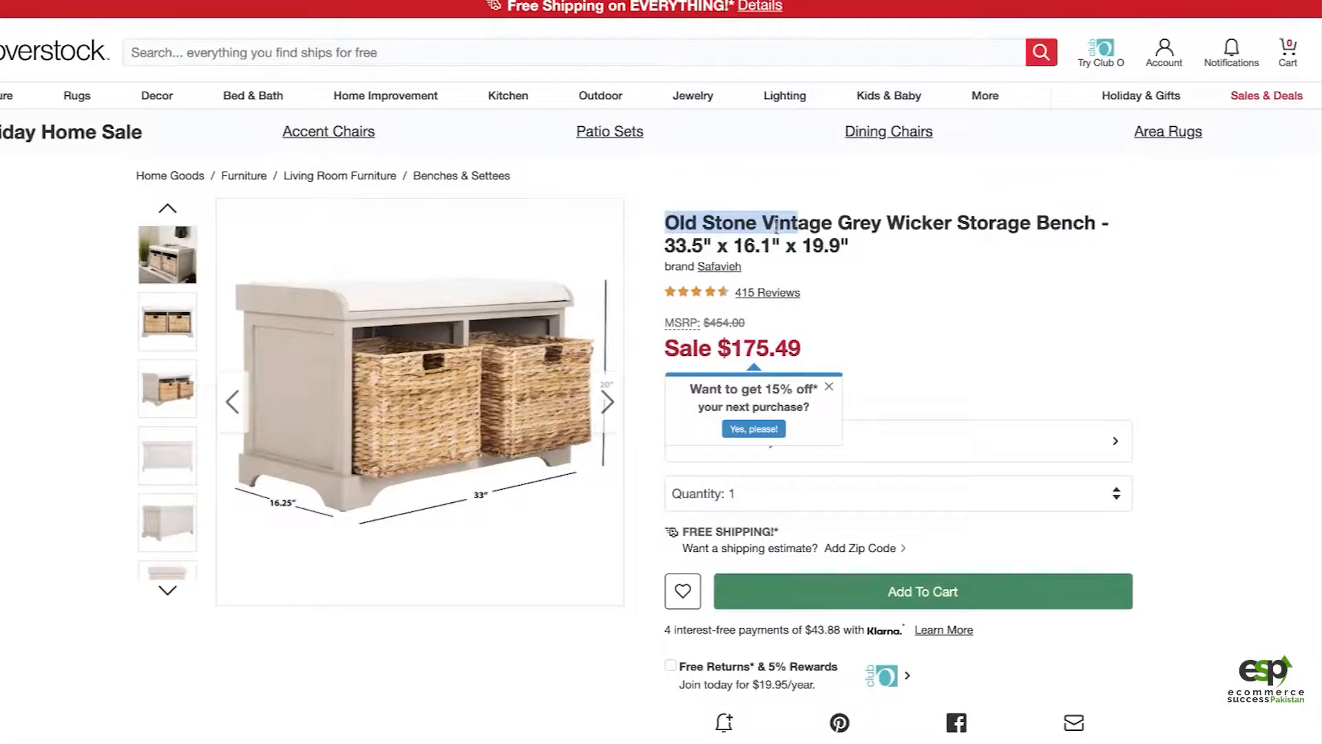
left_click(776, 227)
left_click_drag(959, 221, 1099, 224)
key("ctrl+c")
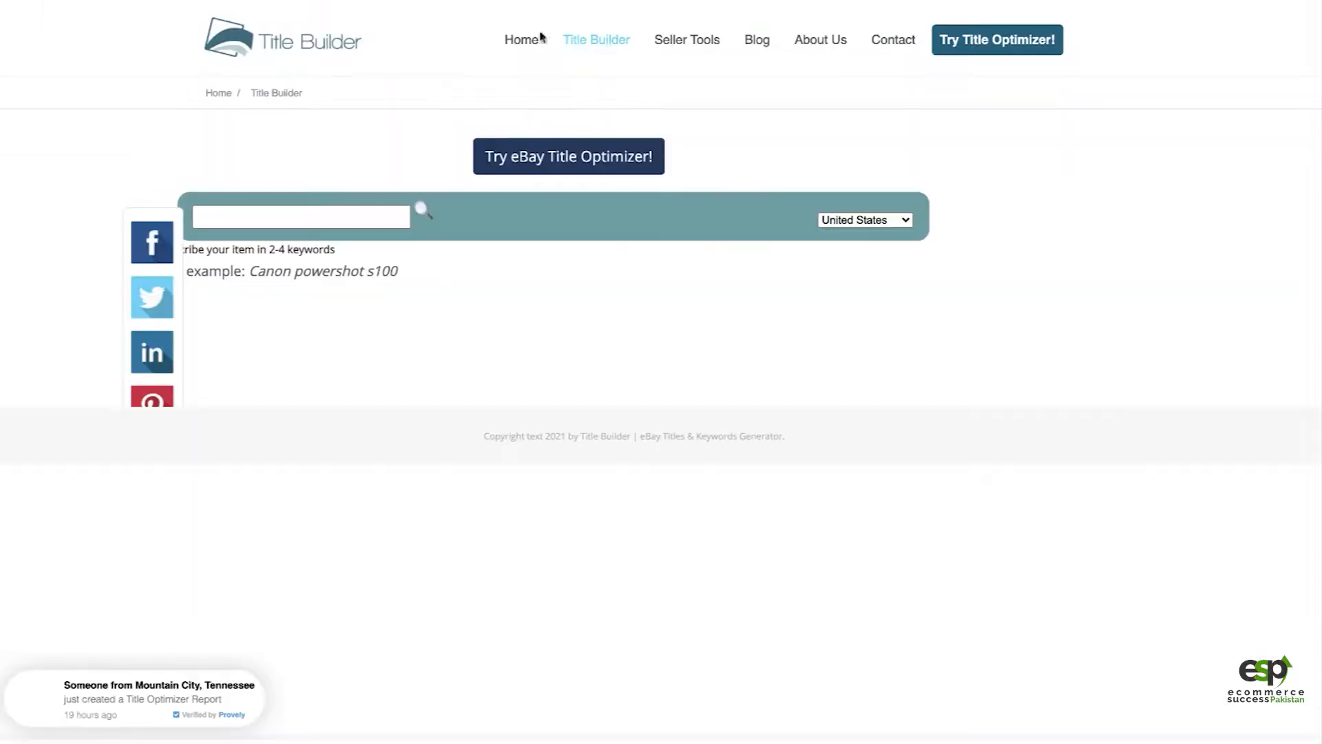
left_click(354, 215)
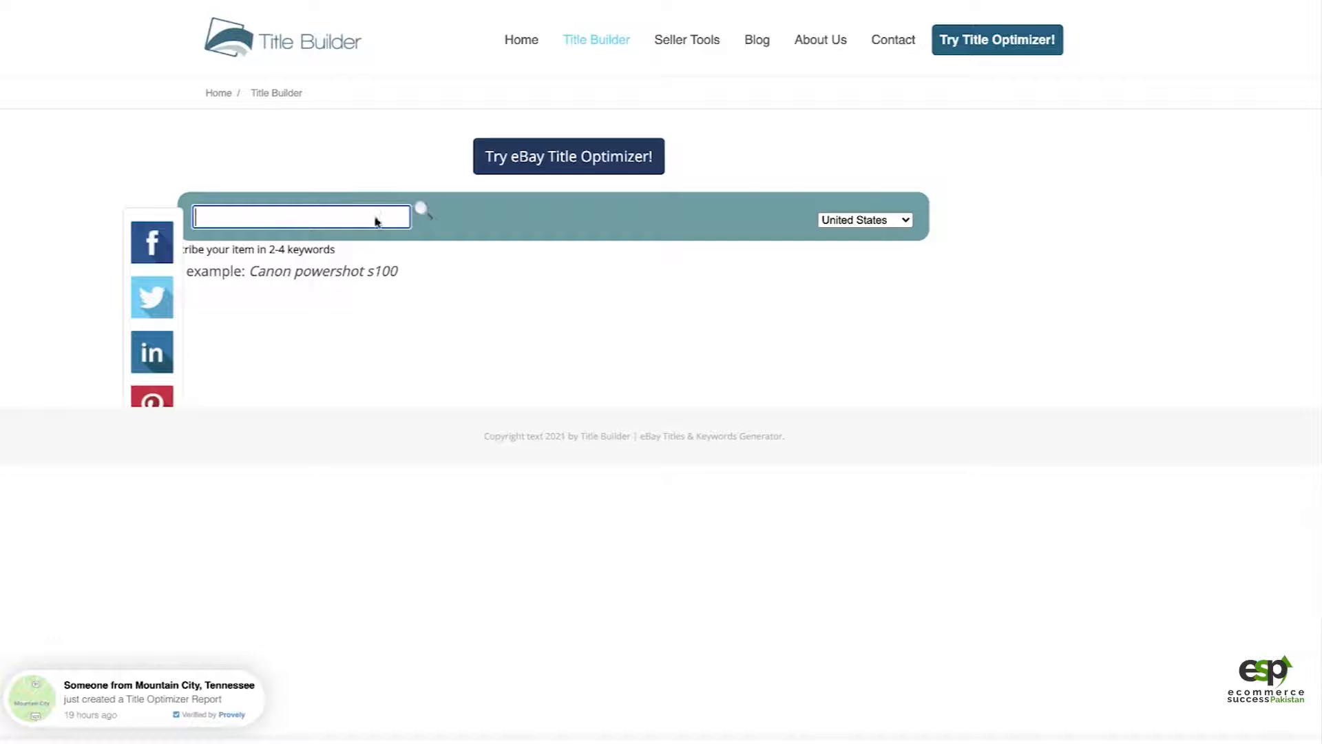
key("ctrl+v")
left_click(426, 215)
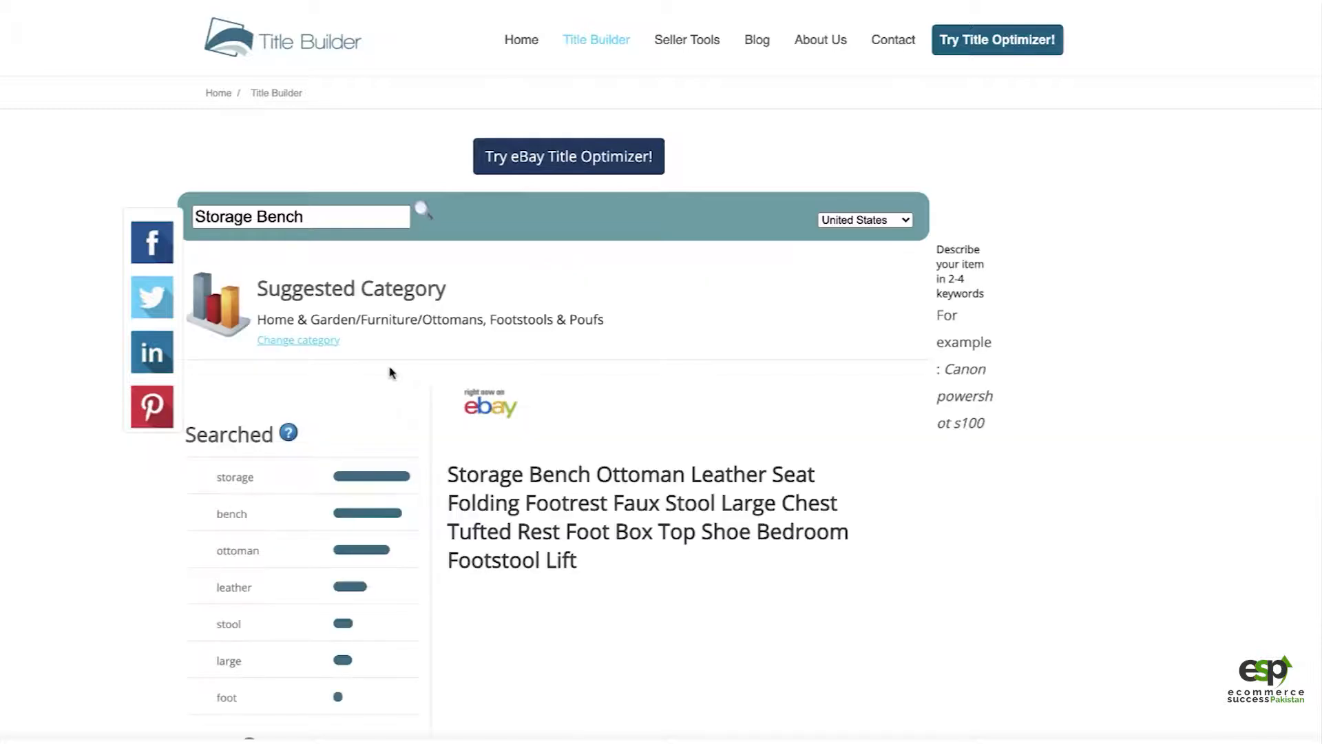
scroll(546, 572, "down", 2)
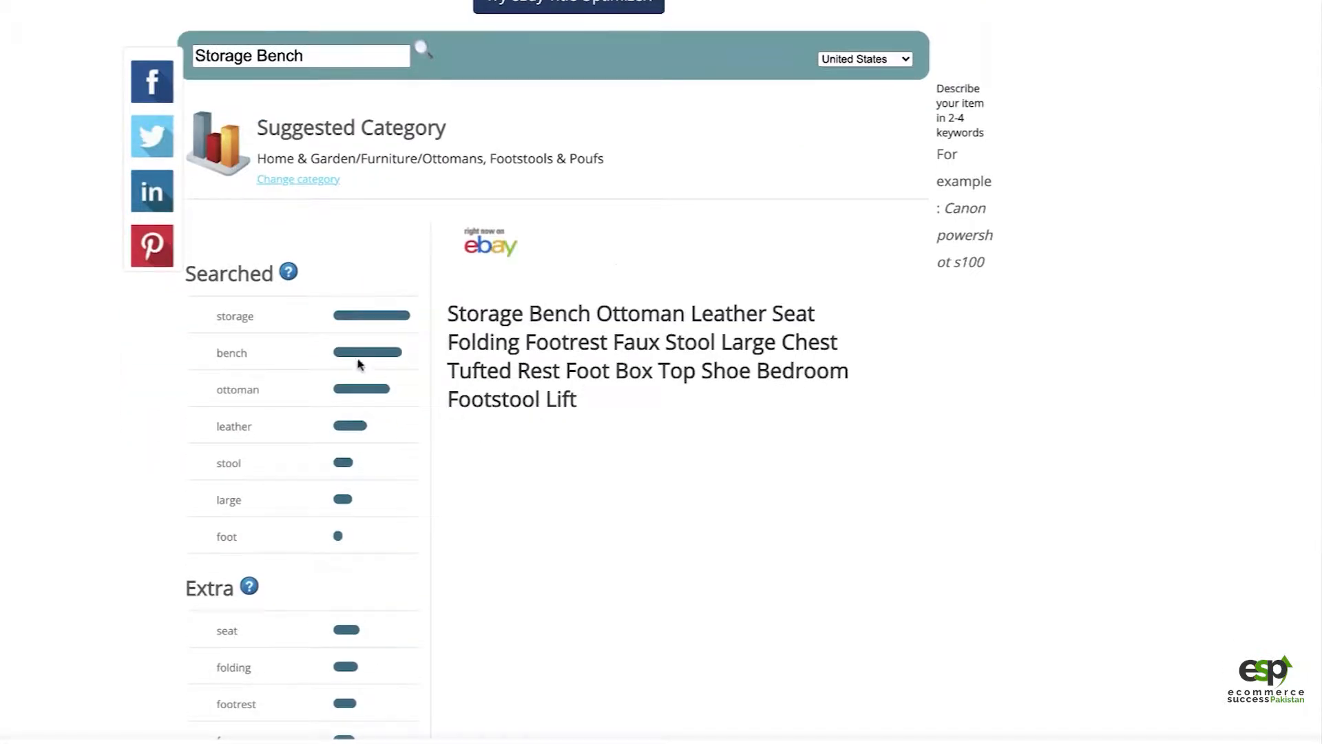
scroll(502, 464, "down", 1)
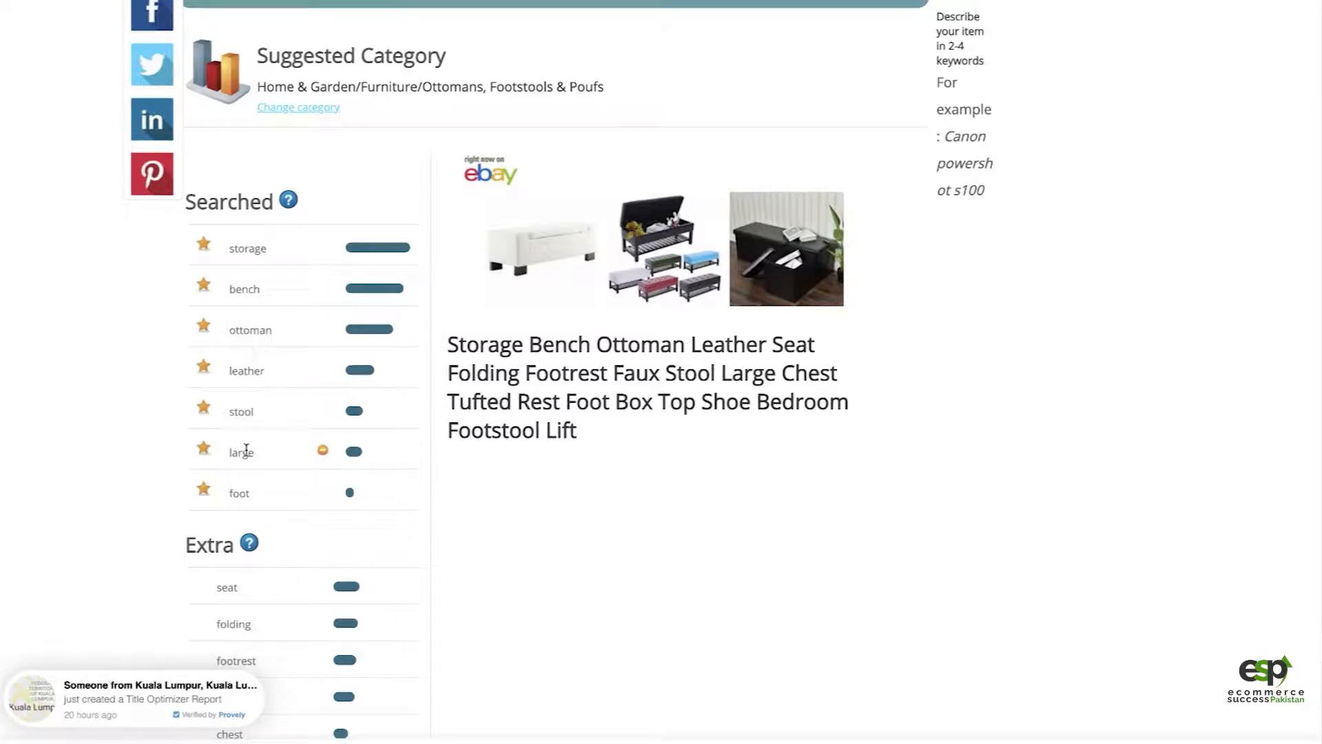
scroll(493, 533, "down", 1)
scroll(493, 534, "down", 2)
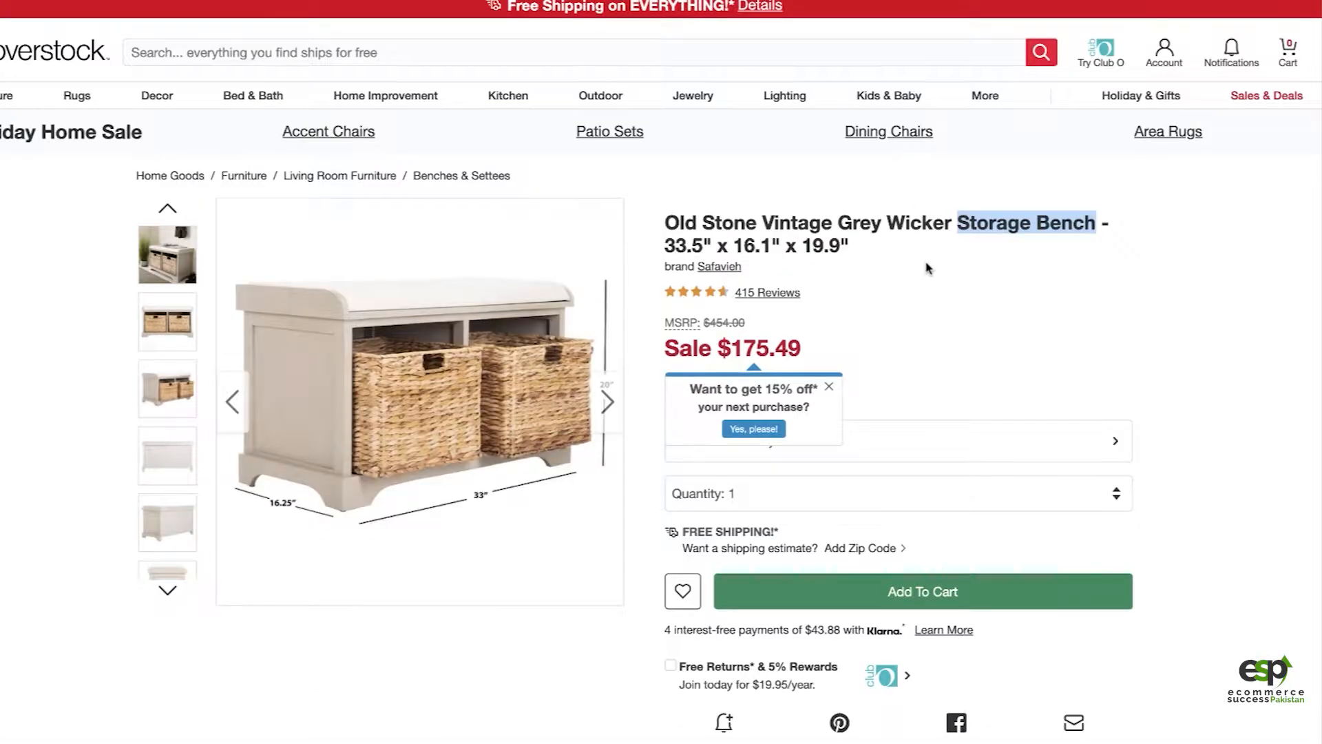
Step: Search for "Vintage Storage Bench" in Title Builder and review the suggested category and title keywords
mouse_move(436, 303)
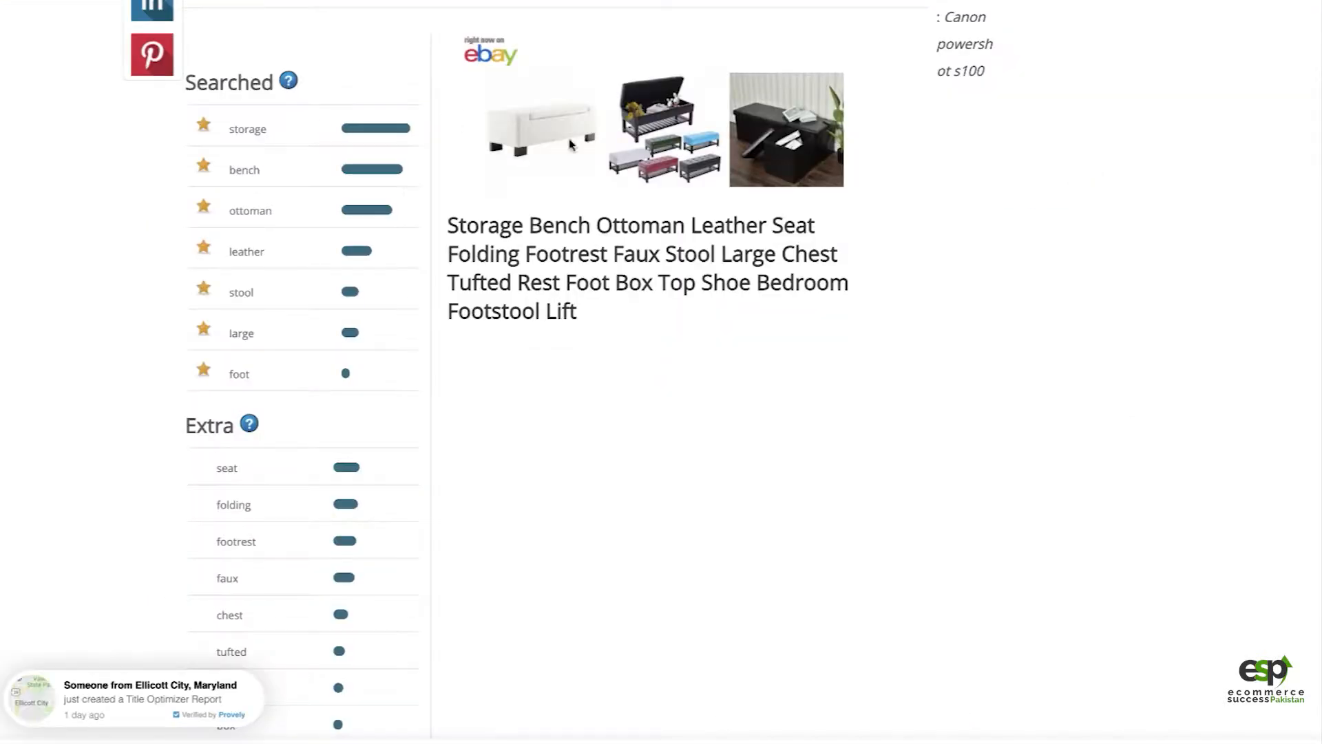
scroll(616, 169, "up", 3)
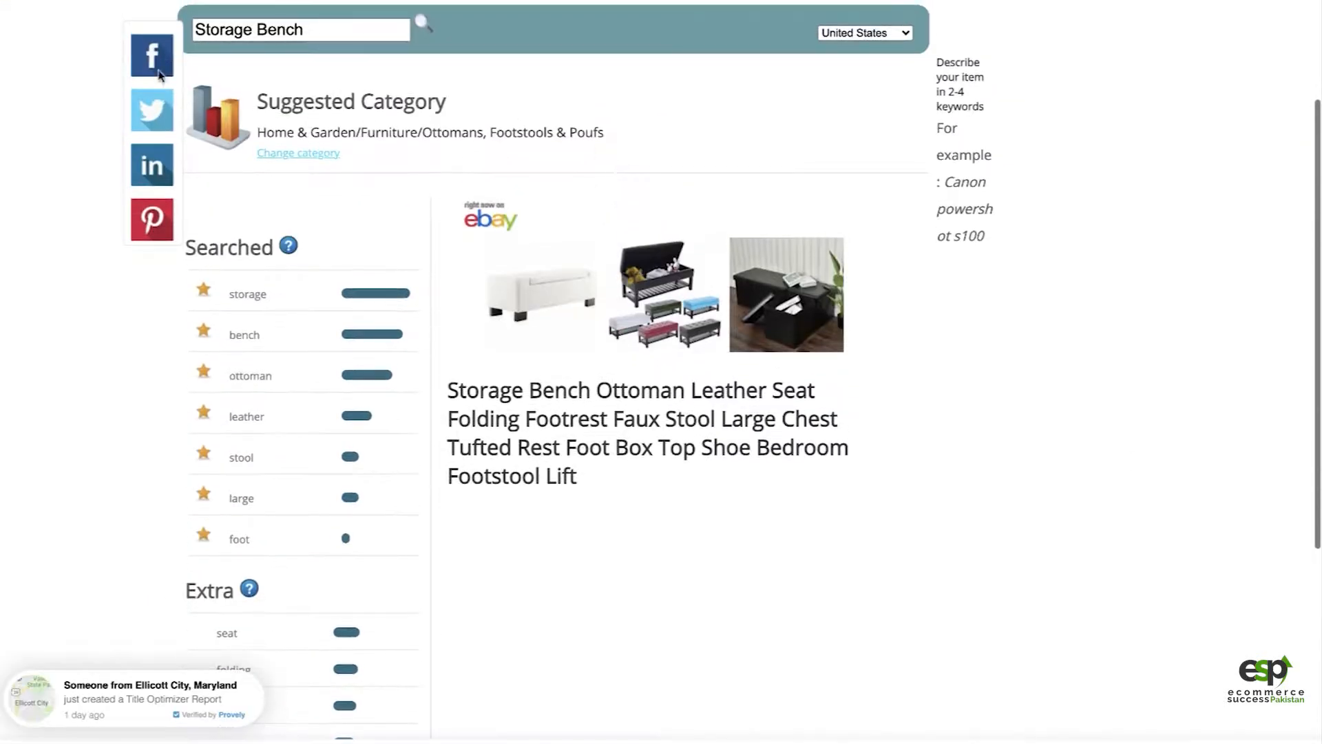
left_click(197, 31)
type("Vintage")
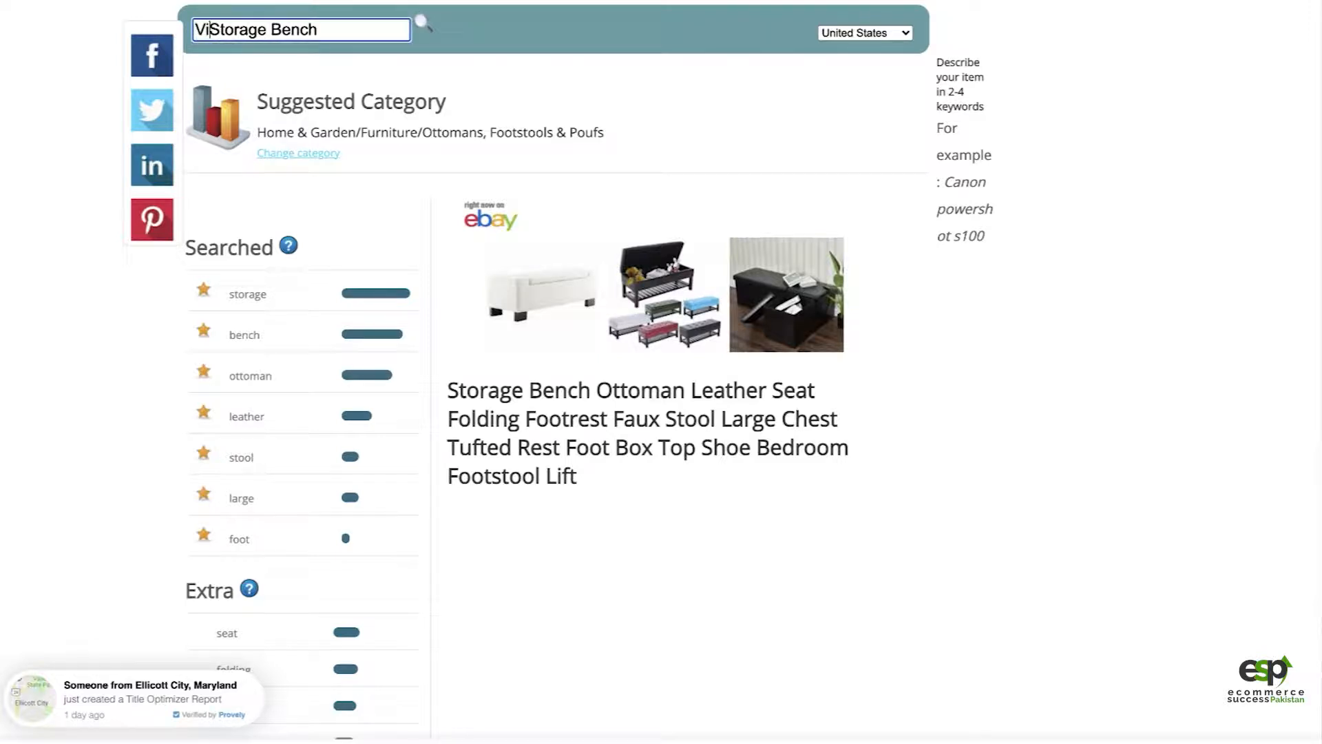
left_click(422, 23)
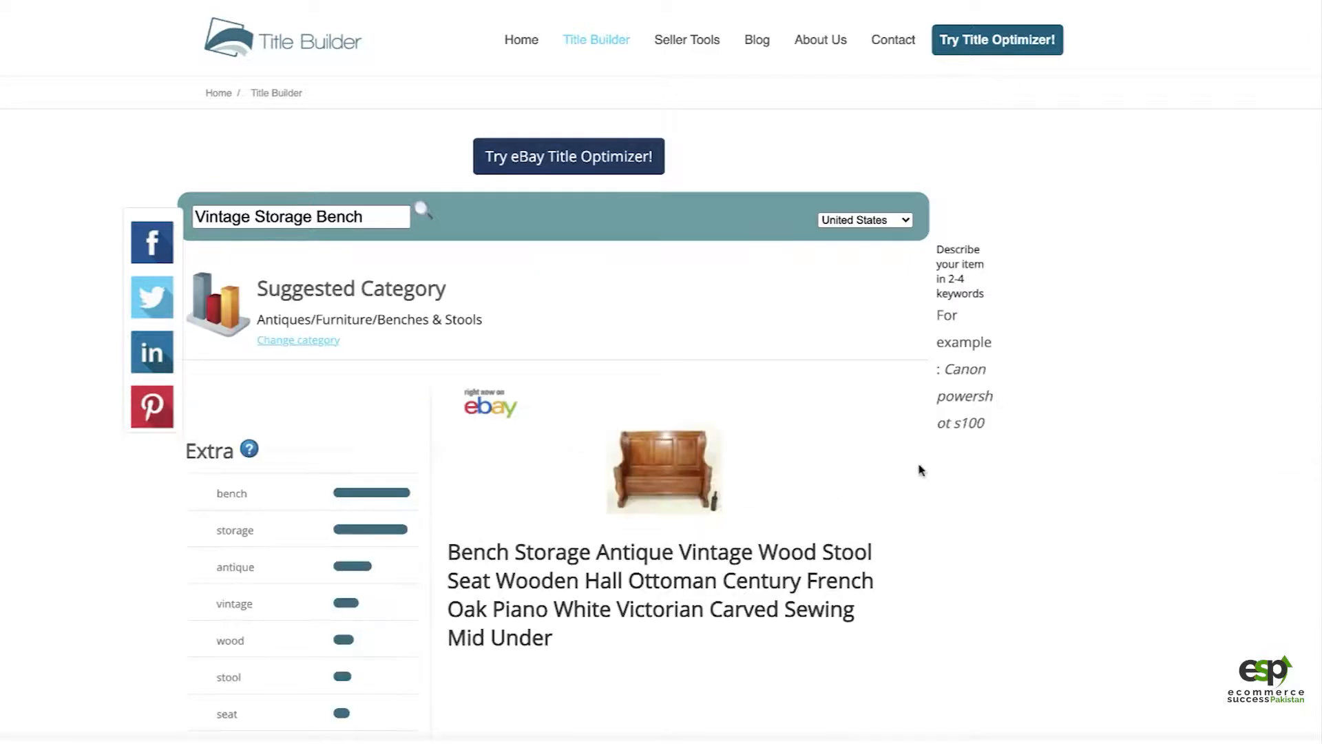
scroll(968, 519, "down", 4)
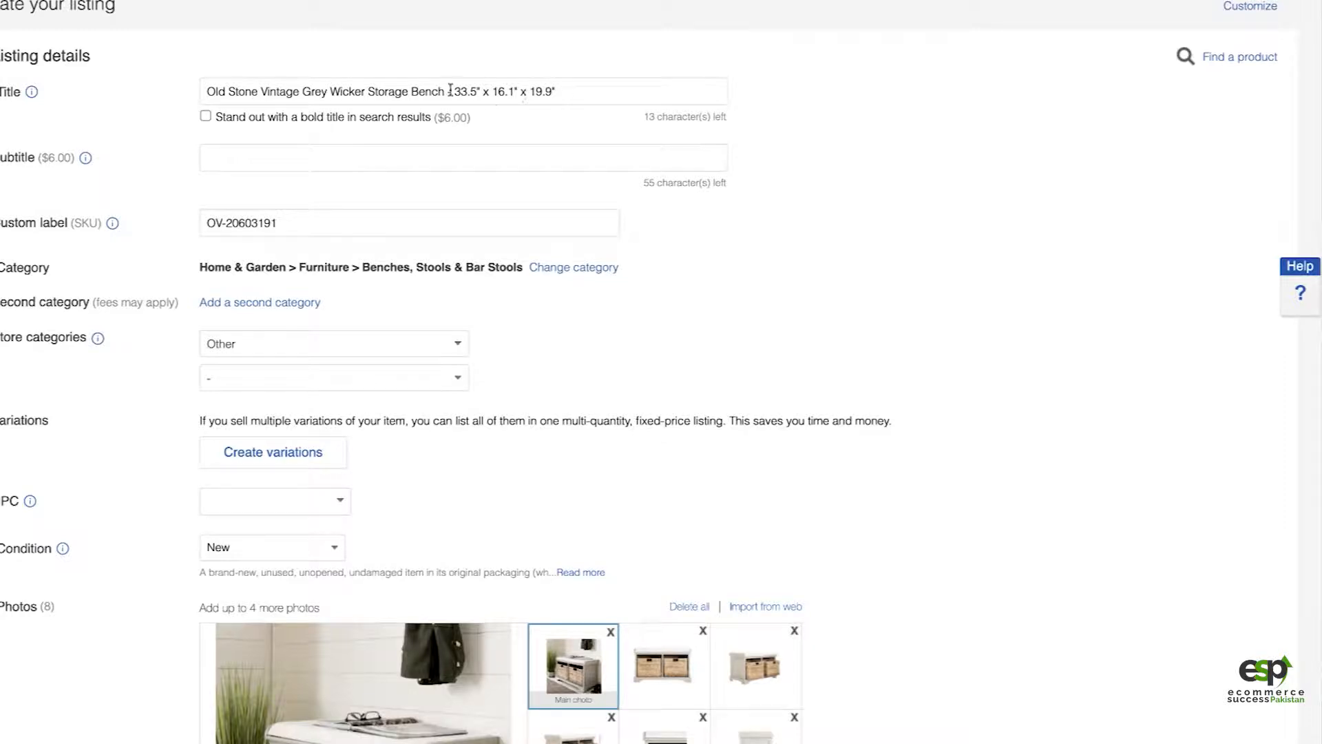
Step: Insert "Wood" before "Bench" and "Seat" after it in the eBay listing title, using the Title Builder keyword suggestions
left_click(442, 90)
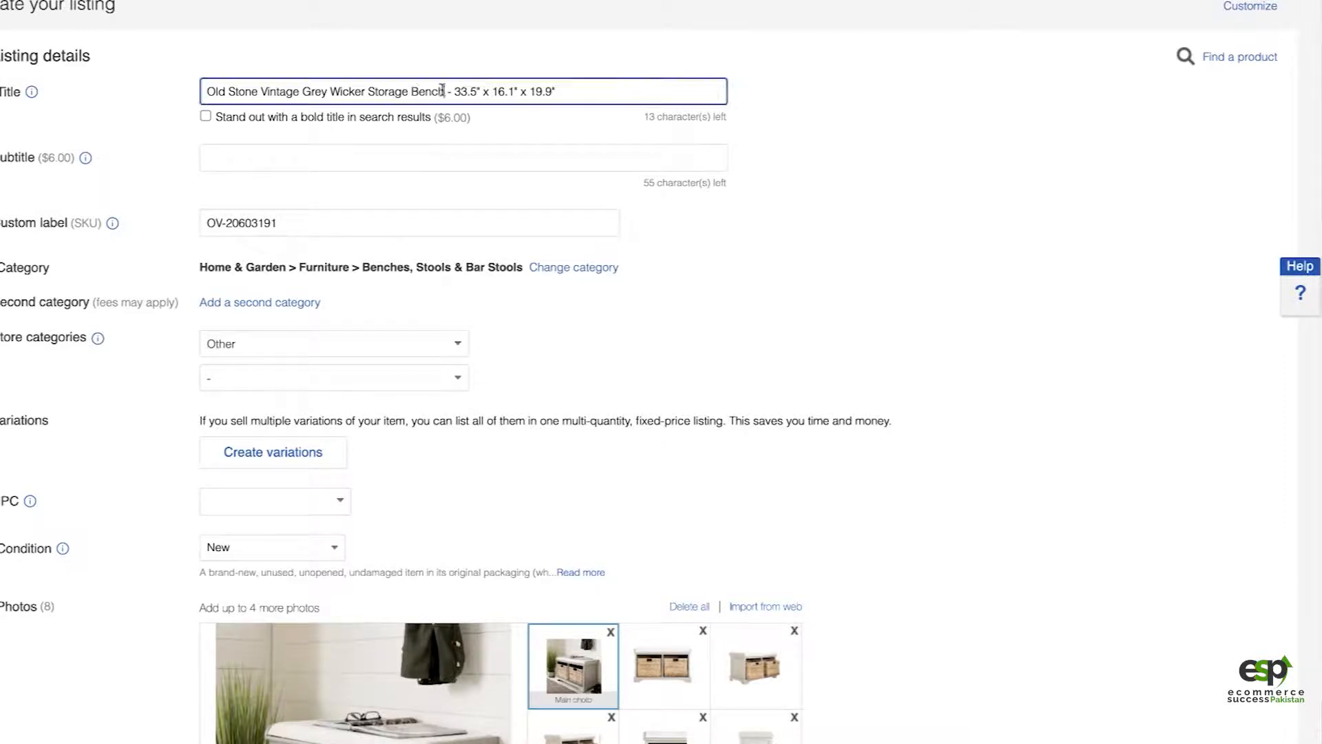
left_click(411, 91)
type("Wood")
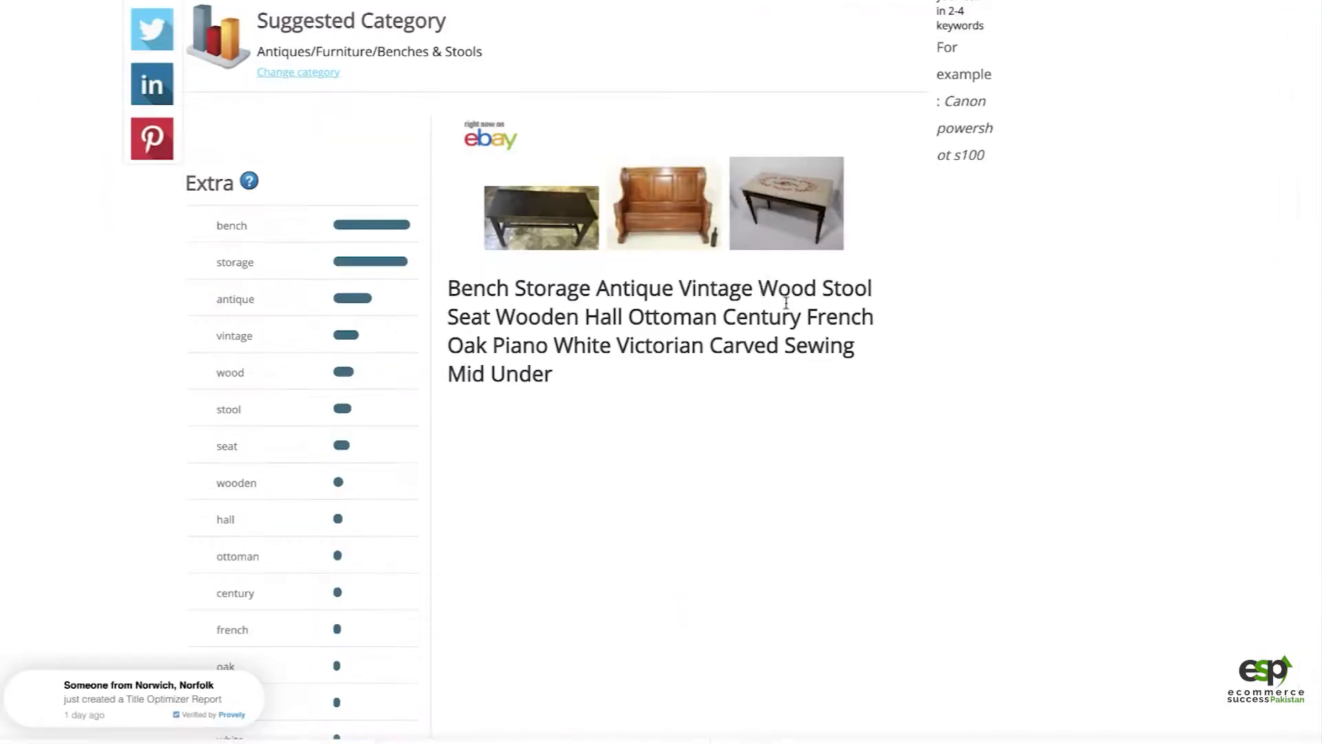
scroll(709, 495, "down", 1)
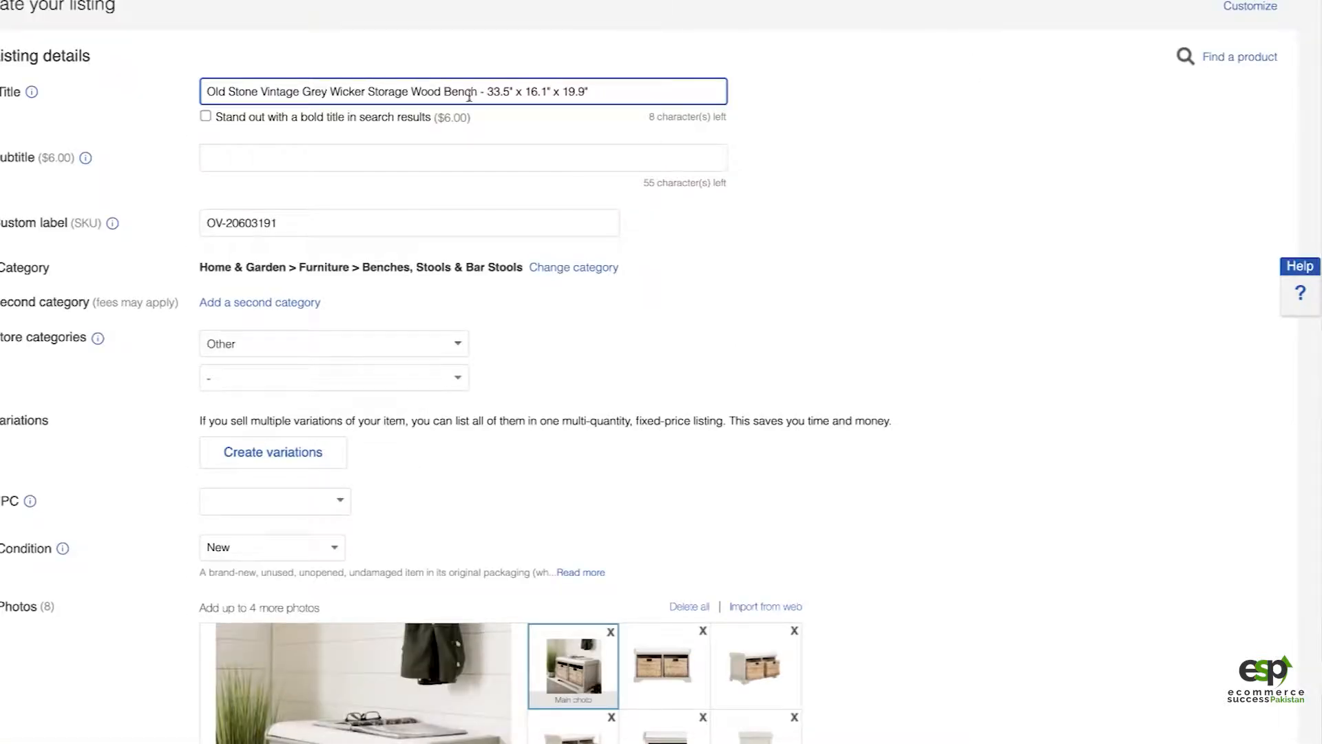
type("Seat")
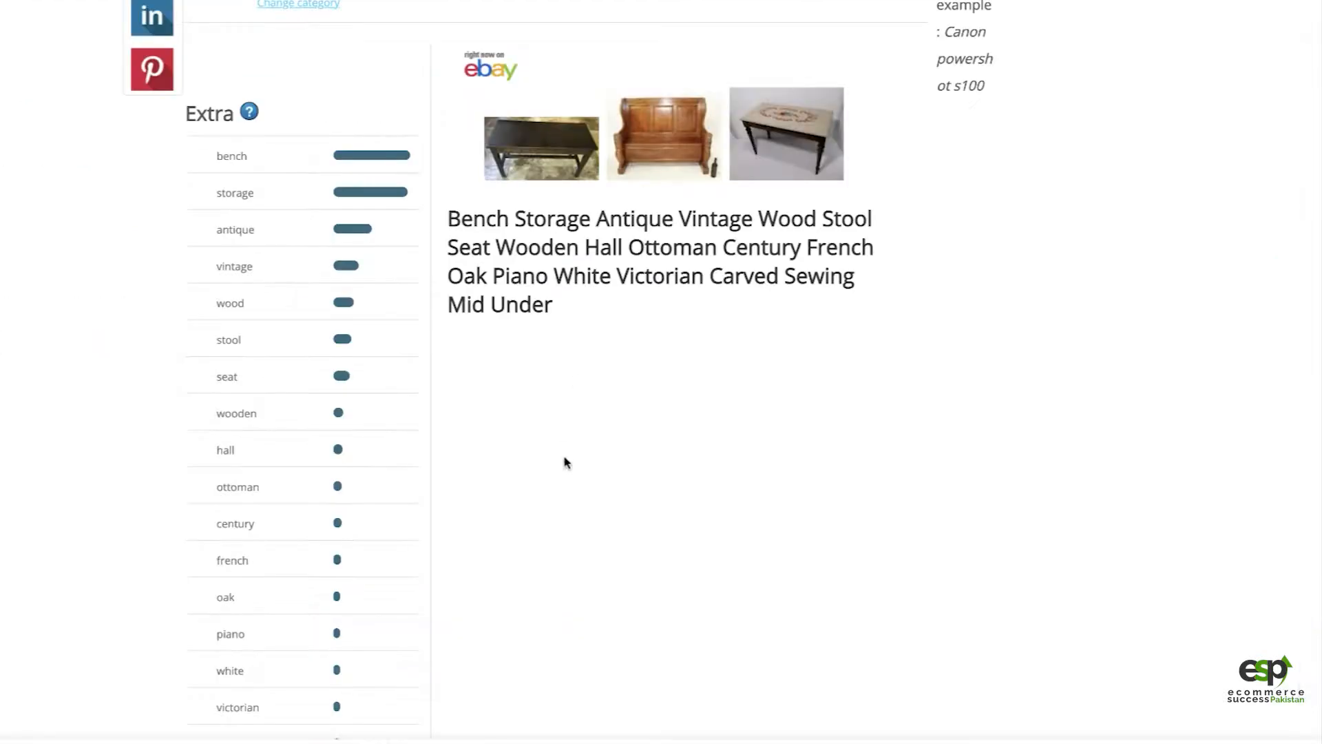
Step: Check the rest of the Title Builder keyword list and insert "Wo" after "Old Stone" in the listing title
scroll(568, 462, "down", 2)
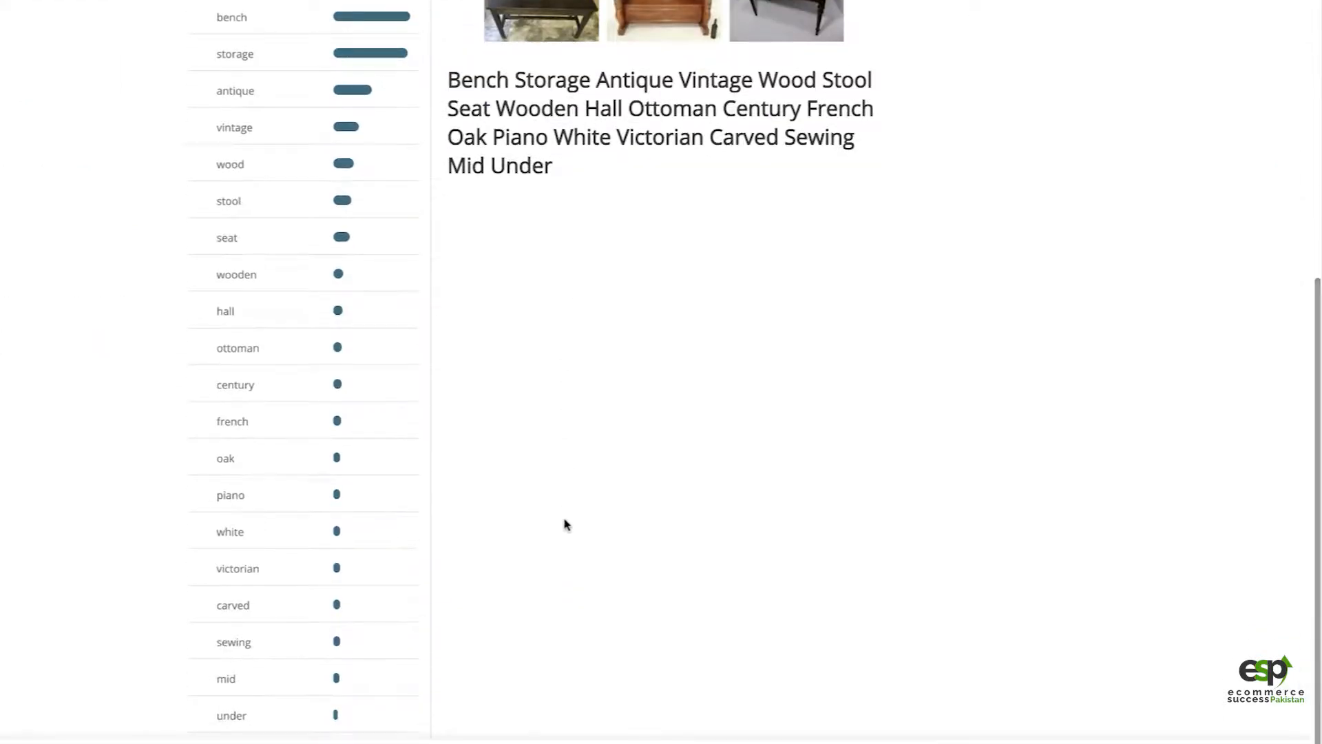
scroll(566, 523, "down", 1)
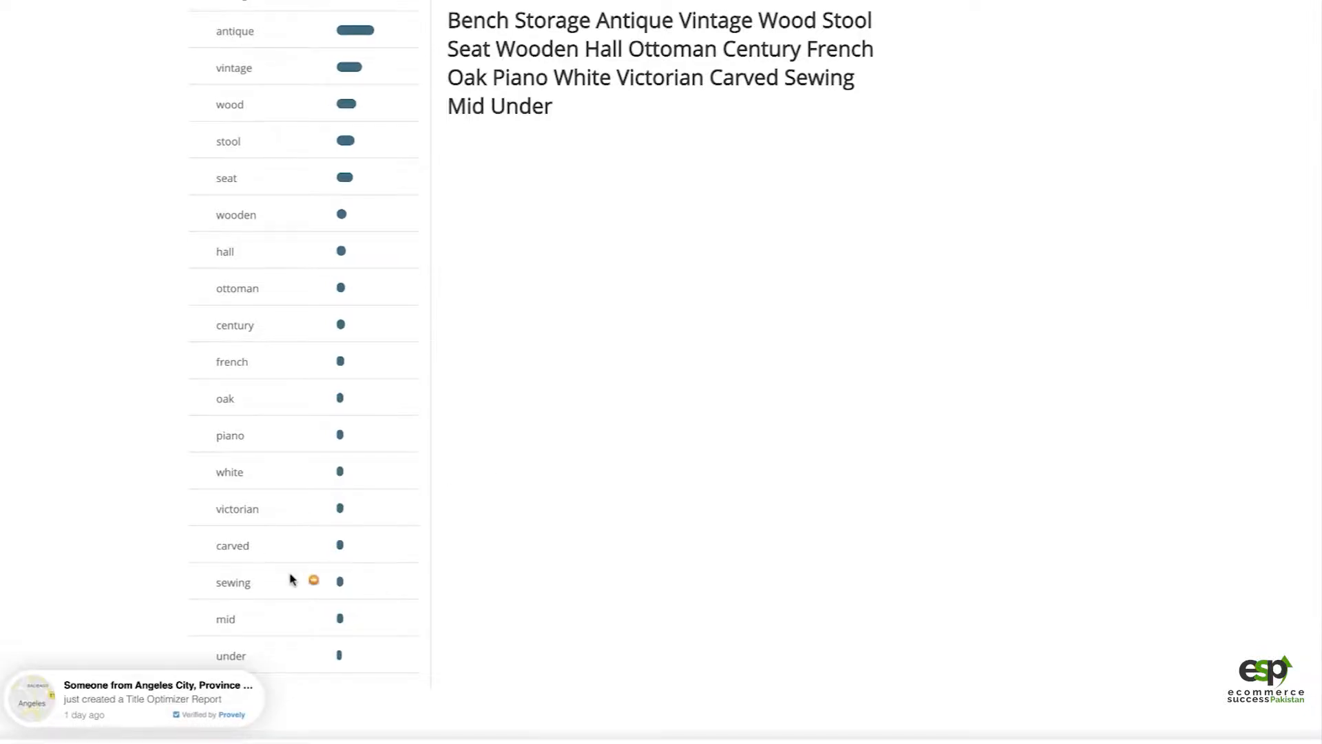
scroll(291, 578, "up", 5)
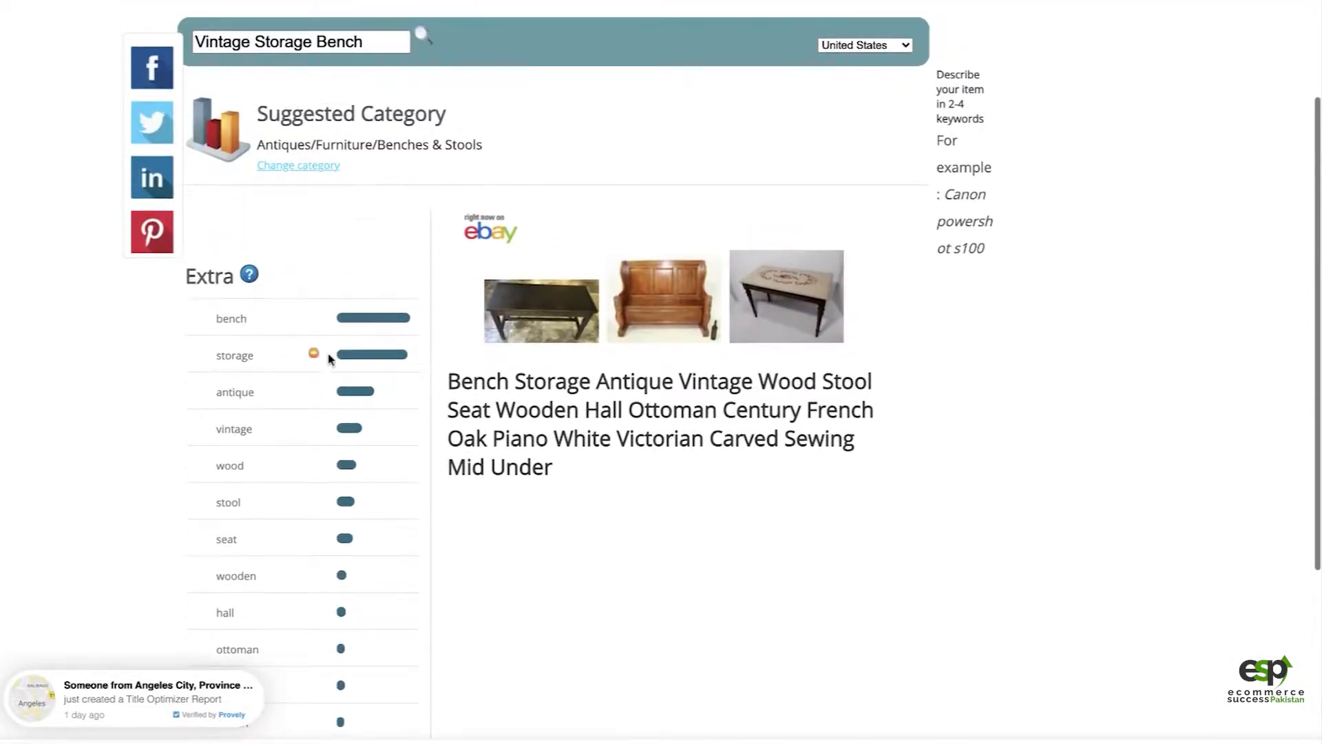
scroll(330, 354, "down", 2)
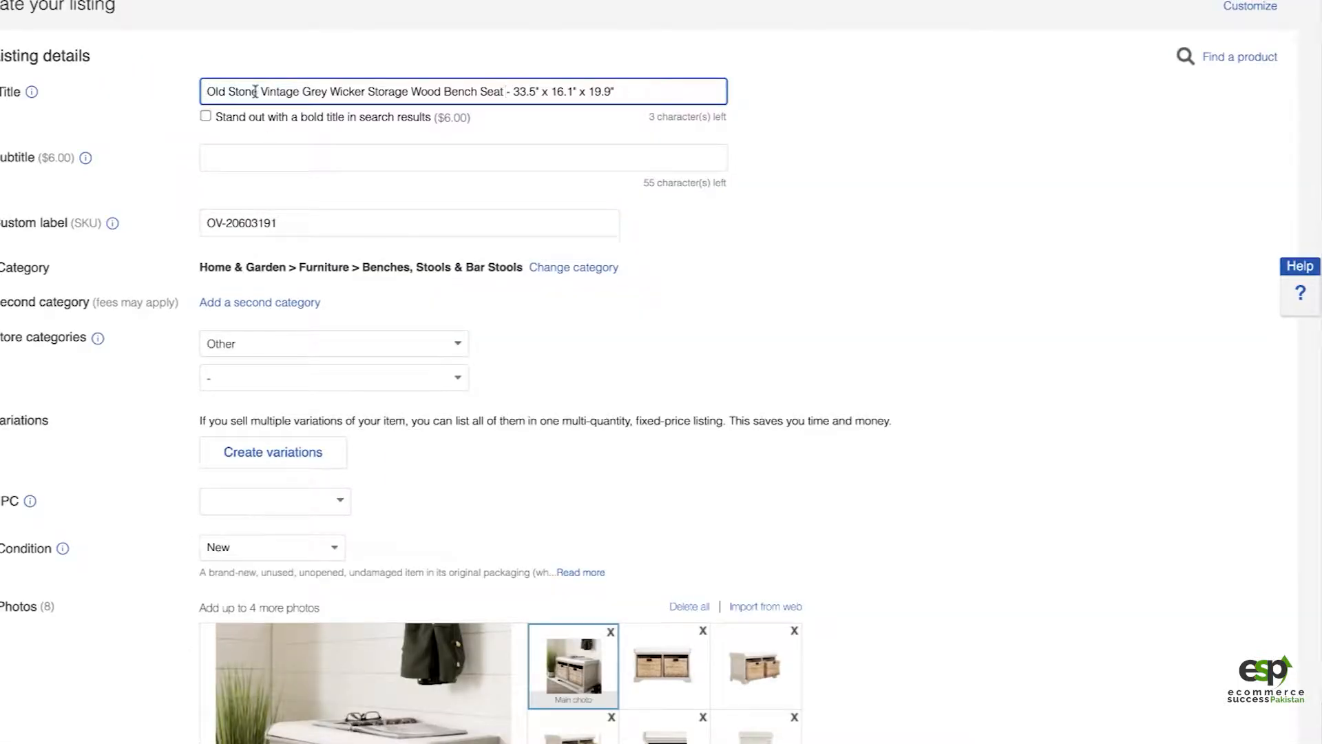
type("Wo")
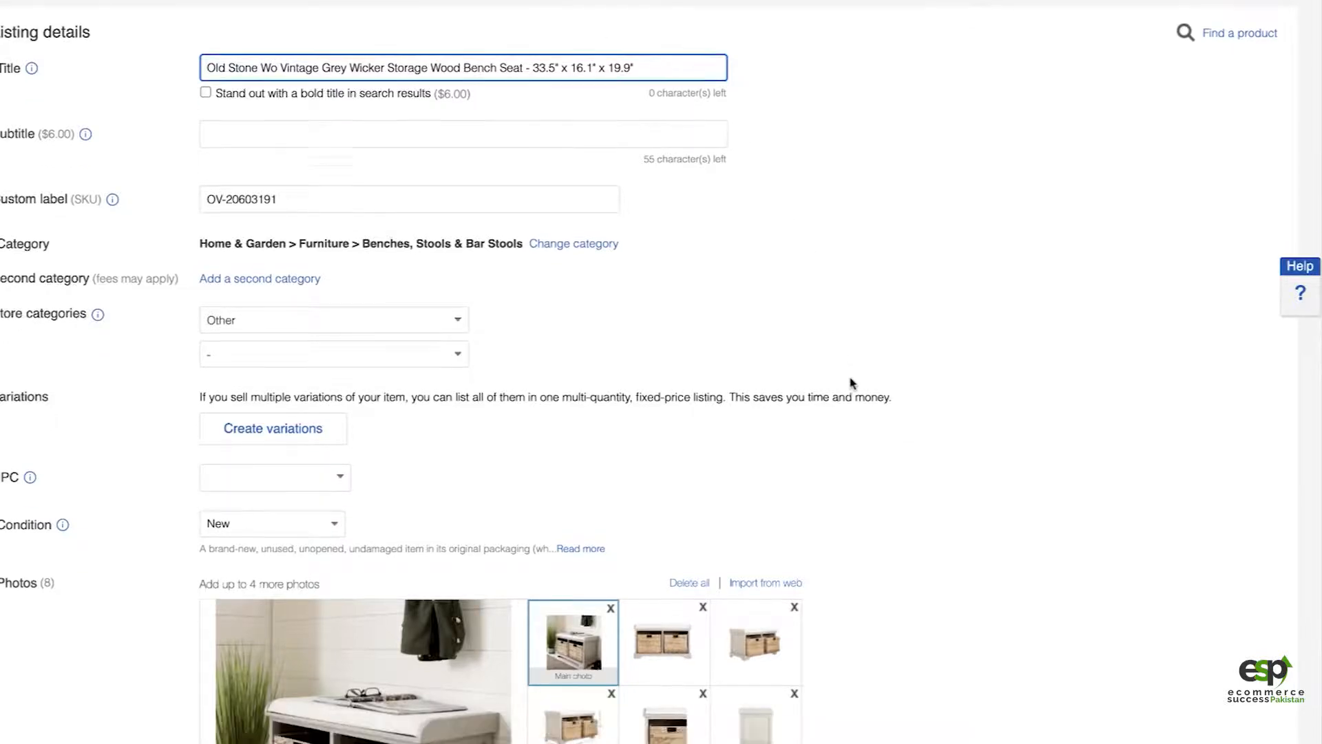
Step: Set the Room item specific to Entryway, with Living Room left unselected
scroll(852, 383, "down", 4)
scroll(852, 383, "down", 2)
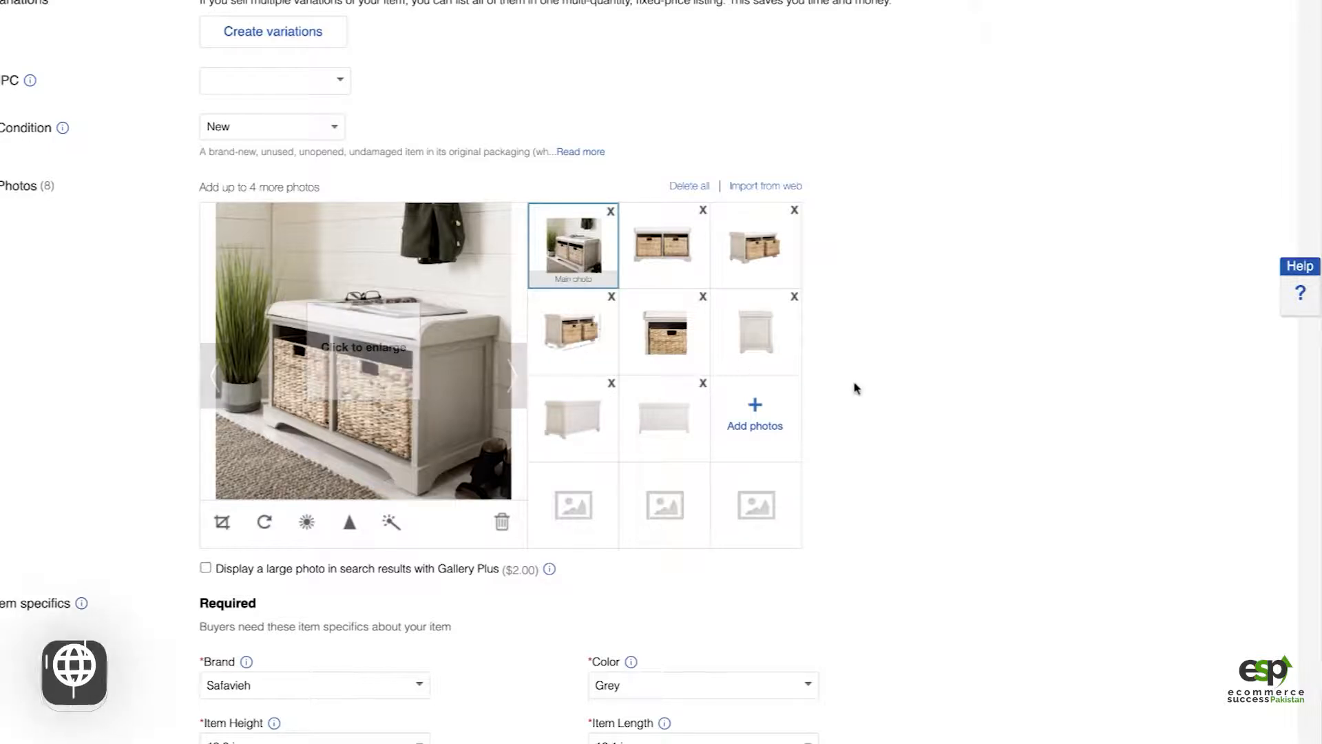
scroll(906, 404, "down", 7)
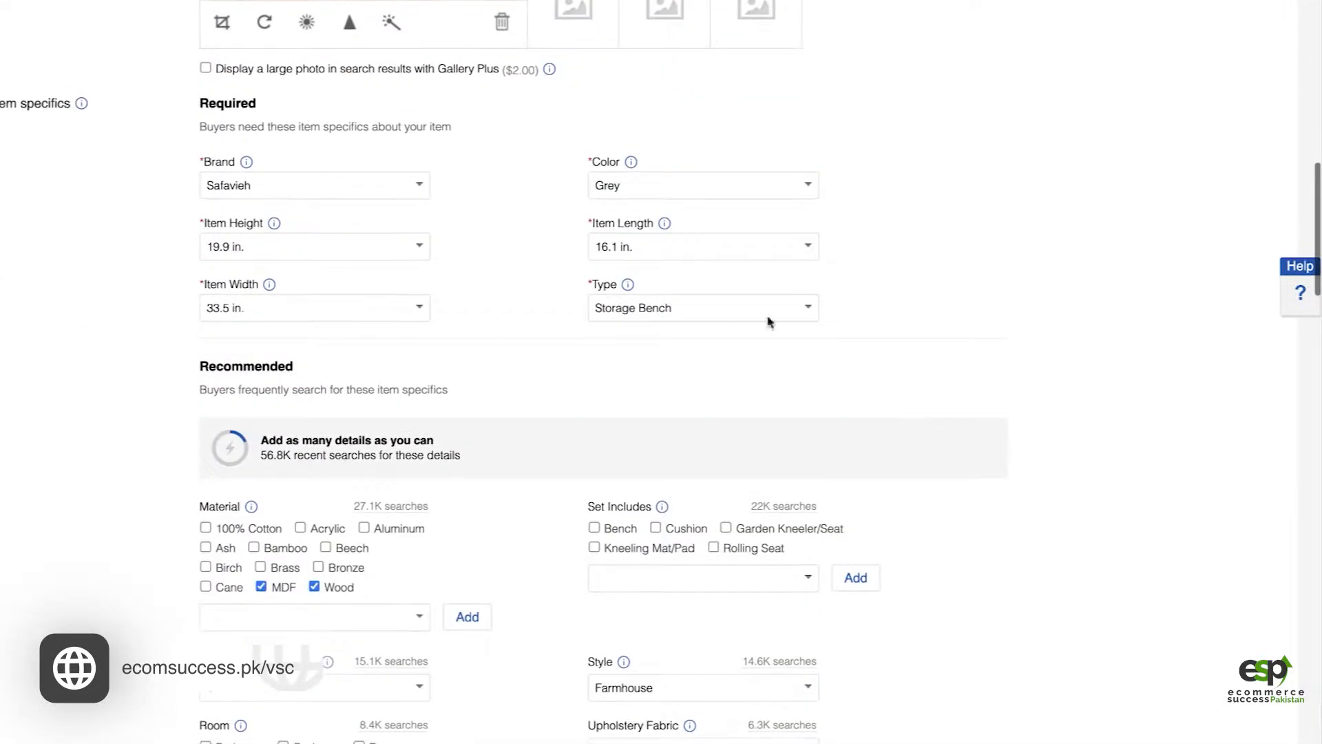
scroll(661, 422, "down", 5)
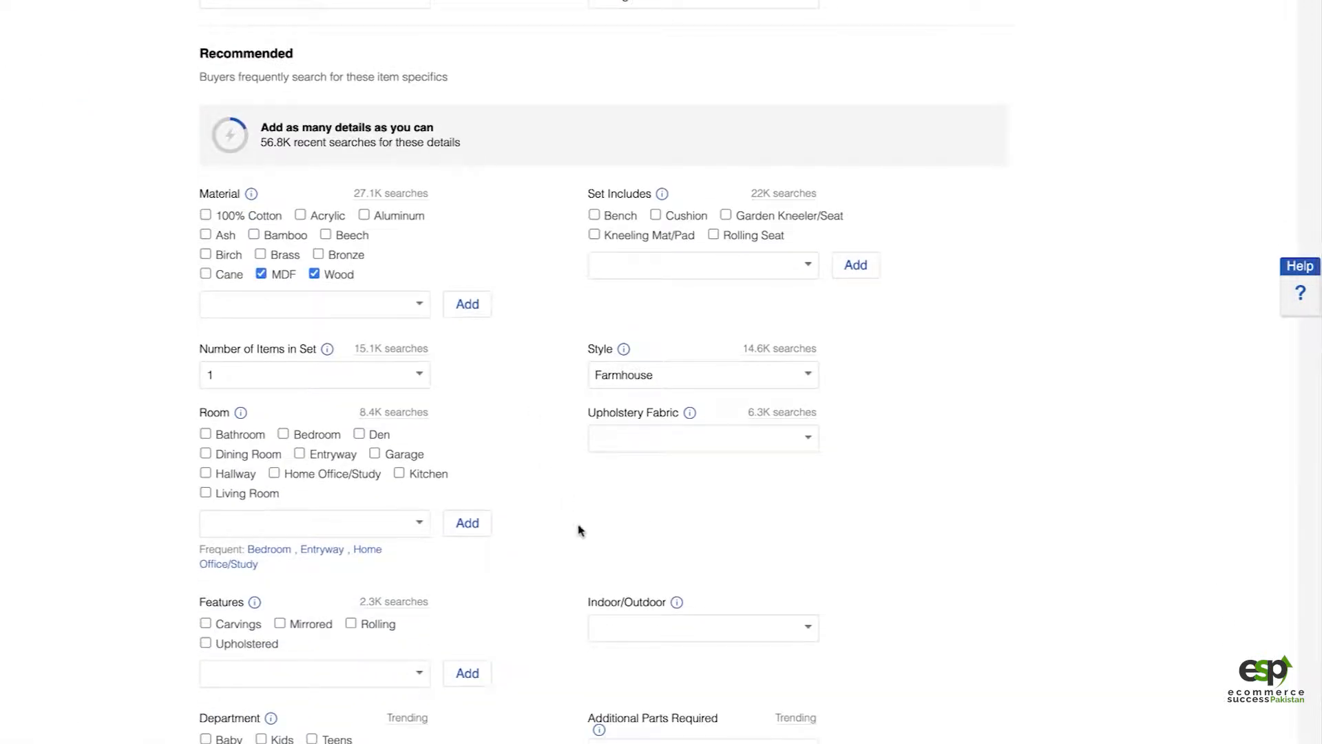
scroll(582, 529, "down", 3)
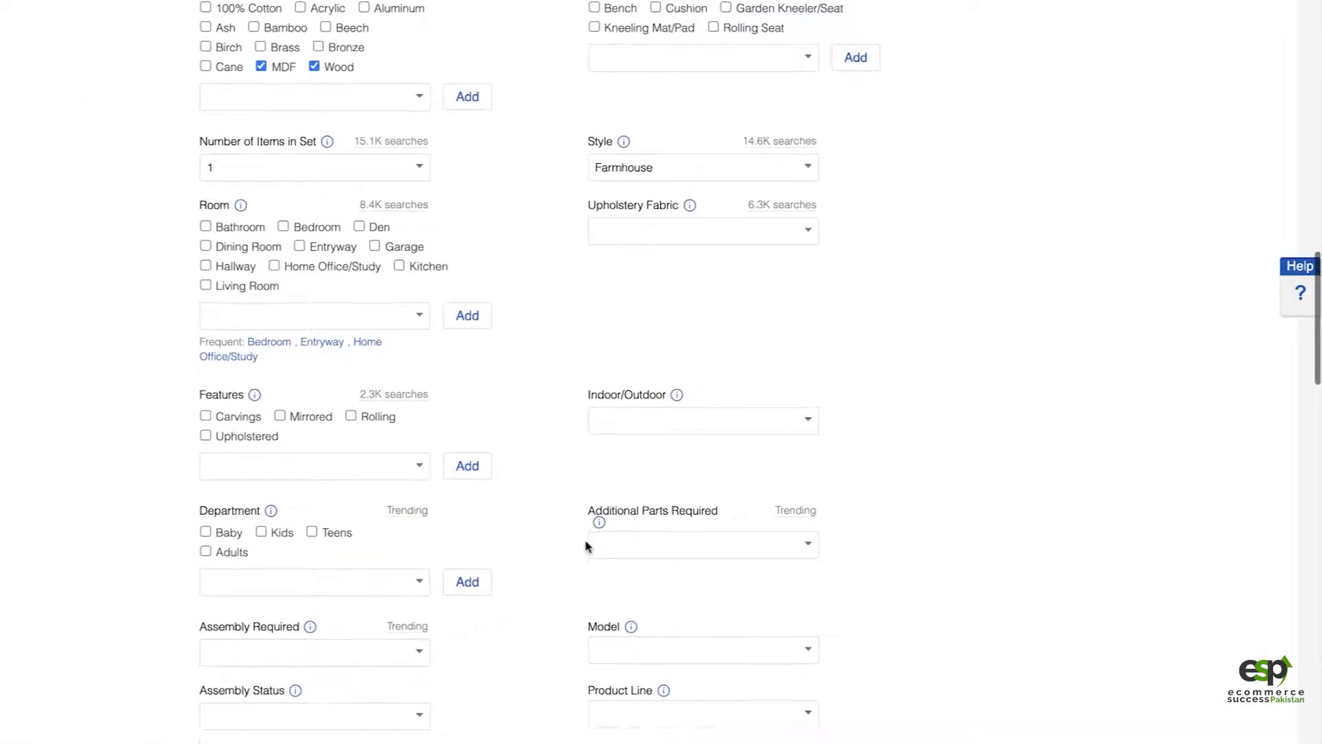
left_click(207, 291)
left_click(416, 314)
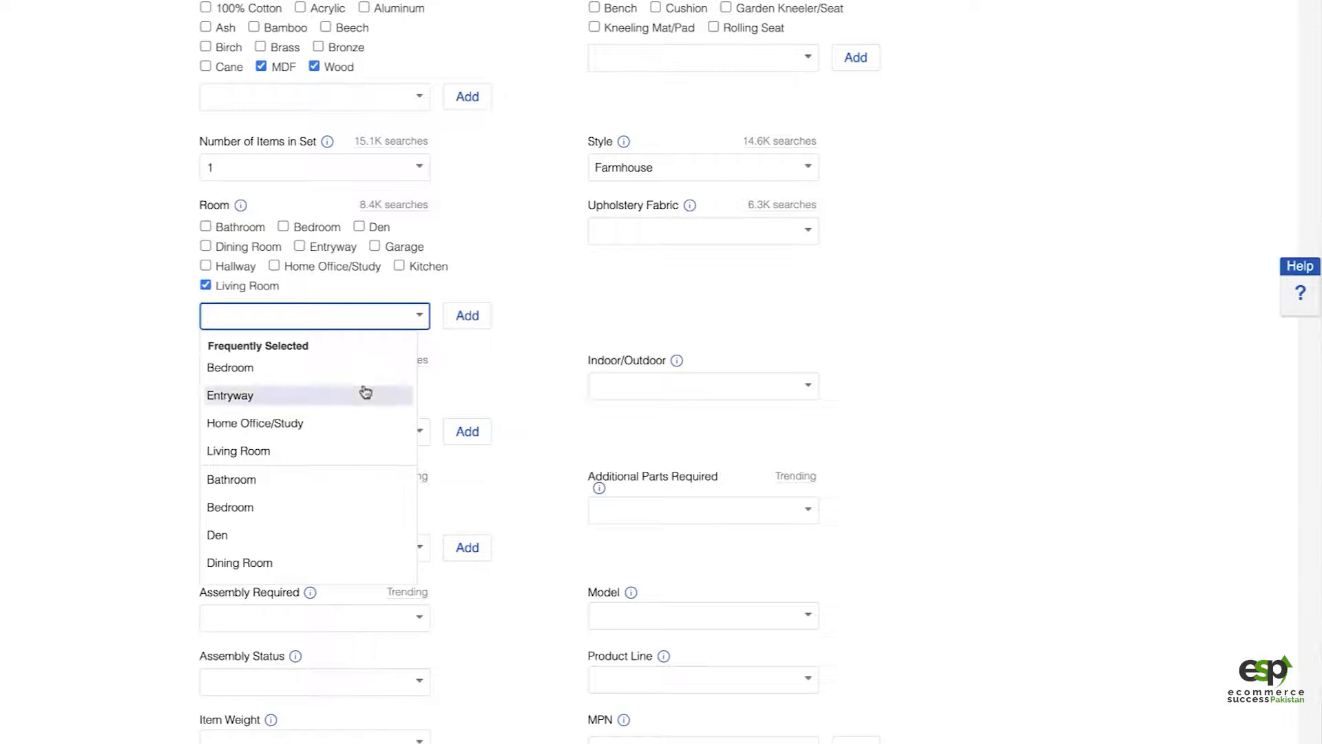
left_click(313, 394)
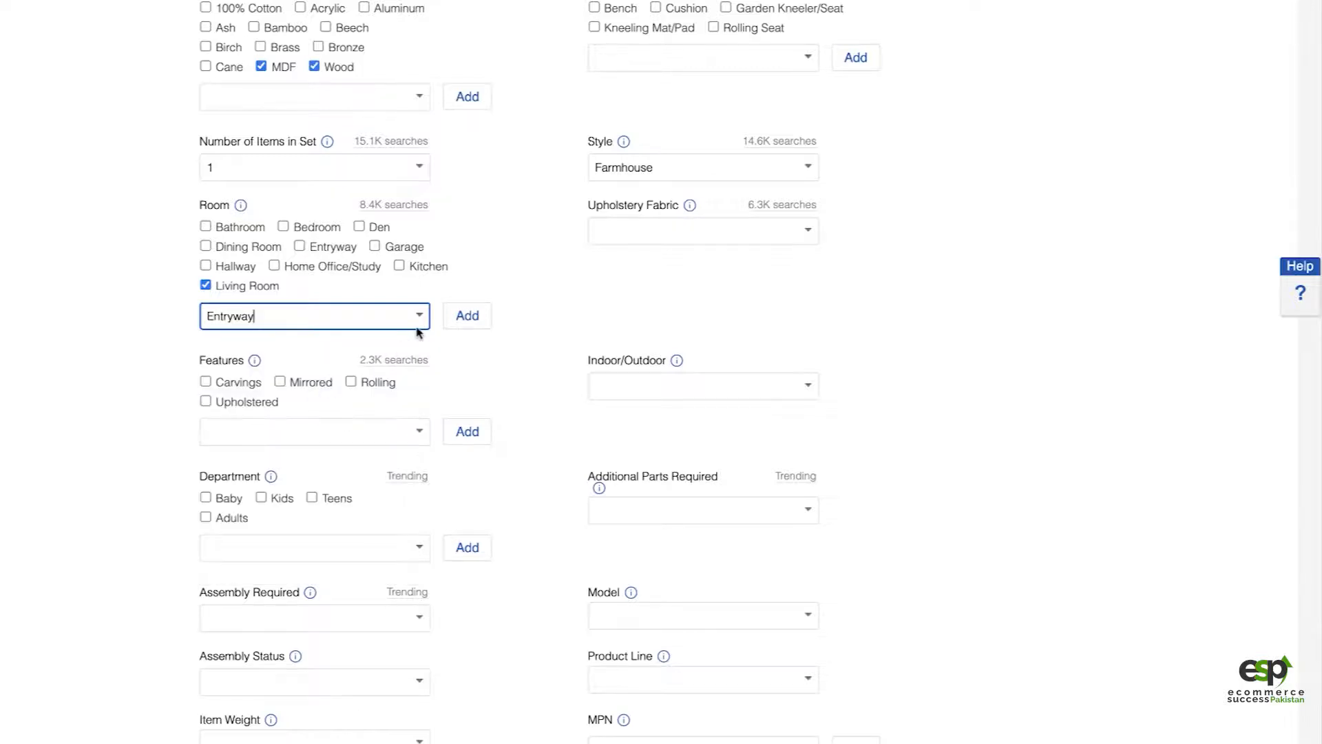
left_click(467, 322)
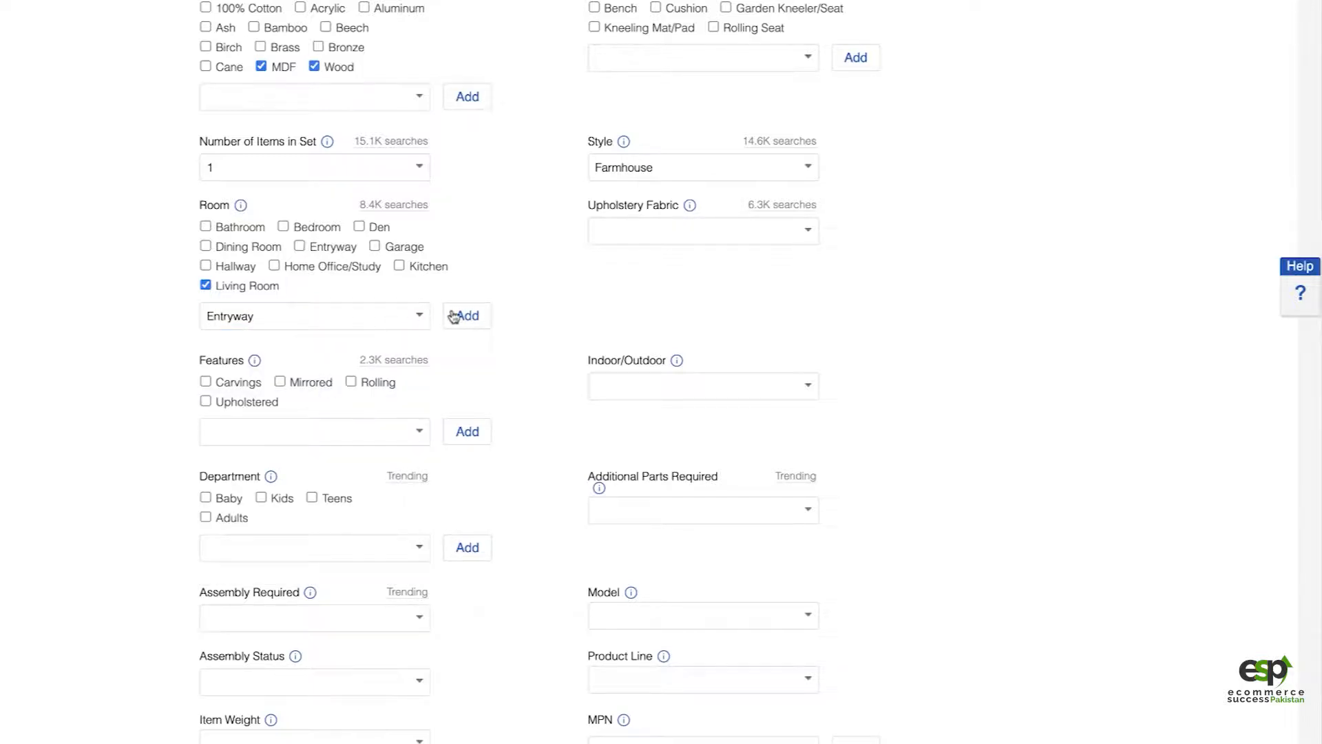
left_click(469, 322)
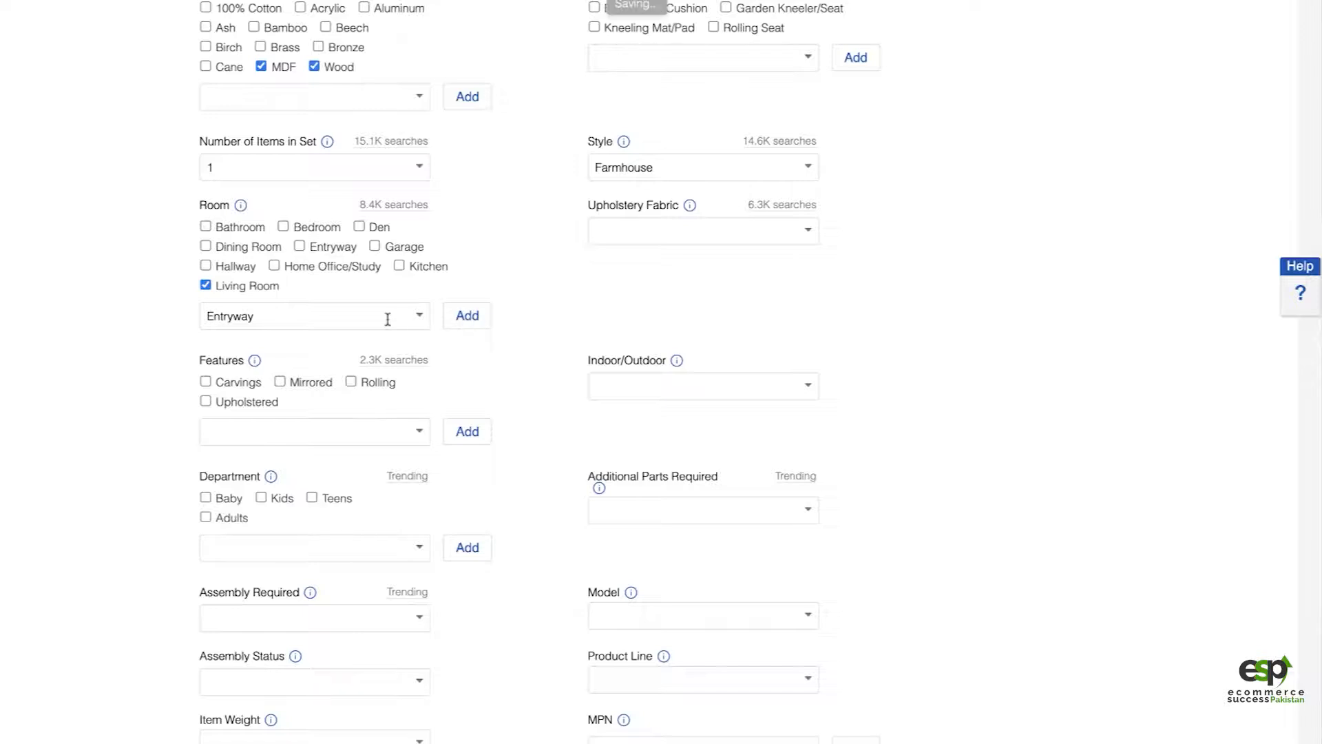
left_click(205, 285)
left_click(300, 246)
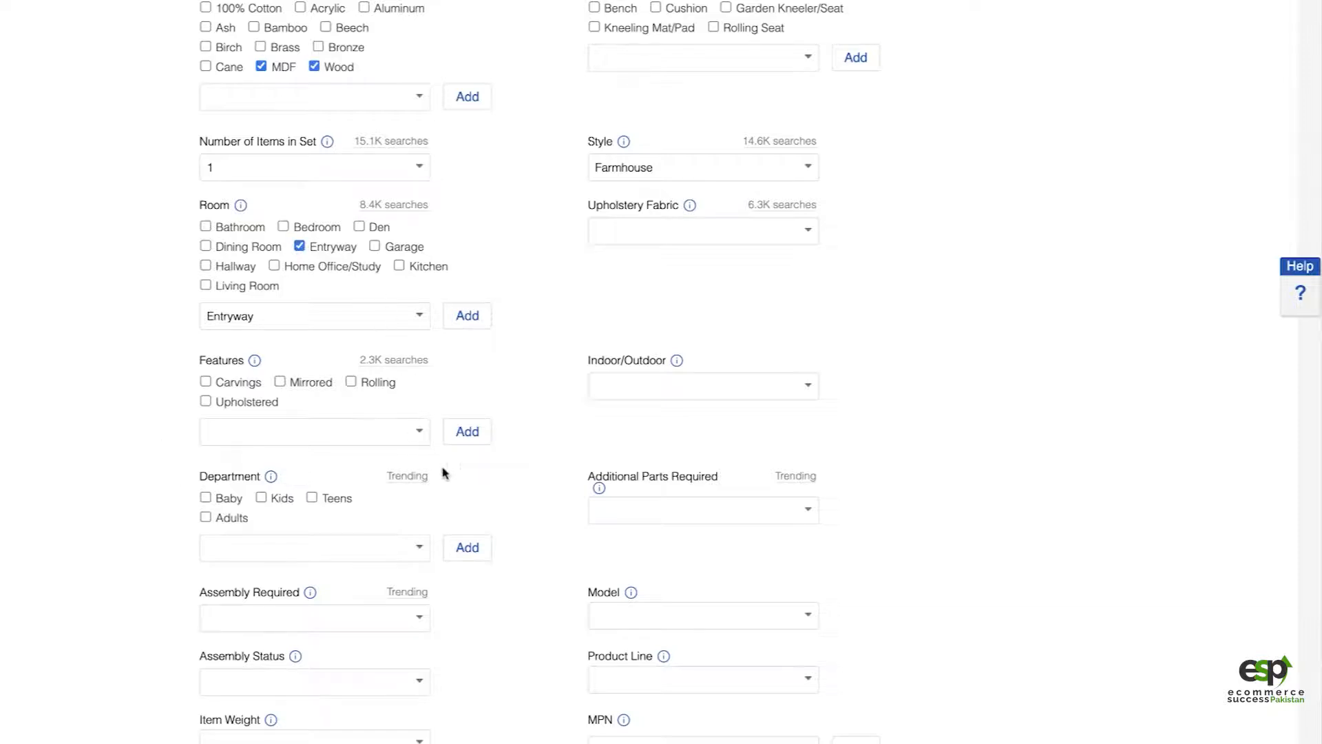
Step: Review the listing's remaining item specifics, the item description and the selling details
scroll(443, 473, "down", 2)
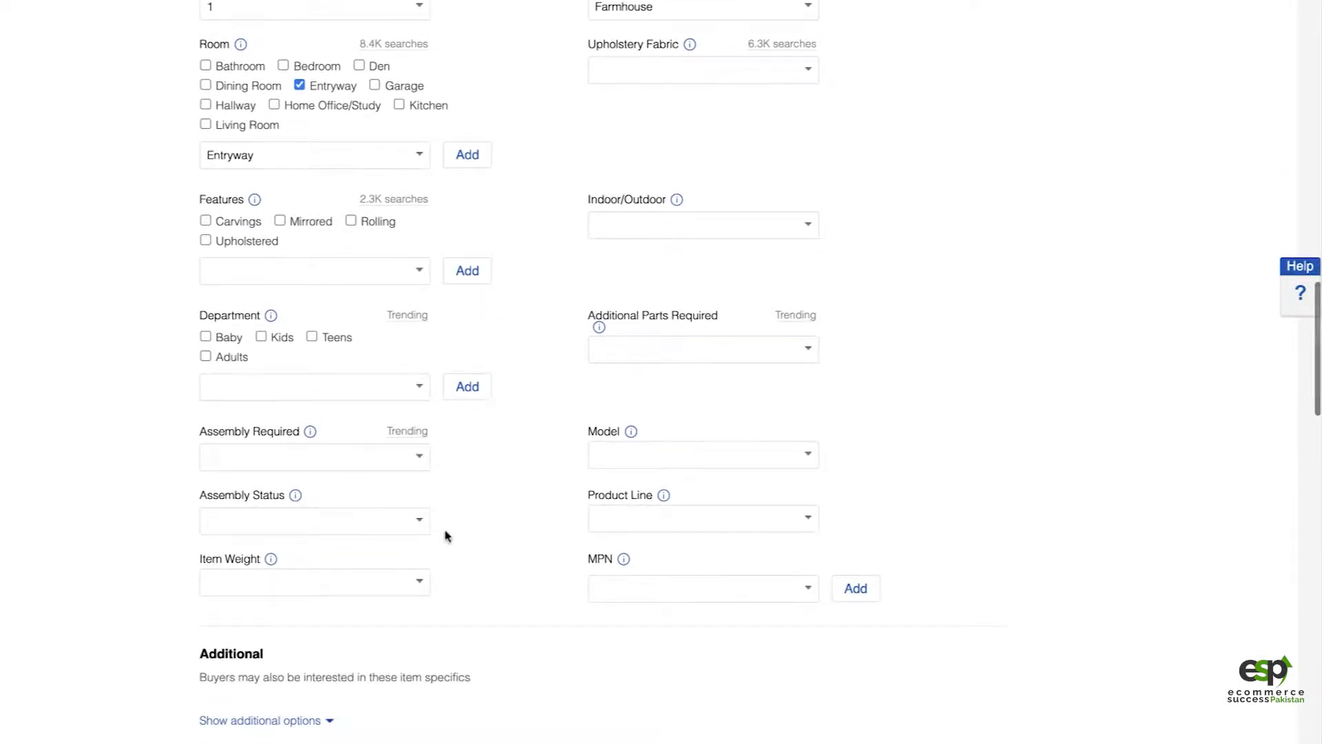
scroll(446, 537, "down", 2)
scroll(638, 593, "down", 4)
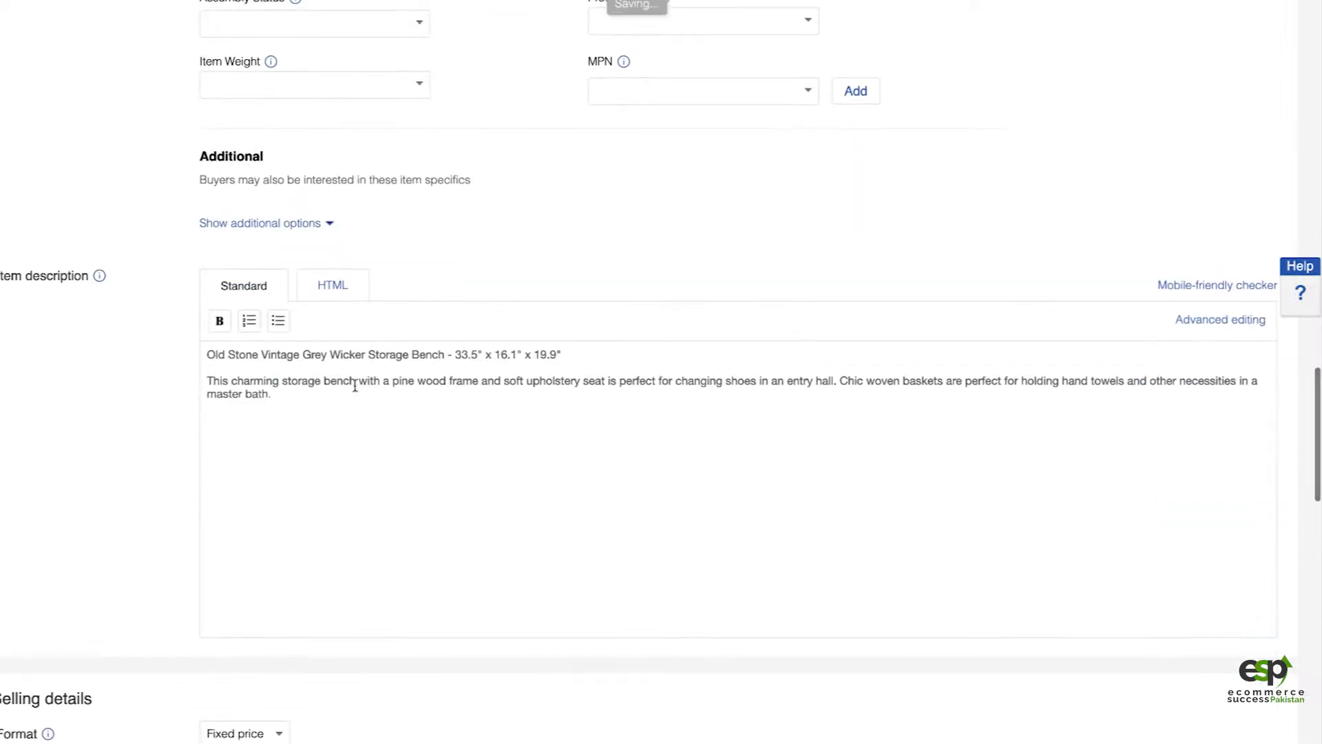
scroll(410, 419, "down", 3)
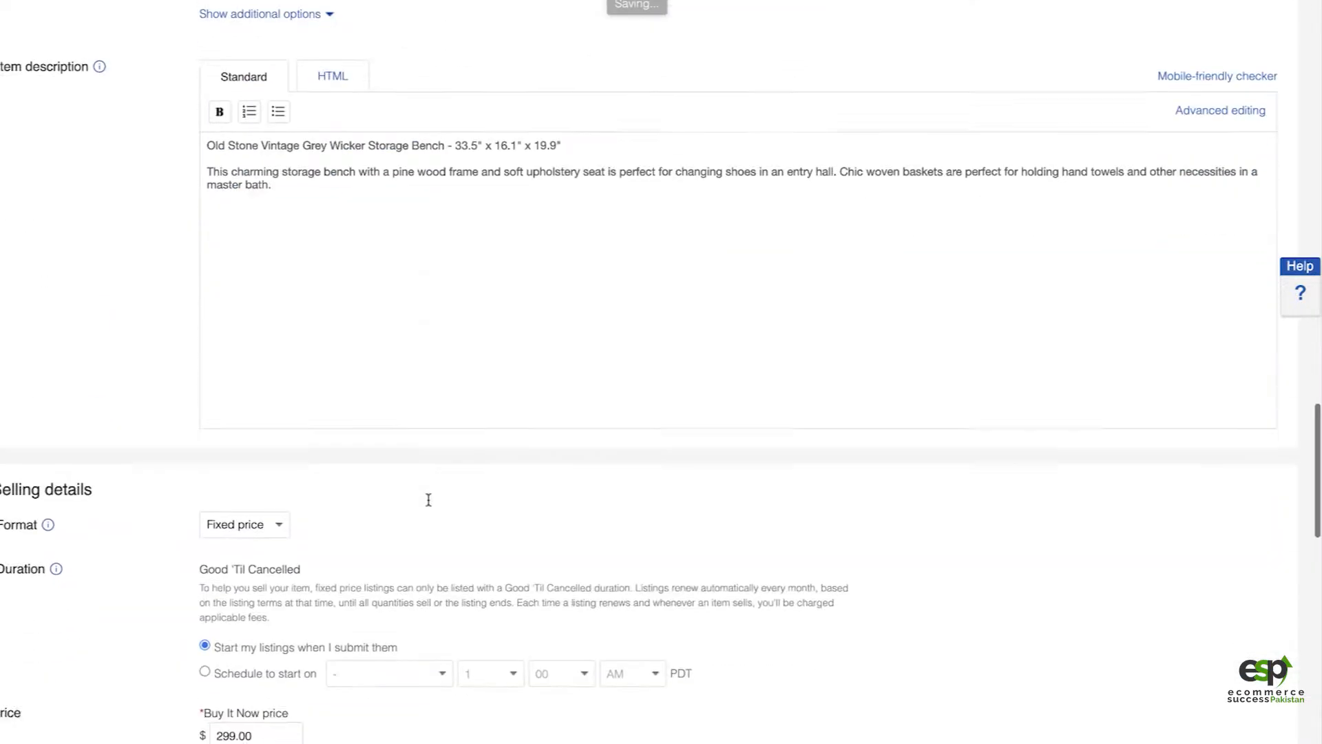
scroll(392, 531, "down", 3)
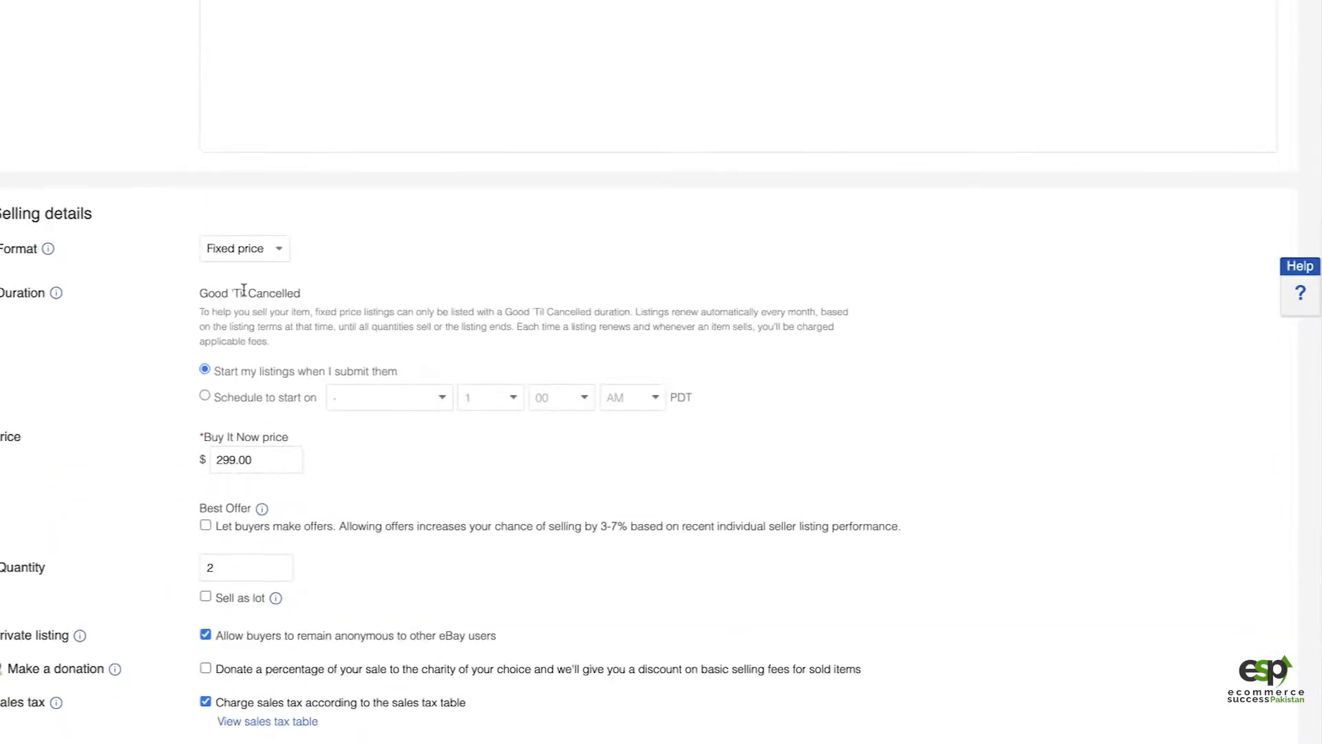
scroll(316, 547, "down", 1)
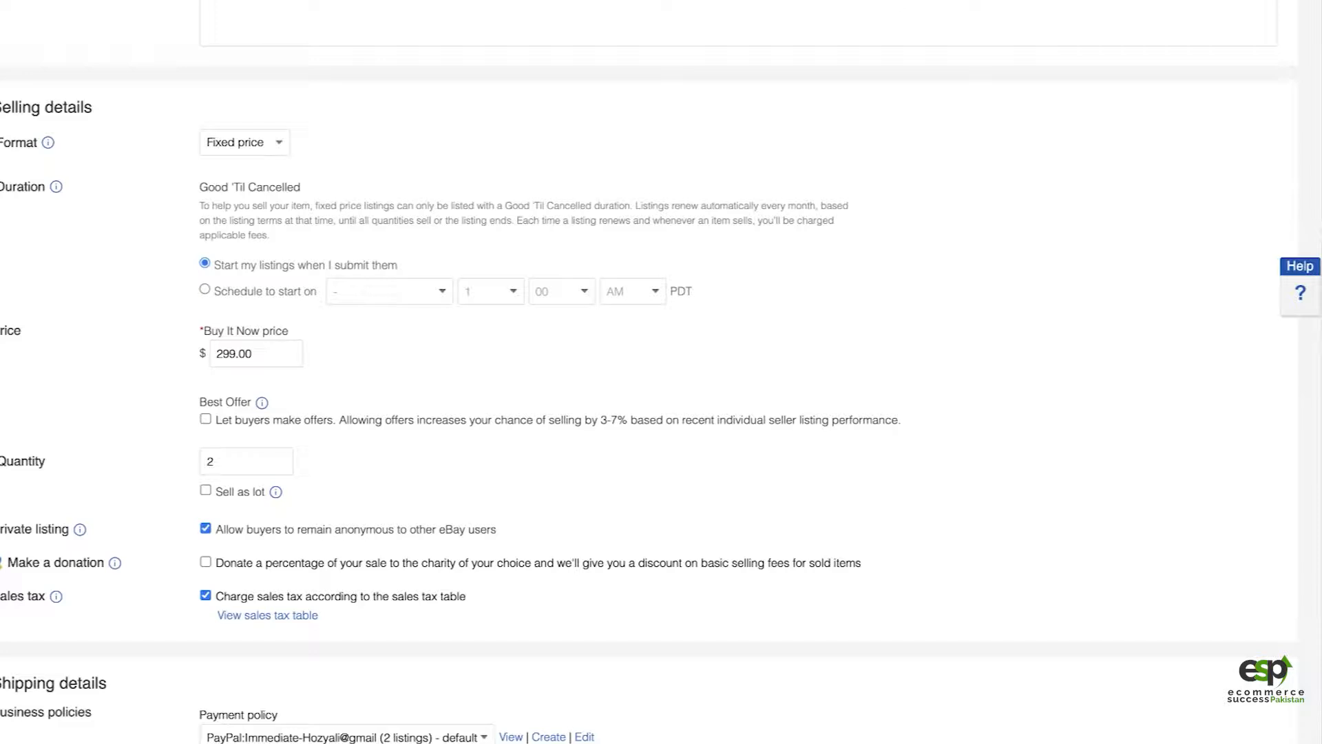
Step: Switch to the eBay Fee & Profit Calculator, set the Buy it now price to 299 and enter 17 as the item cost
left_click(880, 0)
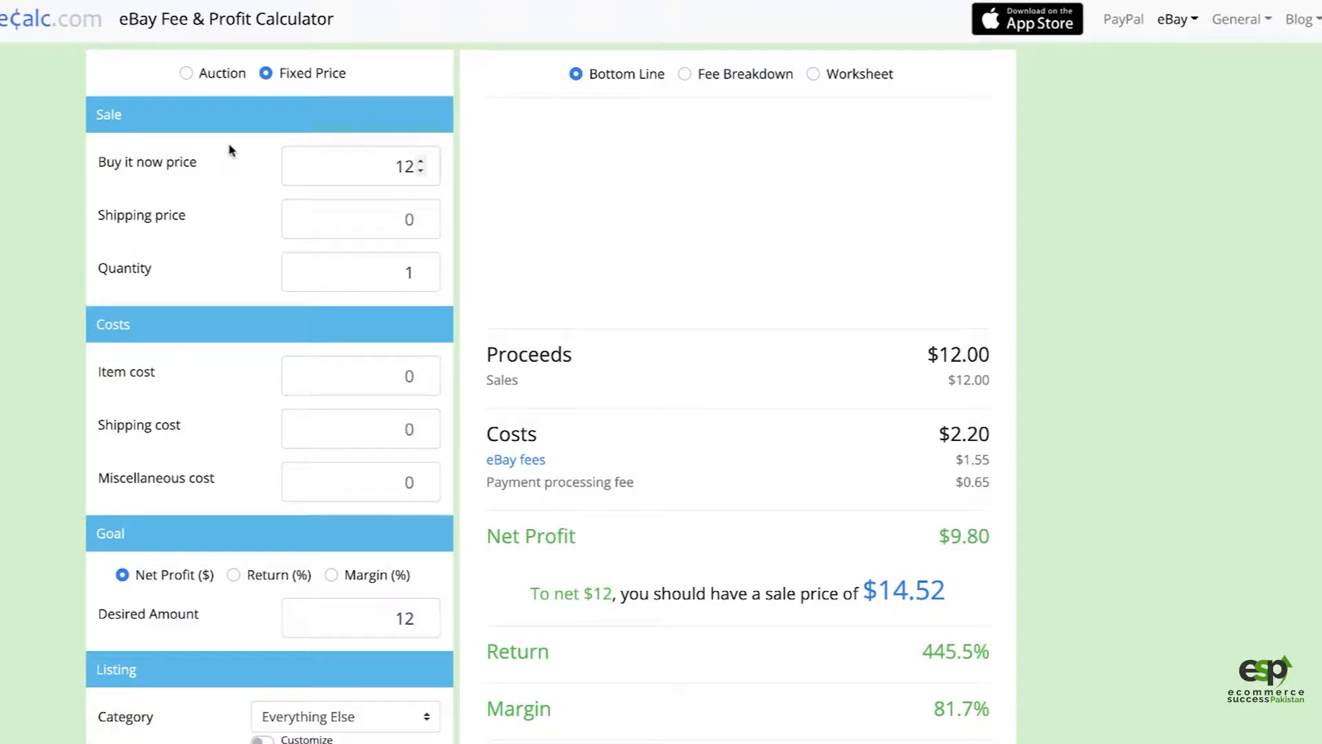
mouse_move(230, 149)
left_click(366, 178)
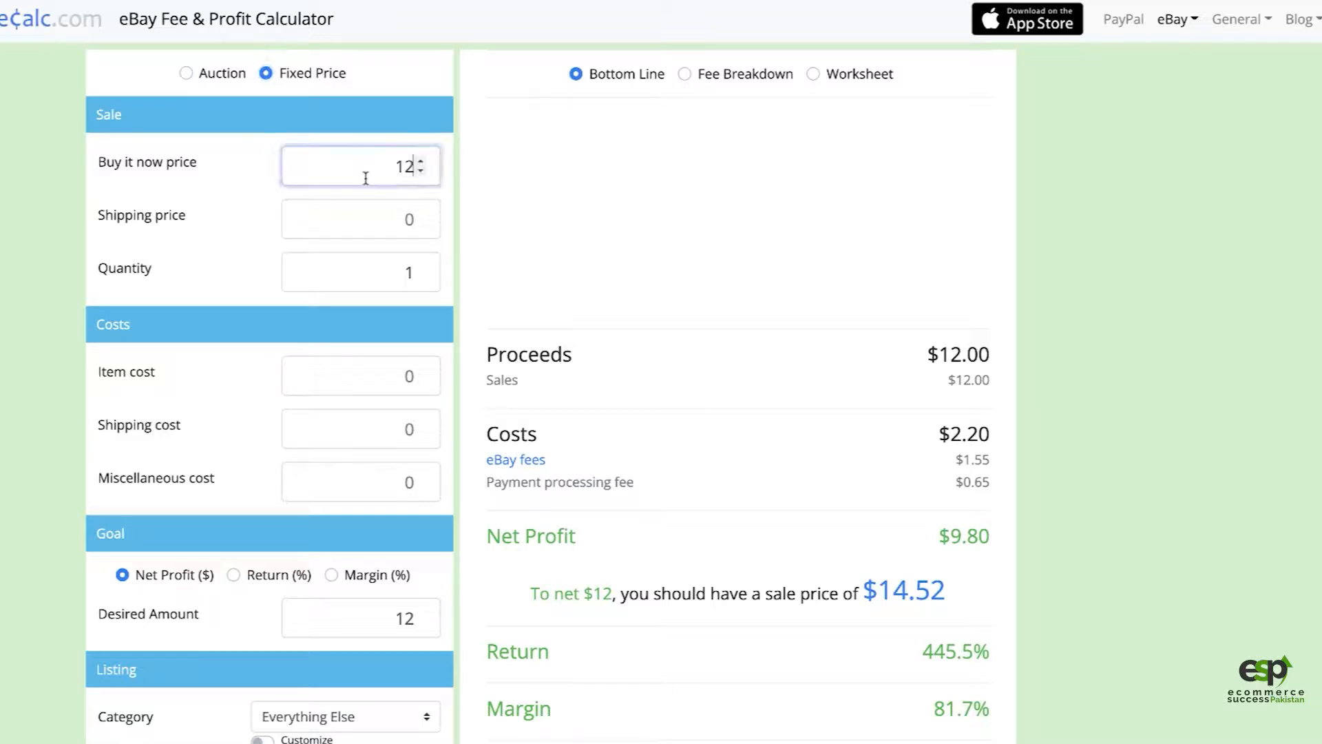
key("BackSpace")
key("BackSpace")
type("299")
left_click(322, 232)
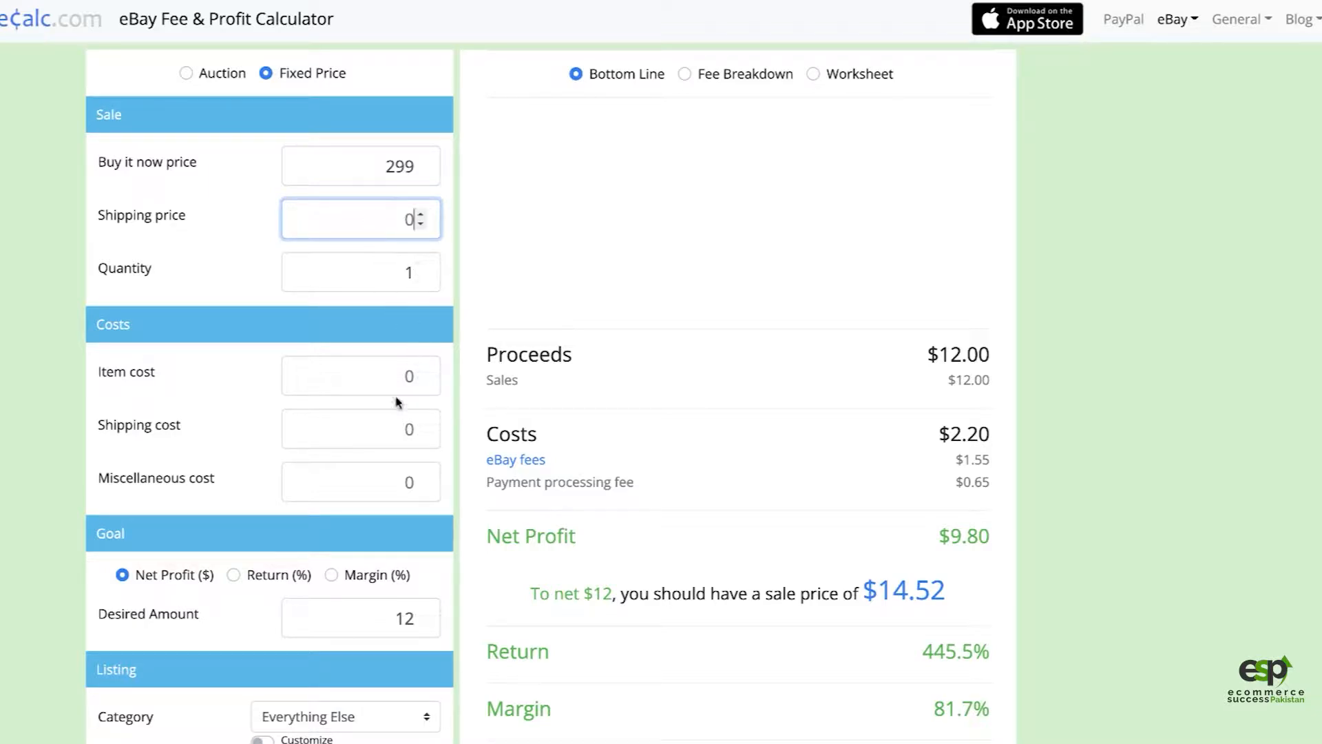
left_click(371, 385)
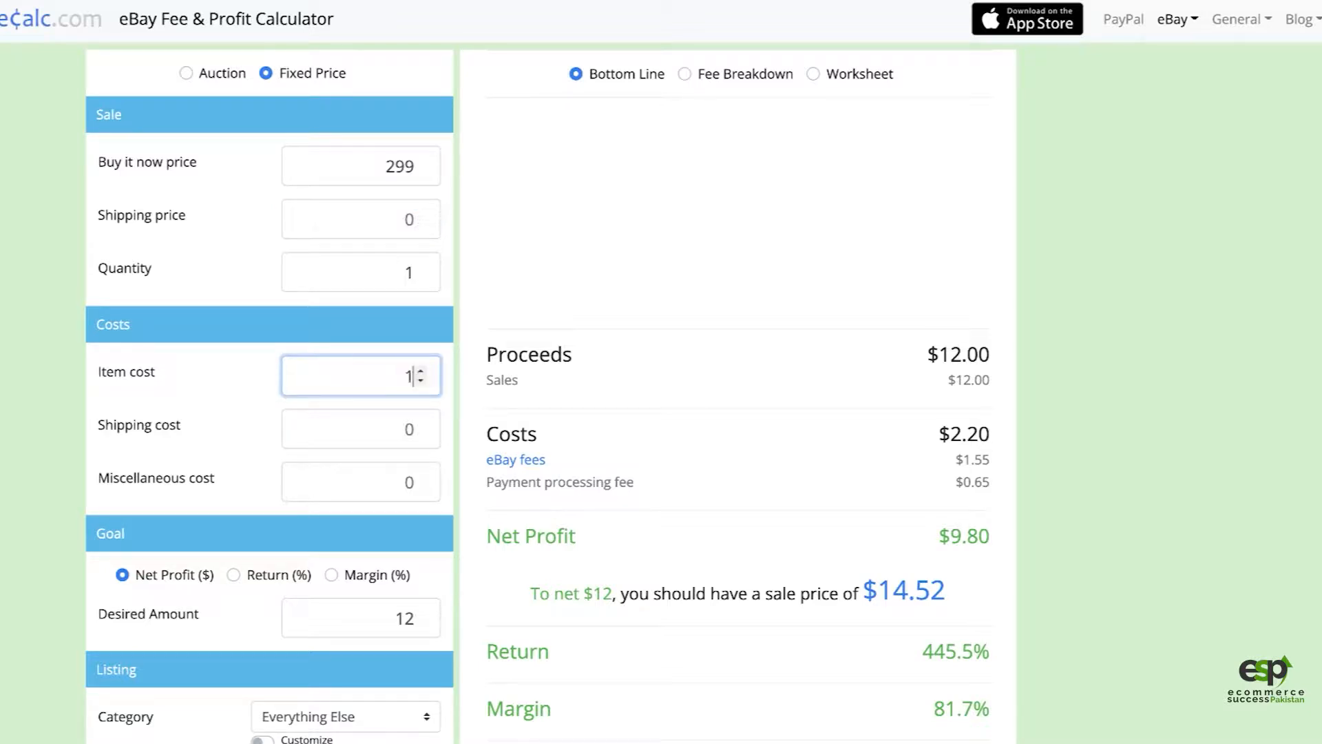
key("shift+Tab")
key("shift+Tab")
key("shift+Tab")
type("5")
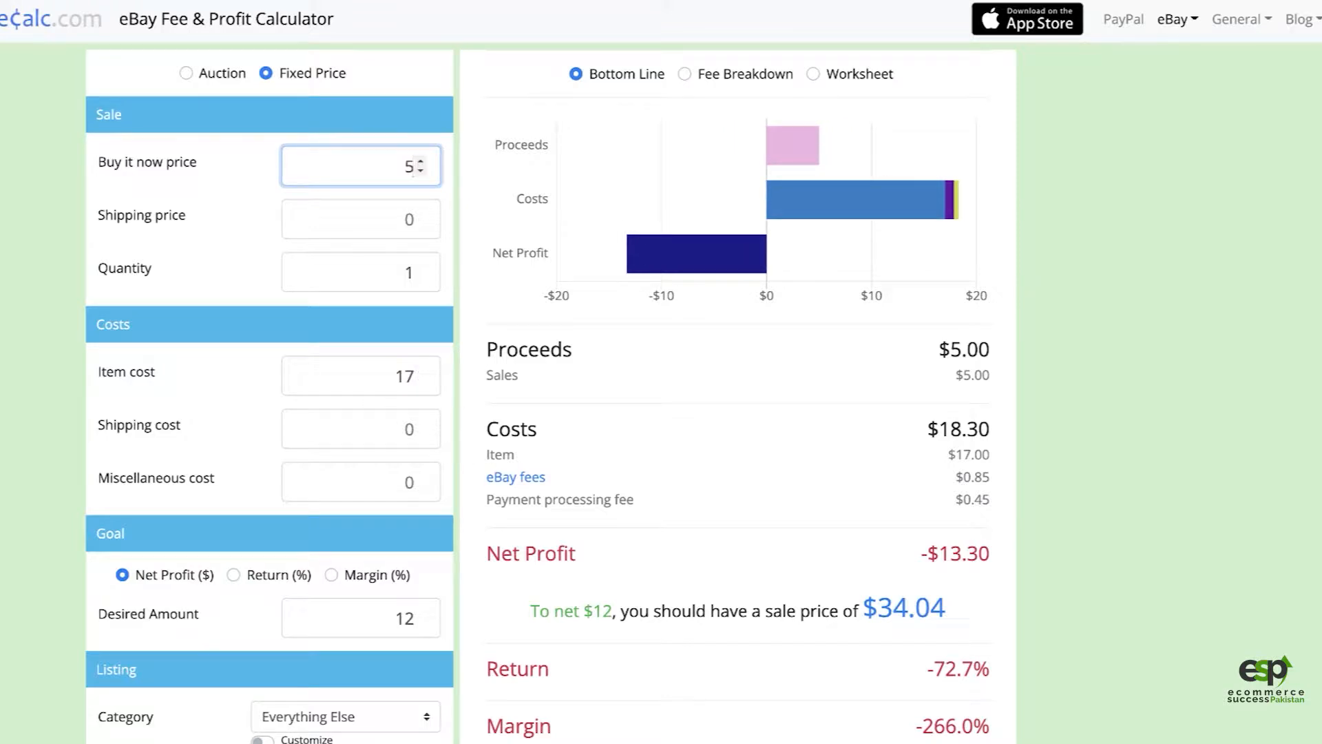
type("299")
key("BackSpace")
key("BackSpace")
key("BackSpace")
key("BackSpace")
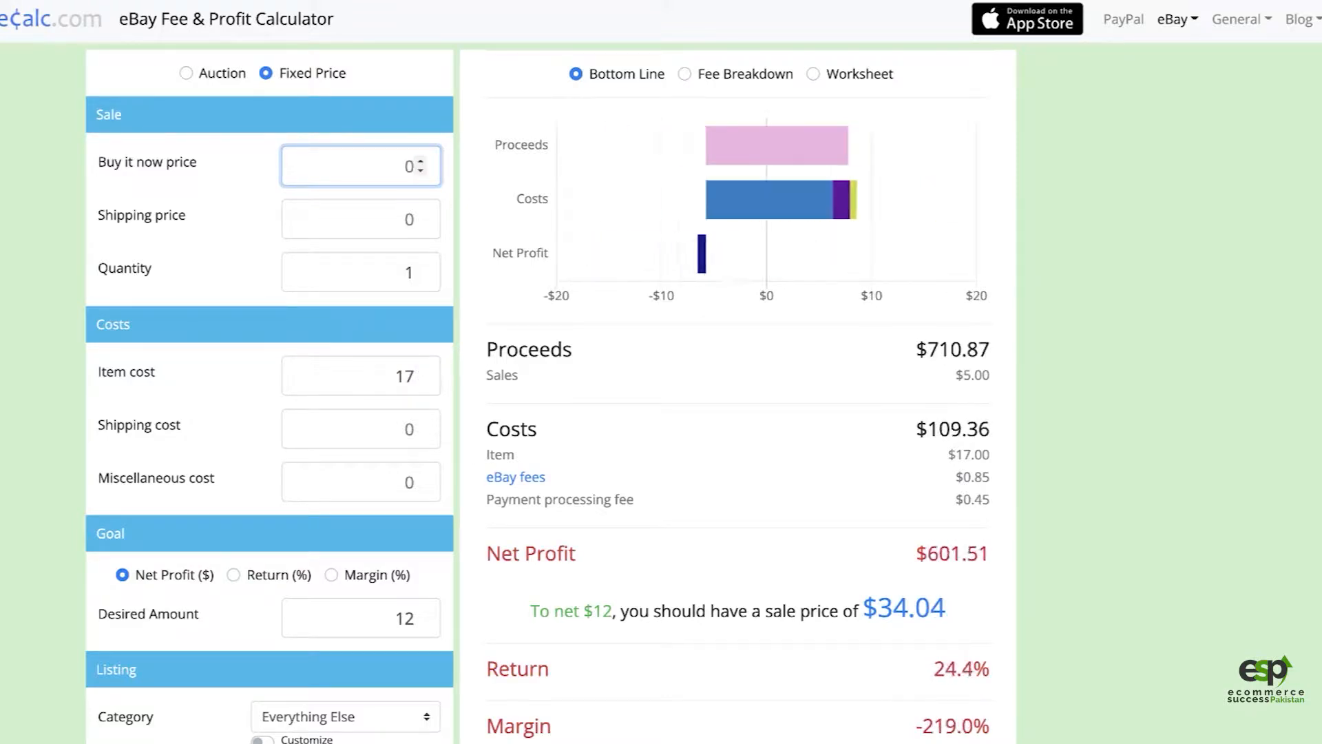
type("299")
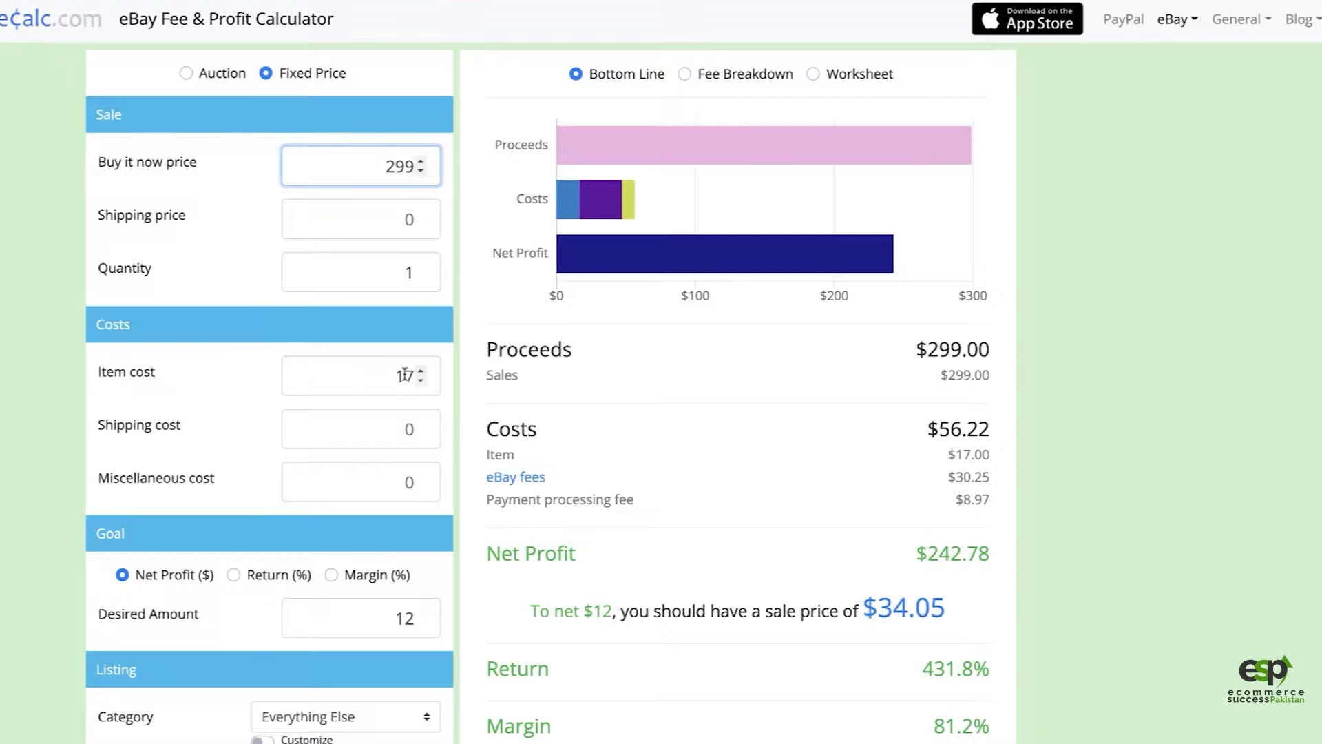
Step: Complete the item cost in the fee calculator as 175
double_click(406, 374)
left_click(410, 374)
type("5")
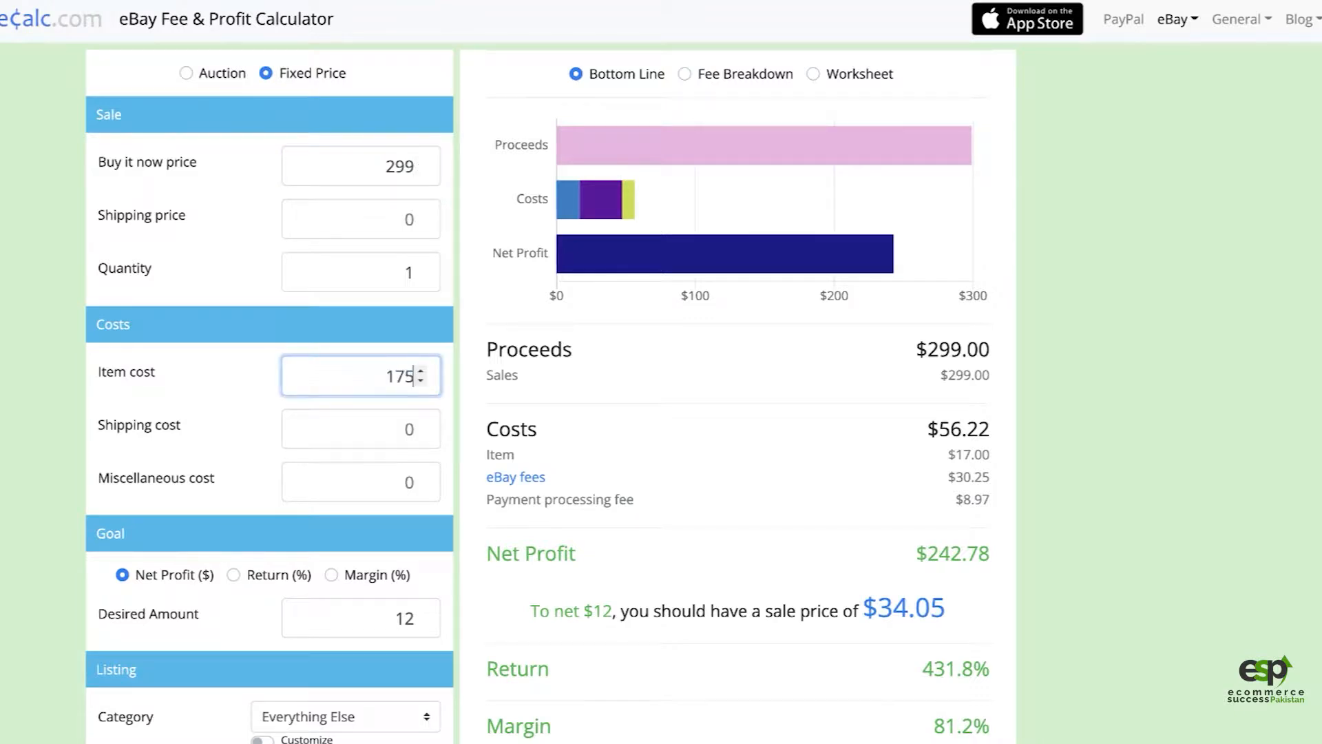
Step: Check the bench's sale price on the Overstock page and raise the item cost in the fee calculator to 176
left_click(1148, 395)
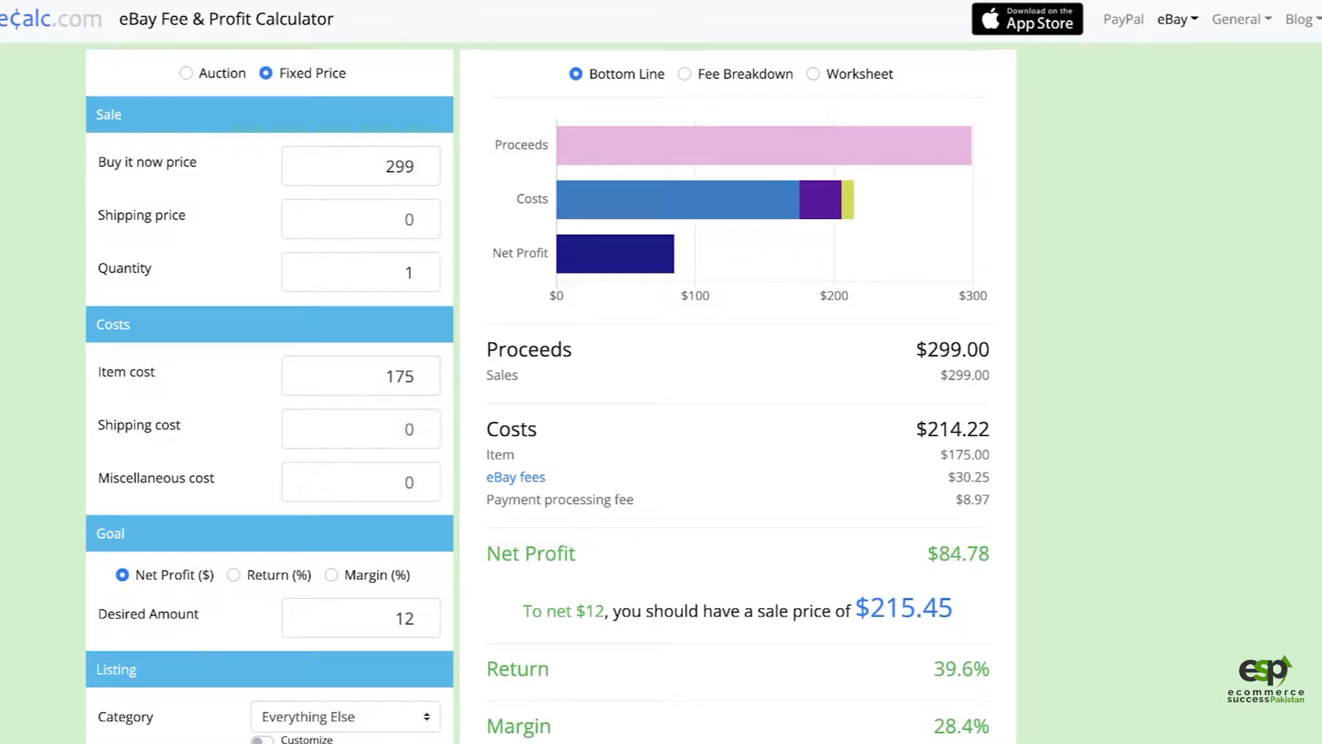
left_click(999, 1)
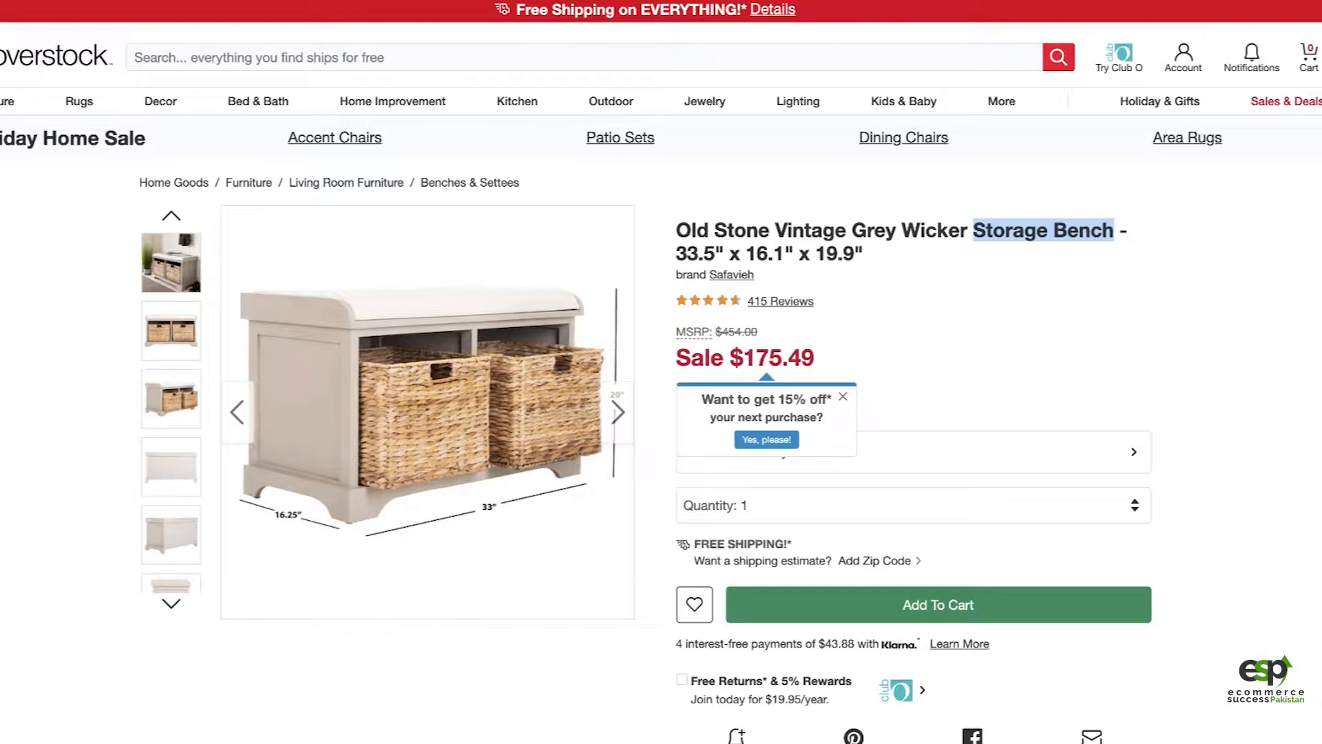
left_click(619, 1)
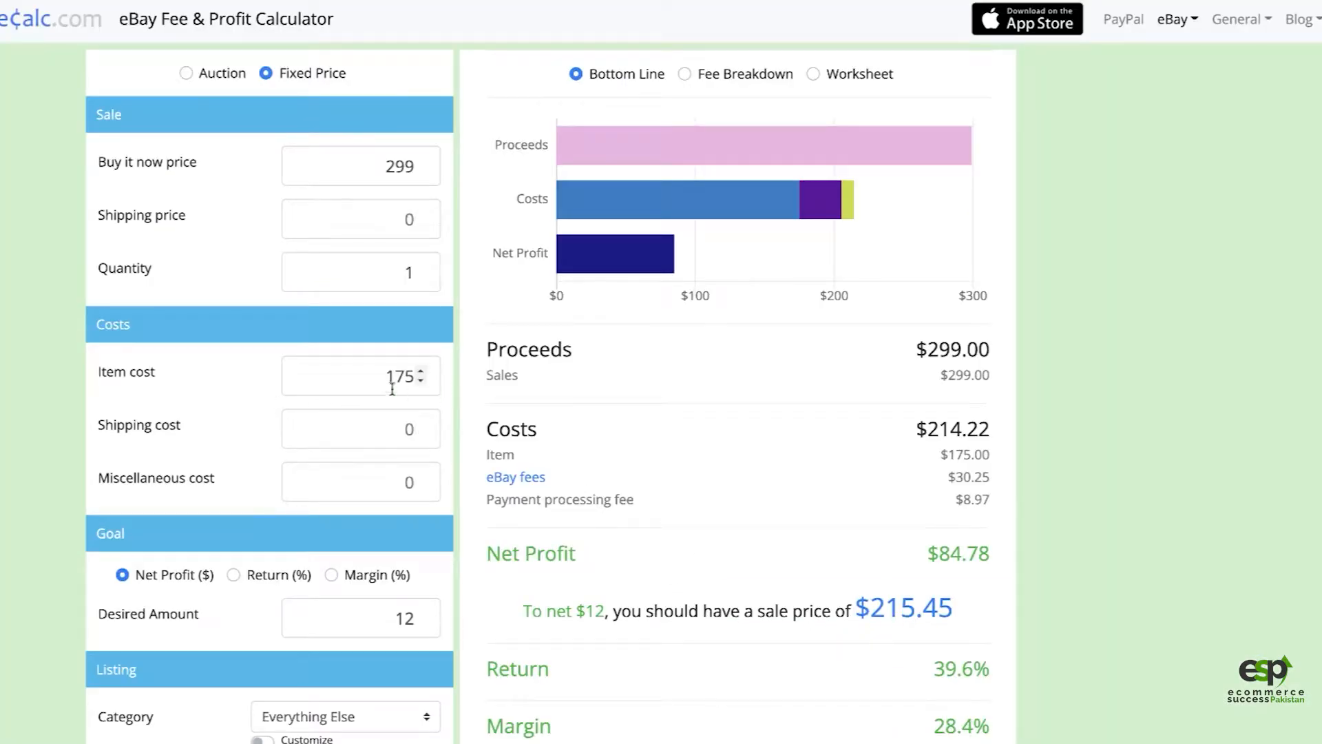
left_click(419, 371)
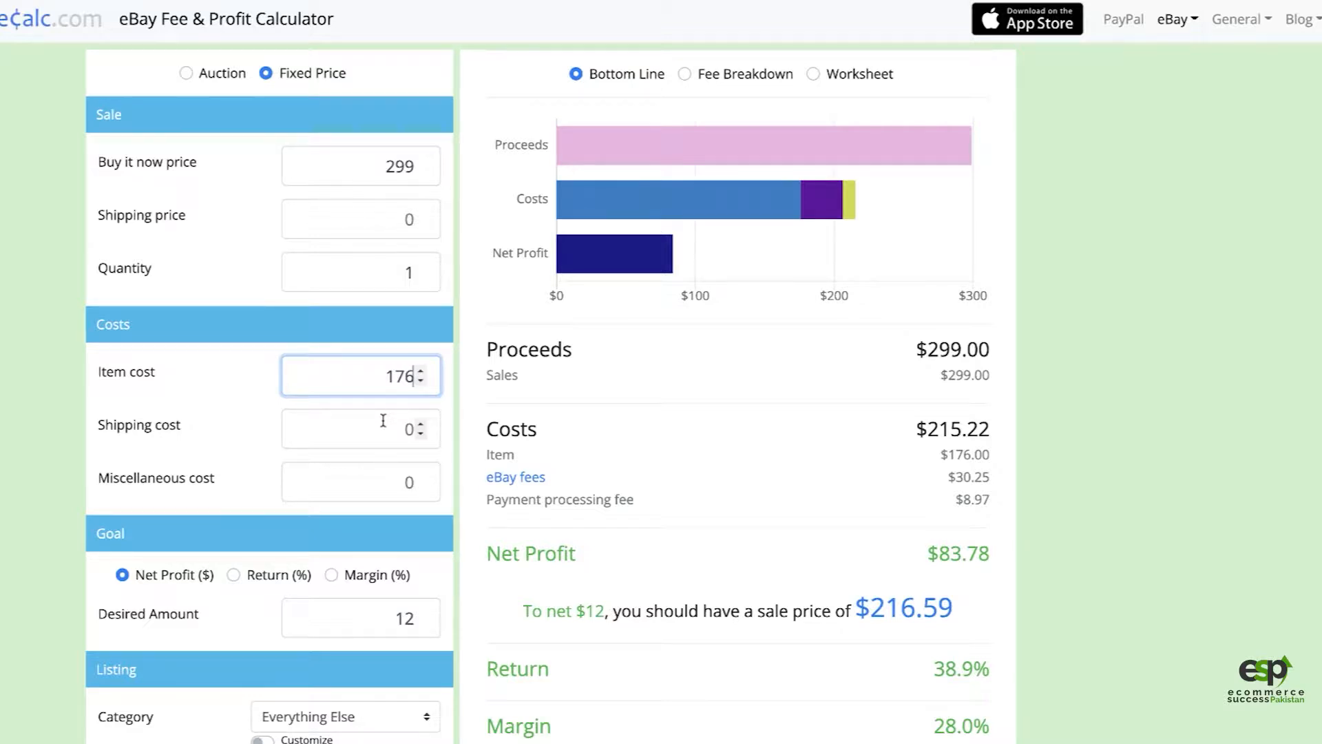
left_click(1084, 488)
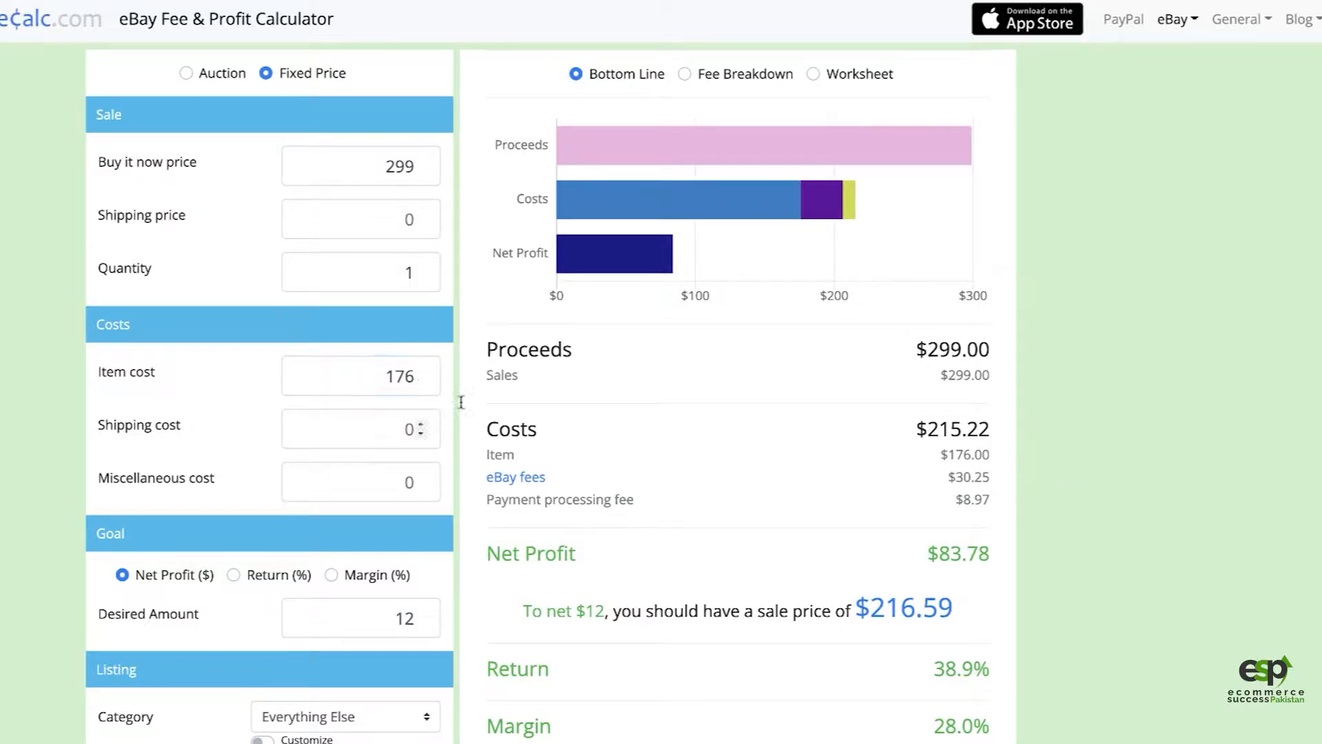
Step: Set the desired net profit amount in the calculator's goal settings to 0
scroll(413, 510, "down", 1)
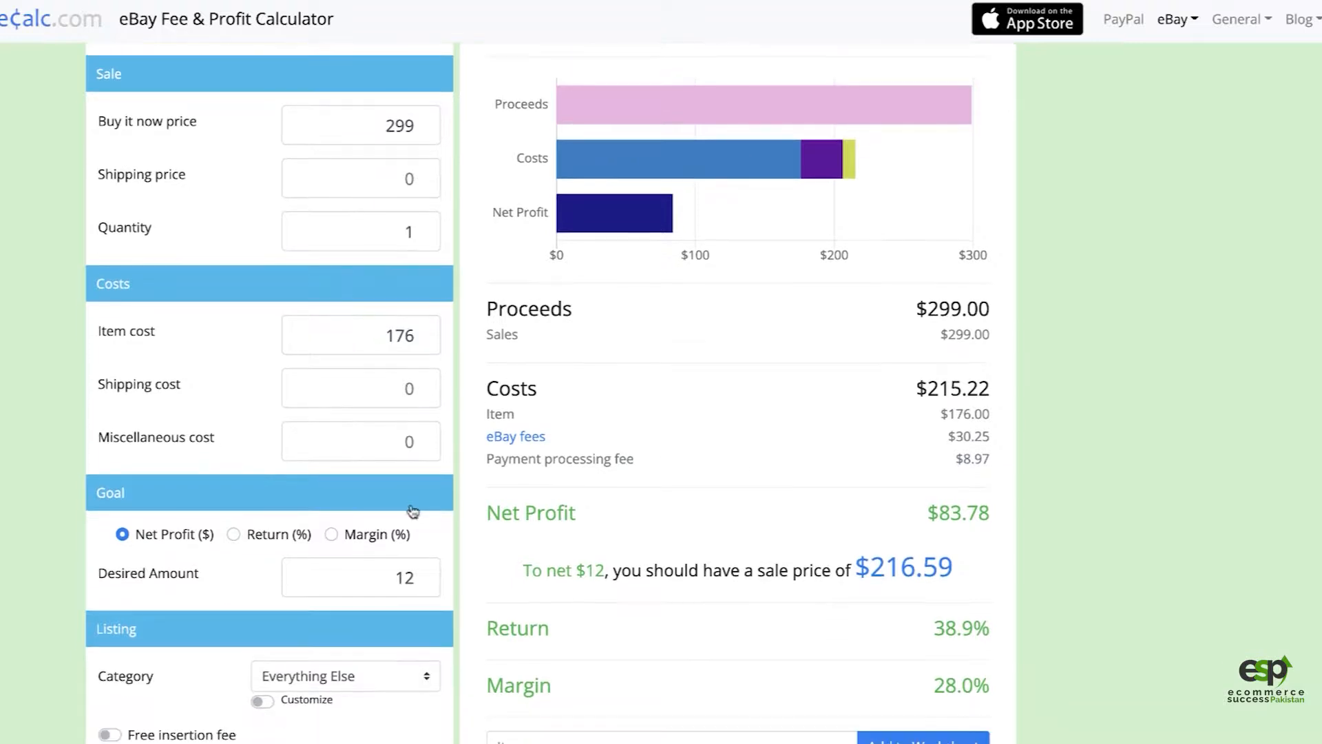
scroll(330, 541, "down", 1)
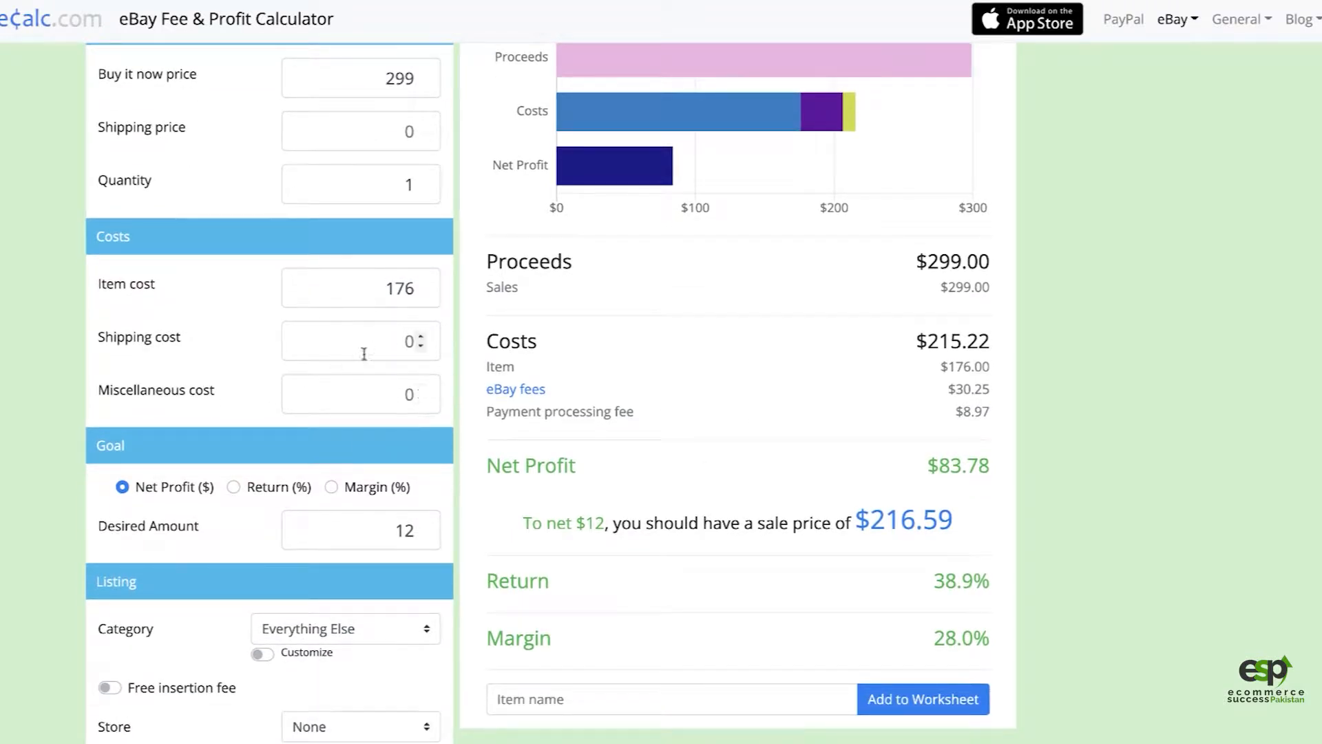
scroll(380, 547, "down", 1)
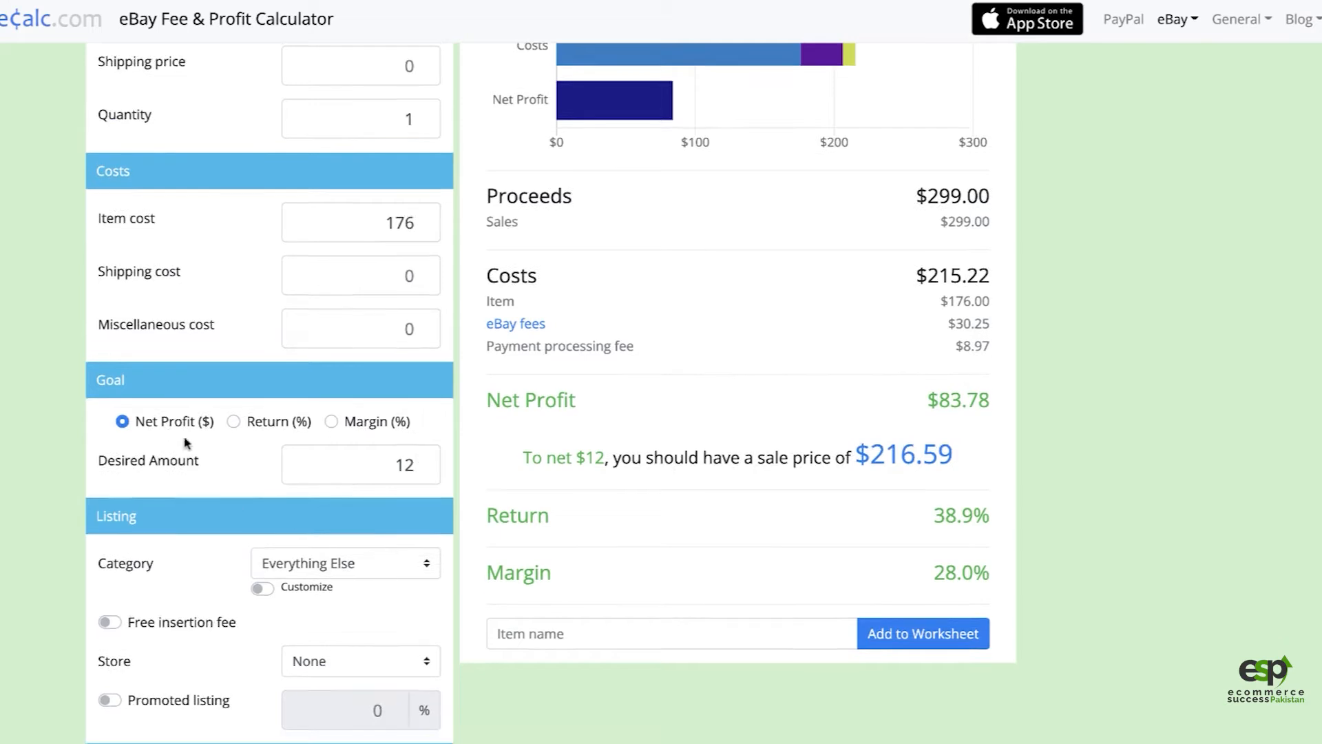
double_click(357, 471)
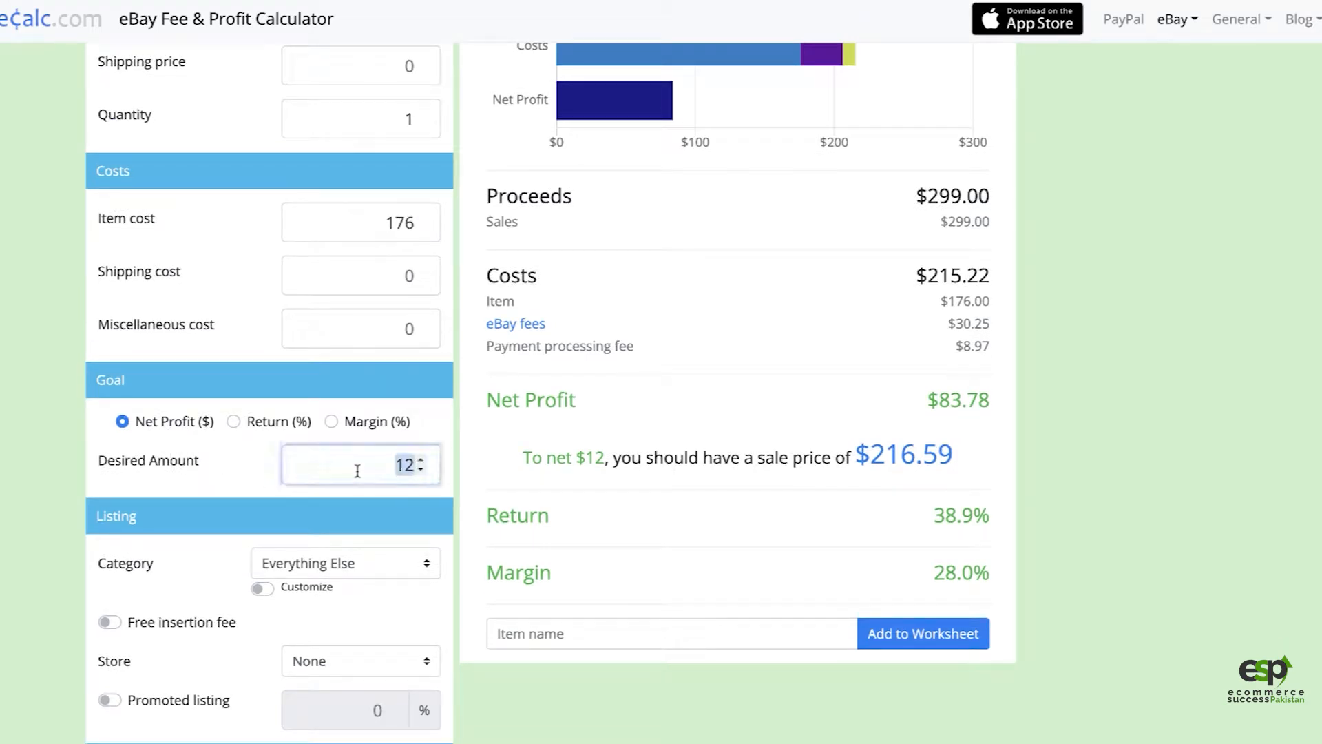
key("BackSpace")
type("0")
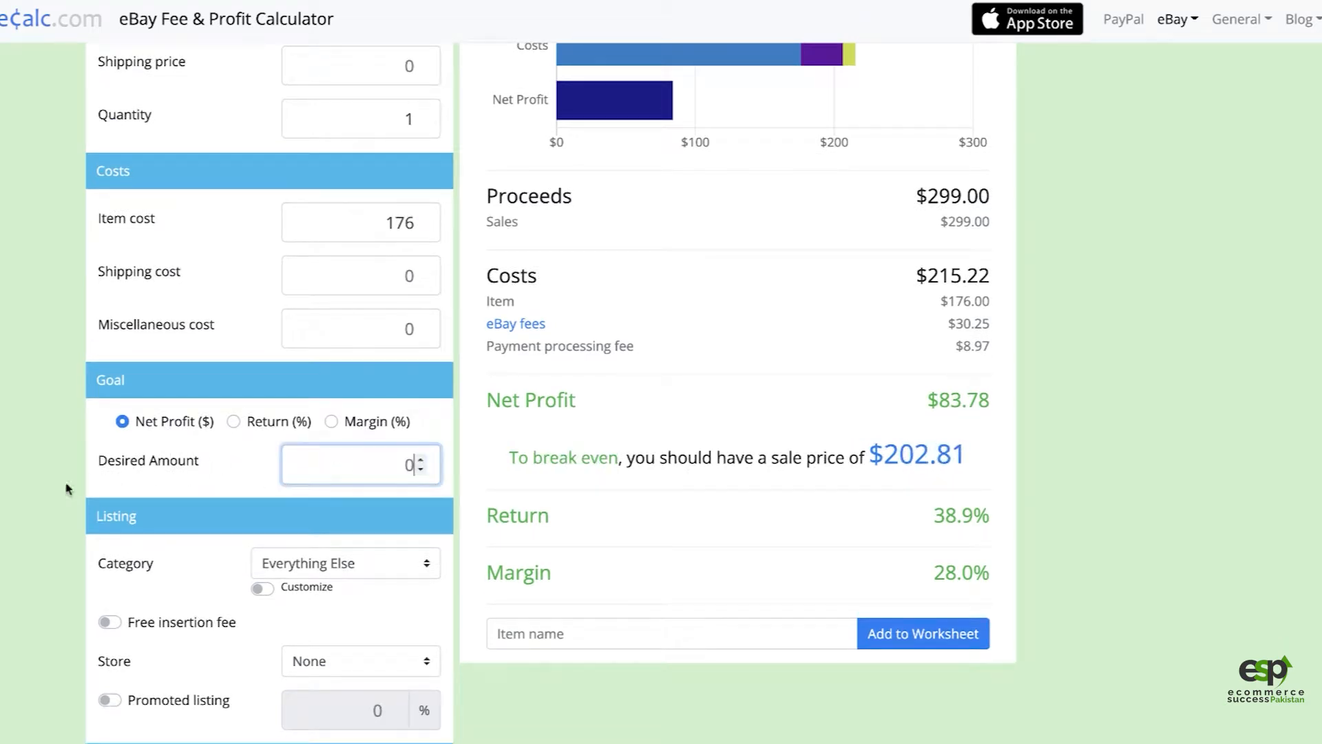
left_click(67, 488)
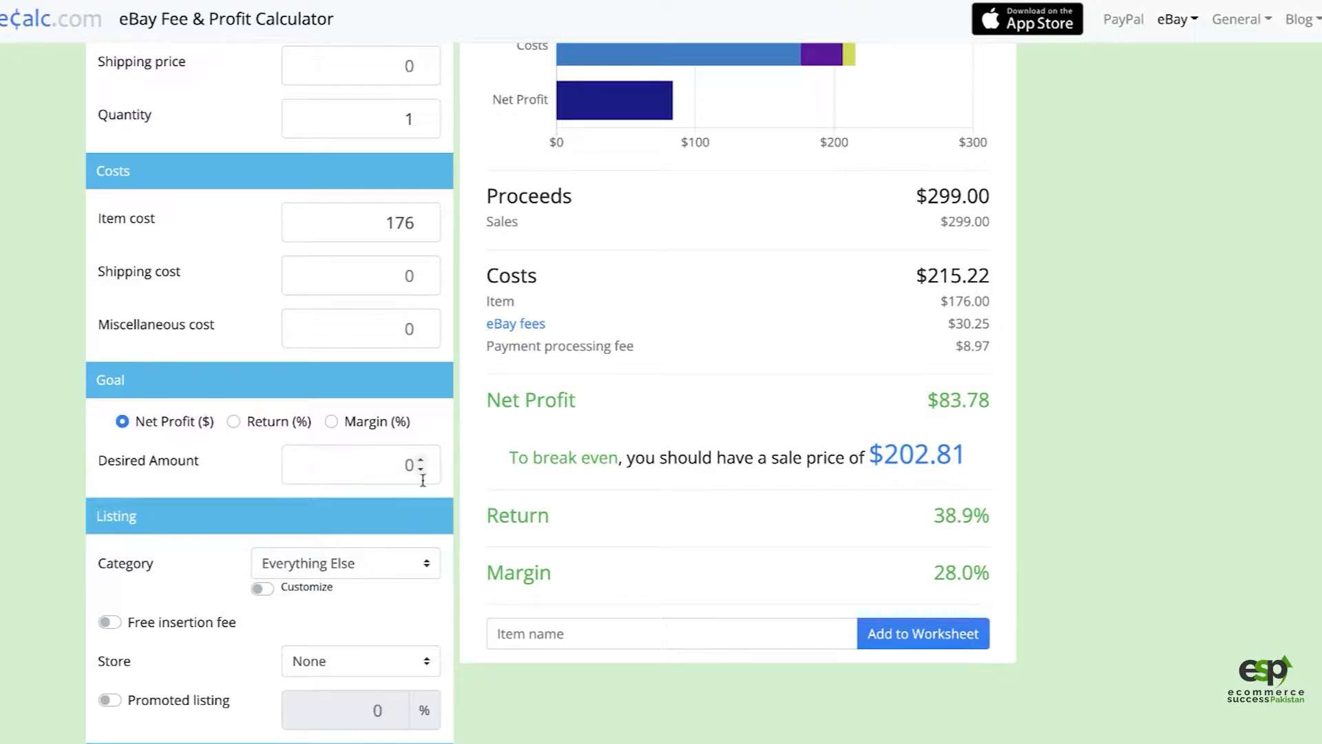
Step: Review the calculator's costs, break-even sale price and net profit, highlighting the net profit figure
scroll(414, 335, "up", 1)
scroll(414, 335, "up", 2)
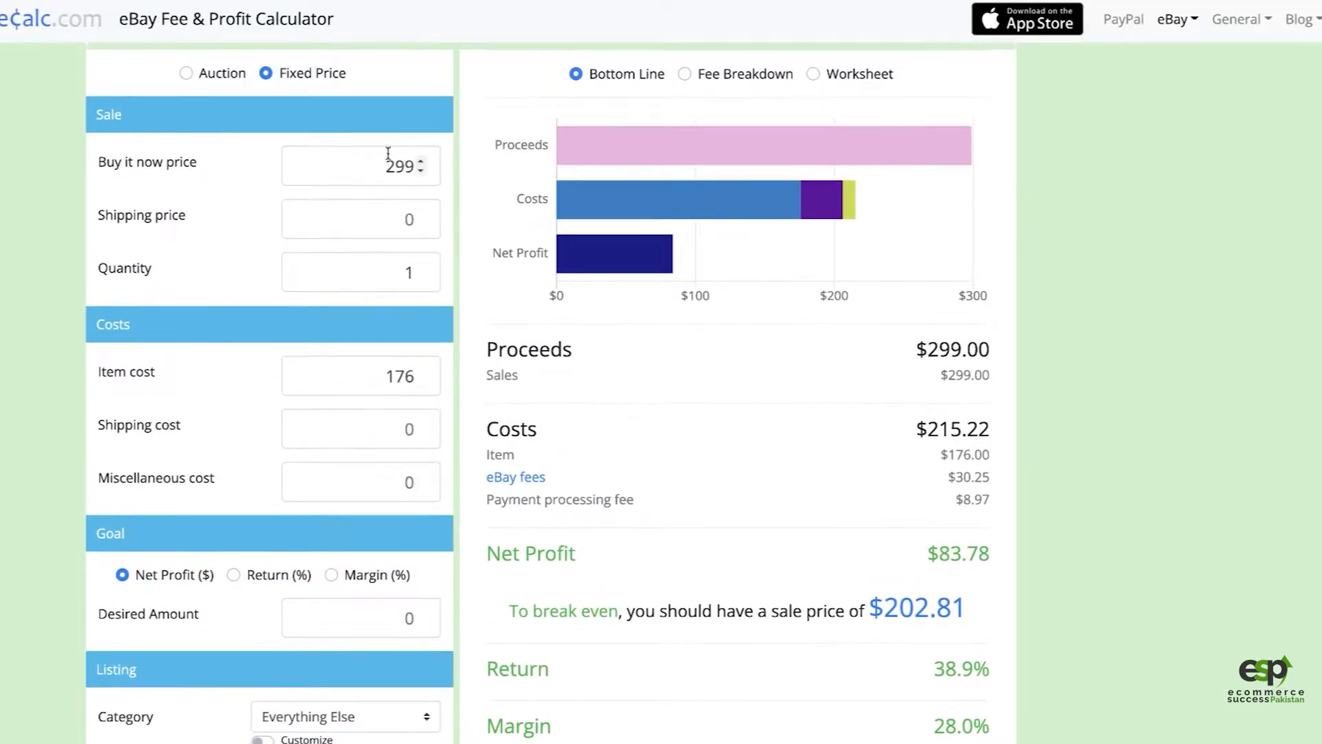
scroll(351, 484, "down", 3)
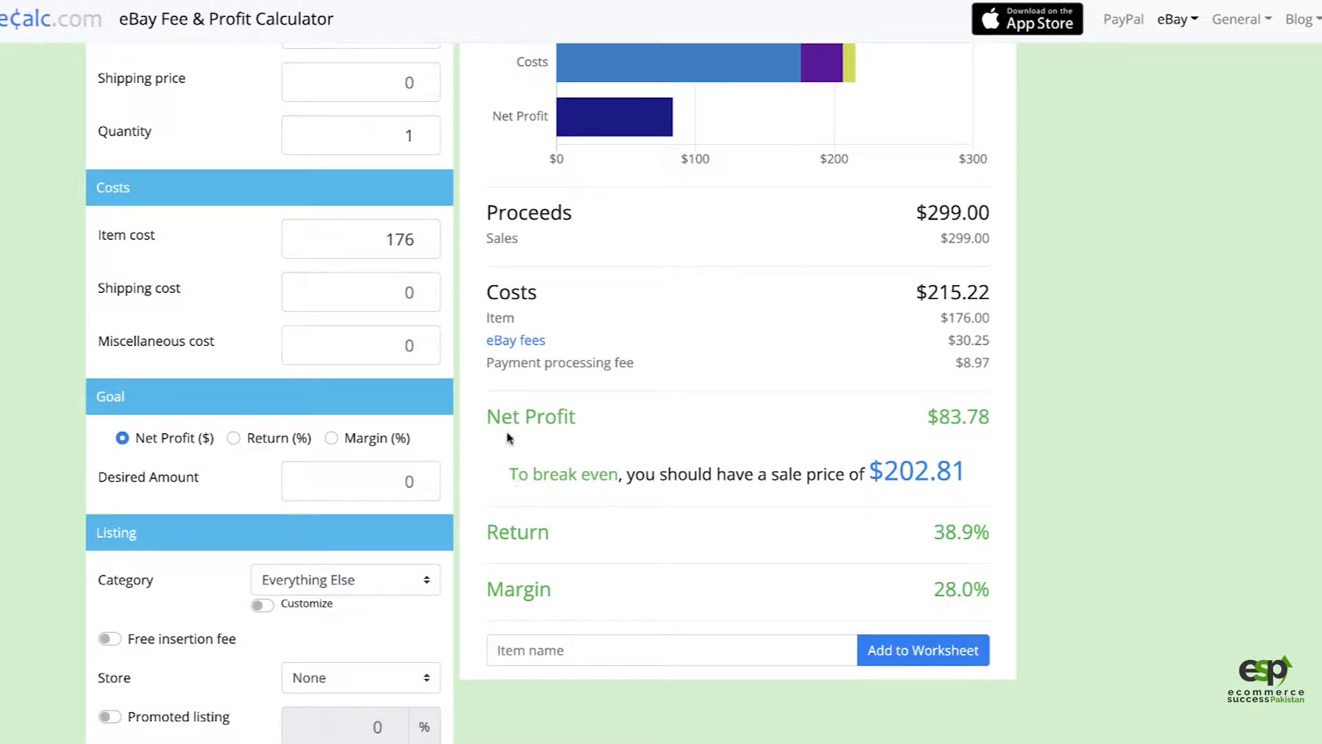
scroll(489, 445, "up", 1)
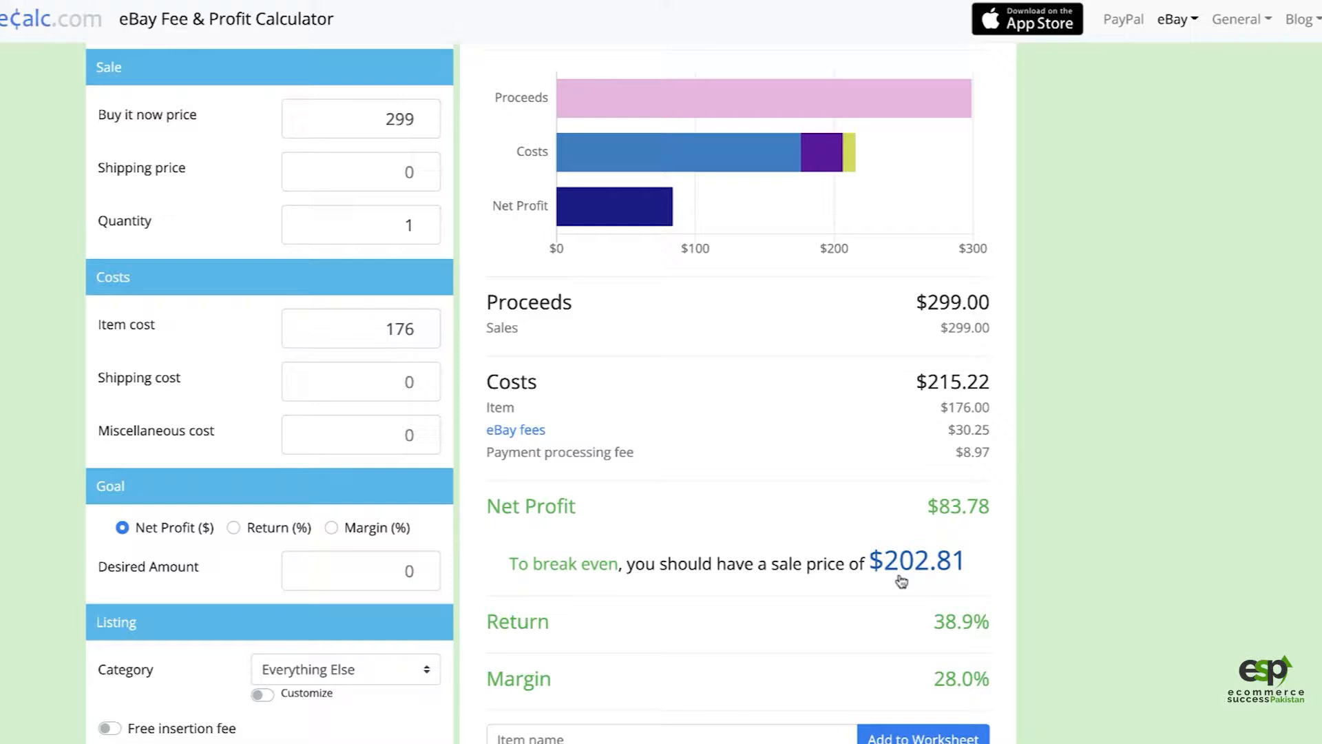
left_click_drag(520, 507, 619, 510)
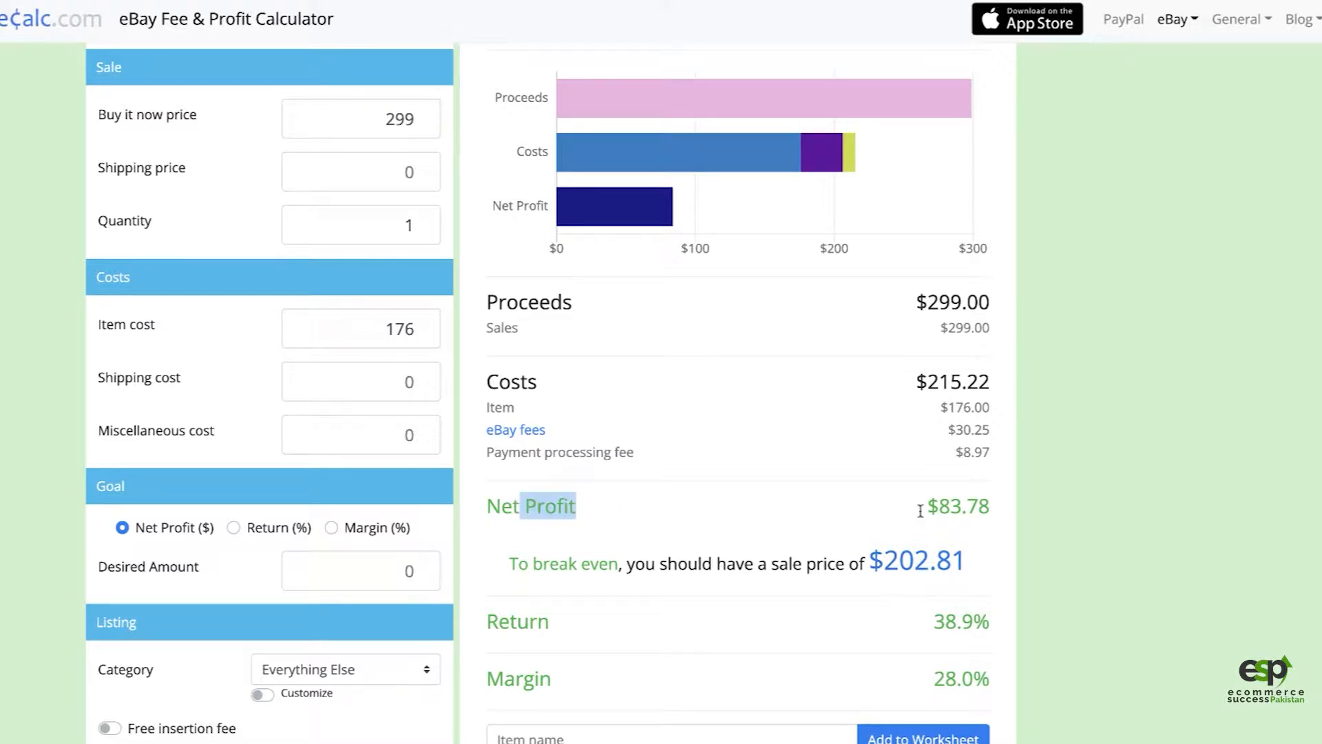
left_click_drag(950, 510, 958, 511)
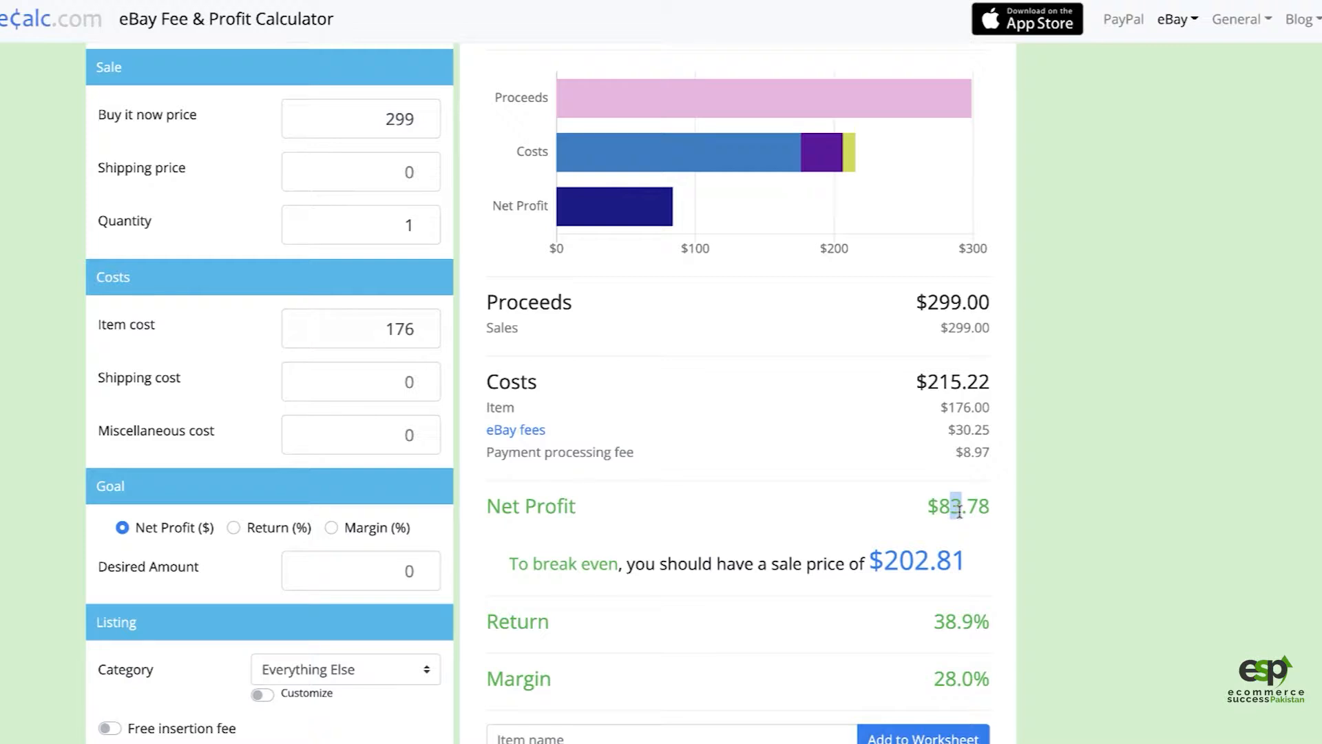
Step: Try the suggested break-even sale price as the Buy it now price
double_click(410, 114)
left_click(413, 118)
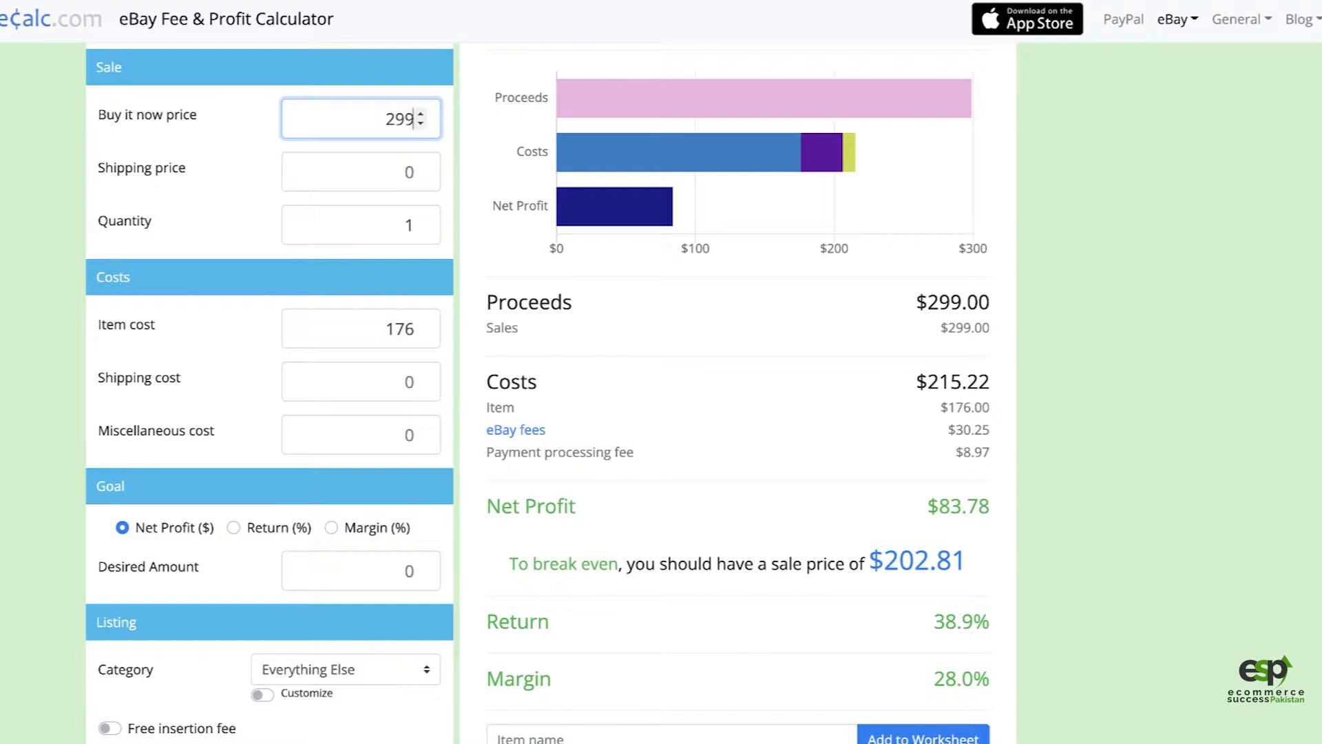
left_click(916, 565)
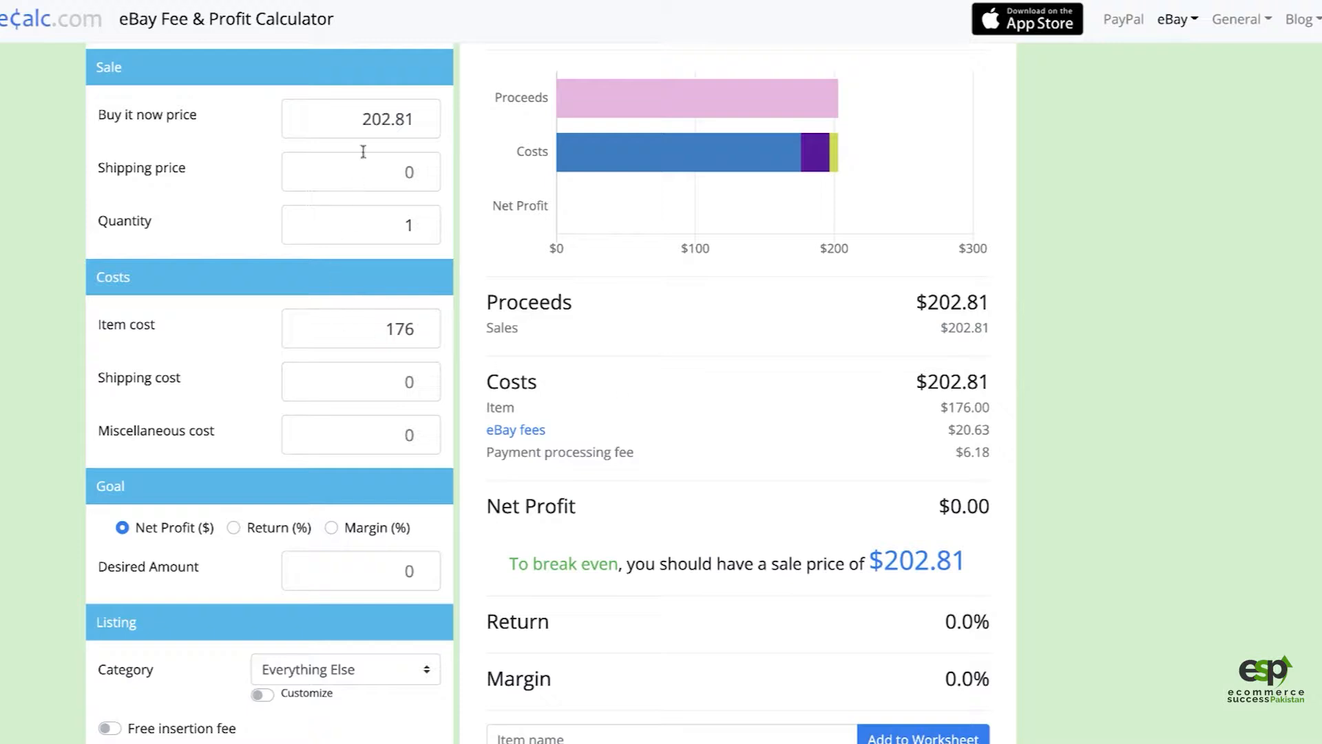
Step: Set the Buy it now price in the fee calculator to 249
double_click(378, 118)
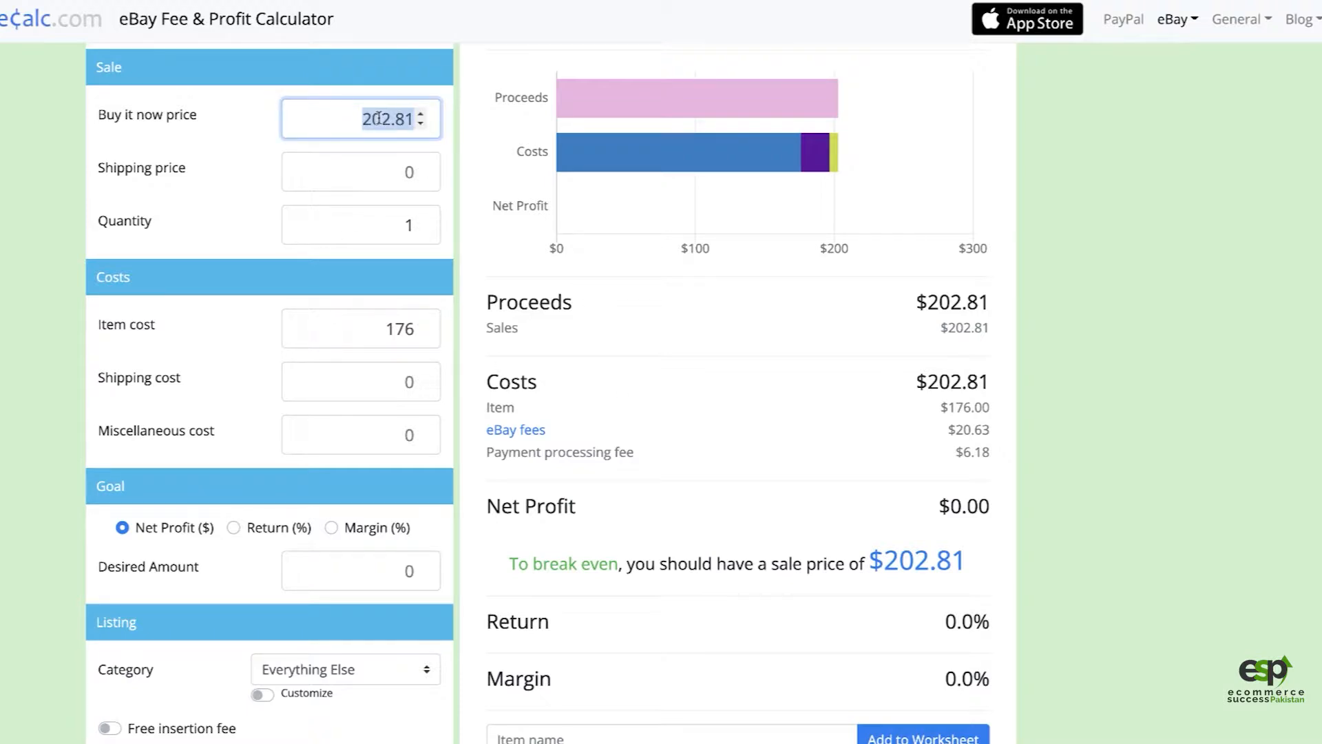
type("249")
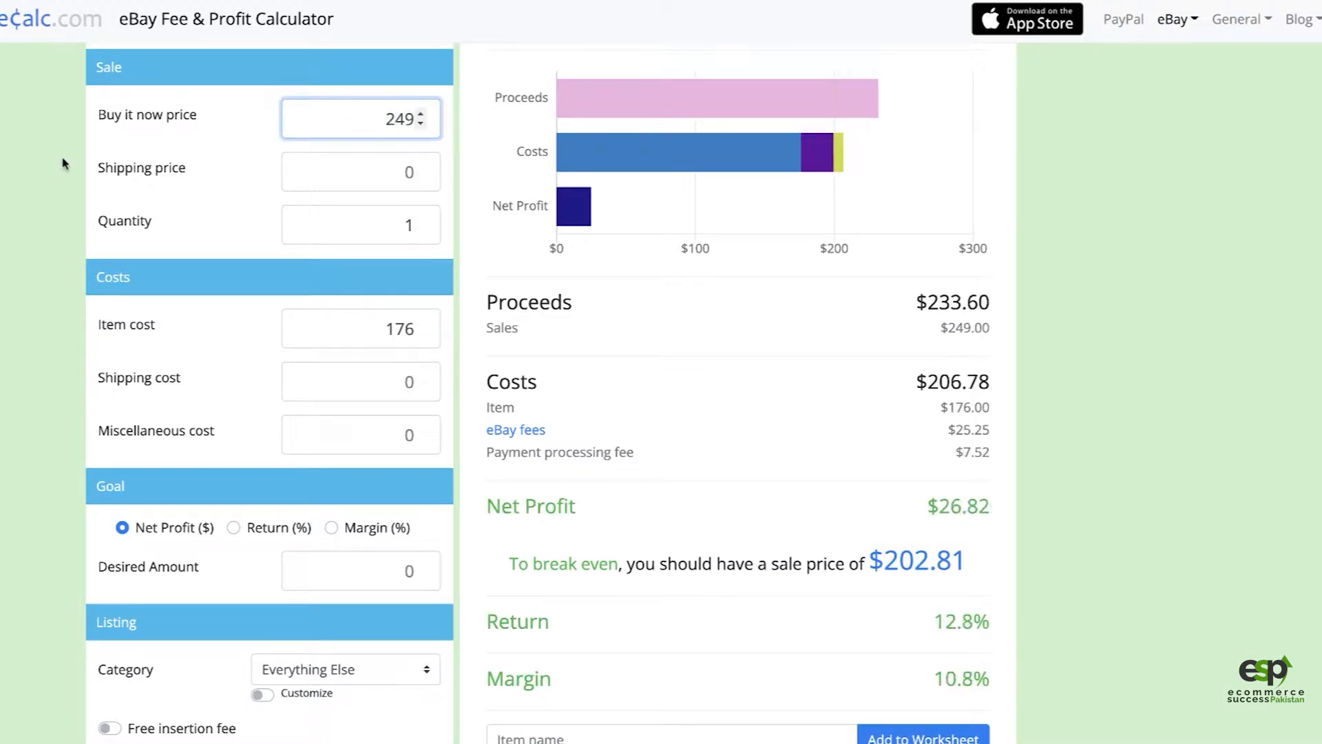
left_click(75, 313)
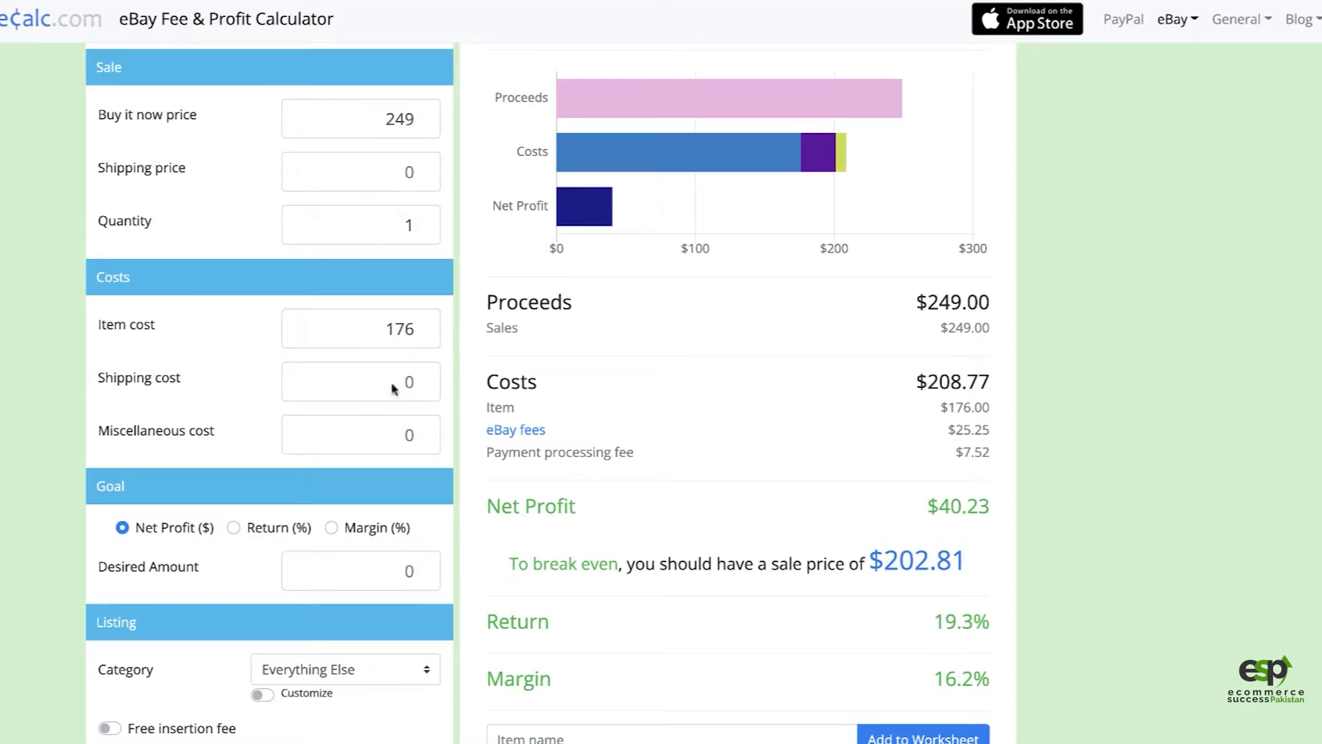
Step: Enable the promoted listing option in the fee calculator with an ad rate of 6.2%
scroll(461, 497, "down", 5)
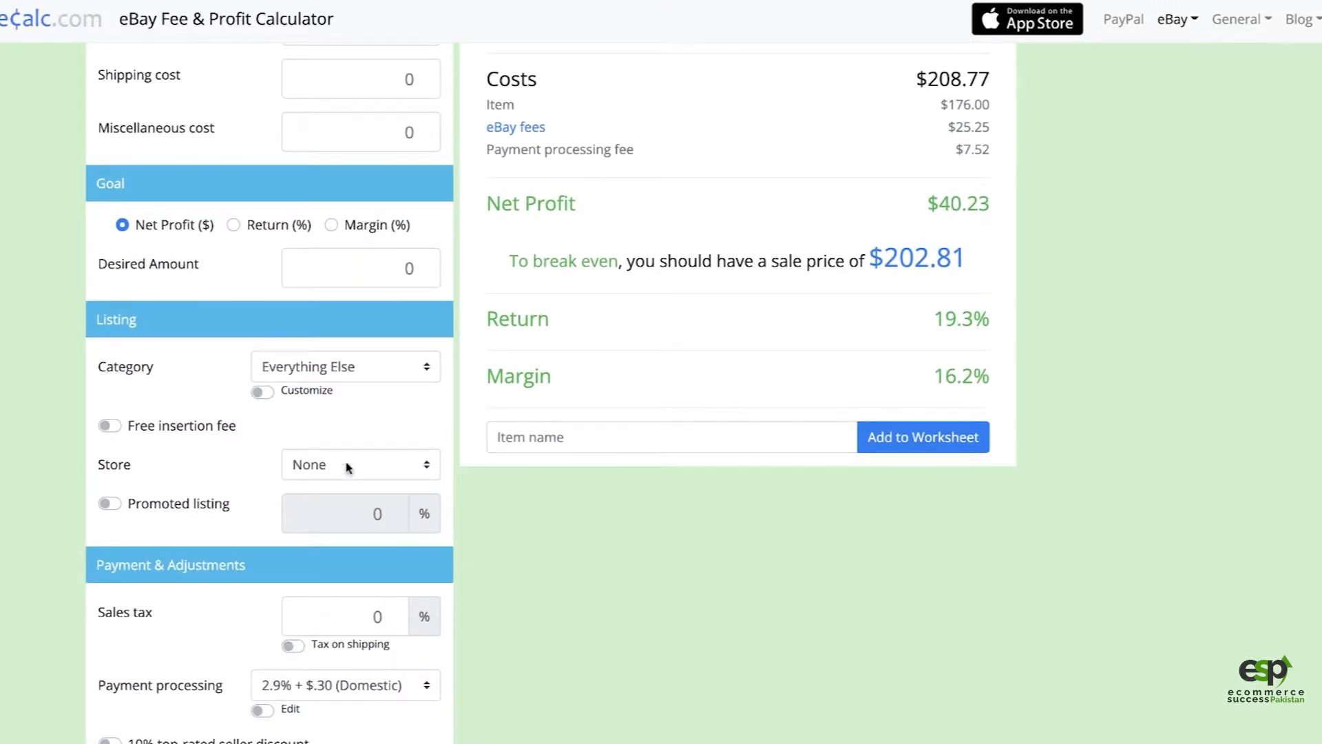
scroll(354, 513, "down", 2)
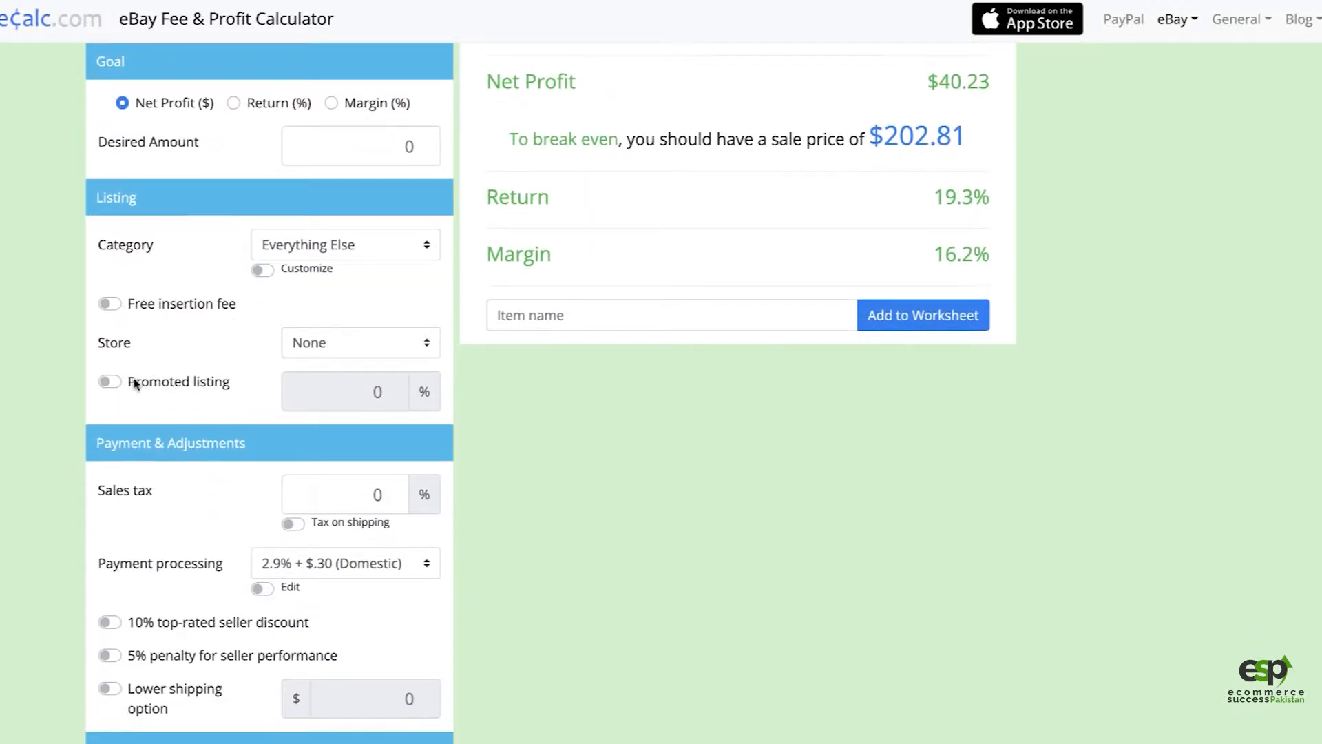
left_click(108, 380)
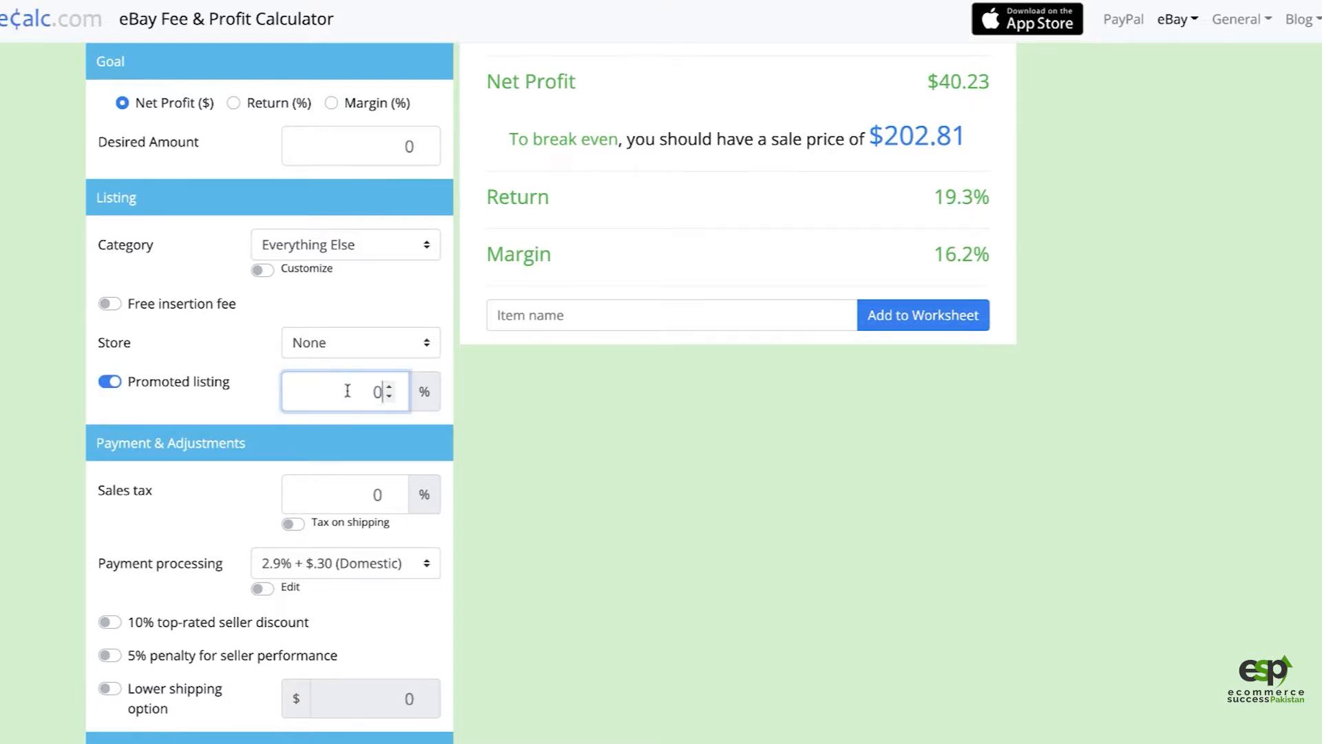
type("6.2")
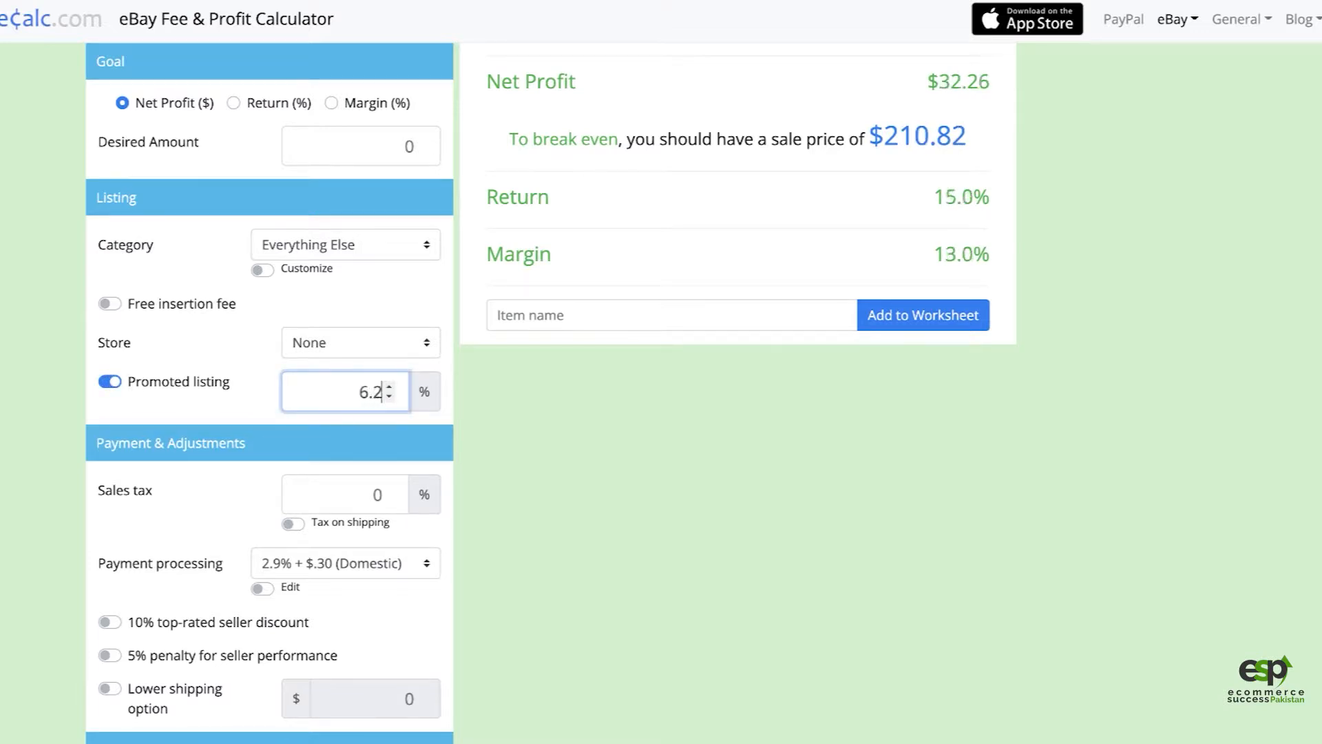
left_click(661, 559)
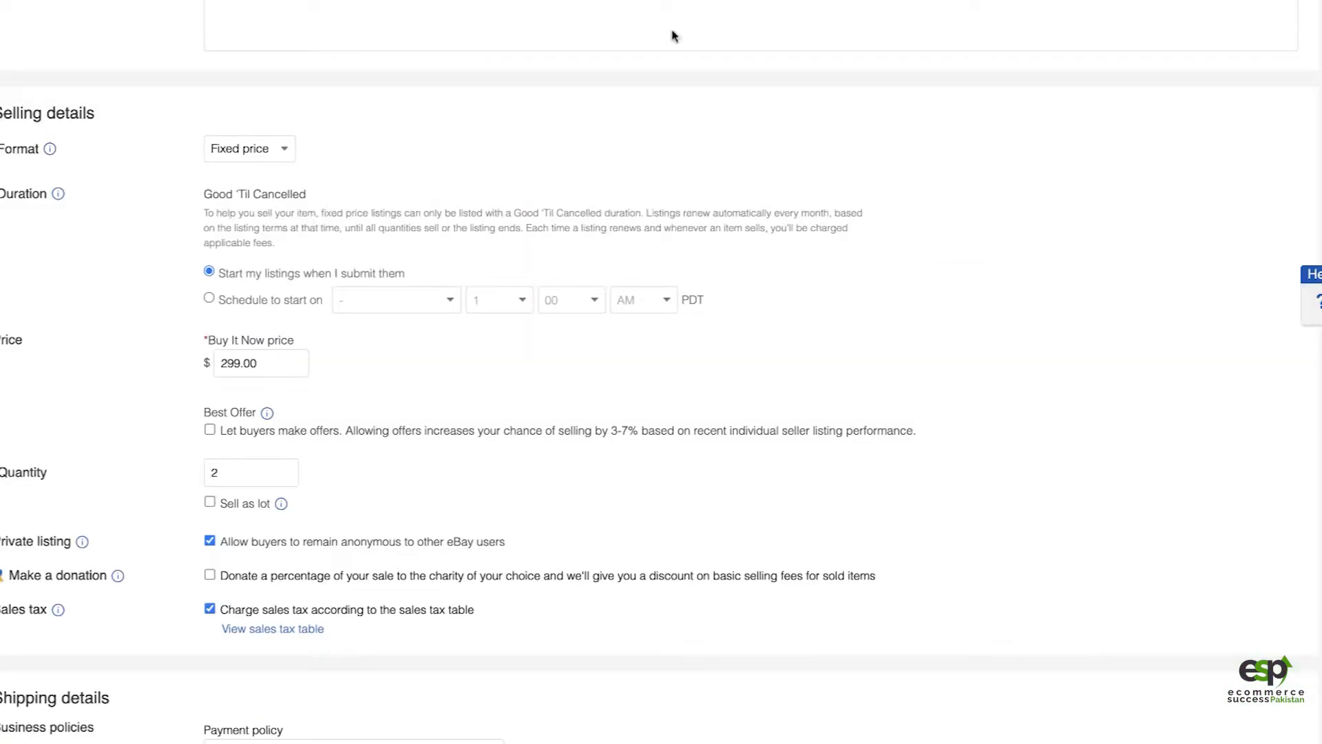
Step: Switch to the eBay listing form and check the ad rate set for promoted listings
scroll(434, 481, "down", 5)
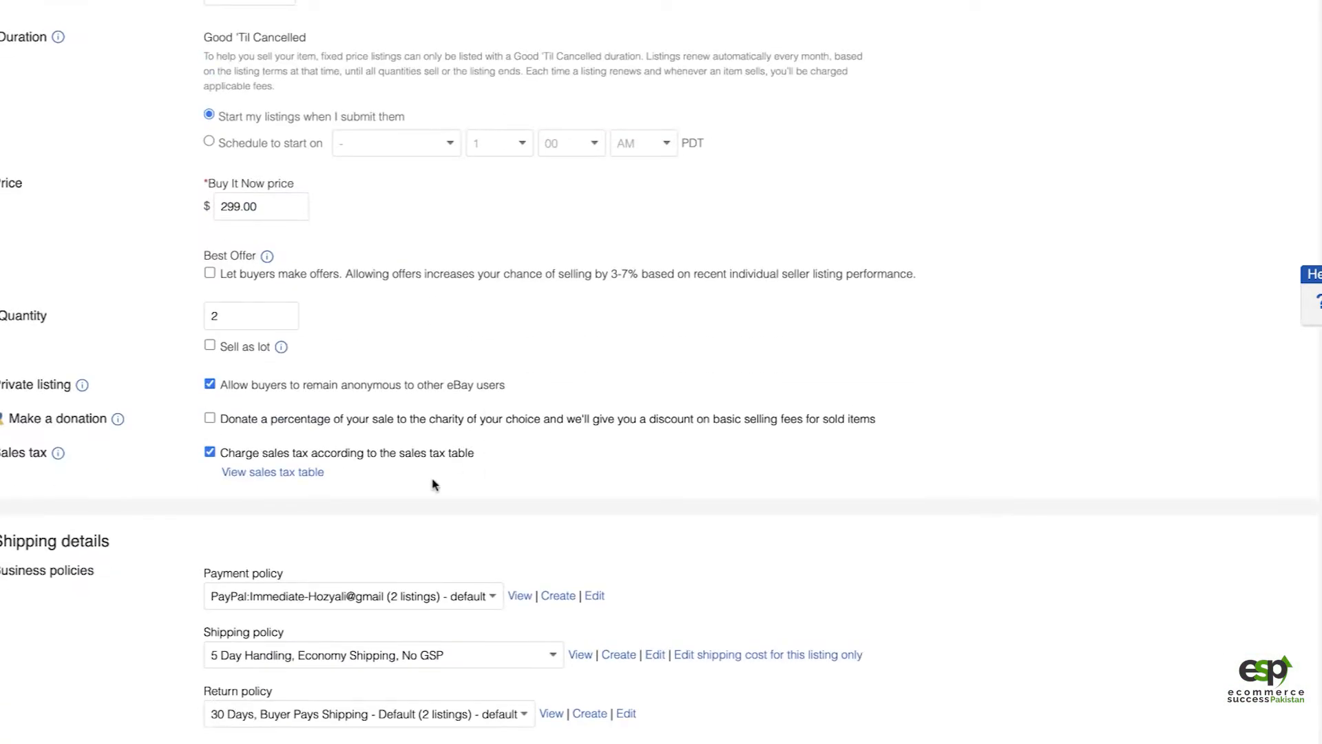
scroll(389, 594, "up", 4)
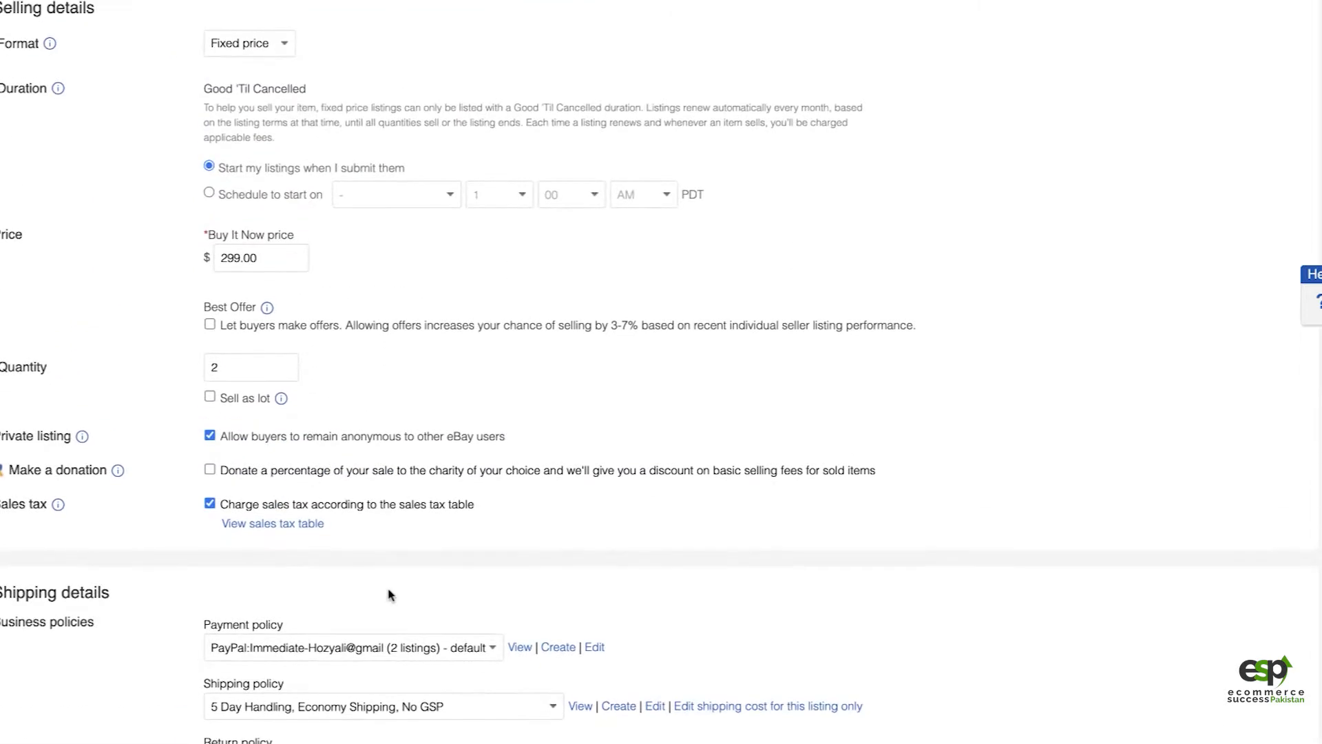
scroll(390, 594, "down", 5)
scroll(389, 593, "down", 5)
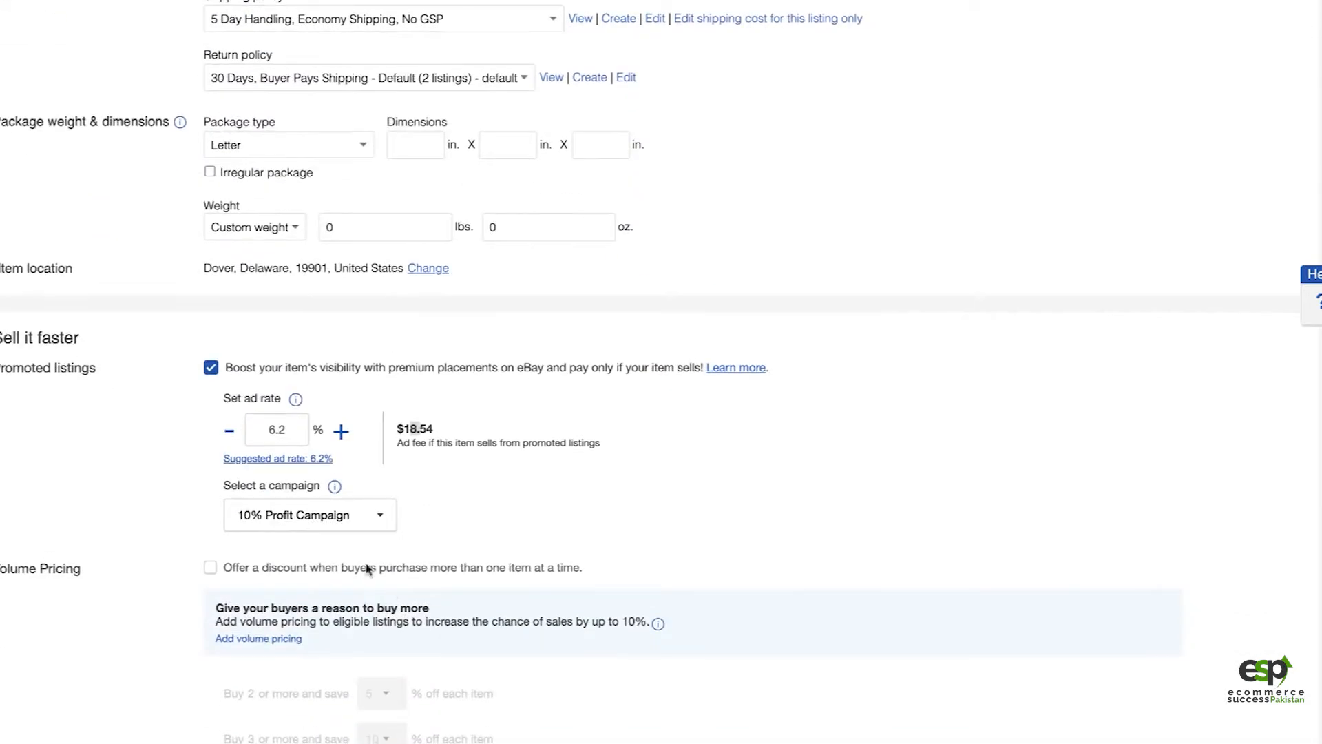
left_click_drag(275, 430, 284, 429)
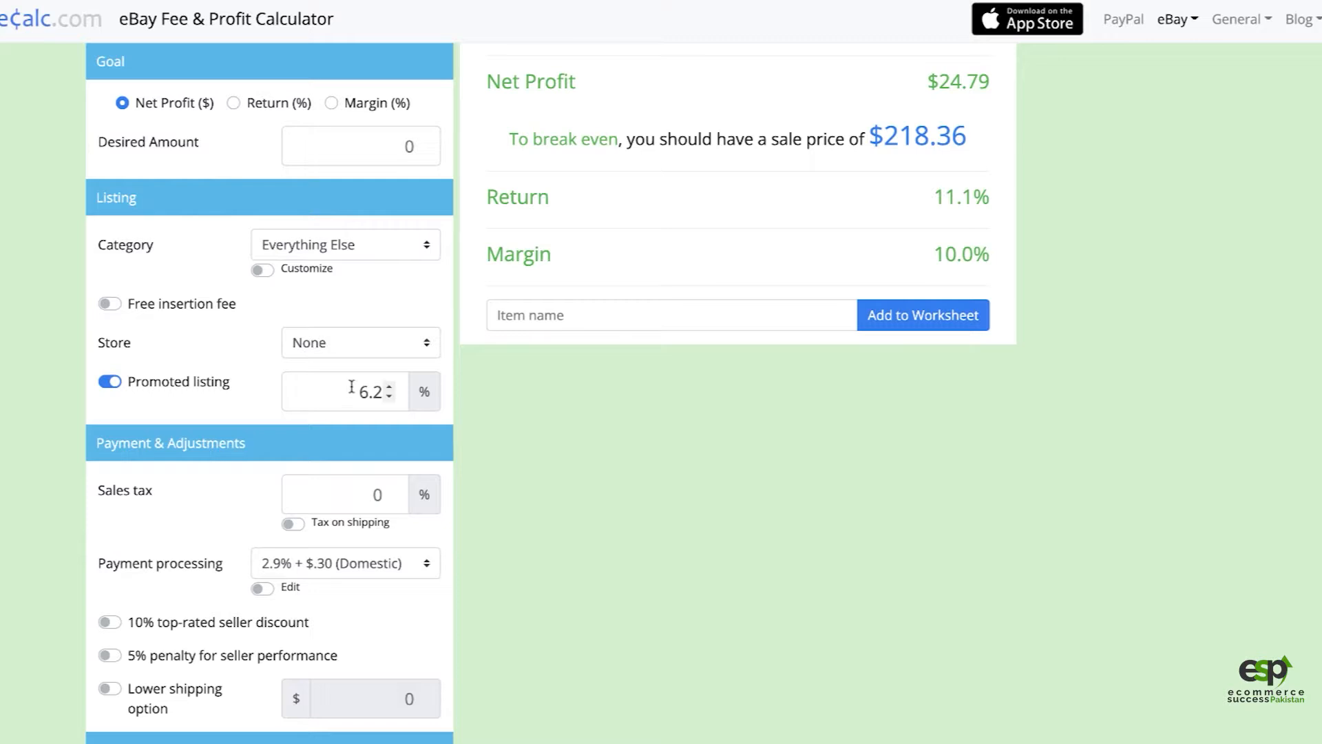
Step: Switch back to the fee calculator and set the store level to Starter
left_click(365, 344)
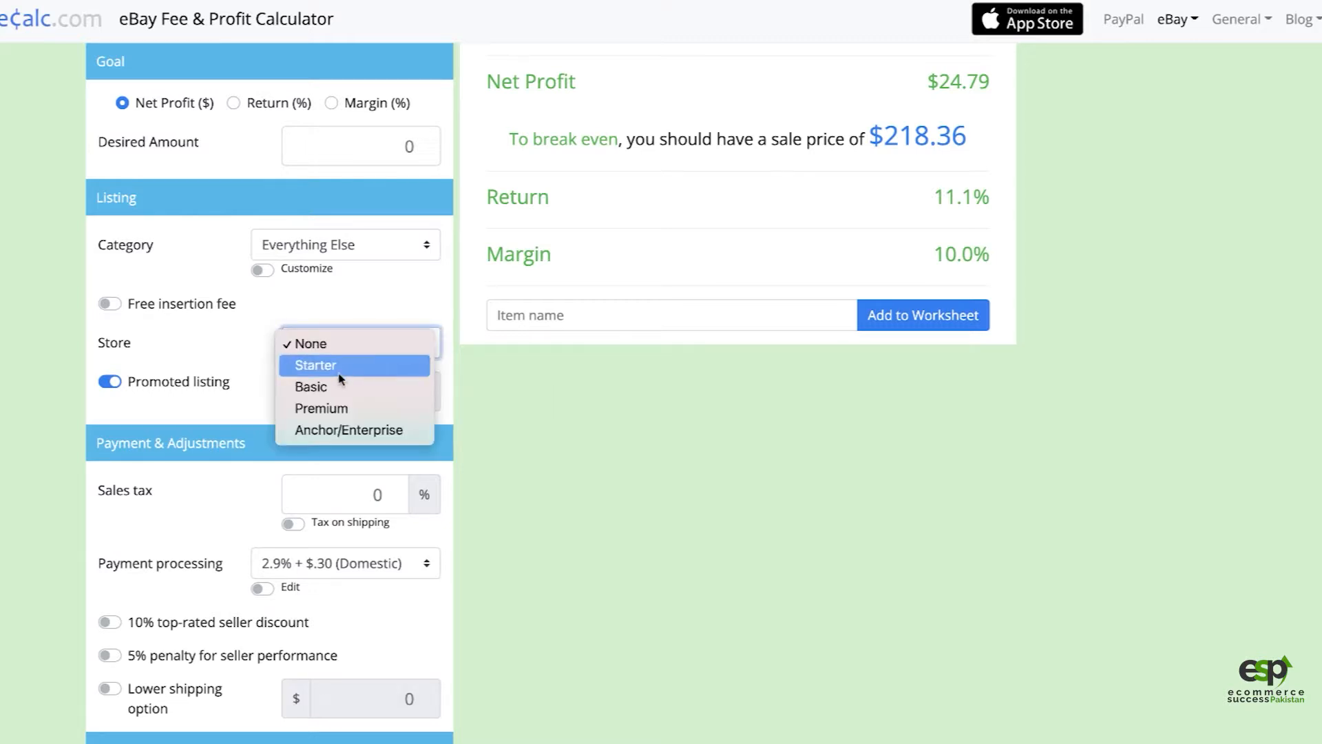
left_click(341, 368)
left_click(617, 443)
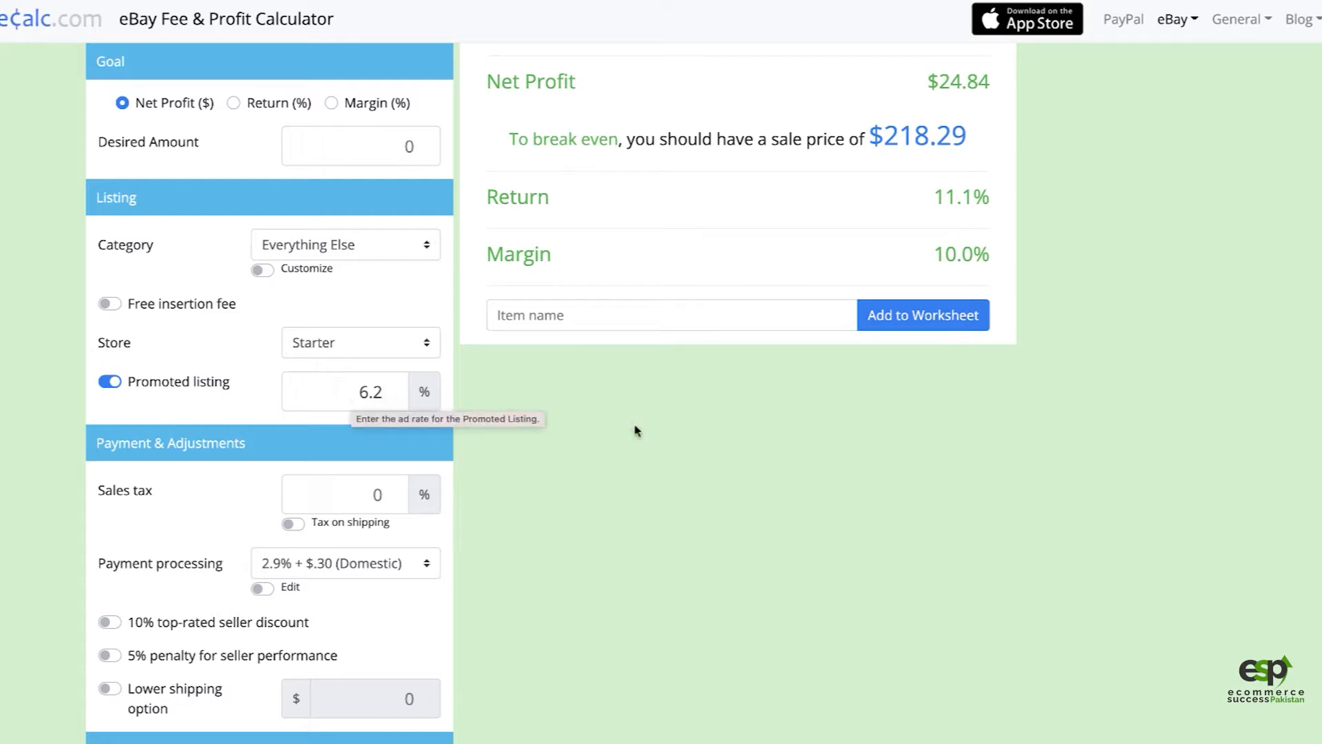
Step: Check the calculator's net profit, and return to the eBay listing form to review its promotion settings and fees
scroll(703, 474, "up", 1)
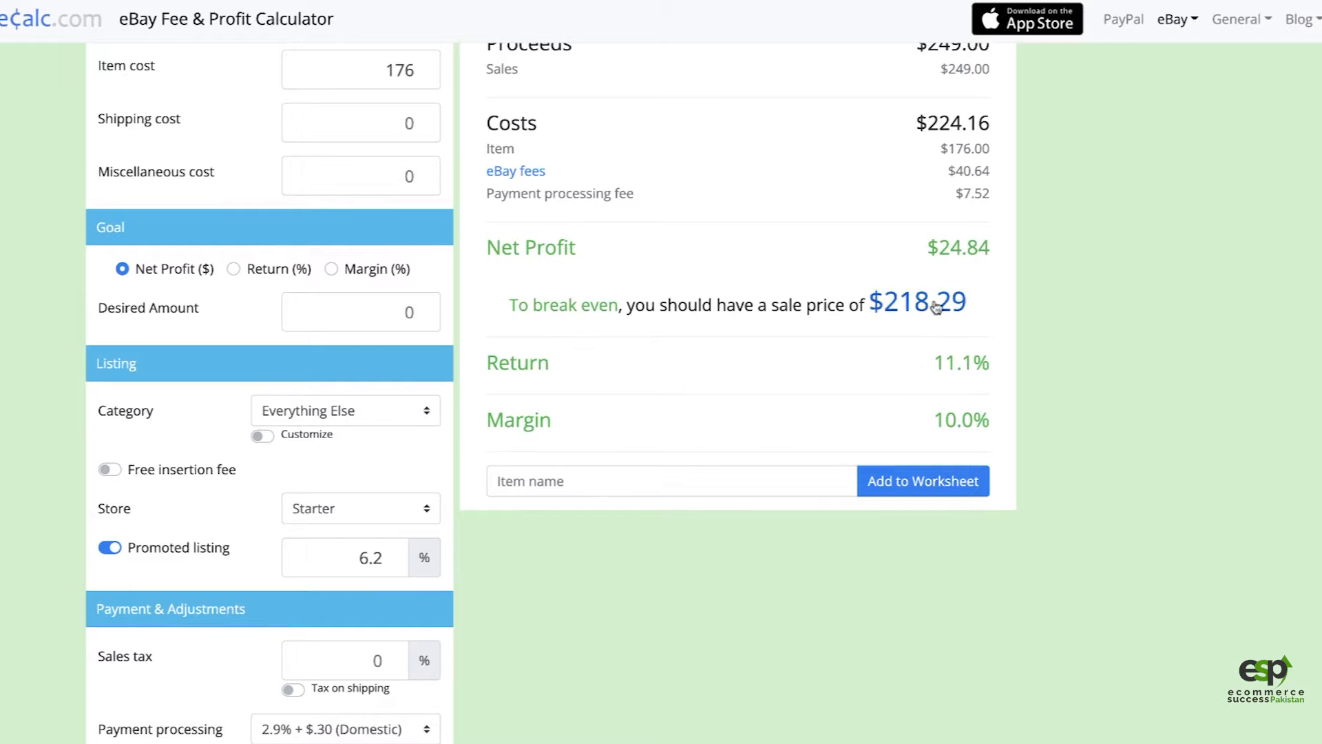
left_click_drag(939, 248, 967, 251)
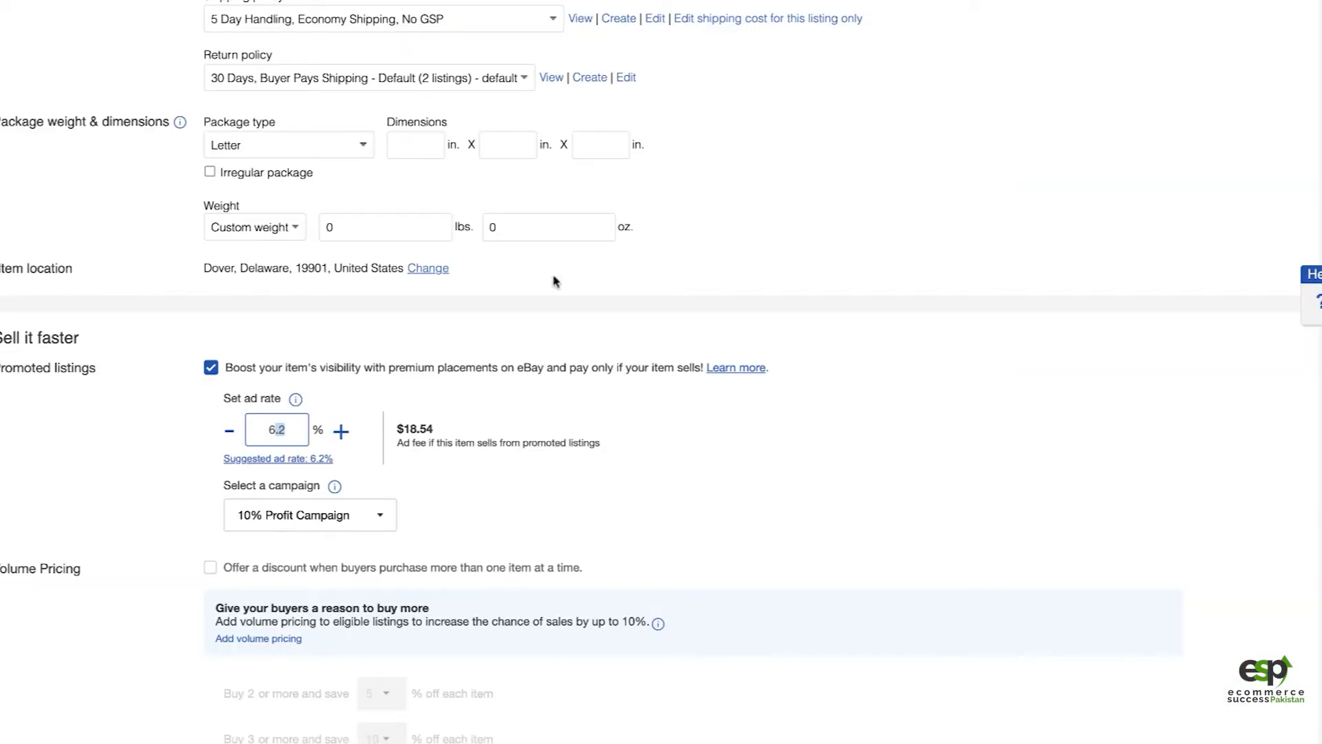
scroll(640, 546, "down", 4)
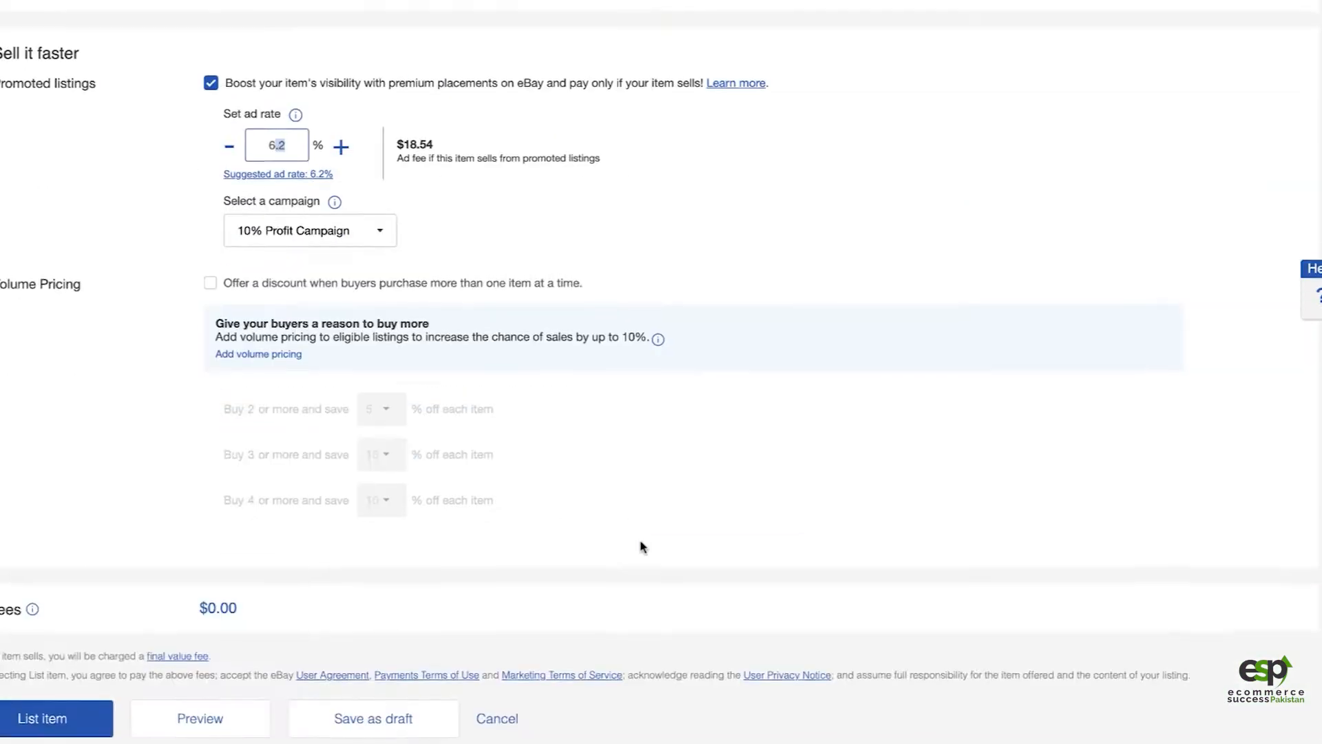
Step: Review the storage bench listing form from title to promotion settings, and submit the listing on eBay
scroll(244, 500, "up", 10)
scroll(244, 500, "up", 15)
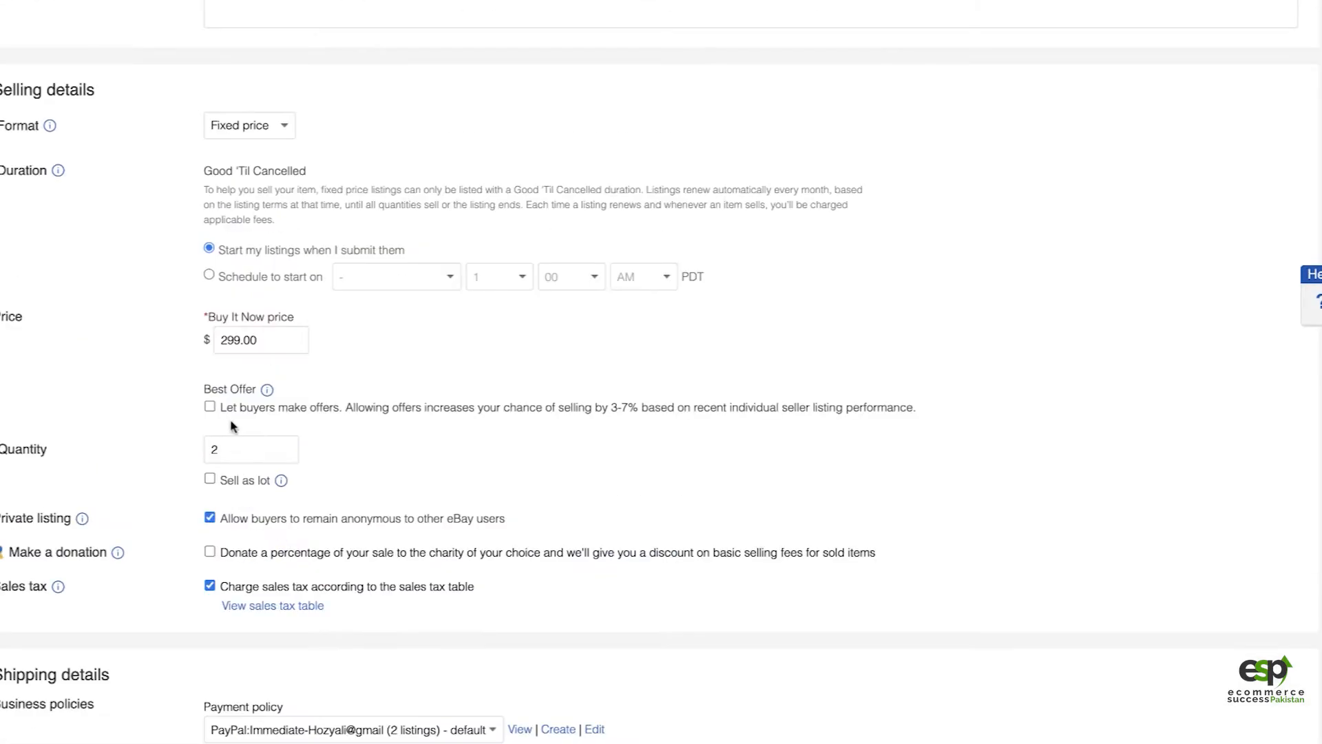
scroll(241, 448, "up", 10)
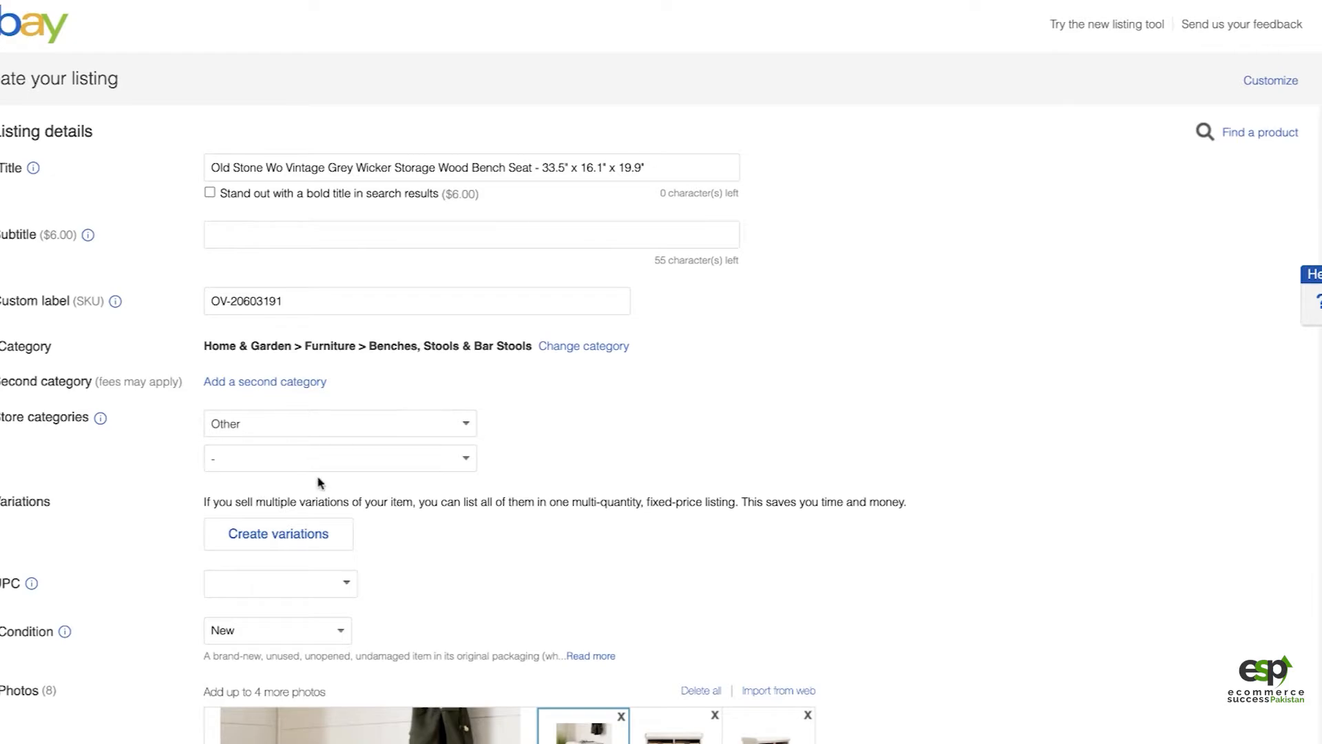
scroll(319, 482, "down", 20)
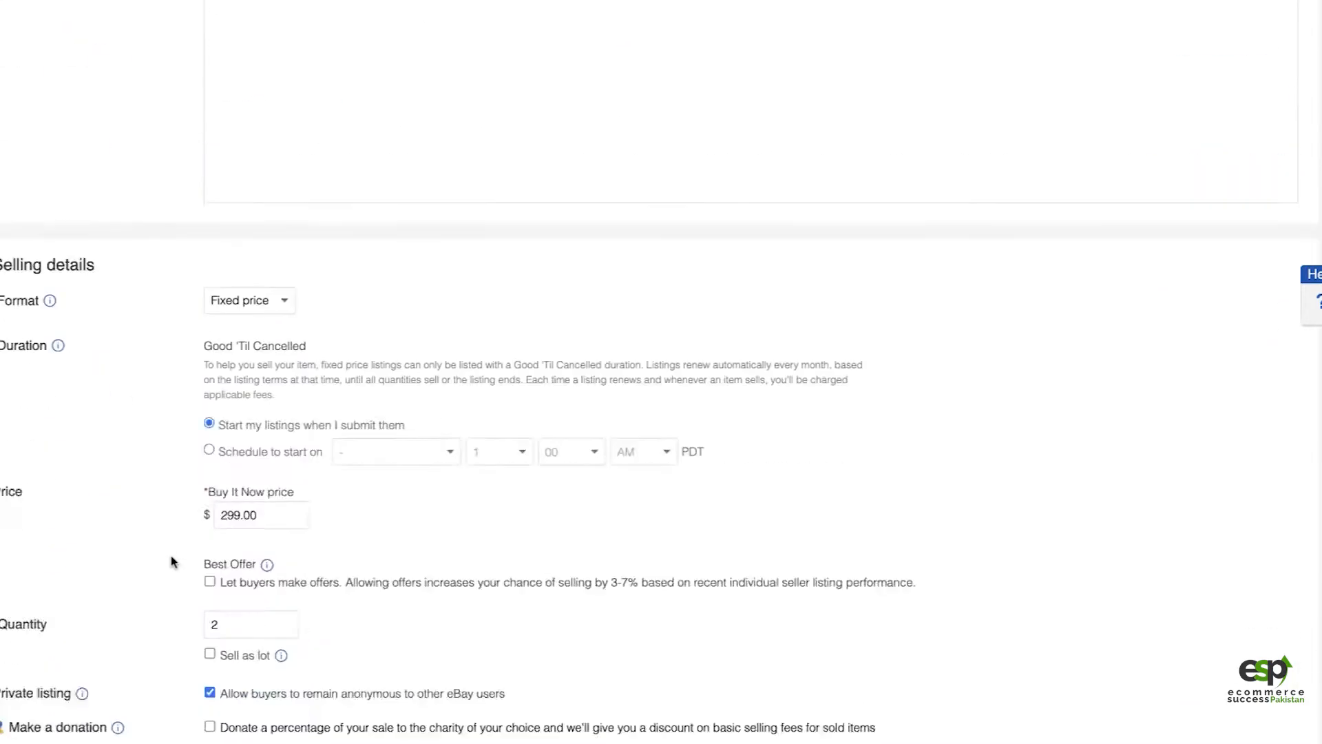
scroll(172, 559, "down", 3)
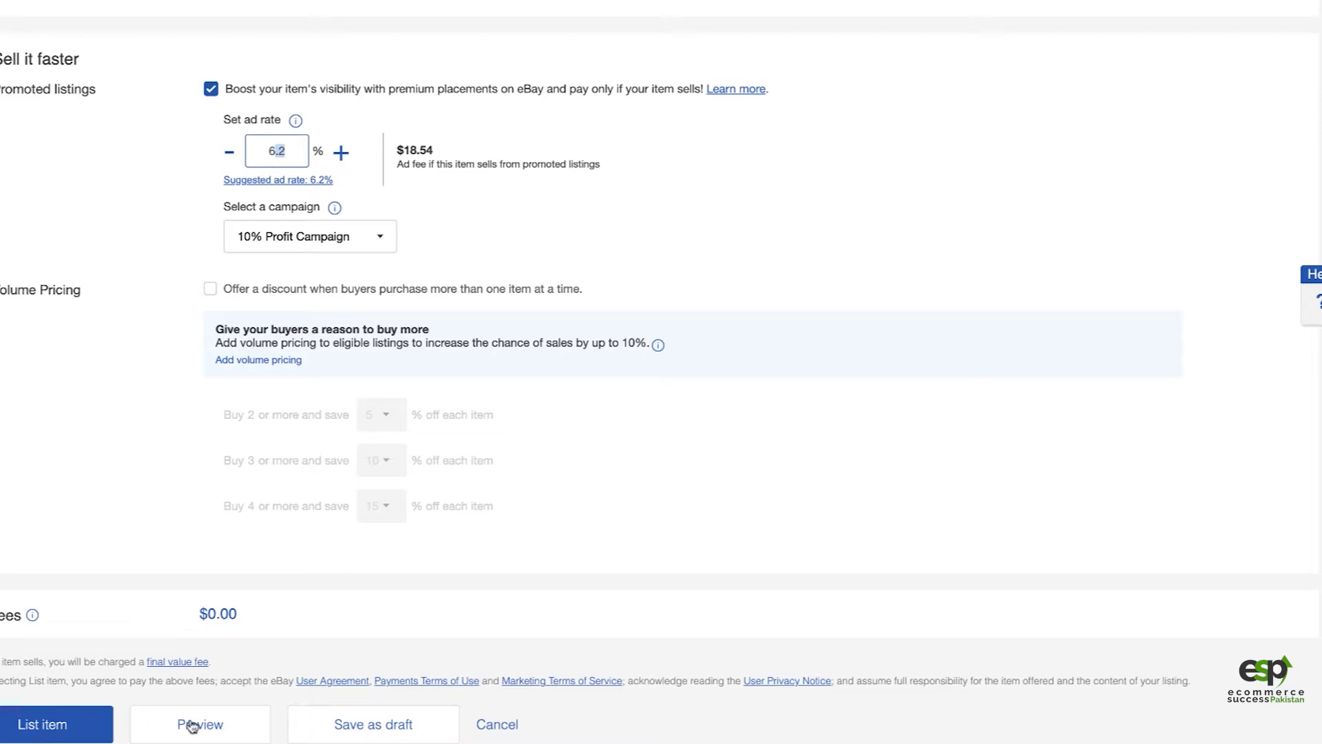
left_click(43, 727)
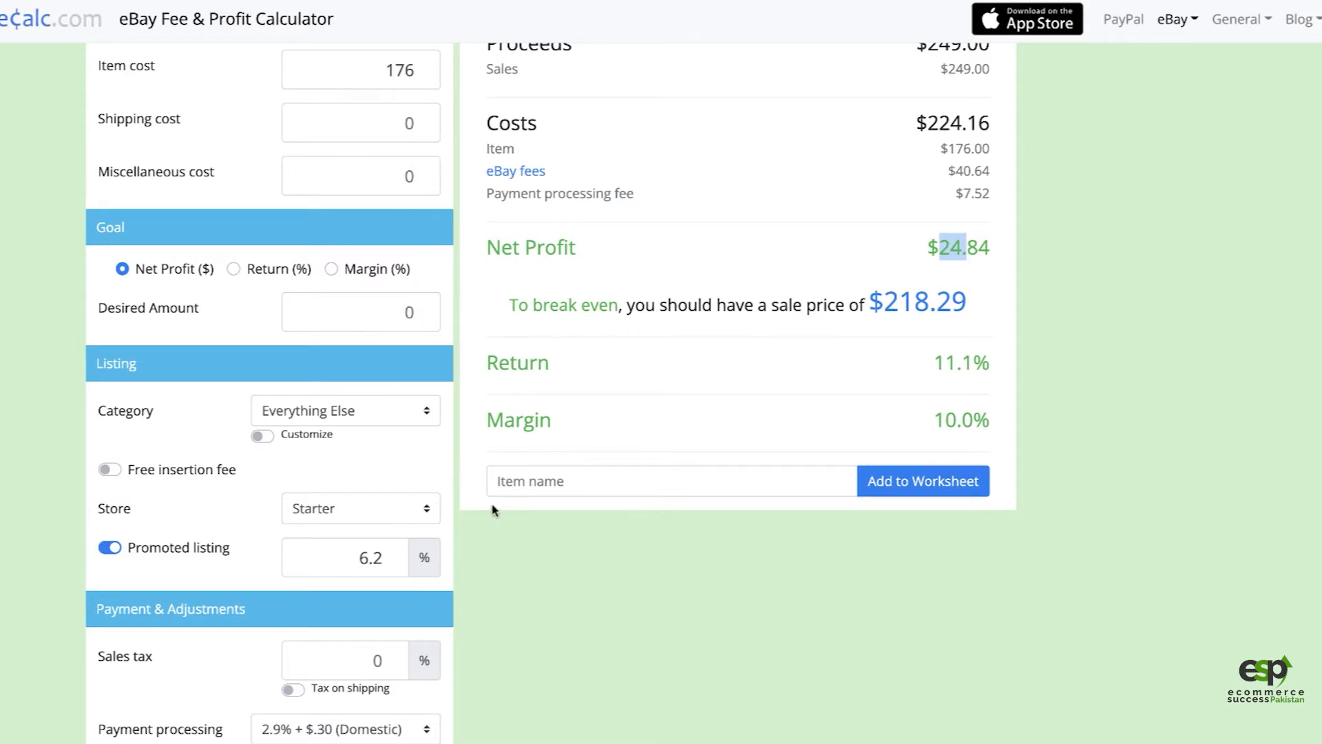
Step: Switch to the fee calculator, set the sales tax to 10%, and check the net profit and break-even price
scroll(502, 558, "down", 4)
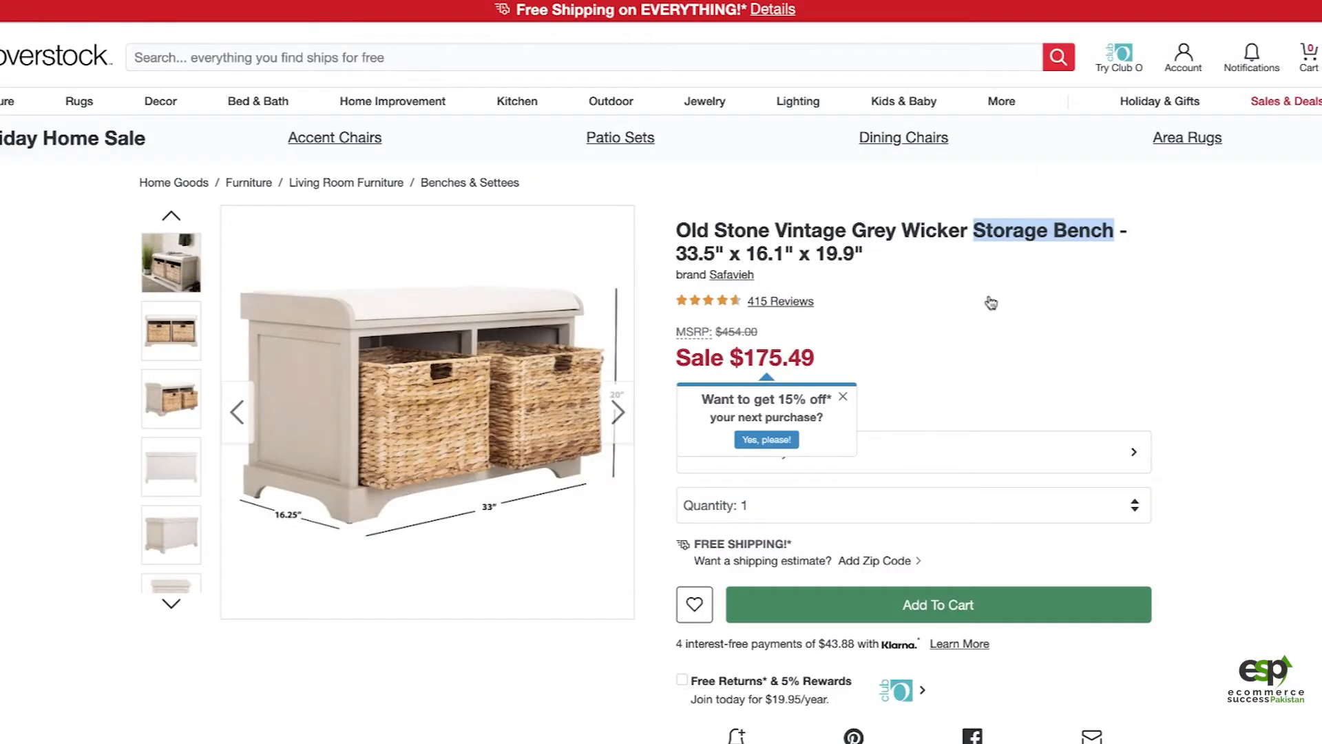
left_click(874, 271)
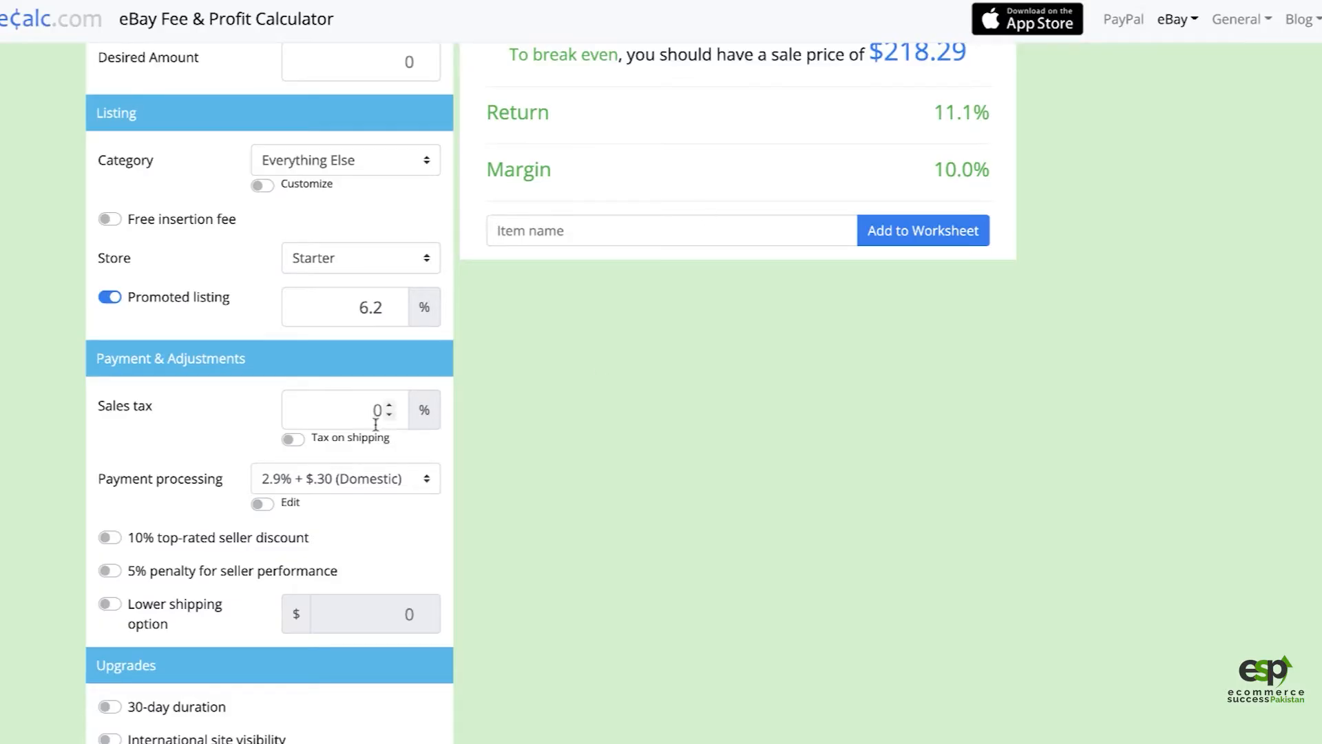
left_click(360, 410)
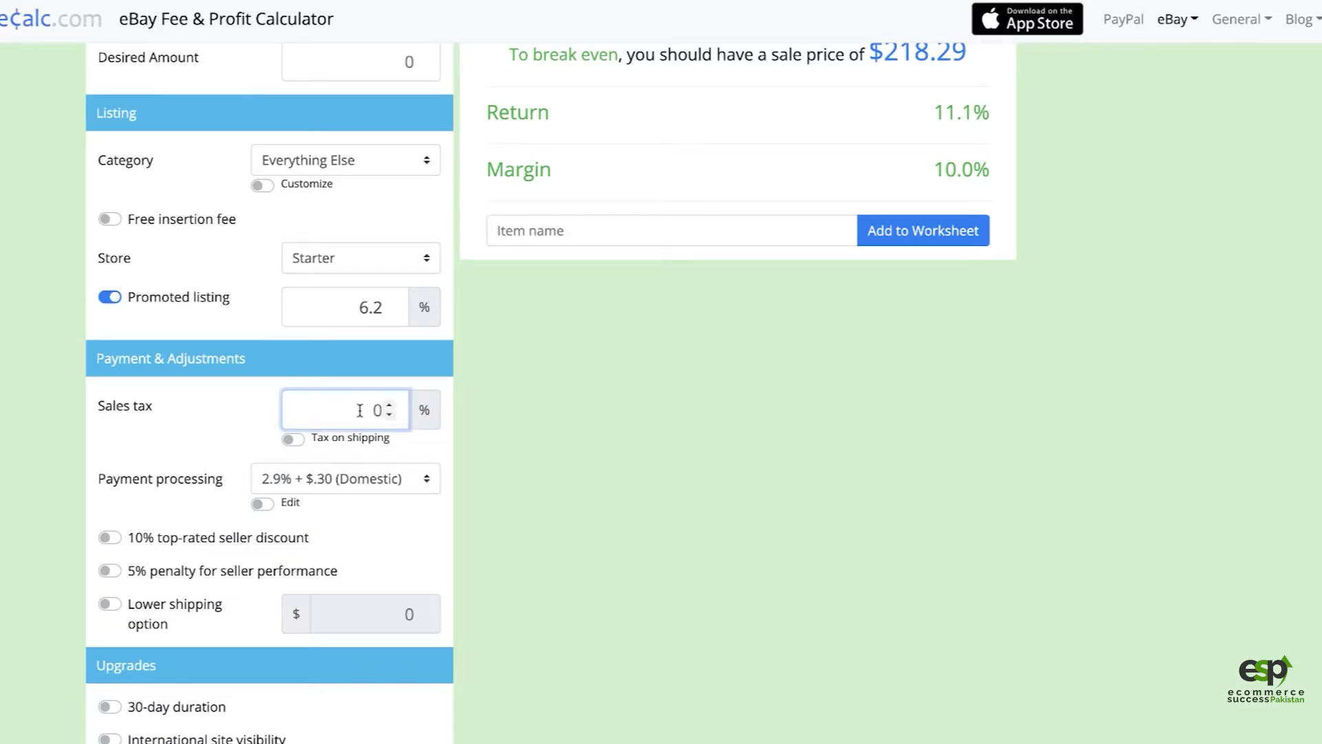
key("BackSpace")
type("10")
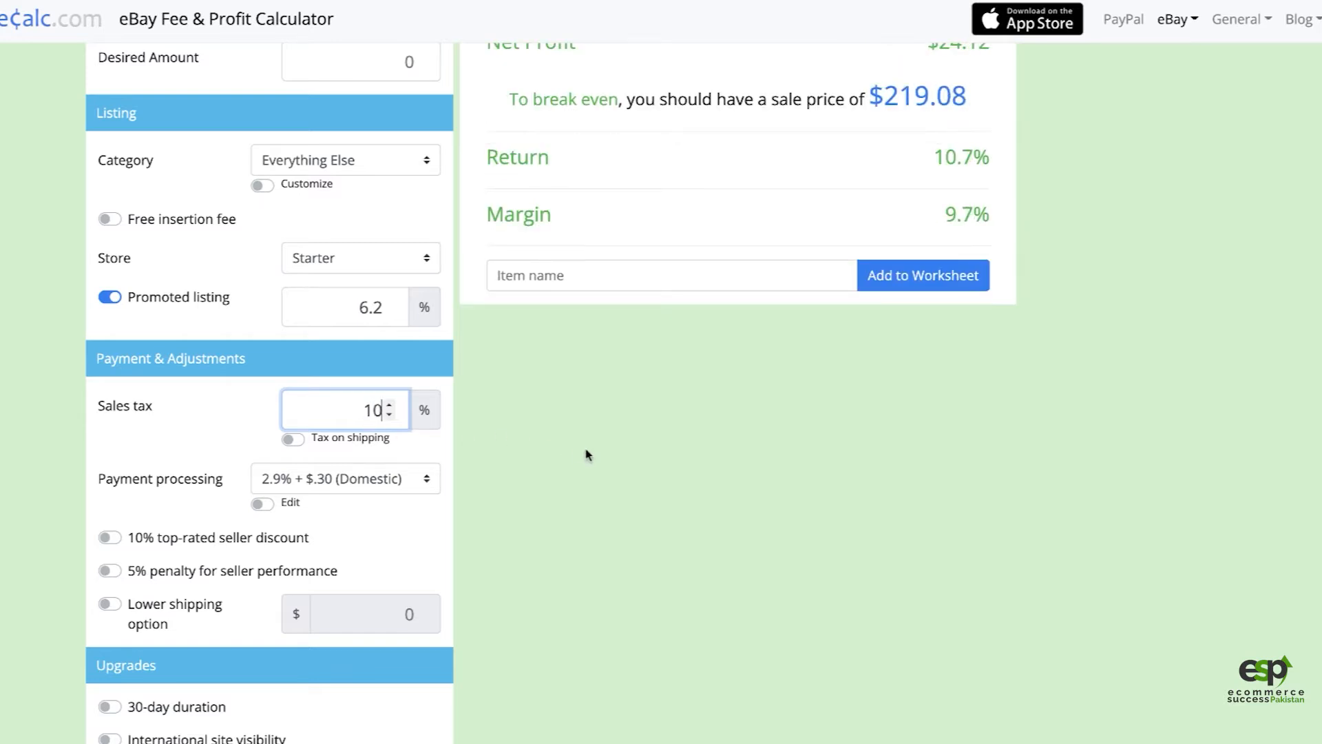
left_click(587, 454)
scroll(587, 453, "up", 1)
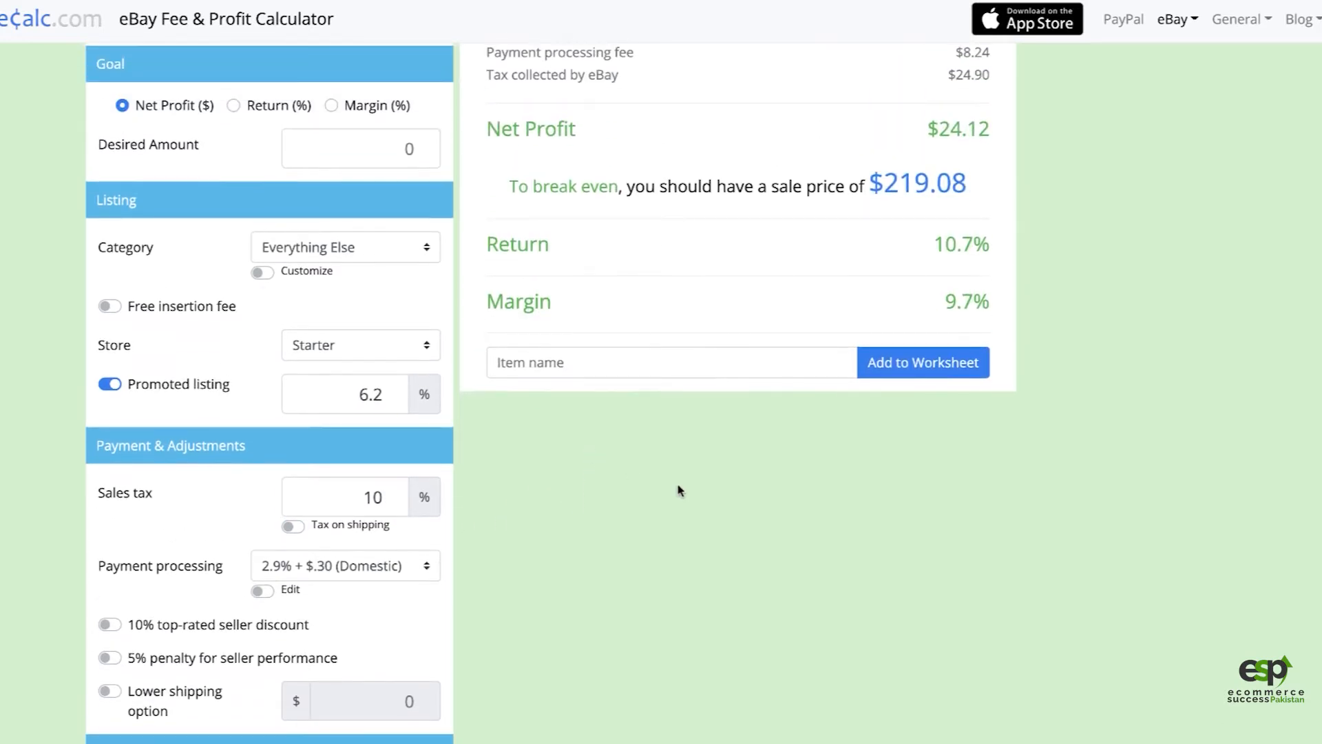
scroll(684, 390, "up", 1)
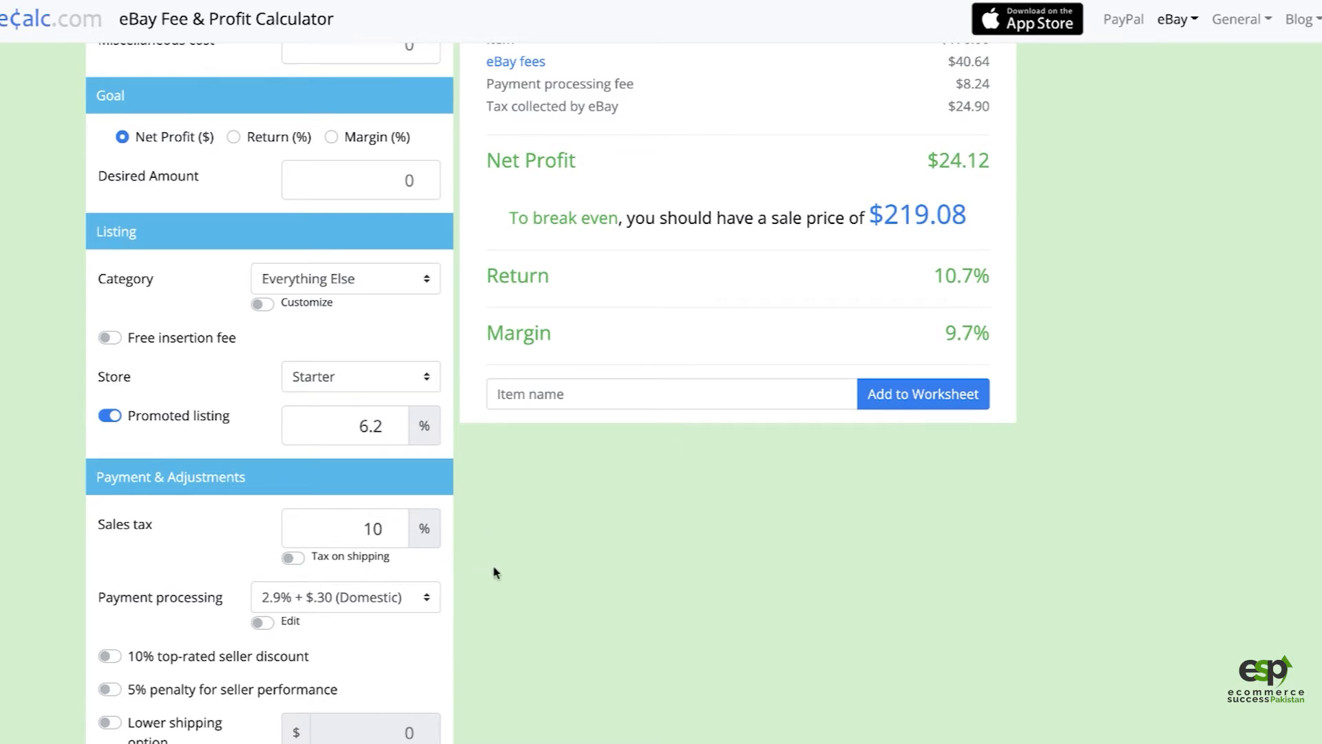
Step: Clear the 10% sales tax rate from the fee calculator
scroll(577, 601, "down", 1)
double_click(352, 475)
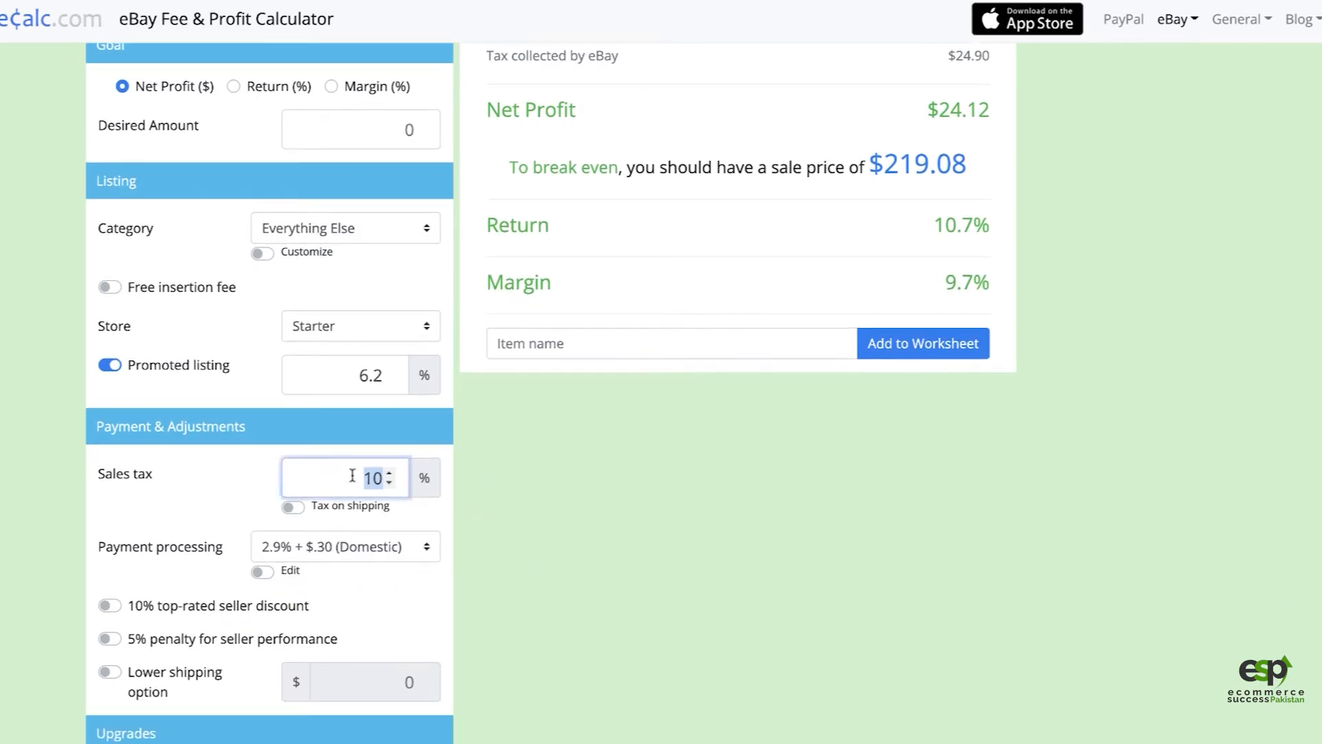
key("BackSpace")
scroll(629, 350, "up", 7)
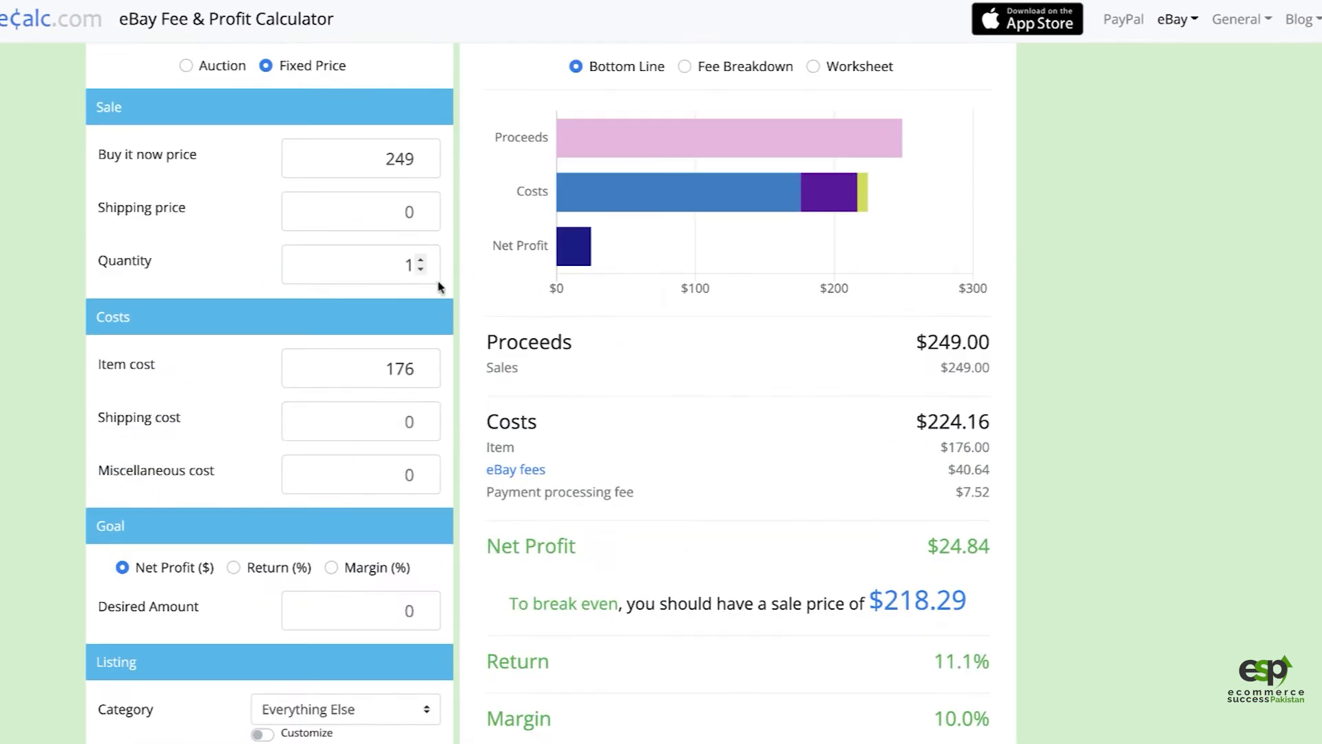
Step: Review the calculator's item cost and listing settings, and open the published storage bench listing from eBay's listing confirmation
double_click(385, 370)
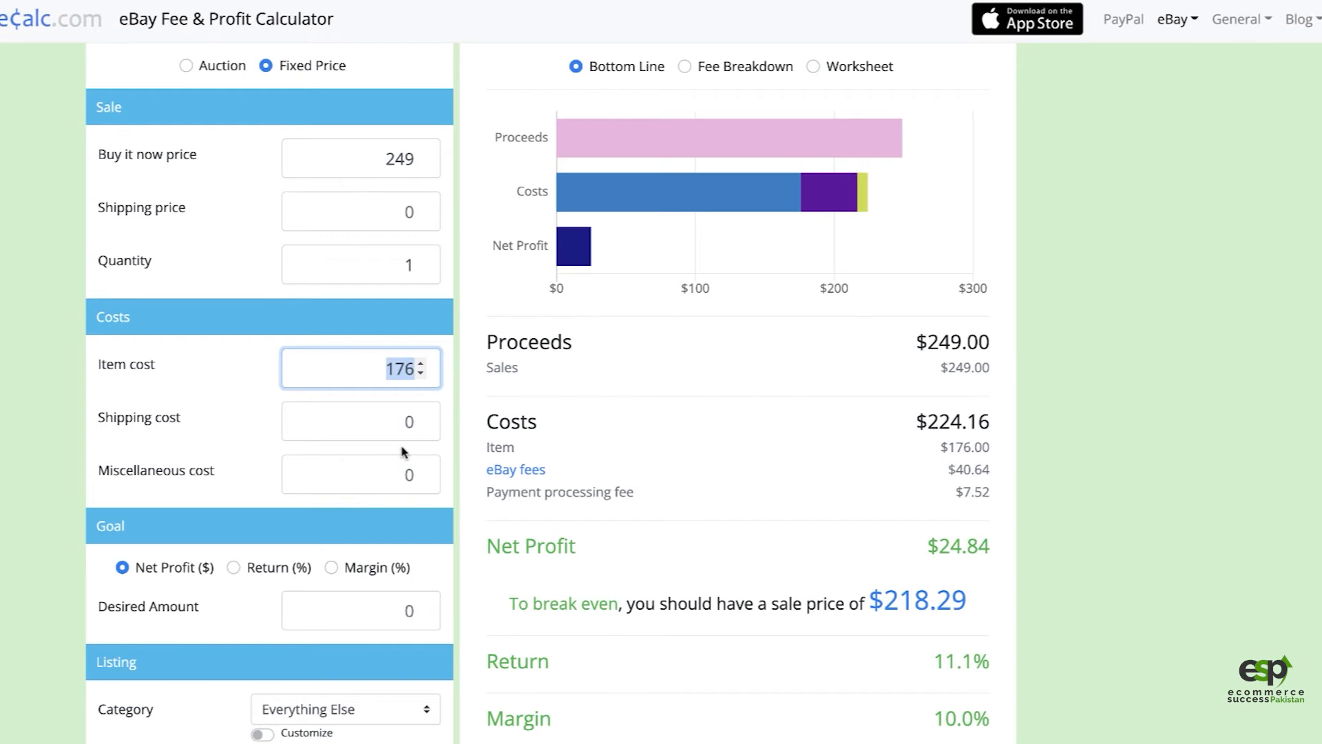
scroll(439, 536, "down", 7)
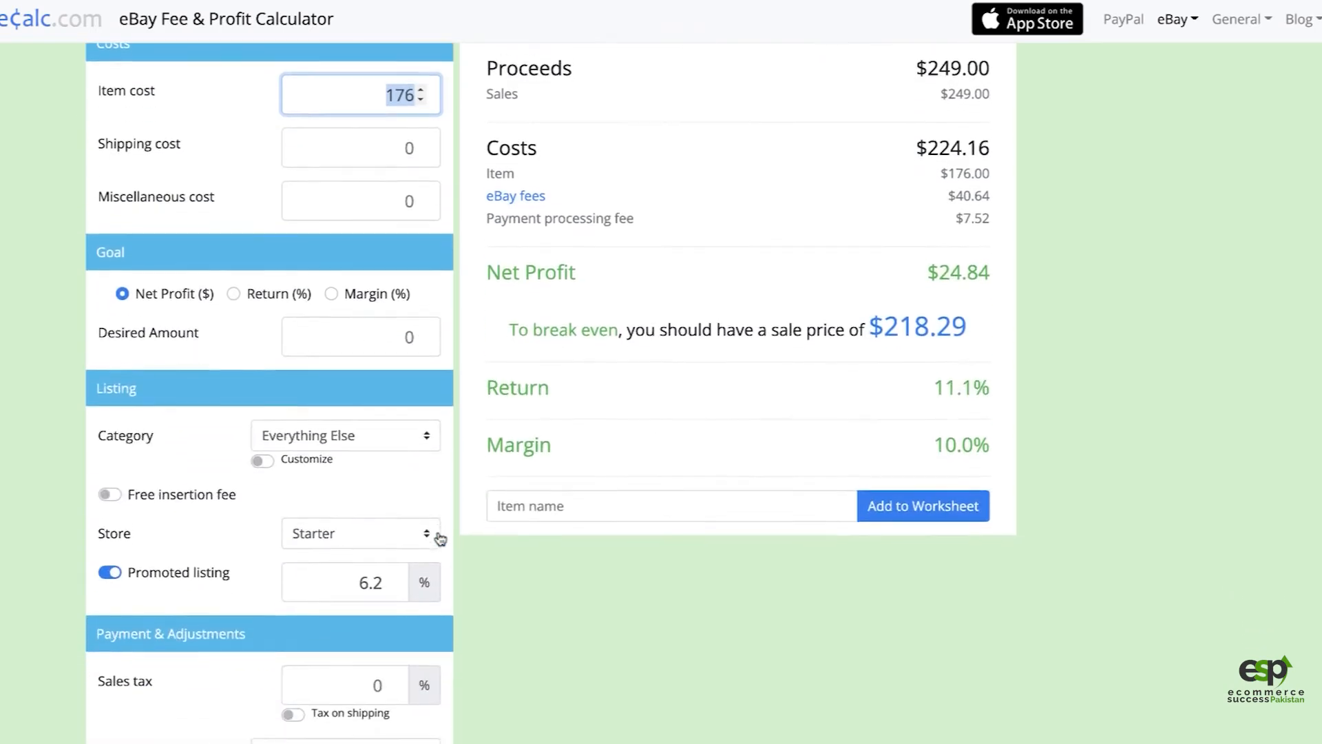
scroll(438, 535, "down", 4)
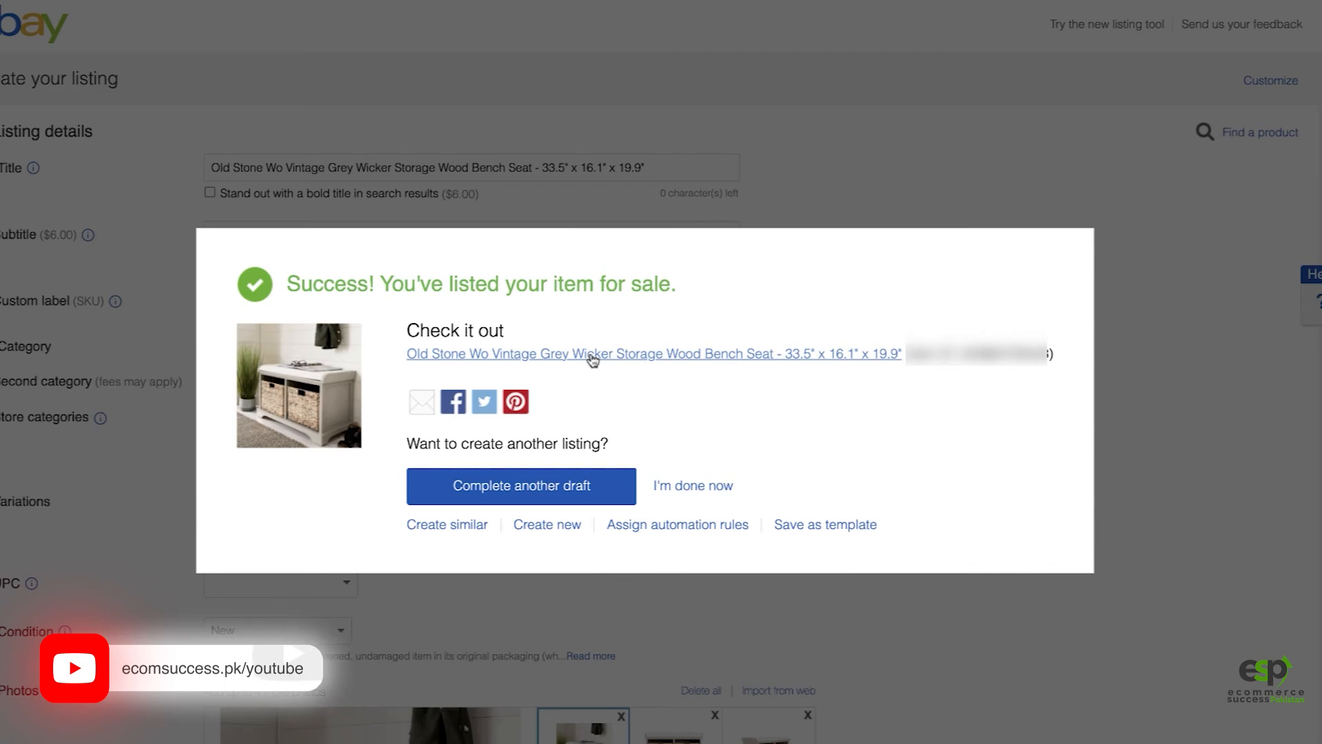
left_click(592, 361)
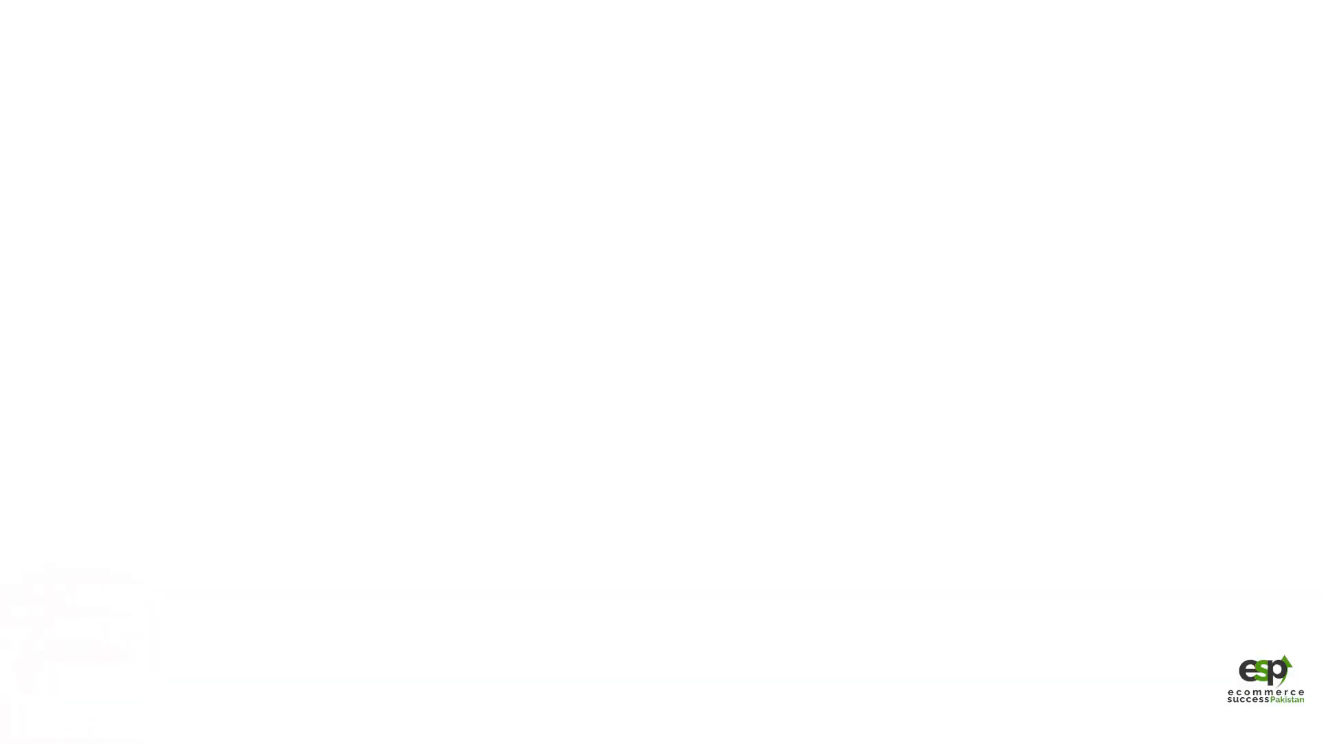